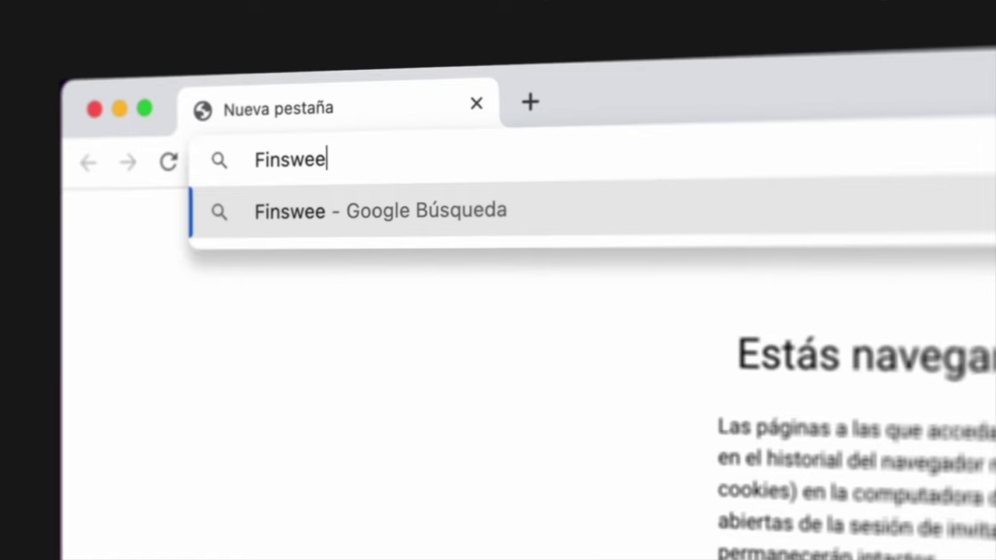
{"action": "type", "text": "t.c"}
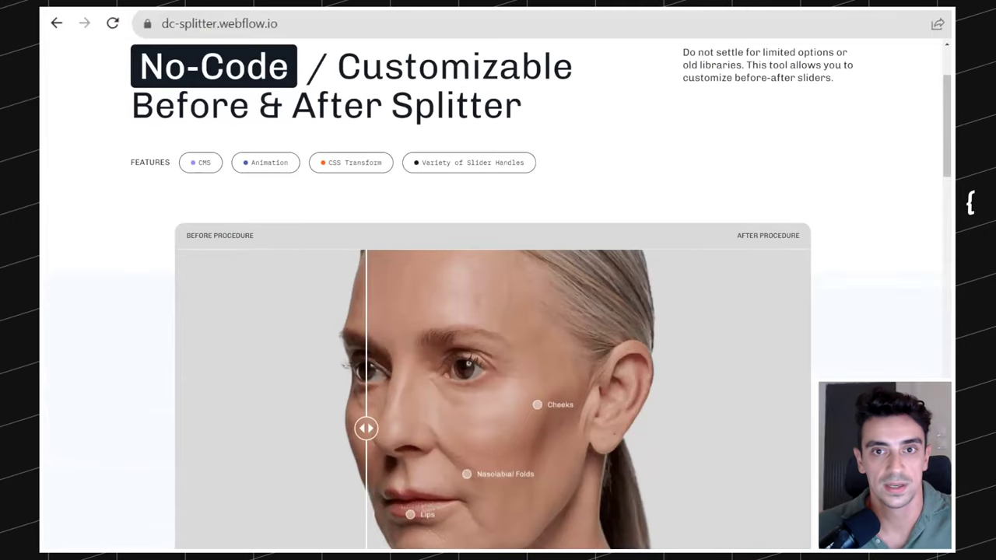
Browse the before-and-after slider examples on the dc-splitter demo page, including the CMS photo and video ones, and return to its heading
{"action": "scroll", "coordinate": [610, 216], "scroll_direction": "down", "scroll_amount": 3}
{"action": "scroll", "coordinate": [552, 213], "scroll_direction": "up", "scroll_amount": 2}
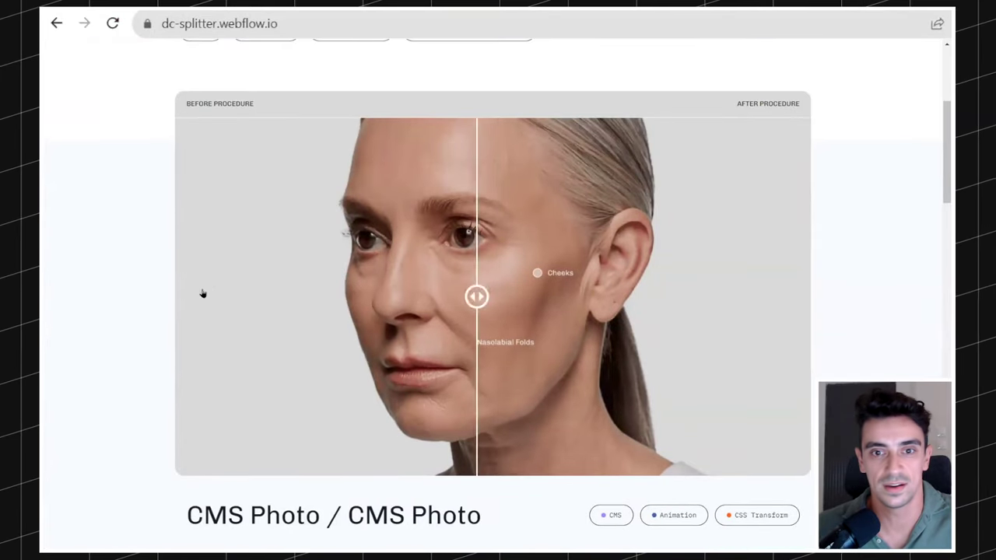
{"action": "scroll", "coordinate": [251, 278], "scroll_direction": "down", "scroll_amount": 5}
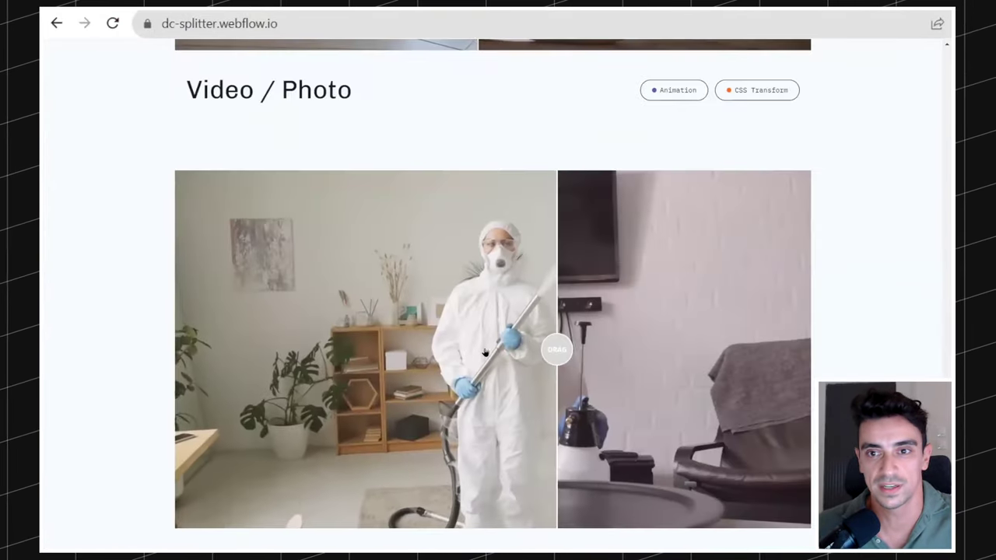
{"action": "scroll", "coordinate": [453, 350], "scroll_direction": "up", "scroll_amount": 1}
{"action": "scroll", "coordinate": [460, 334], "scroll_direction": "down", "scroll_amount": 10}
{"action": "scroll", "coordinate": [462, 317], "scroll_direction": "up", "scroll_amount": 1}
{"action": "scroll", "coordinate": [462, 317], "scroll_direction": "down", "scroll_amount": 8}
{"action": "scroll", "coordinate": [462, 316], "scroll_direction": "up", "scroll_amount": 8}
{"action": "scroll", "coordinate": [462, 317], "scroll_direction": "up", "scroll_amount": 8}
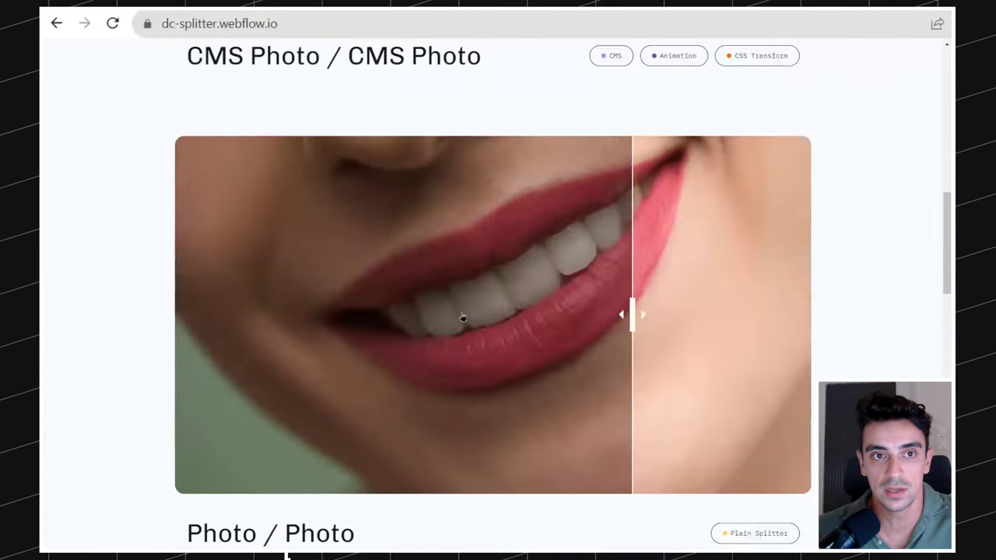
{"action": "scroll", "coordinate": [462, 312], "scroll_direction": "up", "scroll_amount": 15}
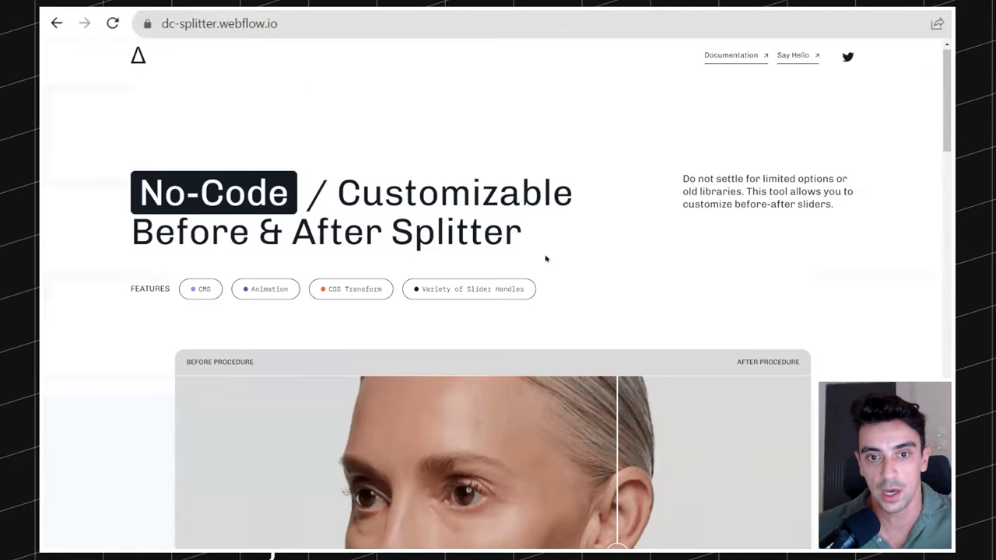
Examine the face slider and the CMS Photo smile slider on the demo page
{"action": "scroll", "coordinate": [552, 227], "scroll_direction": "down", "scroll_amount": 1}
{"action": "scroll", "coordinate": [552, 228], "scroll_direction": "down", "scroll_amount": 2}
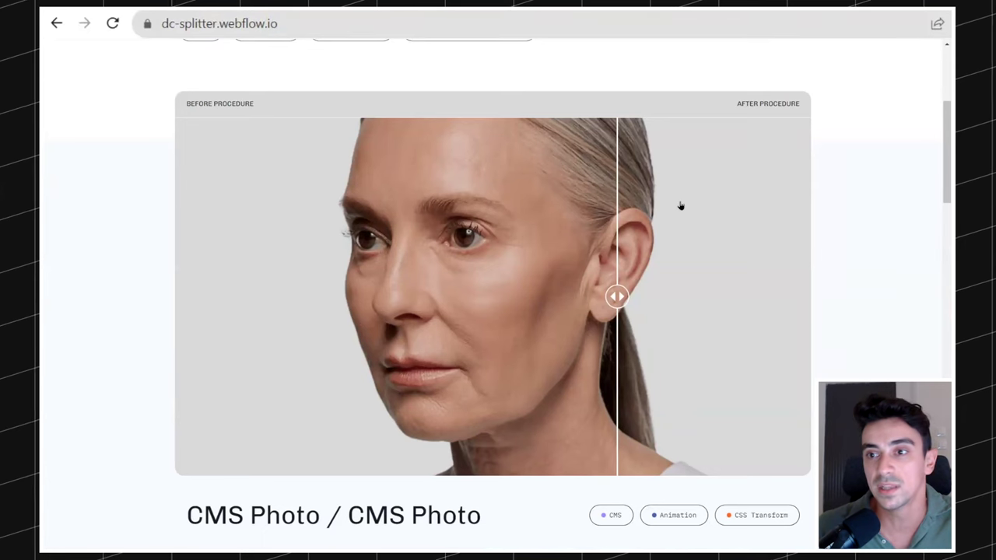
{"action": "scroll", "coordinate": [681, 205], "scroll_direction": "down", "scroll_amount": 5}
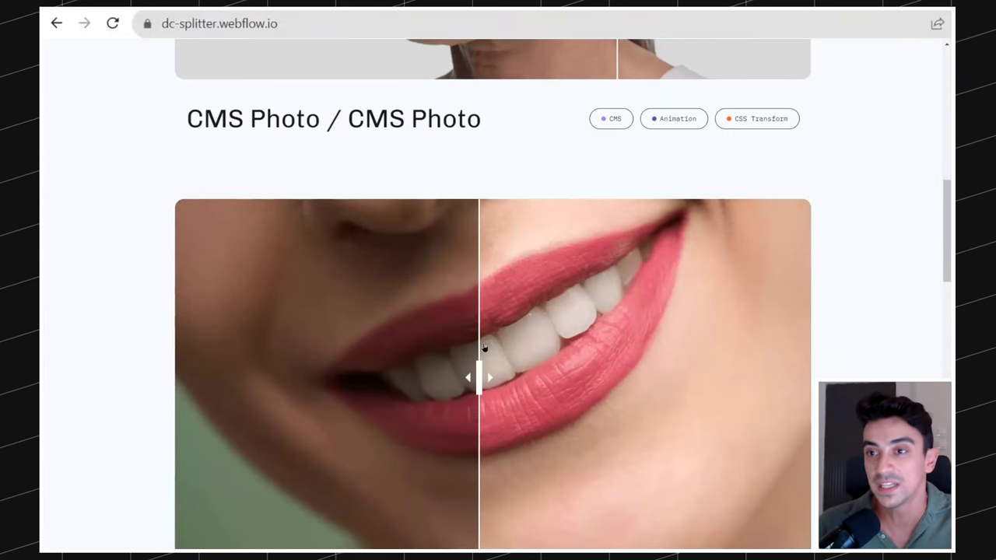
{"action": "scroll", "coordinate": [567, 354], "scroll_direction": "down", "scroll_amount": 2}
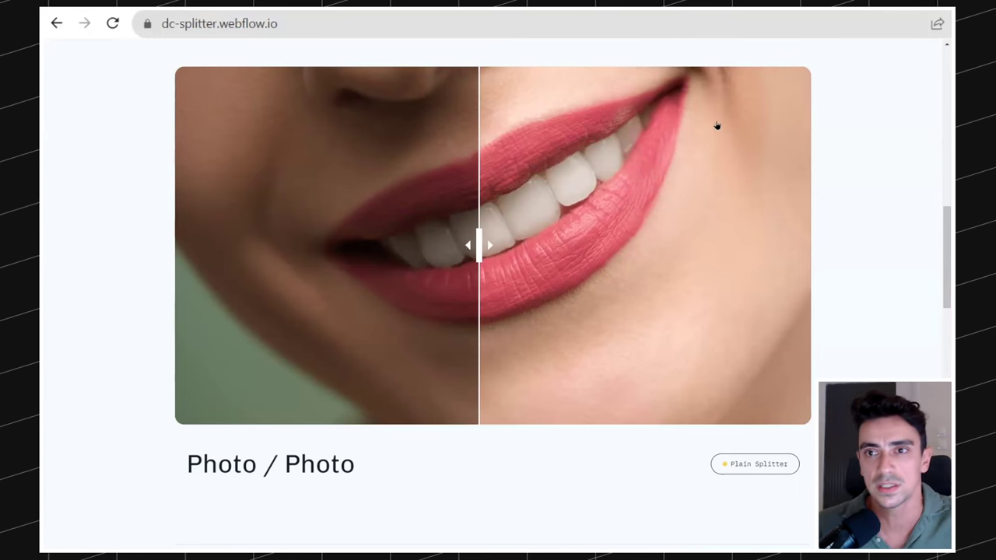
Switch to the Excalidraw board and view the Slack before-and-after example as a whole
{"action": "left_click", "coordinate": [456, 11]}
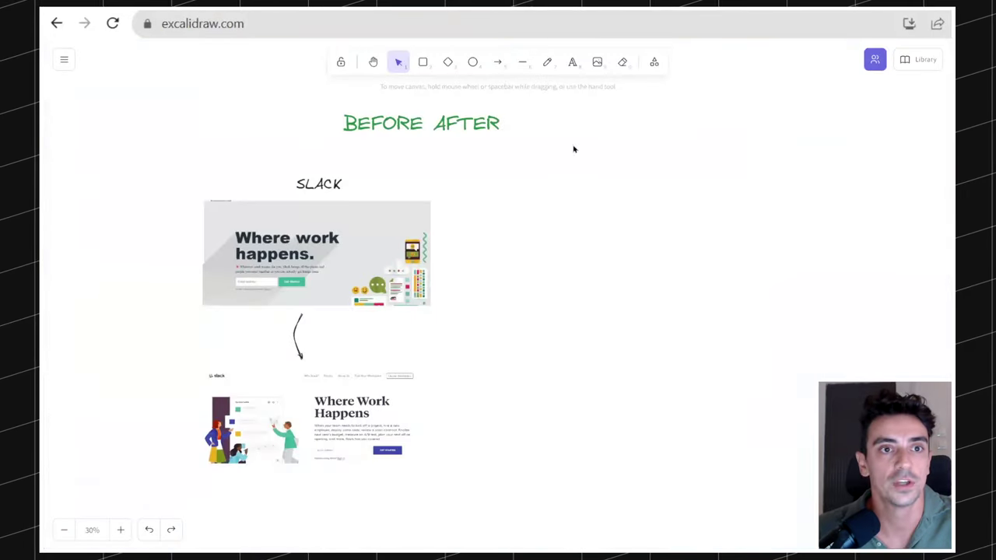
{"action": "scroll", "coordinate": [623, 175], "scroll_direction": "up", "scroll_amount": 2}
{"action": "scroll", "coordinate": [674, 193], "scroll_direction": "up", "scroll_amount": 1}
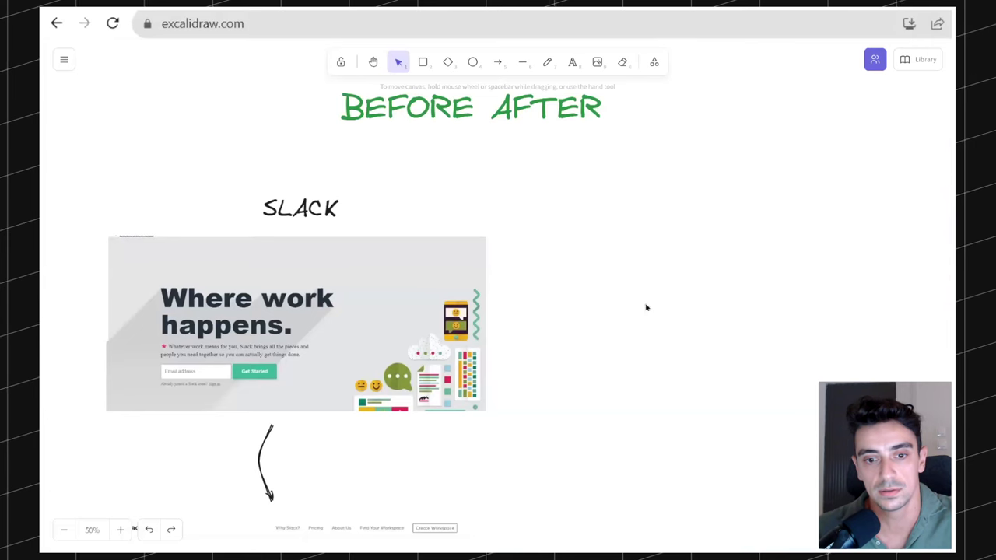
{"action": "scroll", "coordinate": [573, 324], "scroll_direction": "down", "scroll_amount": 3}
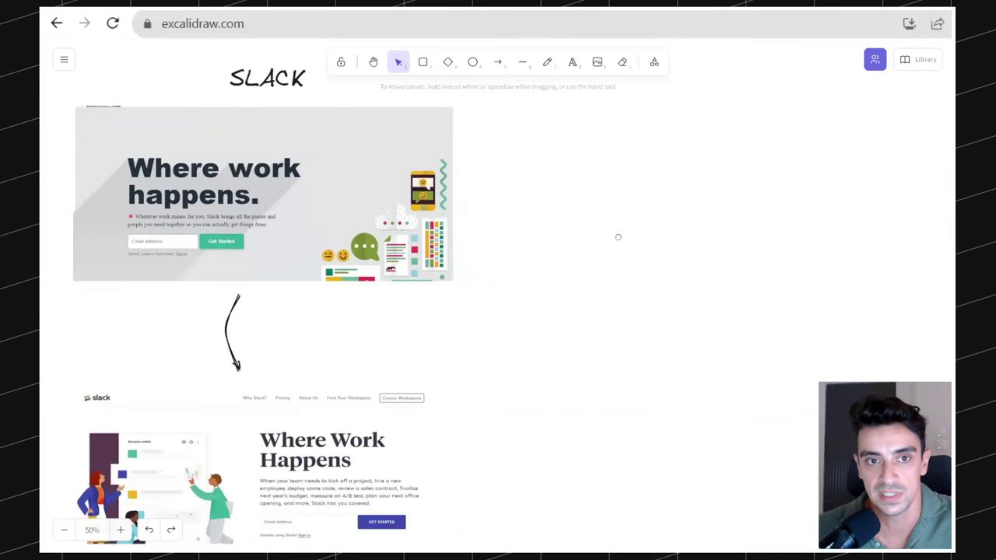
{"action": "scroll", "coordinate": [618, 241], "scroll_direction": "down", "scroll_amount": 1}
{"action": "left_click_drag", "start_coordinate": [554, 176], "coordinate": [602, 207]}
{"action": "scroll", "coordinate": [291, 202], "scroll_direction": "down", "scroll_amount": 1}
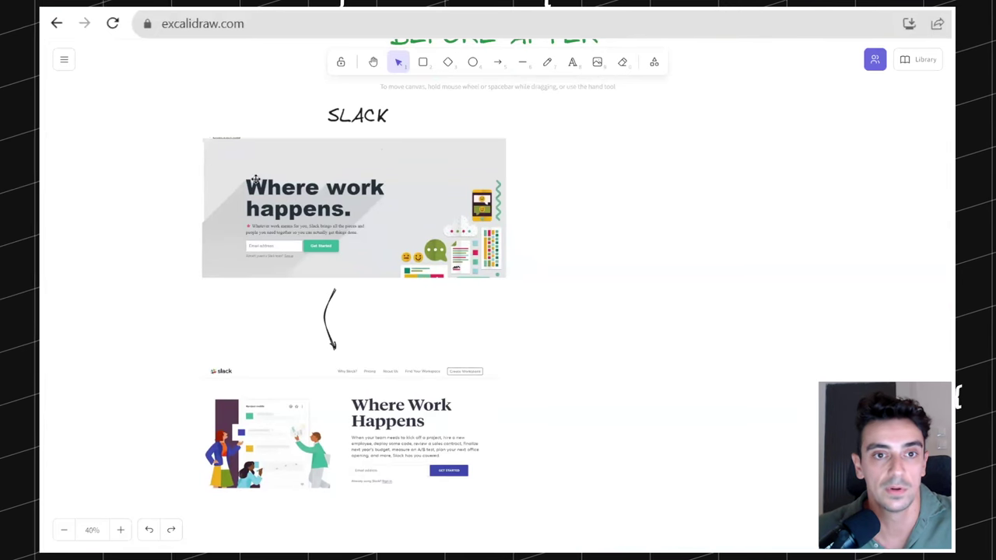
Inspect the old Slack landing page image on the board up close
{"action": "scroll", "coordinate": [302, 182], "scroll_direction": "up", "scroll_amount": 5}
{"action": "scroll", "coordinate": [489, 251], "scroll_direction": "right", "scroll_amount": 2}
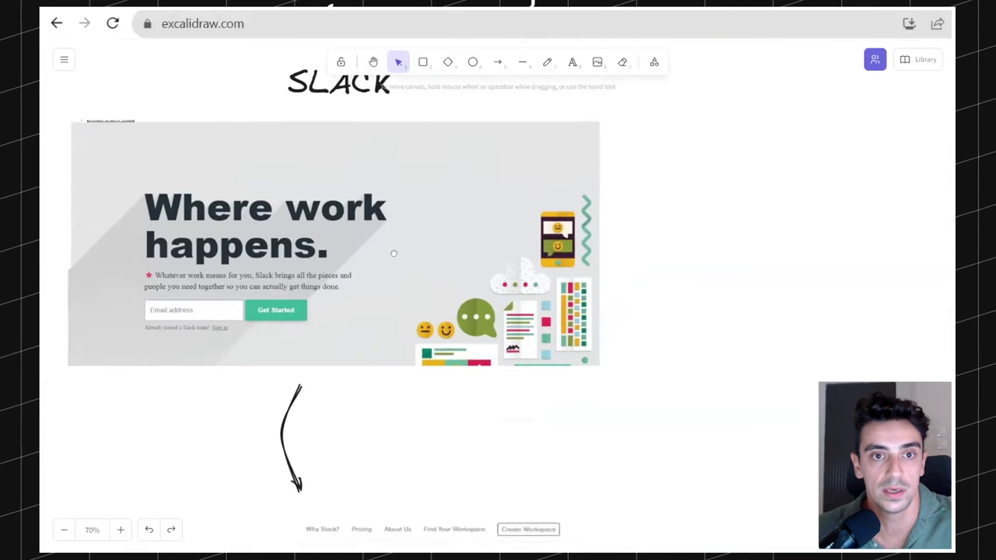
{"action": "scroll", "coordinate": [489, 251], "scroll_direction": "up", "scroll_amount": 1}
{"action": "scroll", "coordinate": [488, 251], "scroll_direction": "left", "scroll_amount": 1}
{"action": "scroll", "coordinate": [495, 243], "scroll_direction": "down", "scroll_amount": 1}
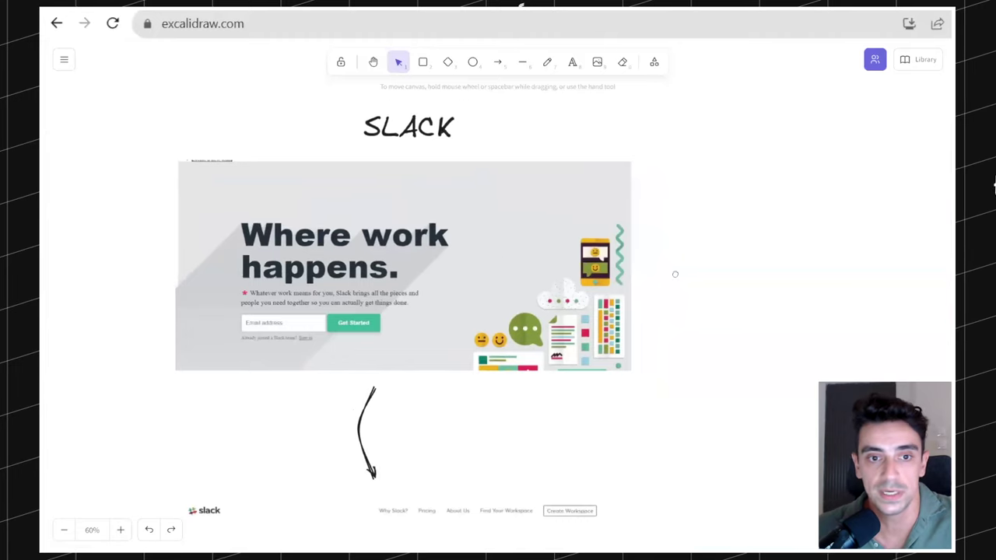
{"action": "scroll", "coordinate": [674, 274], "scroll_direction": "down", "scroll_amount": 2}
{"action": "left_click_drag", "start_coordinate": [577, 404], "coordinate": [428, 511]}
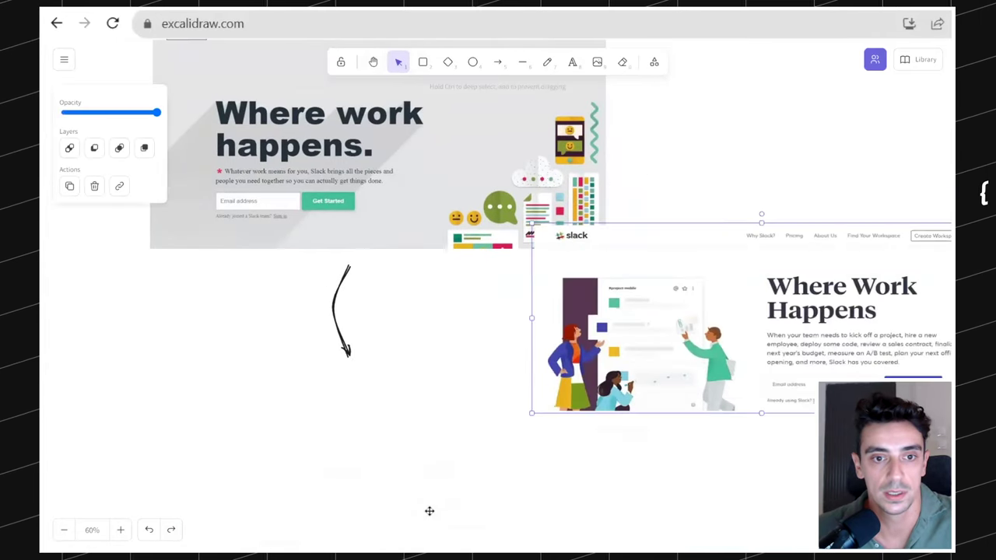
{"action": "left_click", "coordinate": [673, 381]}
{"action": "left_click_drag", "start_coordinate": [674, 380], "coordinate": [682, 438]}
View both Slack versions together, then enlarge the old "Where work happens." page image to examine its layout
{"action": "scroll", "coordinate": [680, 439], "scroll_direction": "down", "scroll_amount": 3}
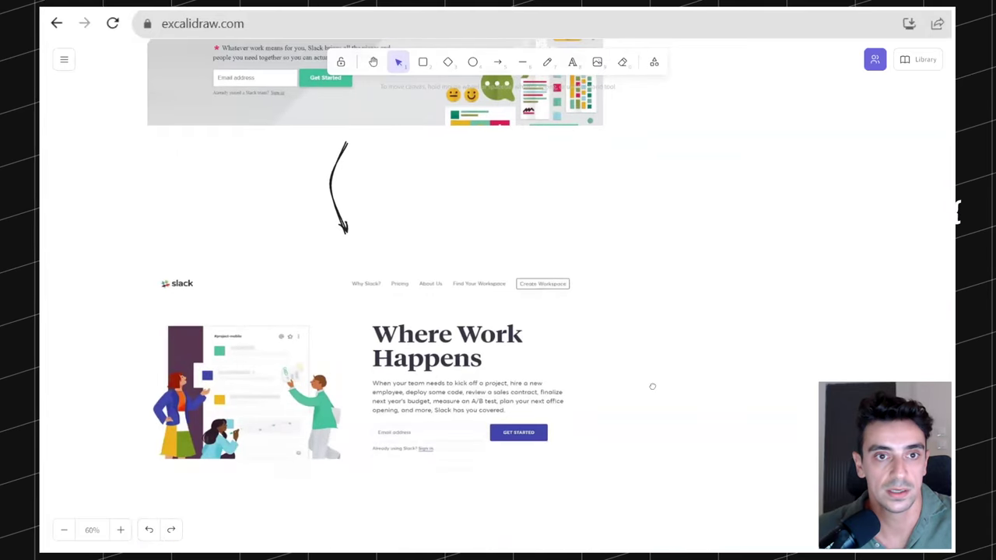
{"action": "scroll", "coordinate": [478, 289], "scroll_direction": "up", "scroll_amount": 5}
{"action": "scroll", "coordinate": [384, 127], "scroll_direction": "down", "scroll_amount": 1, "text": "ctrl"}
{"action": "scroll", "coordinate": [275, 210], "scroll_direction": "down", "scroll_amount": 1}
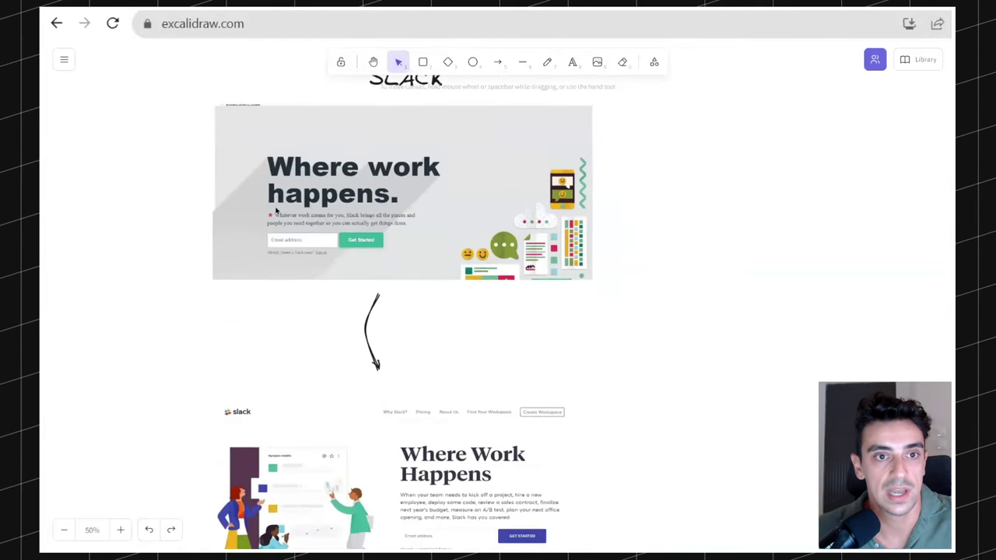
{"action": "left_click", "coordinate": [275, 210]}
{"action": "scroll", "coordinate": [321, 207], "scroll_direction": "up", "scroll_amount": 4, "text": "ctrl"}
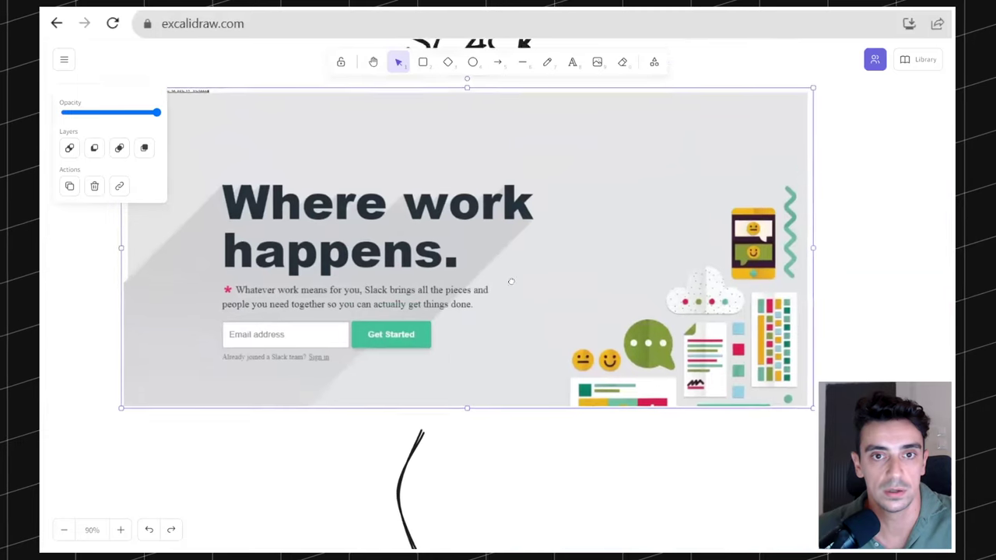
{"action": "scroll", "coordinate": [511, 281], "scroll_direction": "up", "scroll_amount": 1}
{"action": "scroll", "coordinate": [707, 389], "scroll_direction": "down", "scroll_amount": 8}
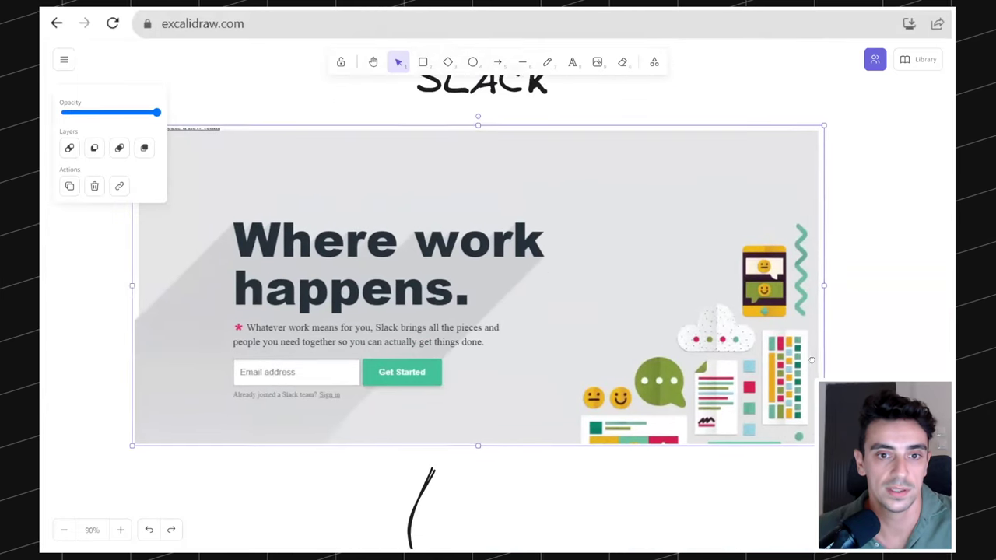
Compare the redesigned Slack landing page with the old one, ending with the redesigned image selected
{"action": "scroll", "coordinate": [707, 408], "scroll_direction": "down", "scroll_amount": 1}
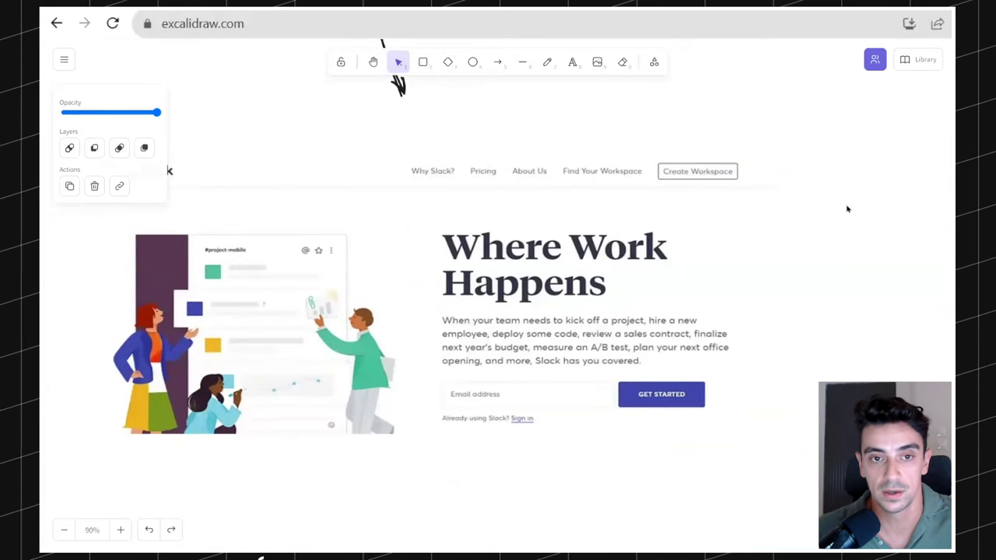
{"action": "scroll", "coordinate": [822, 213], "scroll_direction": "up", "scroll_amount": 4}
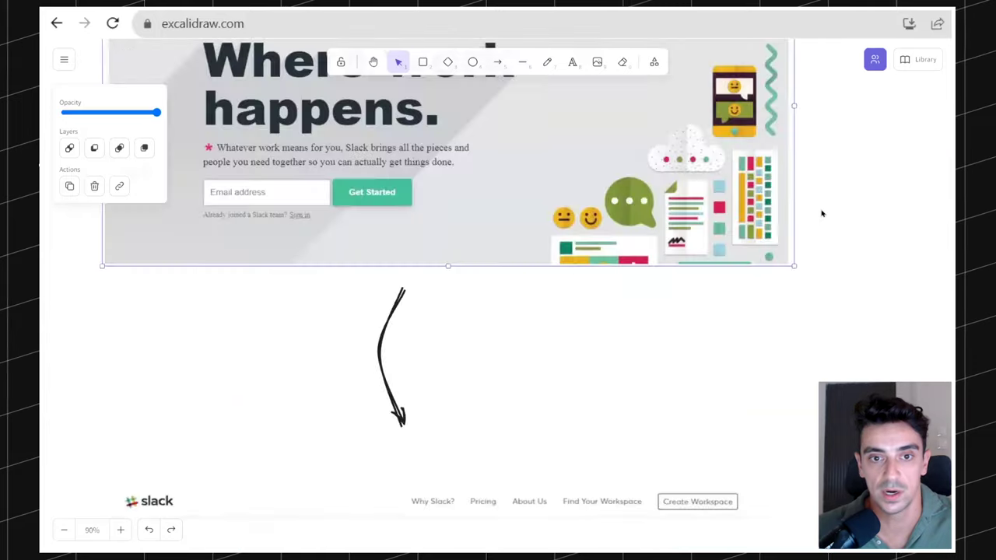
{"action": "scroll", "coordinate": [821, 213], "scroll_direction": "down", "scroll_amount": 2}
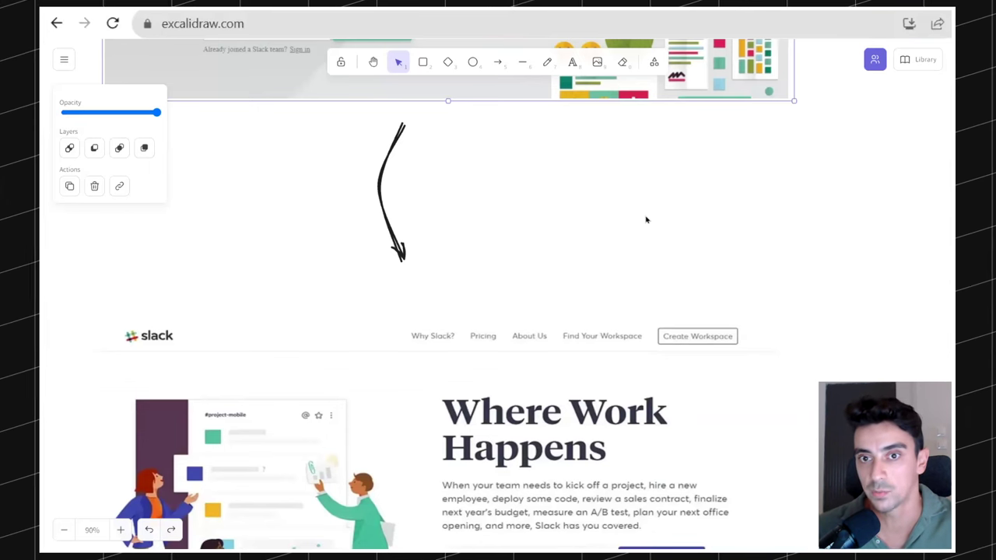
{"action": "left_click", "coordinate": [765, 348]}
{"action": "scroll", "coordinate": [809, 397], "scroll_direction": "down", "scroll_amount": 2}
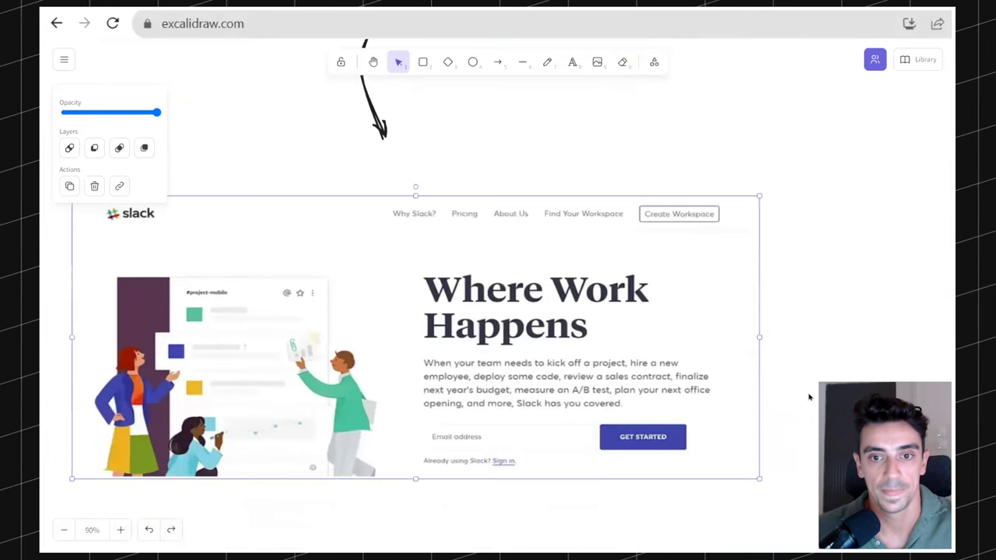
Bring the Relume Component example on the board into view
{"action": "left_click_drag", "start_coordinate": [744, 277], "coordinate": [684, 144]}
{"action": "scroll", "coordinate": [684, 144], "scroll_direction": "down", "scroll_amount": 2}
{"action": "left_click_drag", "start_coordinate": [716, 394], "coordinate": [194, 195]}
{"action": "left_click_drag", "start_coordinate": [778, 335], "coordinate": [358, 184]}
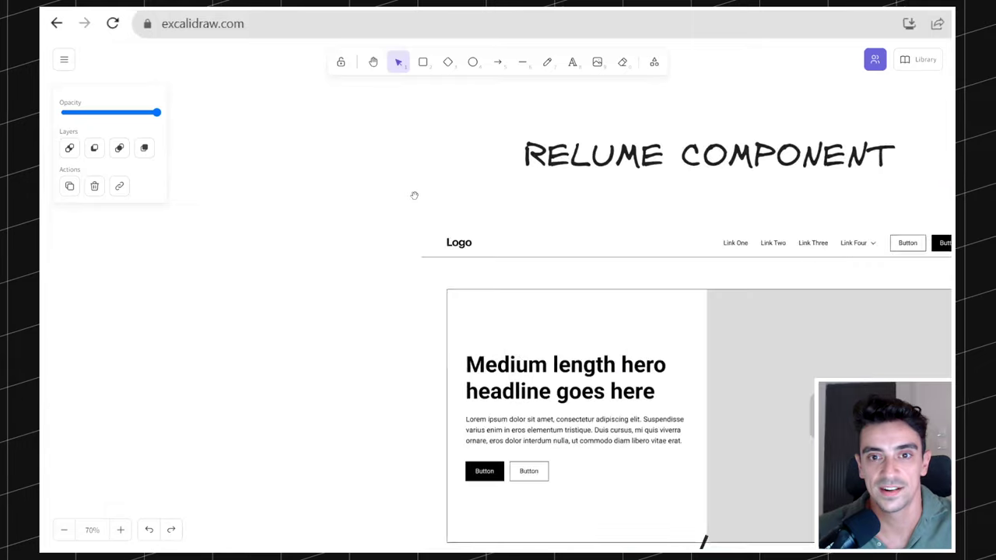
{"action": "left_click_drag", "start_coordinate": [700, 311], "coordinate": [455, 231]}
{"action": "scroll", "coordinate": [794, 326], "scroll_direction": "down", "scroll_amount": 2}
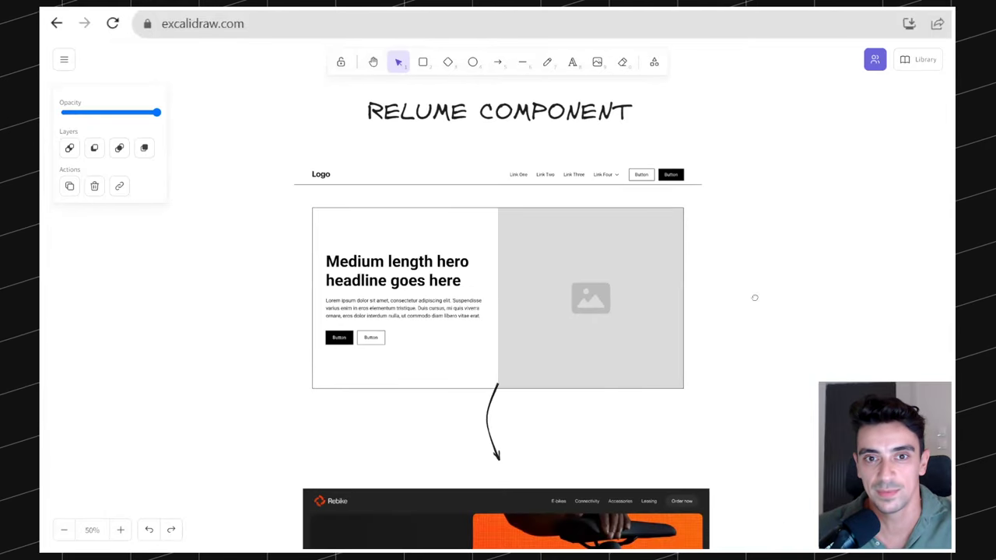
Examine the Relume hero wireframe with its navigation bar and image placeholder
{"action": "scroll", "coordinate": [783, 338], "scroll_direction": "down", "scroll_amount": 1}
{"action": "scroll", "coordinate": [784, 338], "scroll_direction": "up", "scroll_amount": 1}
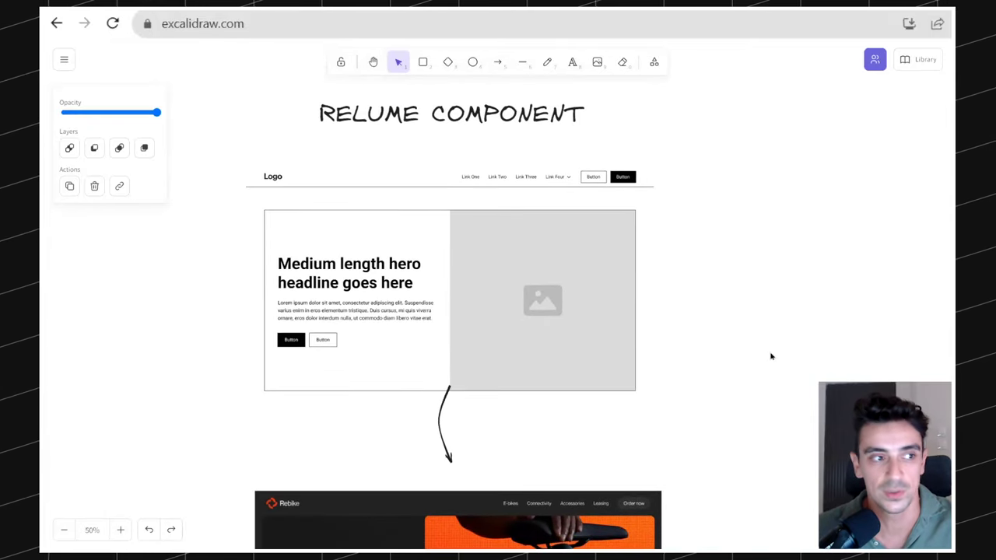
{"action": "scroll", "coordinate": [754, 274], "scroll_direction": "up", "scroll_amount": 1}
{"action": "scroll", "coordinate": [753, 299], "scroll_direction": "down", "scroll_amount": 1}
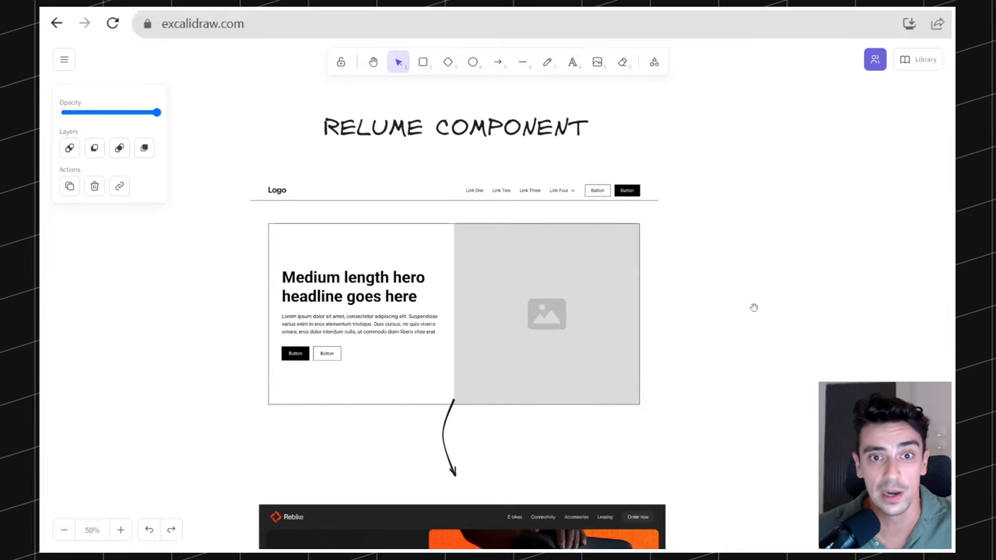
{"action": "scroll", "coordinate": [745, 284], "scroll_direction": "down", "scroll_amount": 1}
{"action": "scroll", "coordinate": [747, 256], "scroll_direction": "down", "scroll_amount": 1}
{"action": "left_click", "coordinate": [454, 233]}
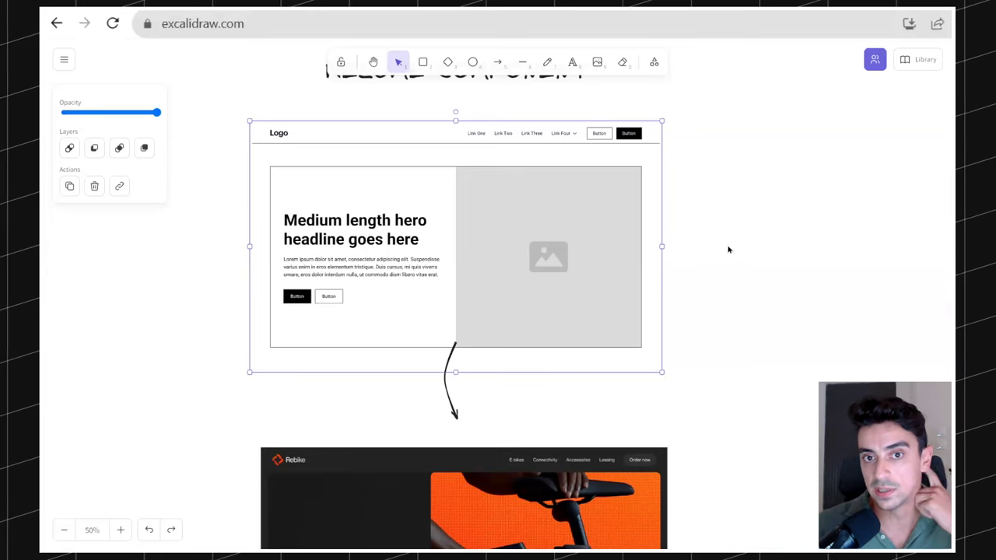
{"action": "left_click", "coordinate": [731, 220]}
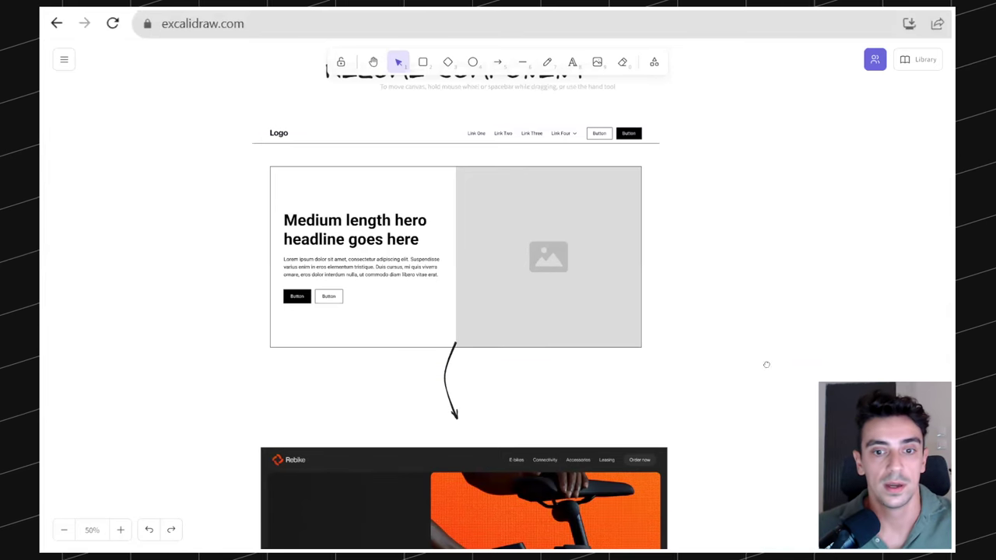
Compare the Relume wireframe with the finished Rebike hero design that the arrow points to
{"action": "scroll", "coordinate": [759, 354], "scroll_direction": "down", "scroll_amount": 5}
{"action": "scroll", "coordinate": [751, 307], "scroll_direction": "up", "scroll_amount": 1, "text": "ctrl"}
{"action": "left_click_drag", "start_coordinate": [669, 260], "coordinate": [731, 208]}
{"action": "left_click_drag", "start_coordinate": [790, 295], "coordinate": [787, 340]}
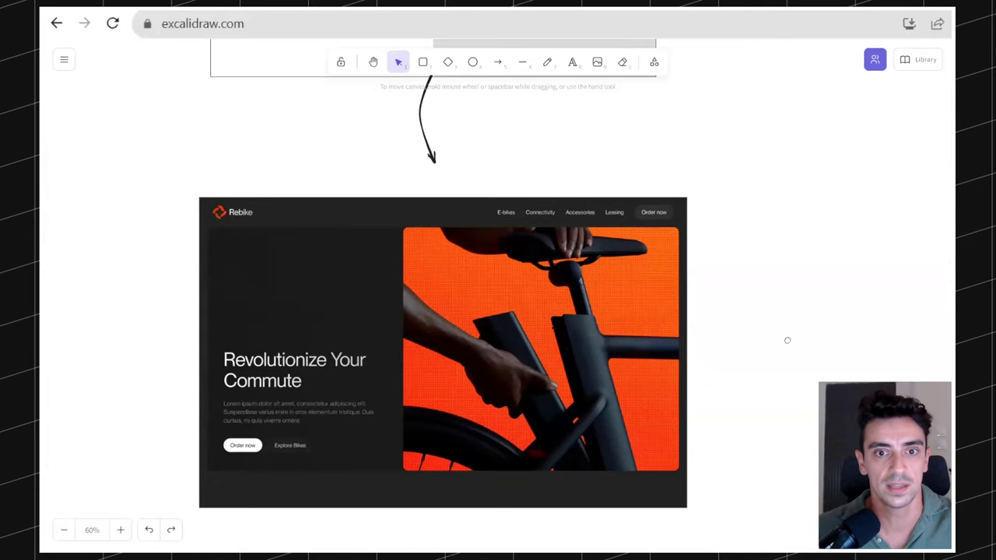
{"action": "scroll", "coordinate": [344, 145], "scroll_direction": "up", "scroll_amount": 4}
{"action": "scroll", "coordinate": [425, 256], "scroll_direction": "down", "scroll_amount": 3}
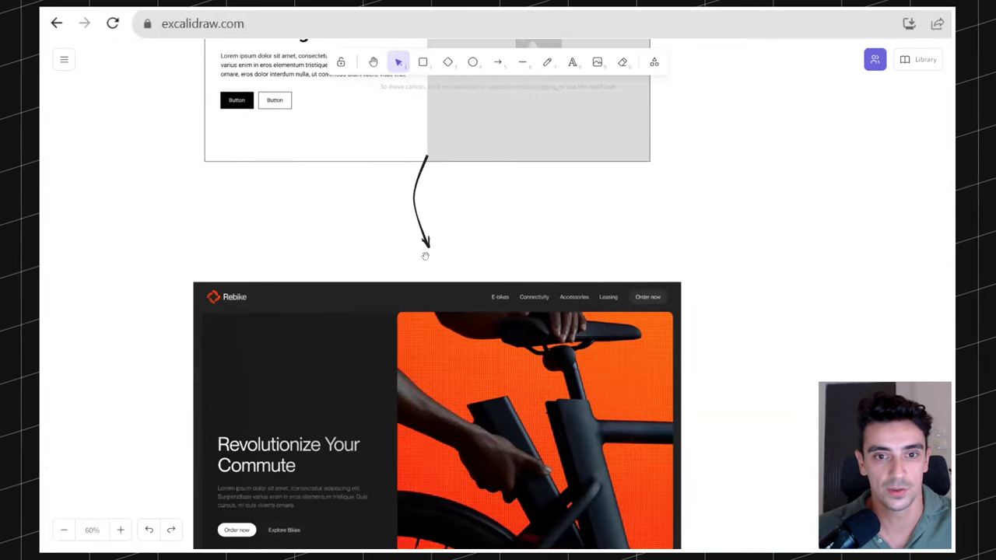
{"action": "scroll", "coordinate": [425, 256], "scroll_direction": "down", "scroll_amount": 3}
{"action": "scroll", "coordinate": [754, 377], "scroll_direction": "down", "scroll_amount": 1}
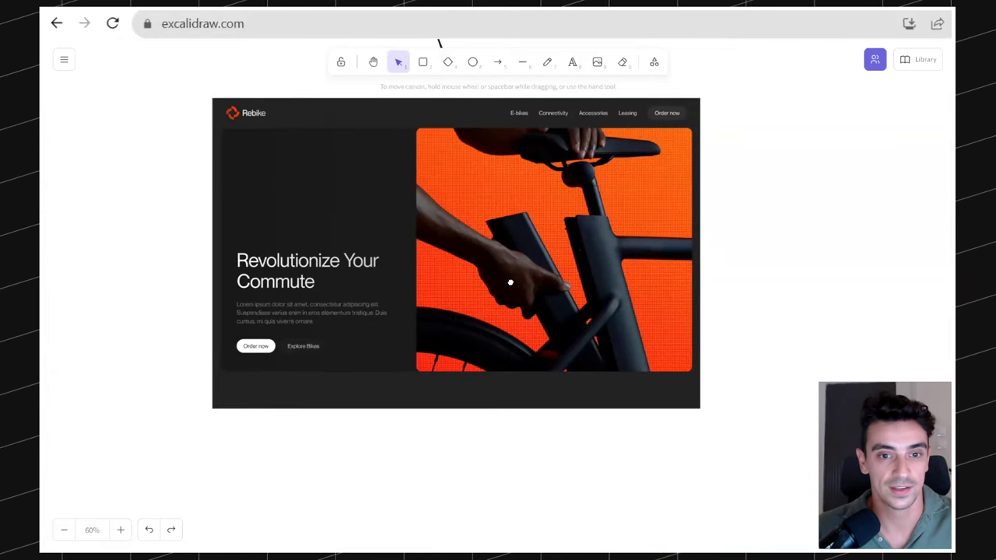
View the Unknown Gym Man before-and-after photos on the board
{"action": "scroll", "coordinate": [510, 282], "scroll_direction": "down", "scroll_amount": 5}
{"action": "scroll", "coordinate": [511, 283], "scroll_direction": "left", "scroll_amount": 5}
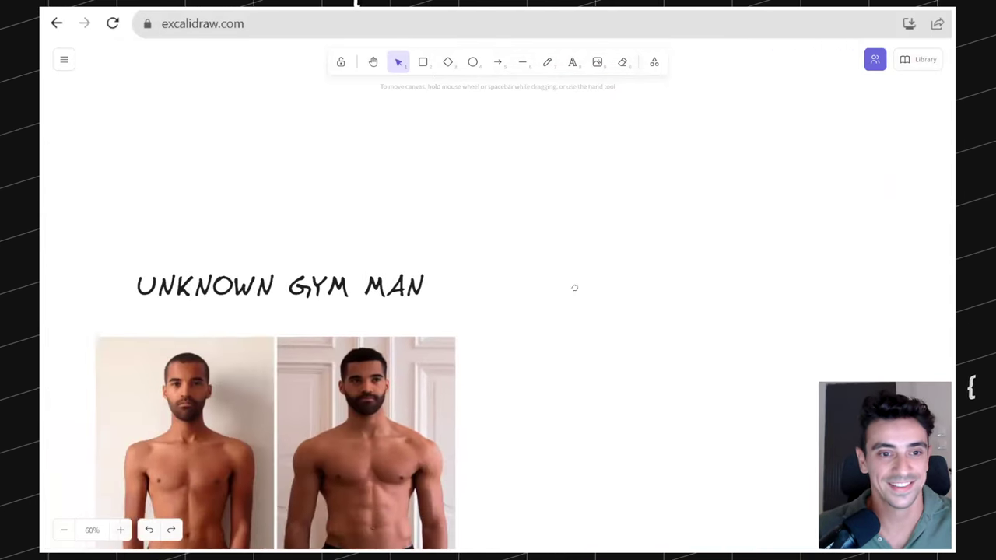
{"action": "scroll", "coordinate": [574, 288], "scroll_direction": "down", "scroll_amount": 4}
{"action": "scroll", "coordinate": [574, 288], "scroll_direction": "left", "scroll_amount": 3}
{"action": "scroll", "coordinate": [568, 271], "scroll_direction": "left", "scroll_amount": 1}
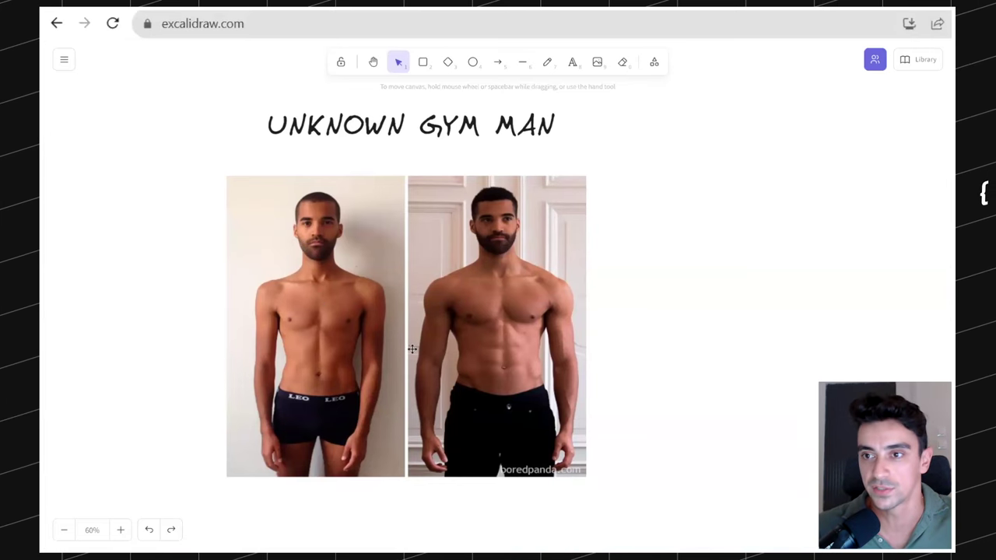
{"action": "scroll", "coordinate": [656, 262], "scroll_direction": "down", "scroll_amount": 1}
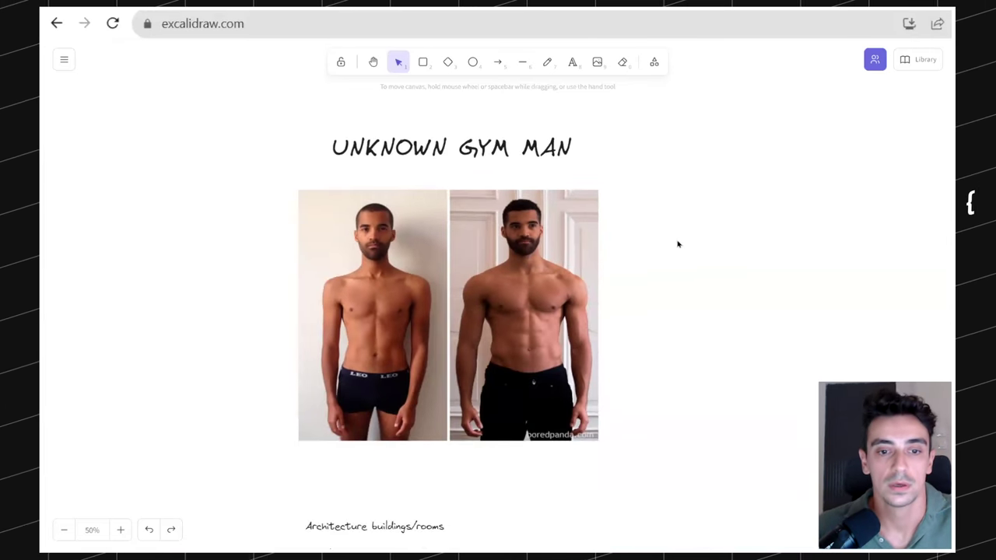
Review the further before-and-after ideas listed under the gym photos: architecture buildings/rooms, car/automotive transformations and medical transformations
{"action": "scroll", "coordinate": [677, 285], "scroll_direction": "down", "scroll_amount": 3}
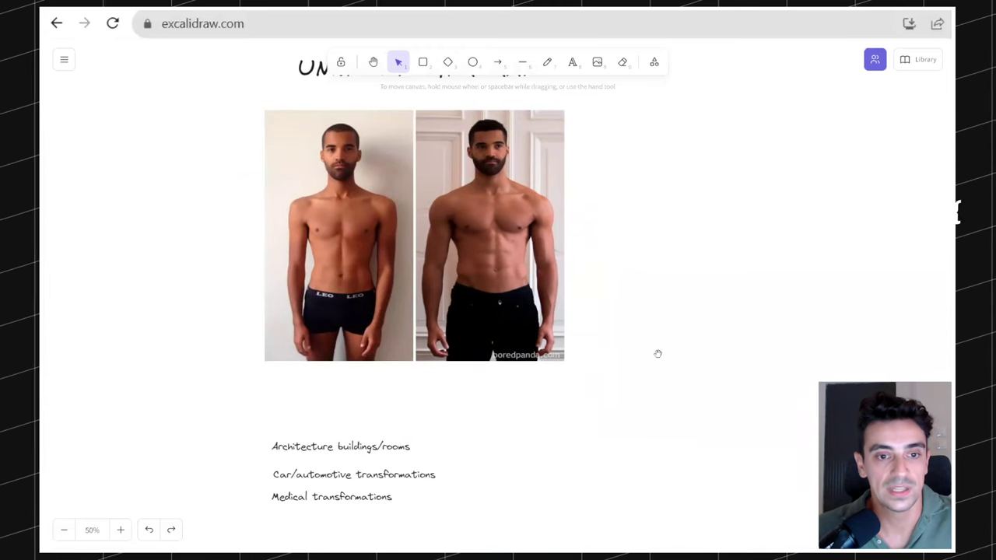
{"action": "scroll", "coordinate": [469, 446], "scroll_direction": "up", "scroll_amount": 1}
{"action": "scroll", "coordinate": [428, 389], "scroll_direction": "down", "scroll_amount": 1}
{"action": "left_click", "coordinate": [382, 346]}
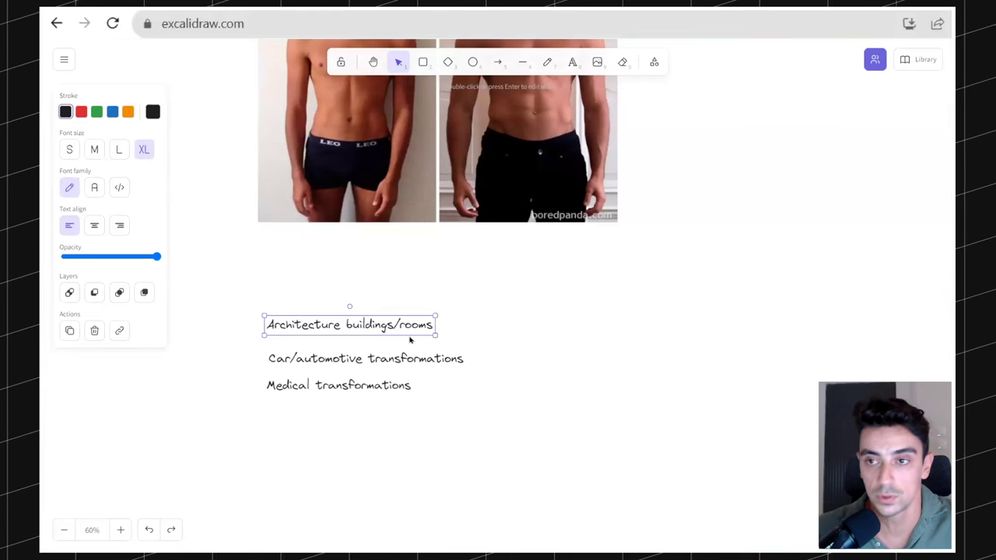
{"action": "left_click", "coordinate": [296, 357]}
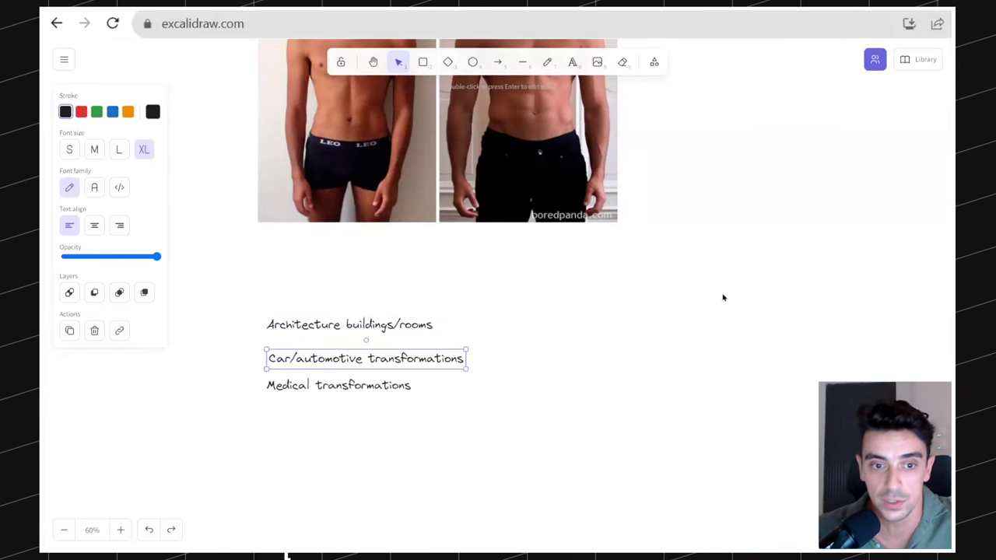
{"action": "left_click", "coordinate": [689, 379]}
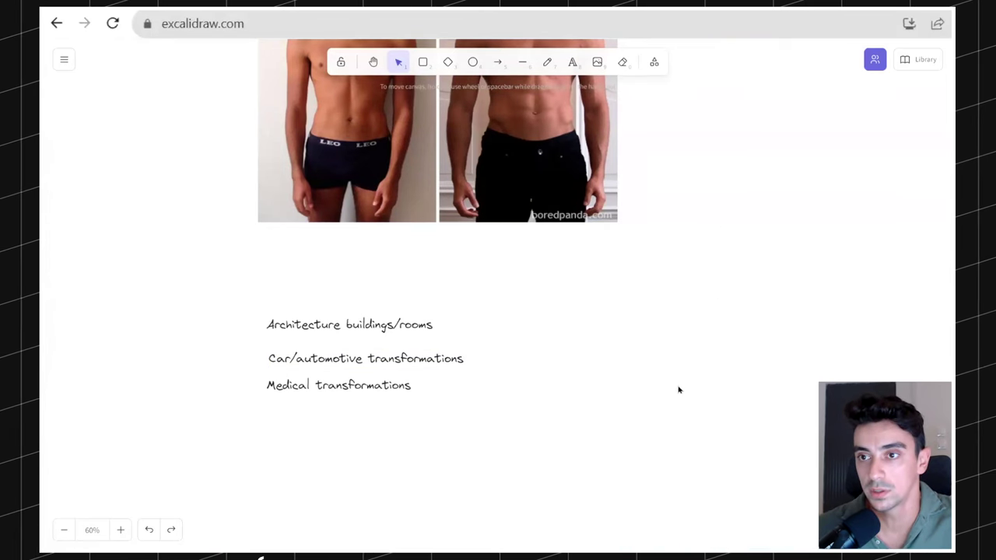
Find an empty area of the board for a new diagram
{"action": "scroll", "coordinate": [807, 211], "scroll_direction": "down", "scroll_amount": 2}
{"action": "left_click_drag", "start_coordinate": [825, 116], "coordinate": [626, 272]}
{"action": "scroll", "coordinate": [626, 271], "scroll_direction": "up", "scroll_amount": 6}
{"action": "scroll", "coordinate": [626, 270], "scroll_direction": "right", "scroll_amount": 4}
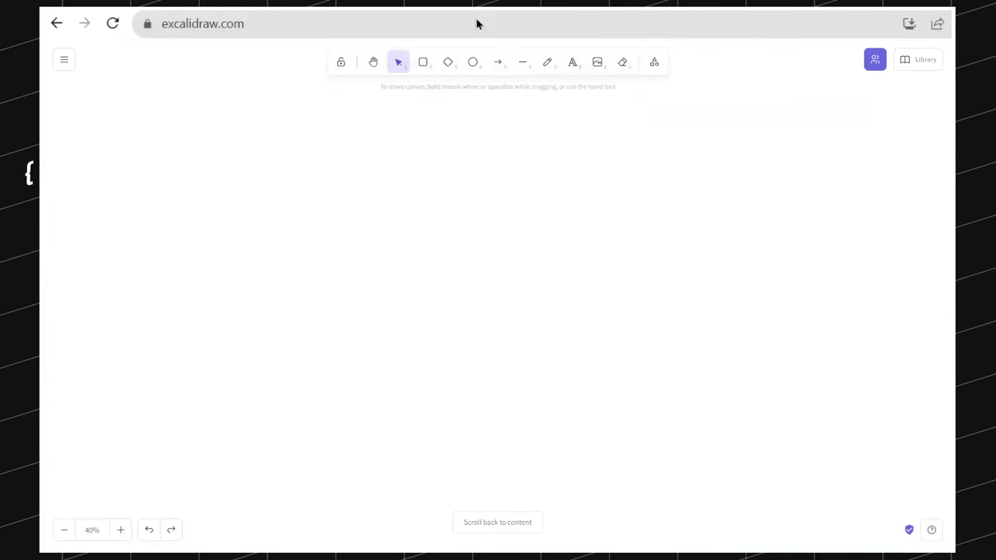
{"action": "left_click_drag", "start_coordinate": [217, 239], "coordinate": [254, 209]}
{"action": "key", "text": "5"}
{"action": "left_click_drag", "start_coordinate": [360, 153], "coordinate": [411, 162]}
{"action": "key", "text": "ctrl+z"}
Add the green handwritten title ANATOMY OF A SPLITTER to the empty area and enlarge it as a heading
{"action": "left_click", "coordinate": [572, 62]}
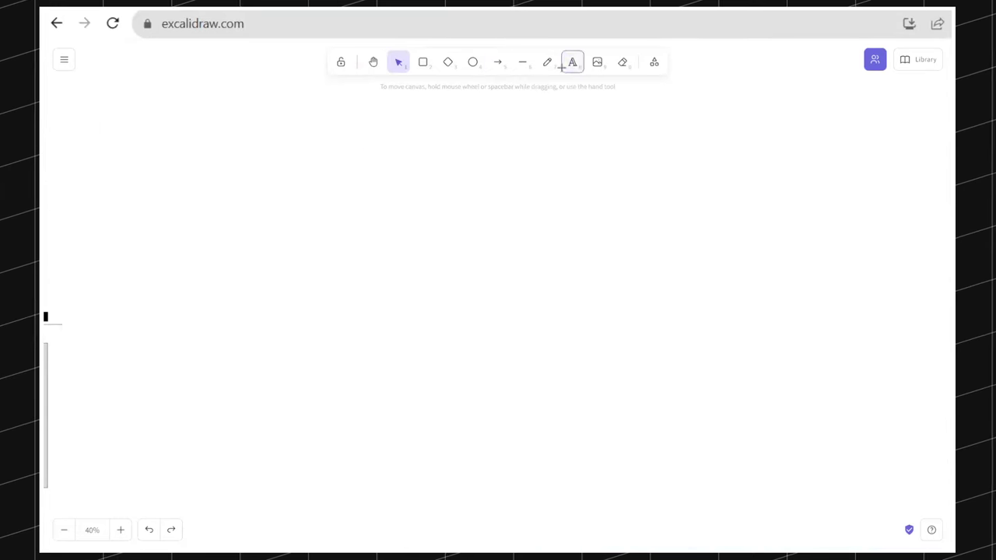
{"action": "left_click", "coordinate": [487, 162]}
{"action": "type", "text": "ANATOMY OF A SPLITTER"}
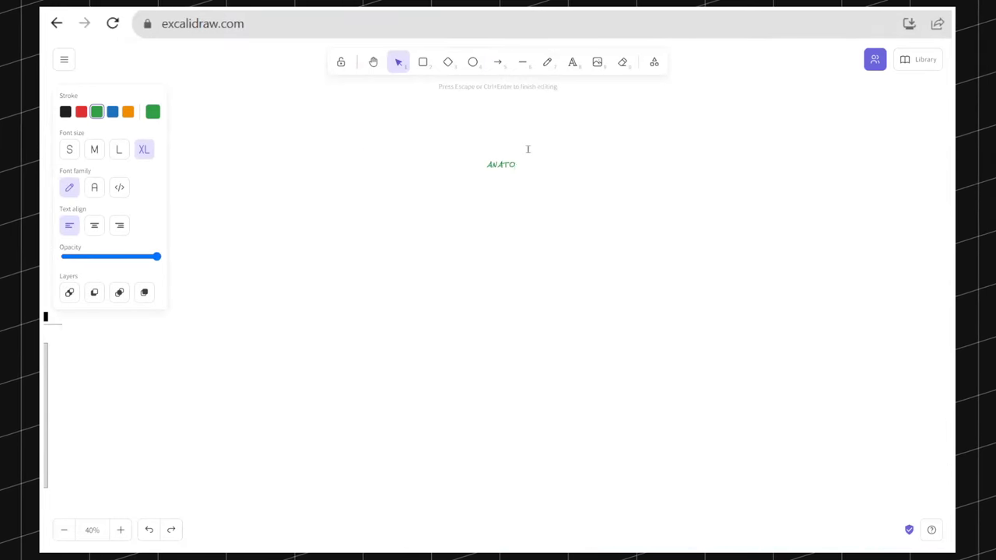
{"action": "key", "text": "Escape"}
{"action": "left_click_drag", "start_coordinate": [609, 223], "coordinate": [563, 228]}
{"action": "left_click_drag", "start_coordinate": [622, 148], "coordinate": [533, 184]}
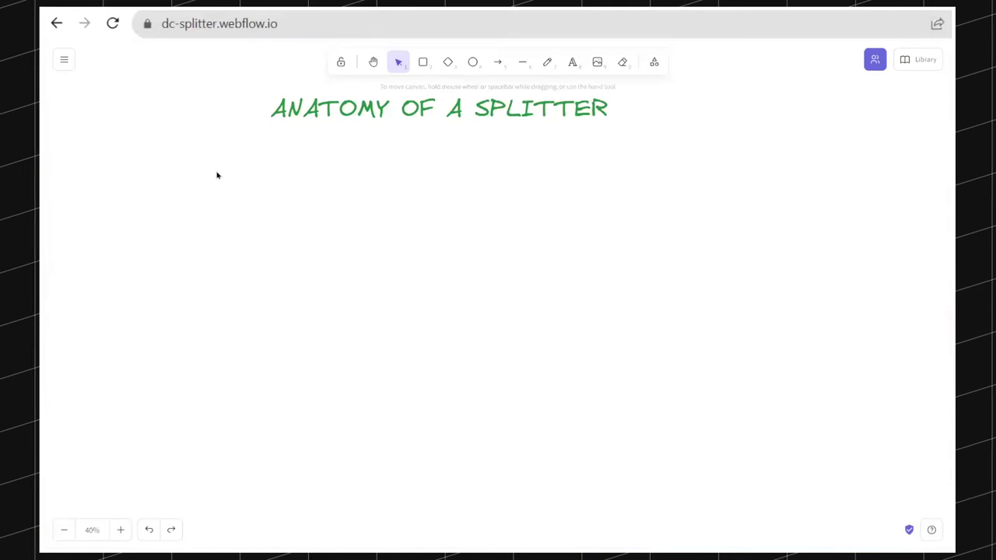
Draw a large blue rectangle under the title and label it CONTAINER in blue text beneath its lower edge
{"action": "key", "text": "2"}
{"action": "left_click_drag", "start_coordinate": [217, 173], "coordinate": [431, 320]}
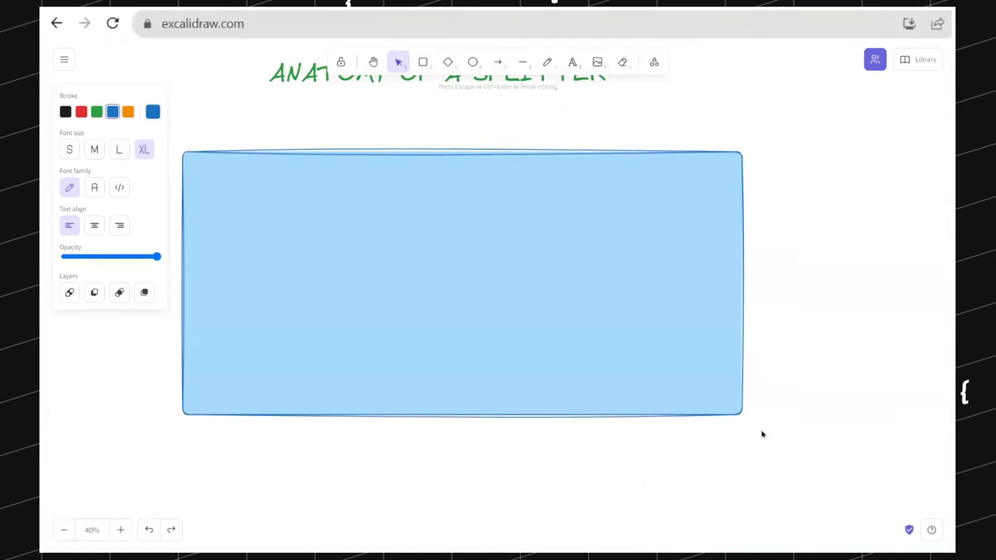
{"action": "type", "text": "CONTAINER"}
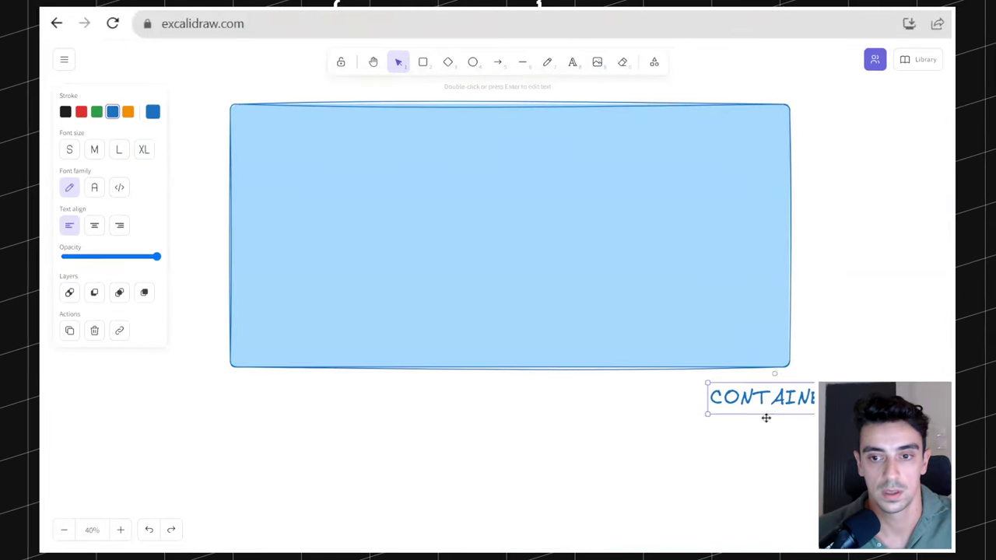
{"action": "left_click_drag", "start_coordinate": [766, 417], "coordinate": [733, 444]}
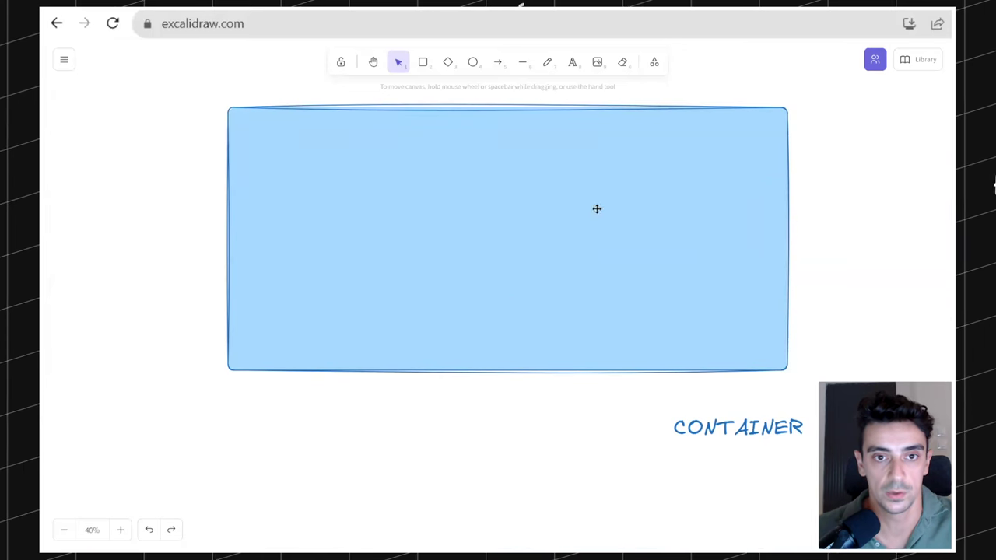
{"action": "left_click_drag", "start_coordinate": [811, 244], "coordinate": [785, 255]}
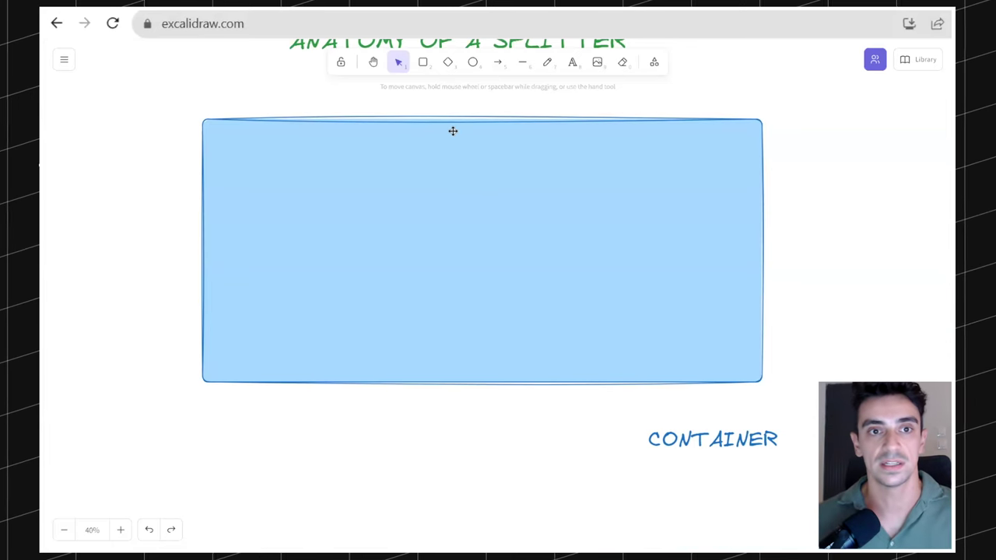
Draw a slightly smaller rectangle inside the blue container with a light green background and green stroke
{"action": "left_click", "coordinate": [318, 205]}
{"action": "key", "text": "r"}
{"action": "left_click_drag", "start_coordinate": [207, 123], "coordinate": [758, 379]}
{"action": "left_click", "coordinate": [96, 149]}
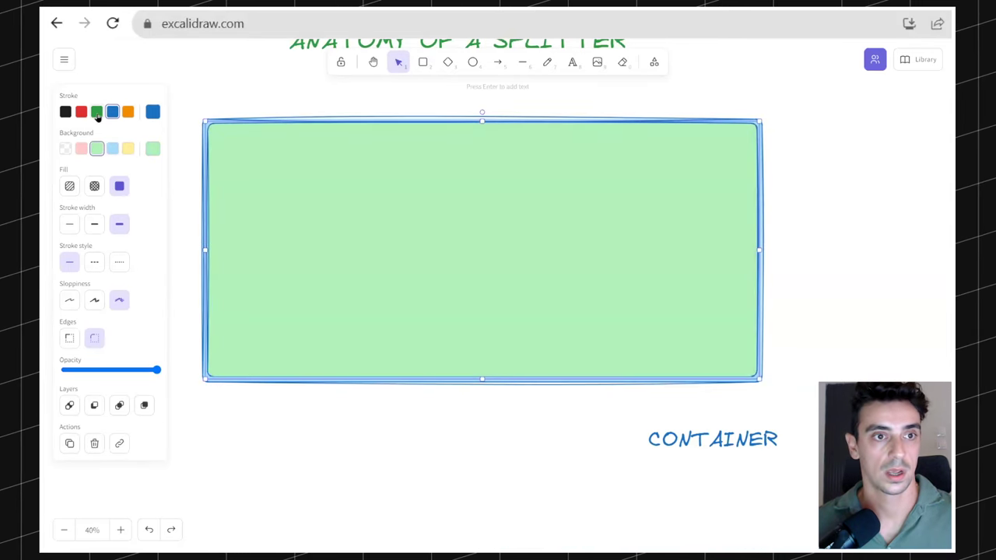
{"action": "left_click", "coordinate": [97, 112]}
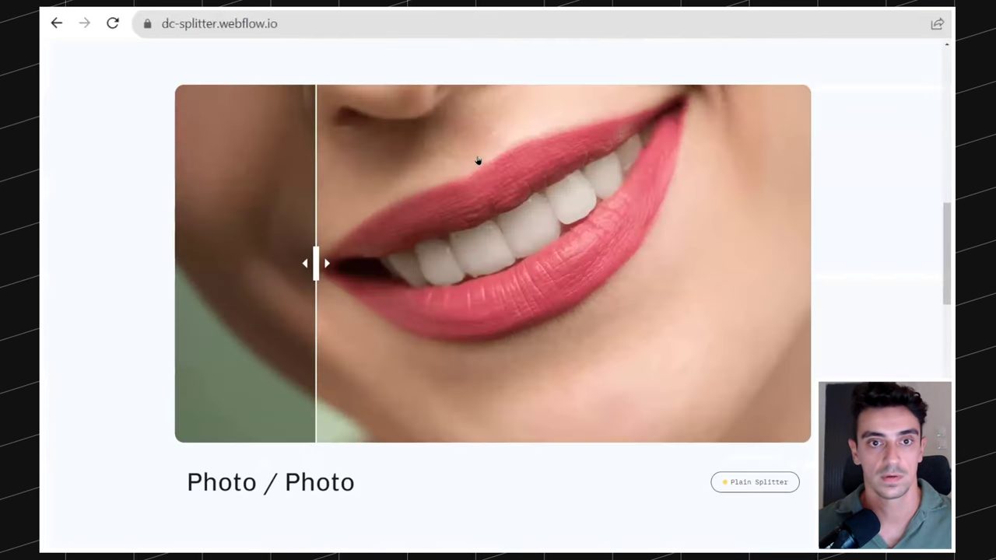
Check the CMS Photo / CMS Photo slider on the dc-splitter demo page by moving its handle fully towards the after side
{"action": "scroll", "coordinate": [506, 347], "scroll_direction": "up", "scroll_amount": 6}
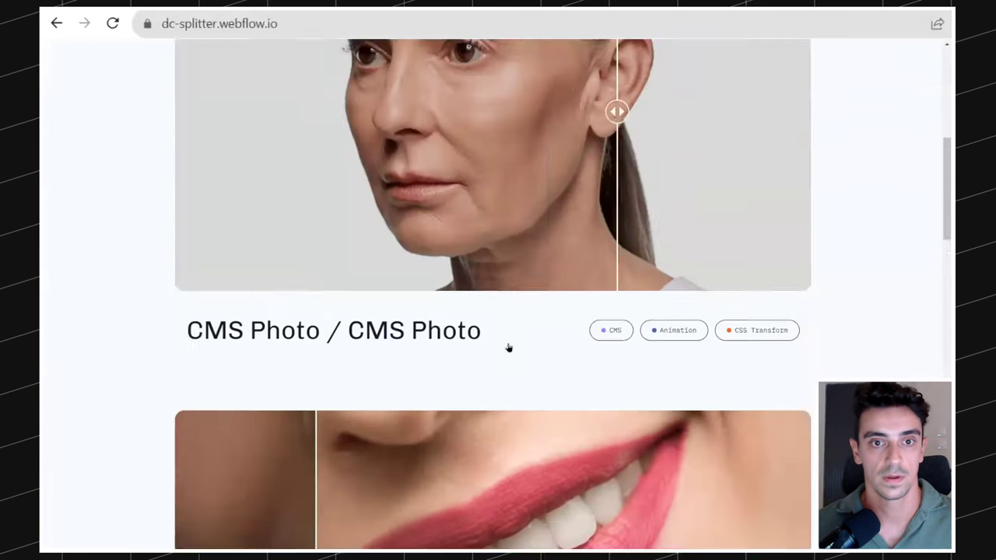
{"action": "left_click_drag", "start_coordinate": [339, 296], "coordinate": [807, 308]}
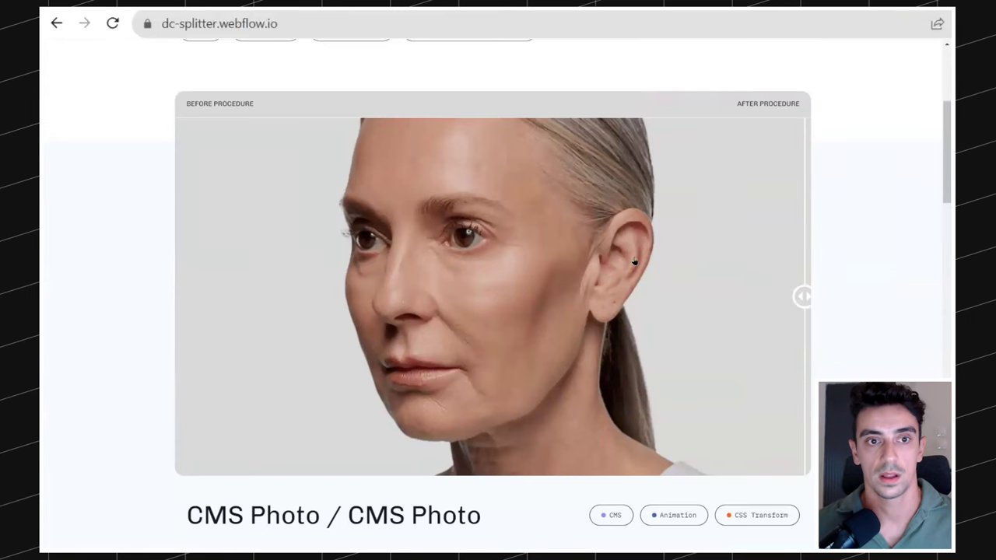
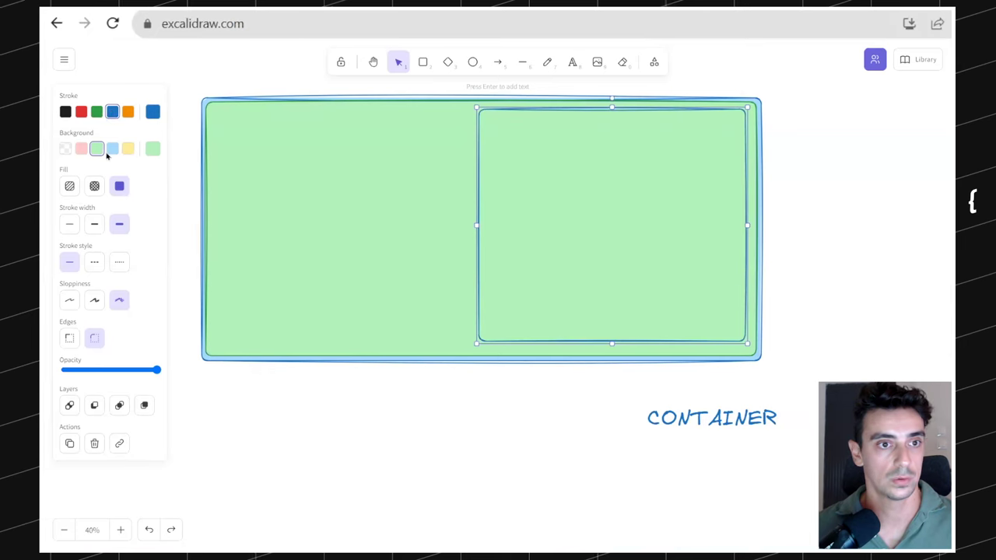
Recolour the inner half-width rectangle with a red stroke and light red background, and duplicate it over the container's other half
{"action": "left_click_drag", "start_coordinate": [591, 207], "coordinate": [594, 208]}
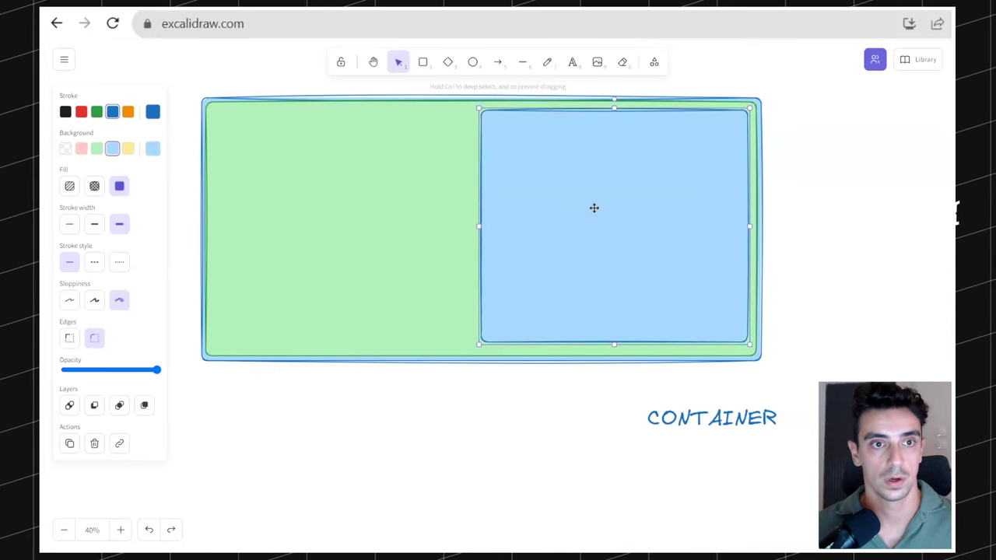
{"action": "left_click", "coordinate": [81, 111]}
{"action": "left_click", "coordinate": [81, 148]}
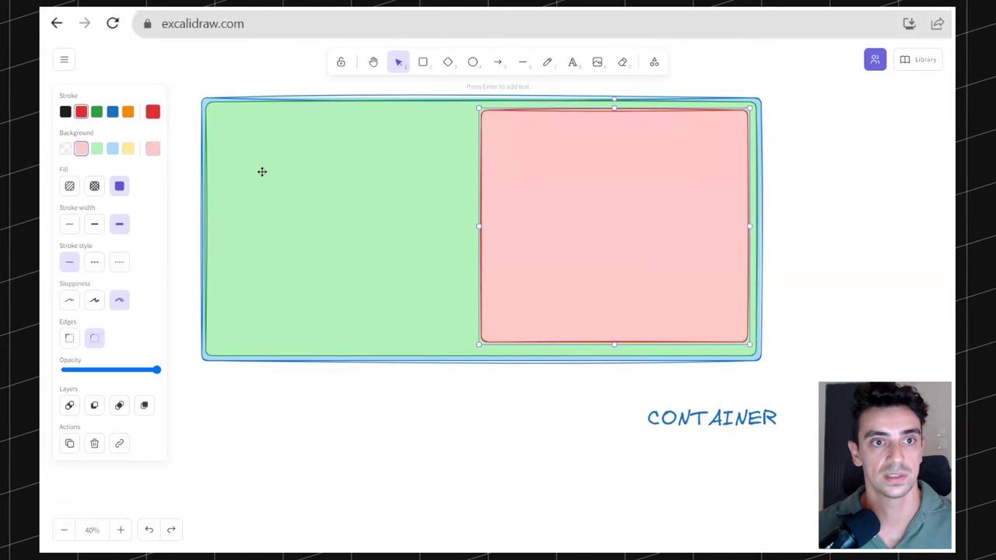
{"action": "left_click_drag", "start_coordinate": [644, 201], "coordinate": [375, 204], "text": "alt"}
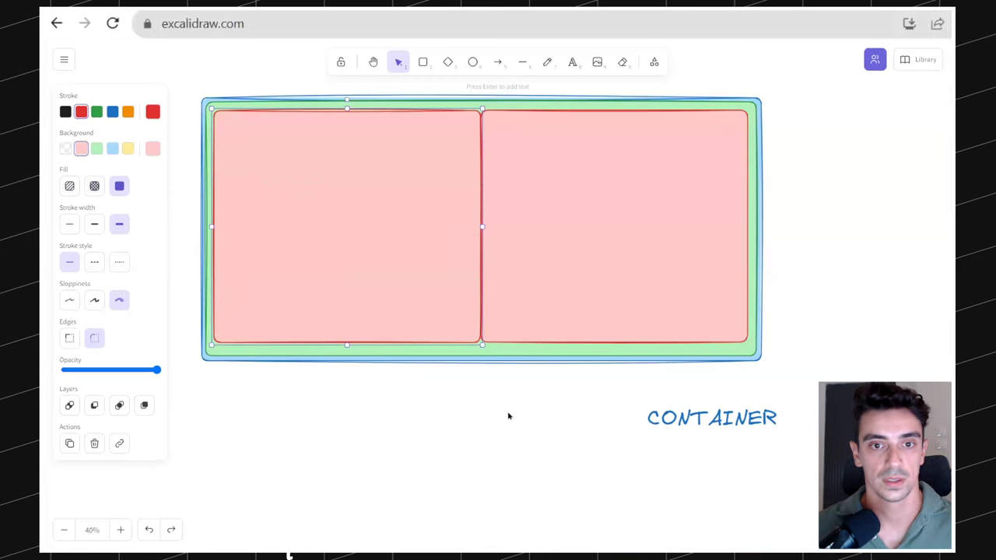
Place a second text label below the container's left half, reading BEFORE, and colour it green
{"action": "left_click", "coordinate": [508, 417]}
{"action": "left_click", "coordinate": [465, 355]}
{"action": "left_click_drag", "start_coordinate": [710, 419], "coordinate": [273, 423]}
{"action": "key", "text": "Return"}
{"action": "type", "text": "BEFORE"}
{"action": "key", "text": "Escape"}
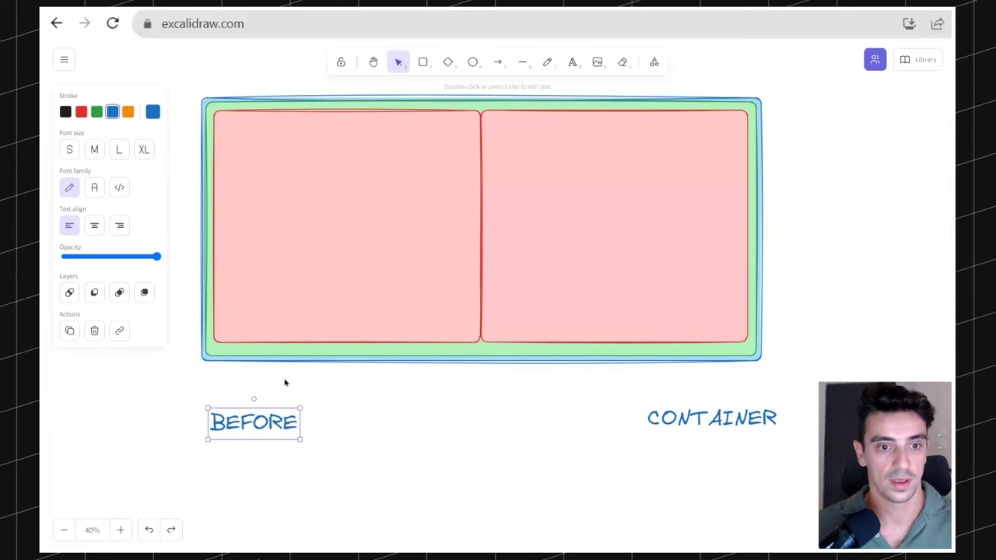
{"action": "left_click", "coordinate": [97, 111]}
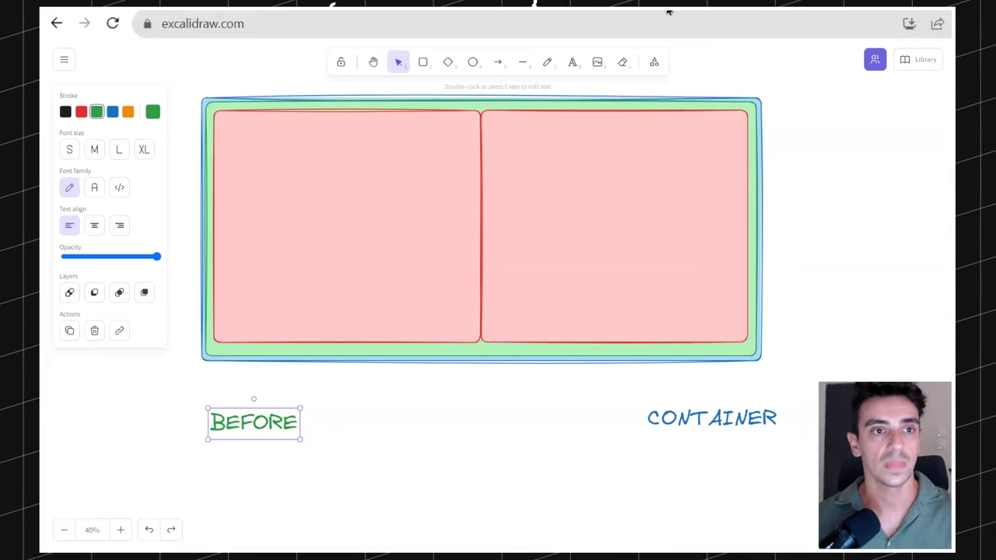
Draw a tall narrow divider over the seam between the two red halves, give it a blue stroke and light blue background, and reposition it
{"action": "key", "text": "r"}
{"action": "left_click_drag", "start_coordinate": [469, 111], "coordinate": [503, 335]}
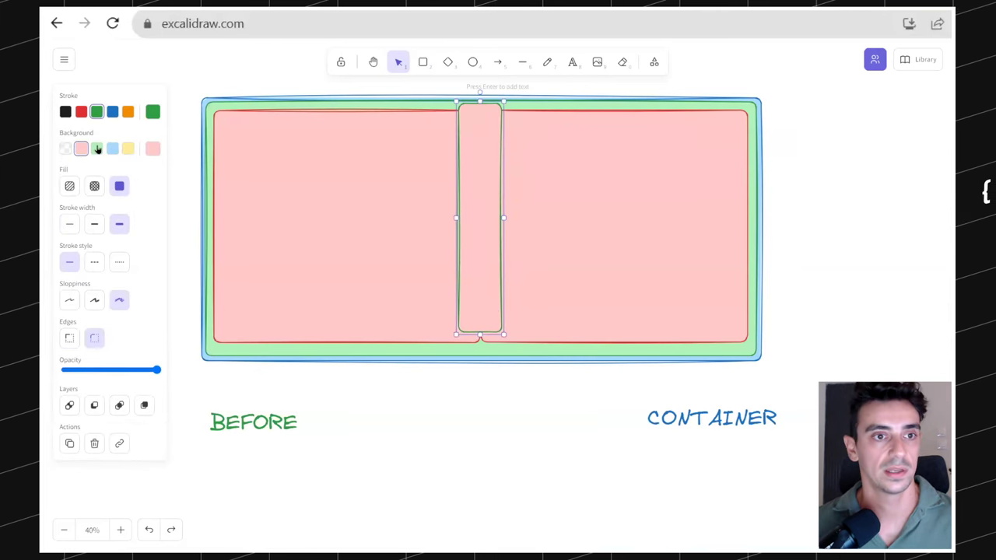
{"action": "left_click", "coordinate": [112, 148]}
{"action": "left_click", "coordinate": [112, 111]}
{"action": "mouse_move", "coordinate": [486, 199]}
{"action": "left_mouse_down"}
{"action": "mouse_move", "coordinate": [489, 223]}
{"action": "mouse_move", "coordinate": [412, 226]}
{"action": "left_mouse_up"}
{"action": "mouse_move", "coordinate": [487, 230]}
{"action": "left_mouse_down"}
{"action": "mouse_move", "coordinate": [247, 226]}
{"action": "mouse_move", "coordinate": [456, 236]}
{"action": "mouse_move", "coordinate": [479, 200]}
{"action": "mouse_move", "coordinate": [485, 213]}
{"action": "mouse_move", "coordinate": [462, 210]}
{"action": "mouse_move", "coordinate": [471, 200]}
{"action": "mouse_move", "coordinate": [228, 198]}
{"action": "mouse_move", "coordinate": [460, 198]}
{"action": "left_mouse_up"}
{"action": "left_click", "coordinate": [389, 222]}
{"action": "left_click", "coordinate": [95, 186]}
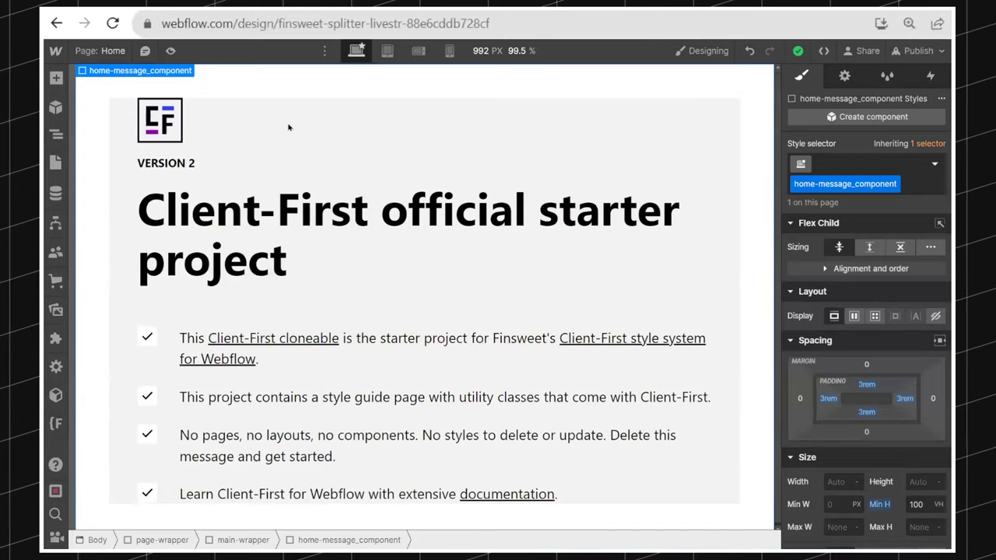
Switch to the Webflow Designer project and delete the starter message's content grid inside container-medium
{"action": "left_click", "coordinate": [389, 204]}
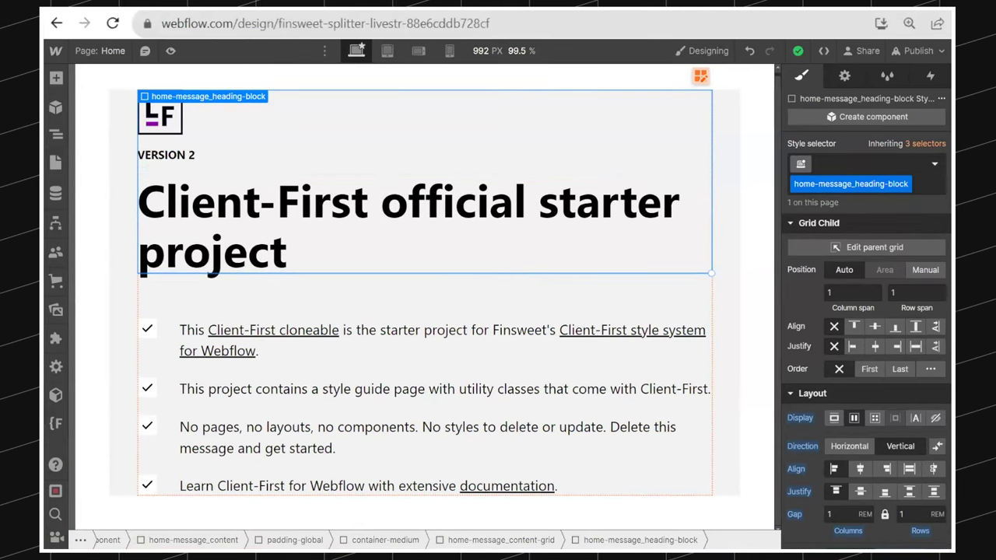
{"action": "key", "text": "z"}
{"action": "left_click", "coordinate": [218, 241]}
{"action": "key", "text": "Delete"}
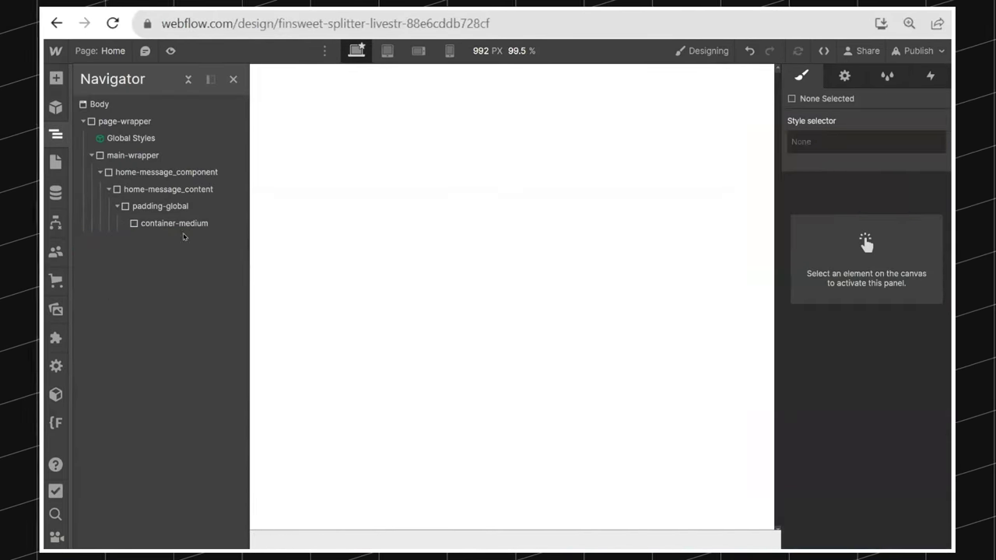
{"action": "left_click", "coordinate": [175, 223]}
{"action": "key", "text": "ctrl+e"}
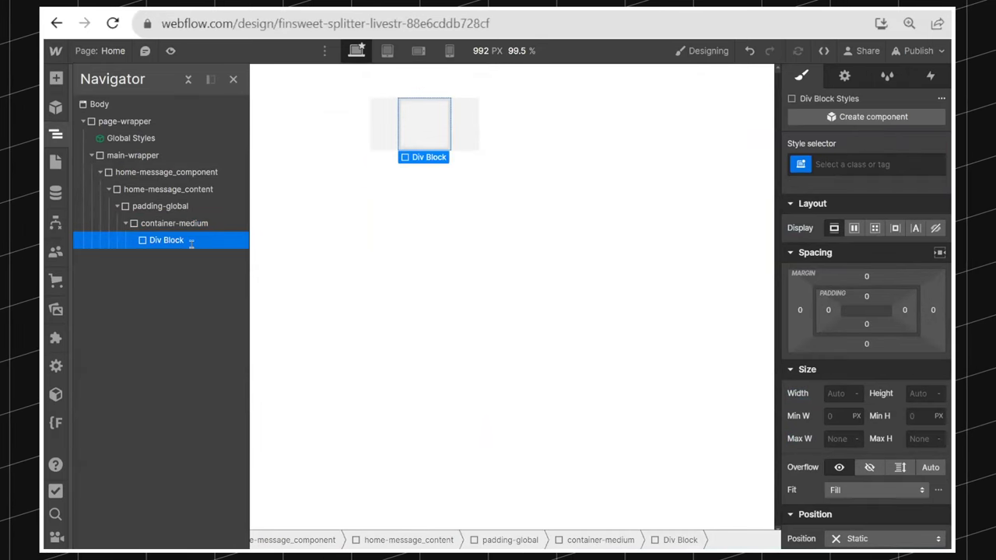
{"action": "key", "text": "ctrl+z"}
Delete the remaining home-message_component from main-wrapper
{"action": "left_click", "coordinate": [154, 186]}
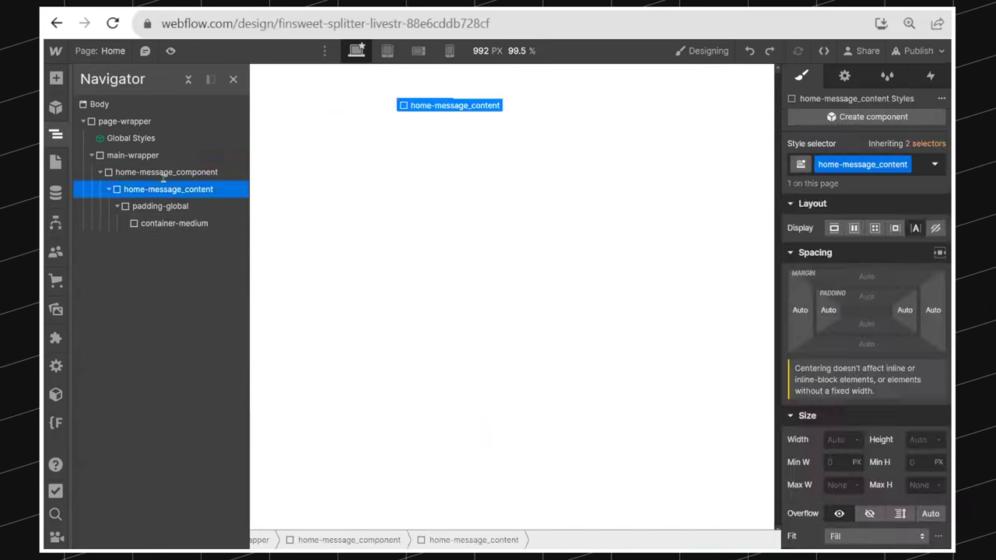
{"action": "left_click", "coordinate": [164, 174]}
{"action": "key", "text": "Delete"}
Add a div block inside main-wrapper
{"action": "left_click", "coordinate": [164, 157]}
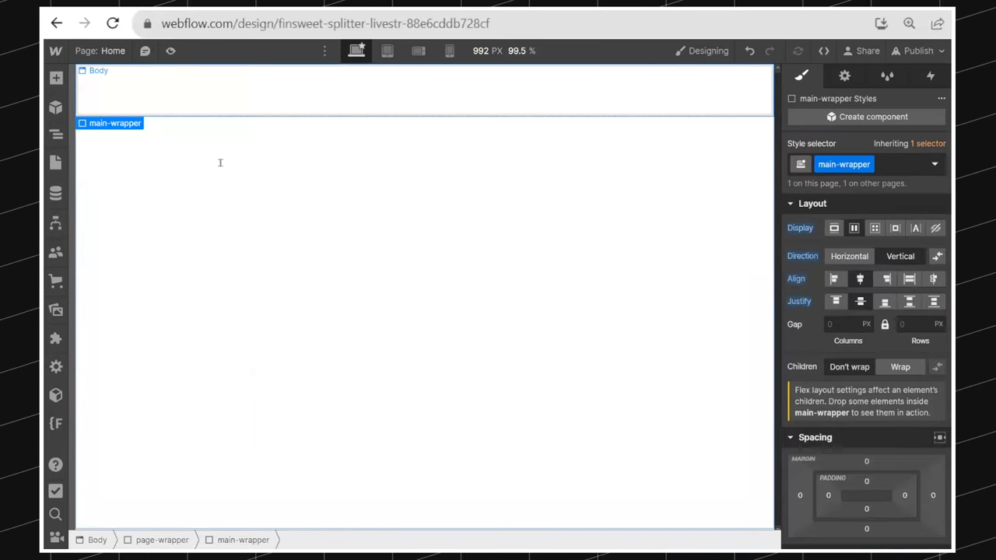
{"action": "key", "text": "z"}
{"action": "key", "text": "ctrl+e"}
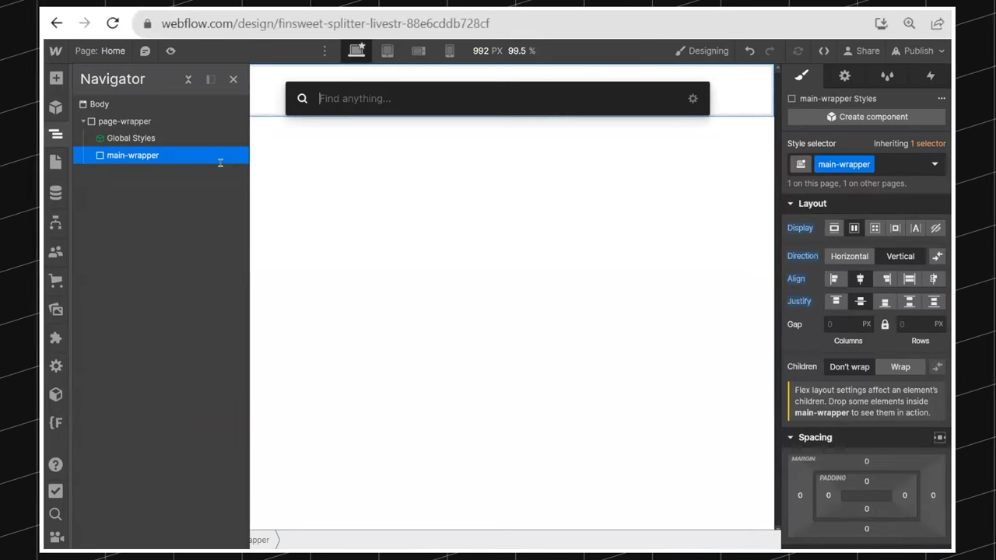
{"action": "type", "text": "div"}
{"action": "key", "text": "Return"}
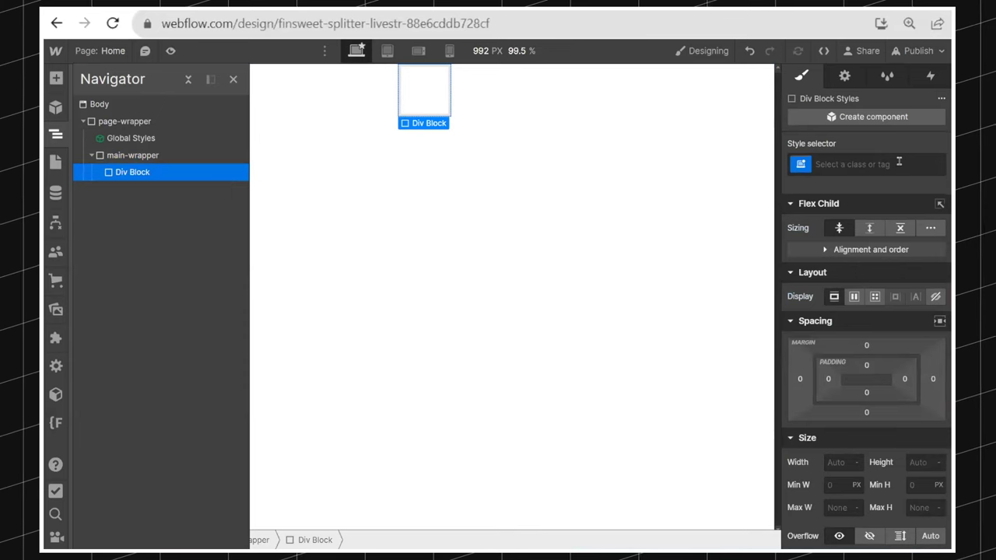
Give the new div block the class section_splitter-one
{"action": "left_click", "coordinate": [898, 164]}
{"action": "type", "text": "section_"}
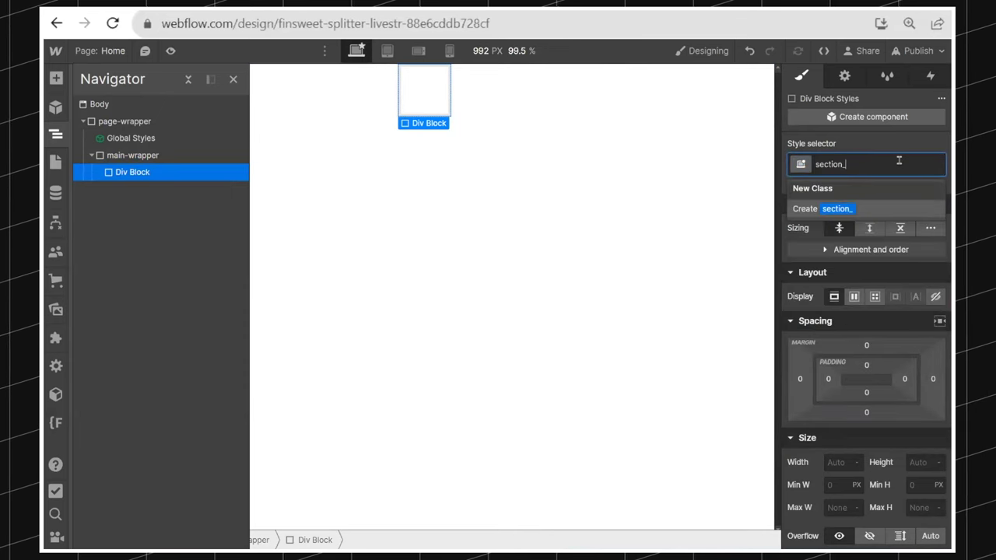
{"action": "type", "text": "splitter-"}
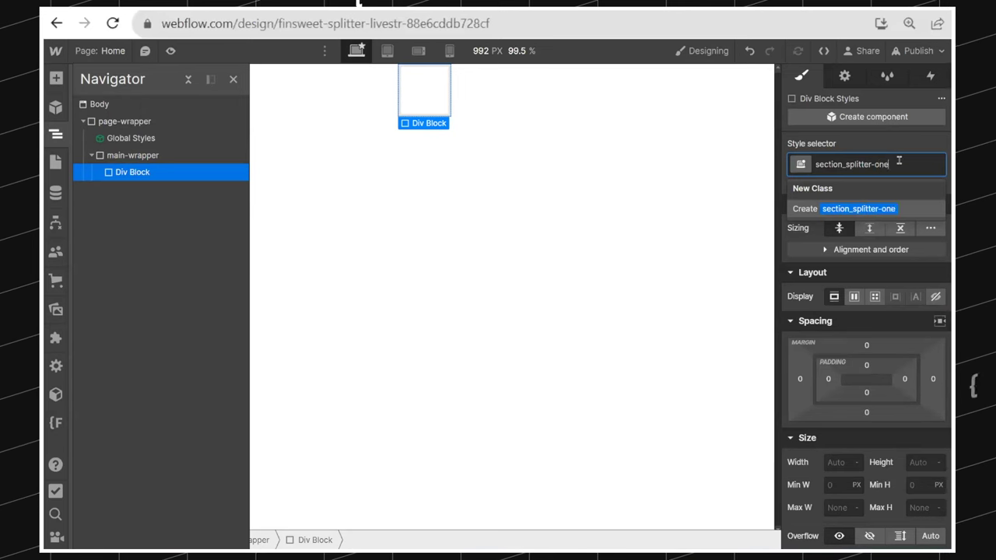
{"action": "type", "text": "one"}
{"action": "key", "text": "Return"}
Add a div block inside section_splitter-one
{"action": "key", "text": "ctrl+k"}
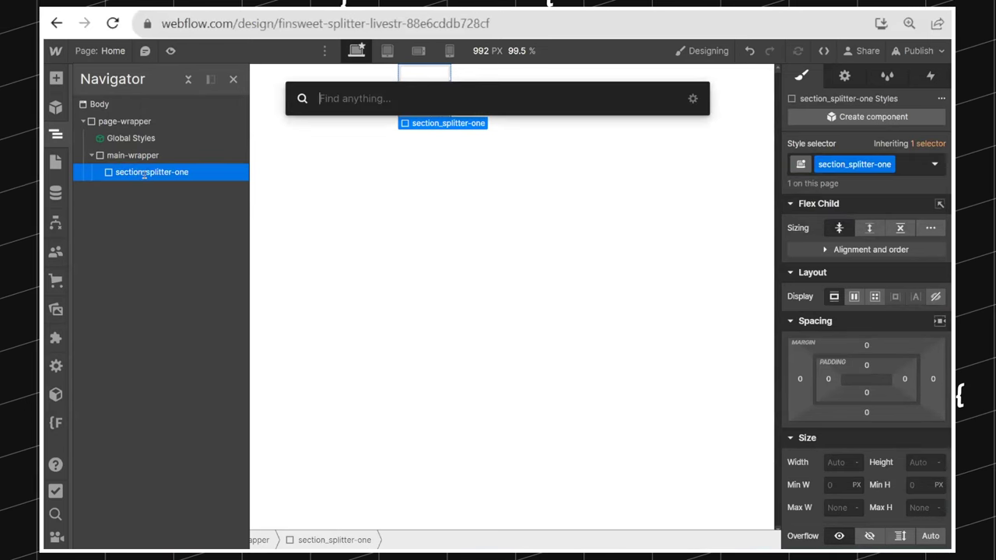
{"action": "type", "text": "div"}
{"action": "key", "text": "Return"}
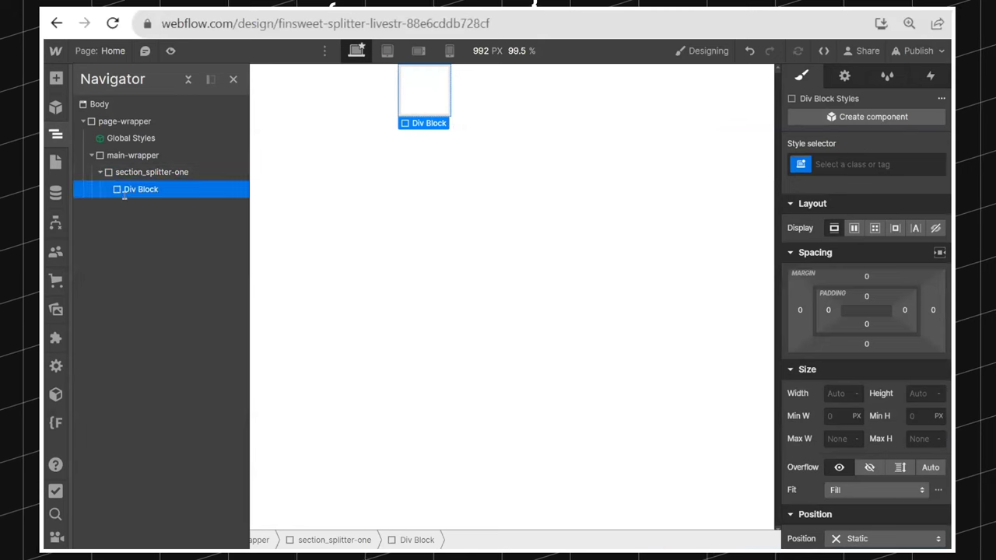
Give the div block inside section_splitter-one the existing class padding-global
{"action": "left_click", "coordinate": [895, 163]}
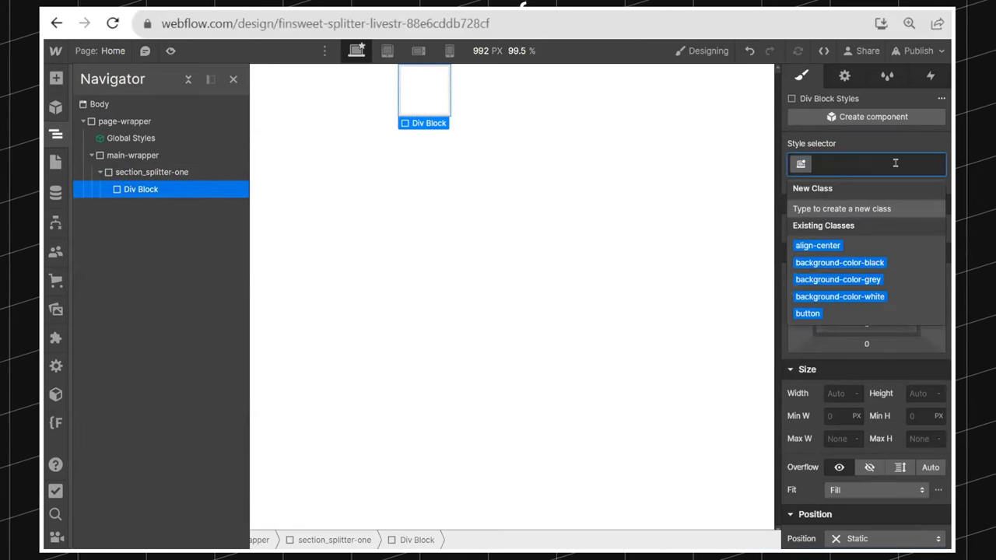
{"action": "type", "text": "padgl"}
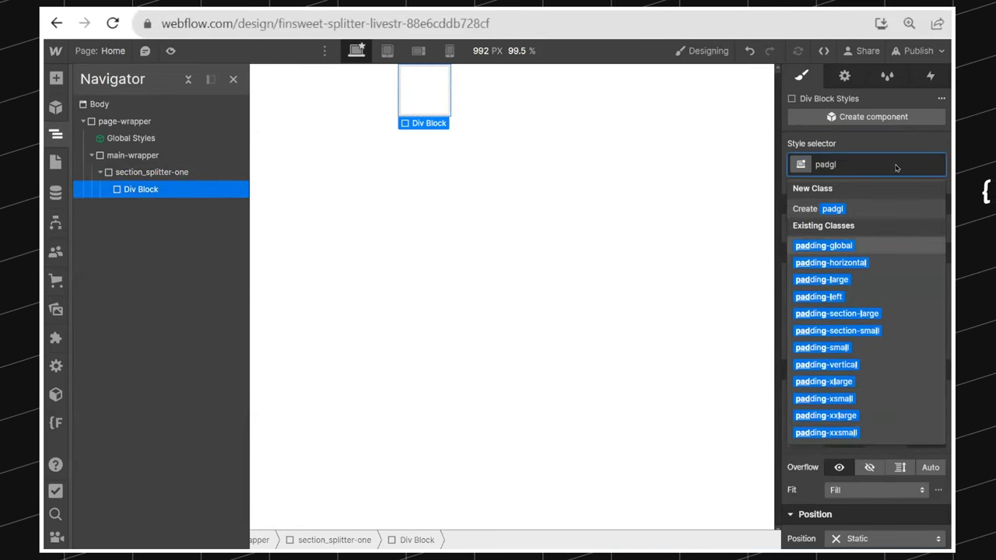
{"action": "key", "text": "Return"}
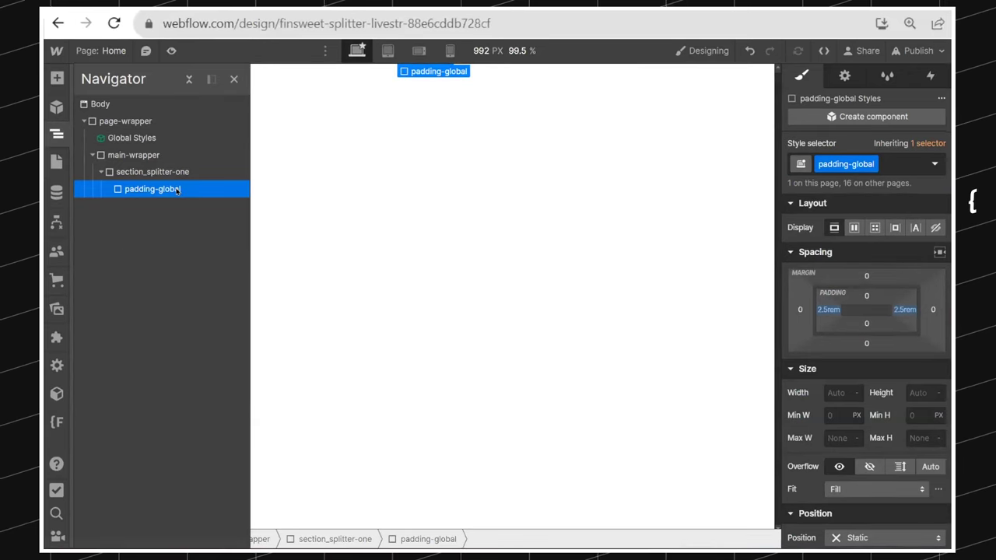
Add a div block inside padding-global and give it the existing class container-large
{"action": "key", "text": "ctrl+e"}
{"action": "type", "text": "d"}
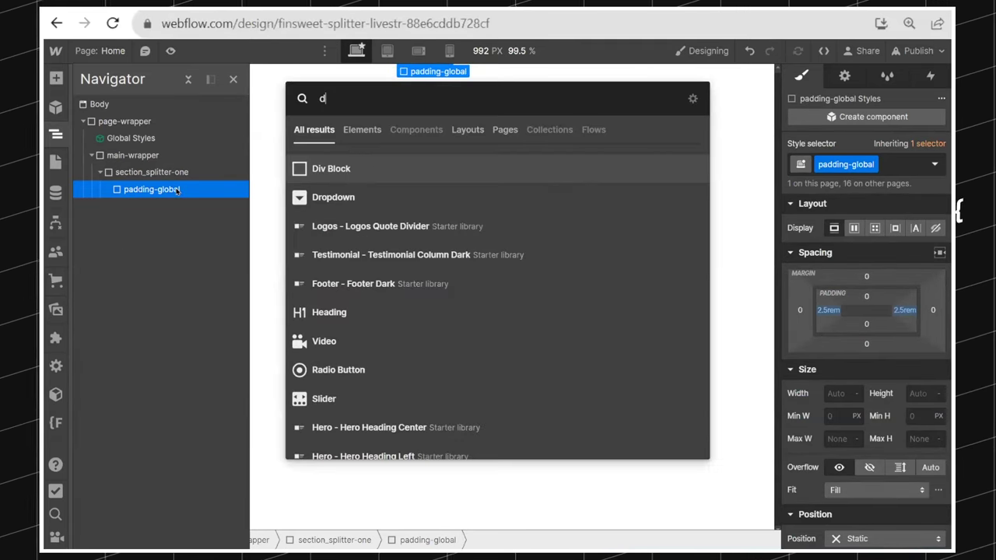
{"action": "key", "text": "Return"}
{"action": "key", "text": "ctrl+Return"}
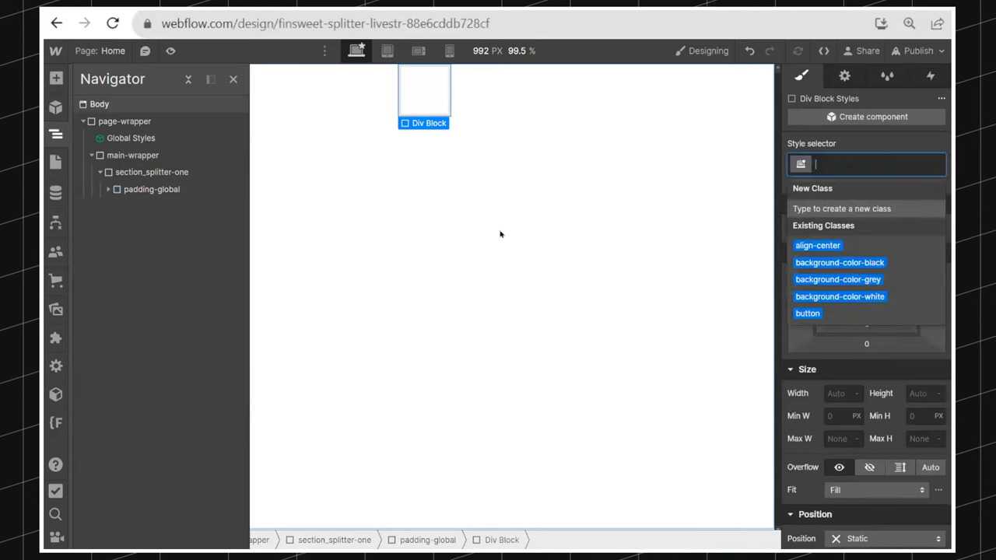
{"action": "type", "text": "co"}
{"action": "key", "text": "Return"}
Add a div block inside container-large and give it the existing class padding-section-medium
{"action": "key", "text": "ctrl+e"}
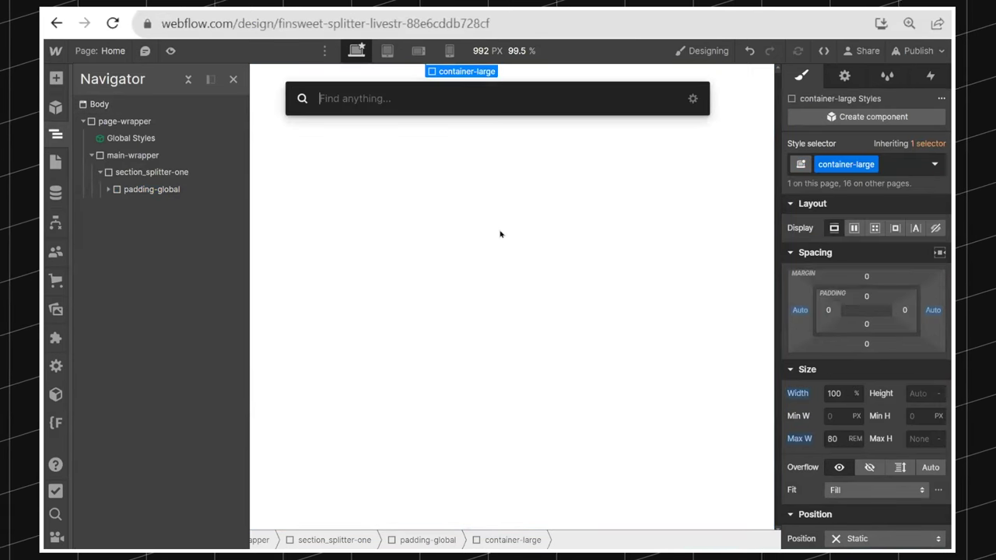
{"action": "key", "text": "Return"}
{"action": "key", "text": "ctrl+Return"}
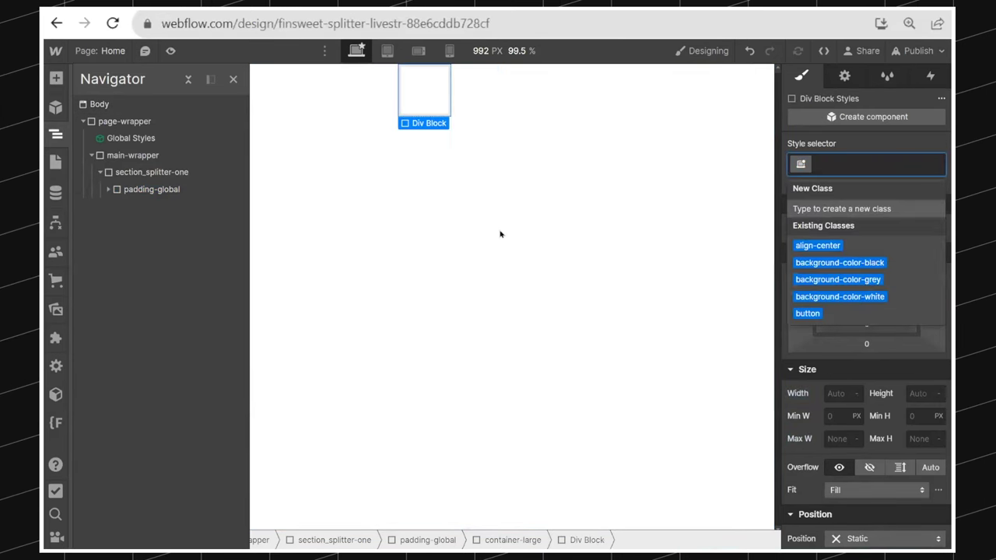
{"action": "type", "text": "padsec"}
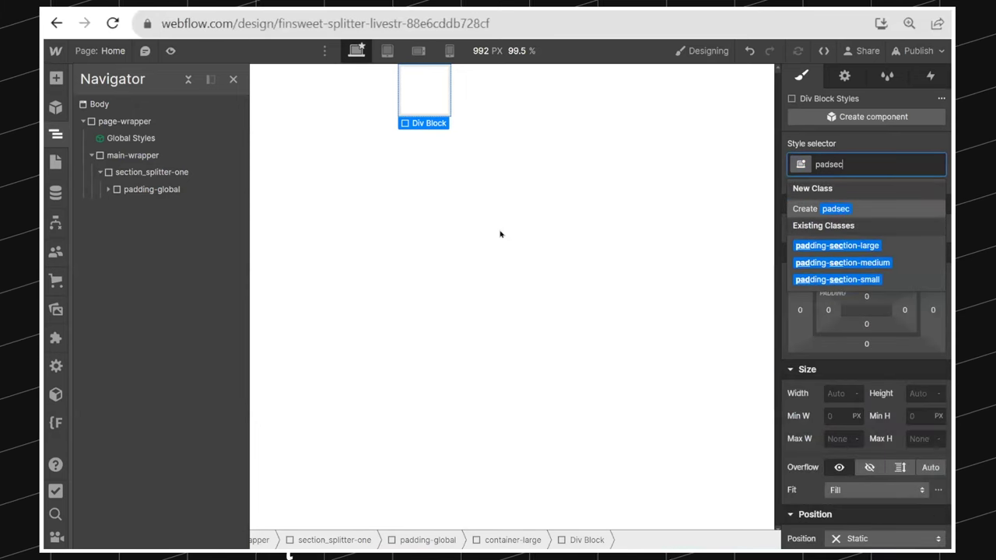
{"action": "key", "text": "Return"}
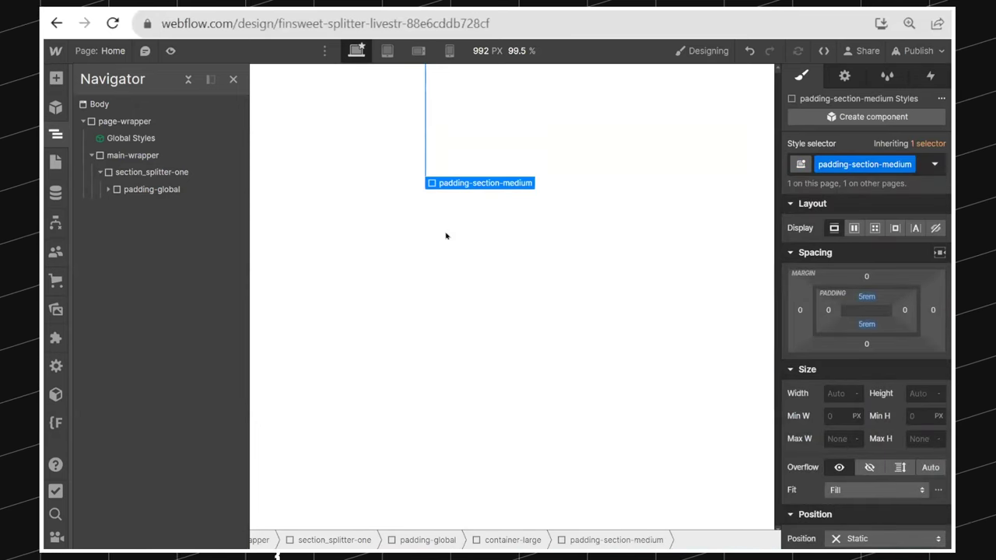
{"action": "left_click", "coordinate": [108, 189]}
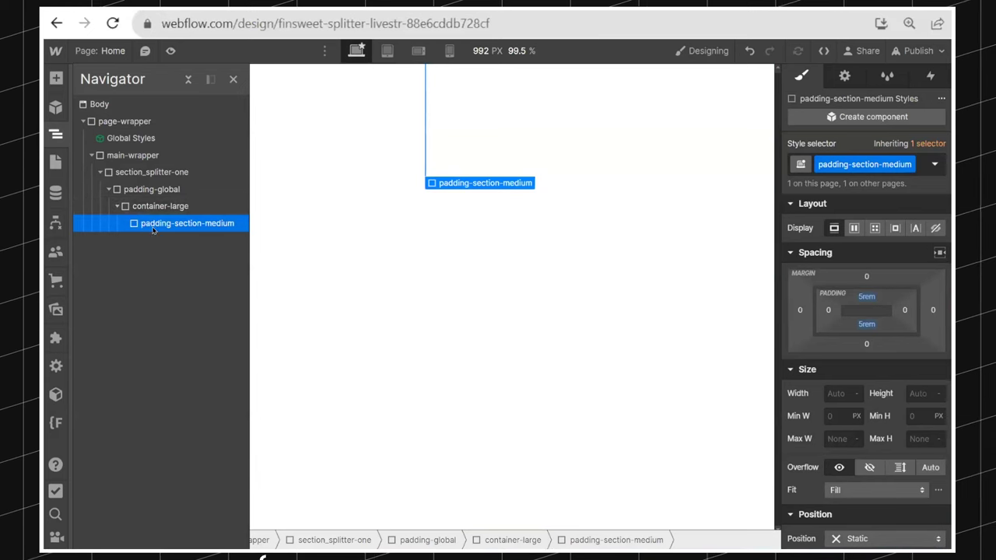
Add a div block inside padding-section-medium and select it in the element tree
{"action": "key", "text": "ctrl+e"}
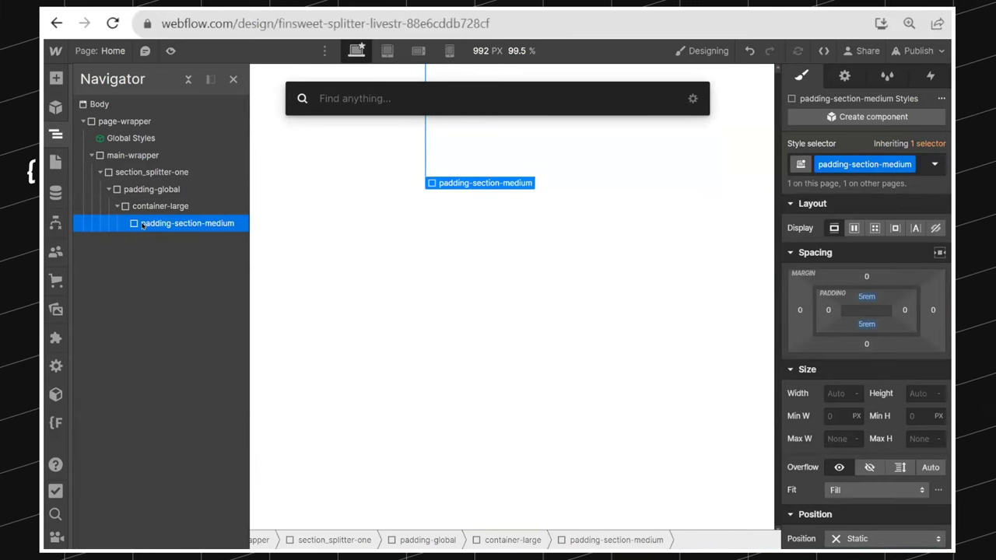
{"action": "type", "text": "div"}
{"action": "key", "text": "Return"}
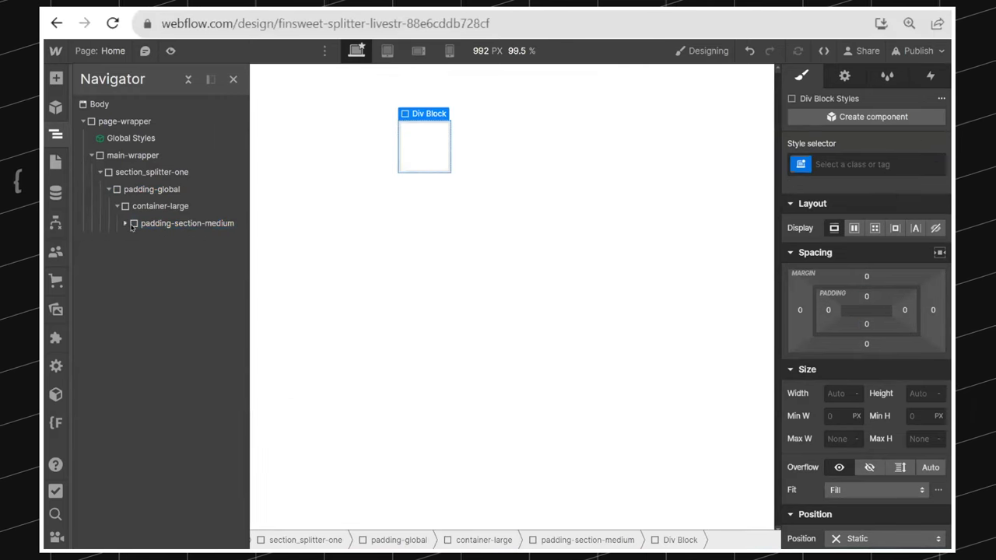
{"action": "left_click", "coordinate": [141, 224]}
{"action": "left_click", "coordinate": [124, 223]}
{"action": "left_click", "coordinate": [166, 239]}
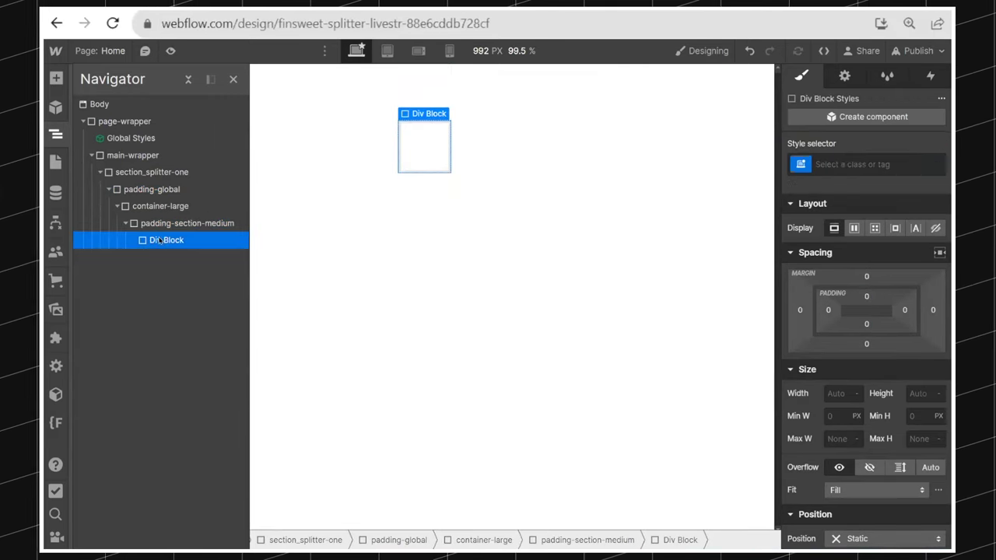
Give the div block inside padding-section-medium the new class splitter-one_component
{"action": "left_click", "coordinate": [851, 164]}
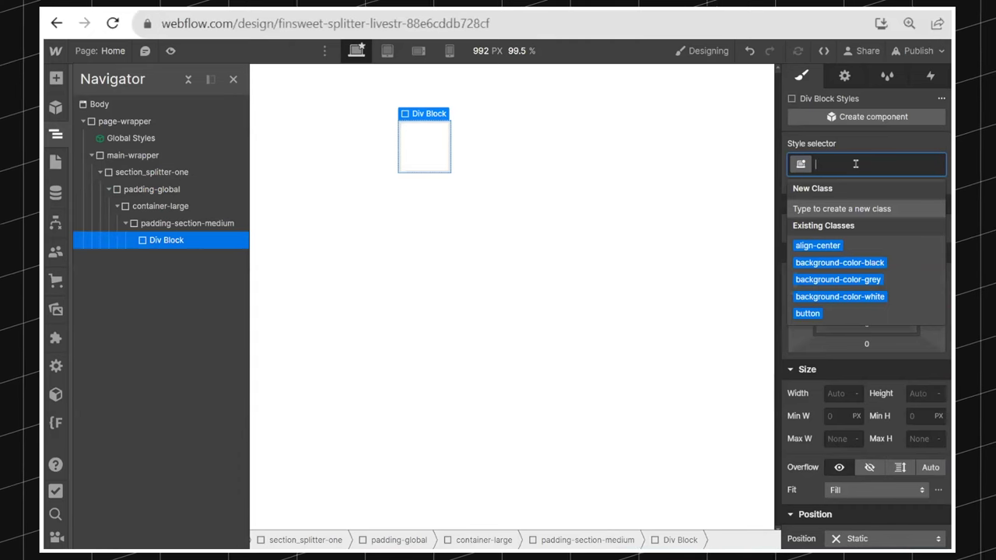
{"action": "type", "text": "splitter"}
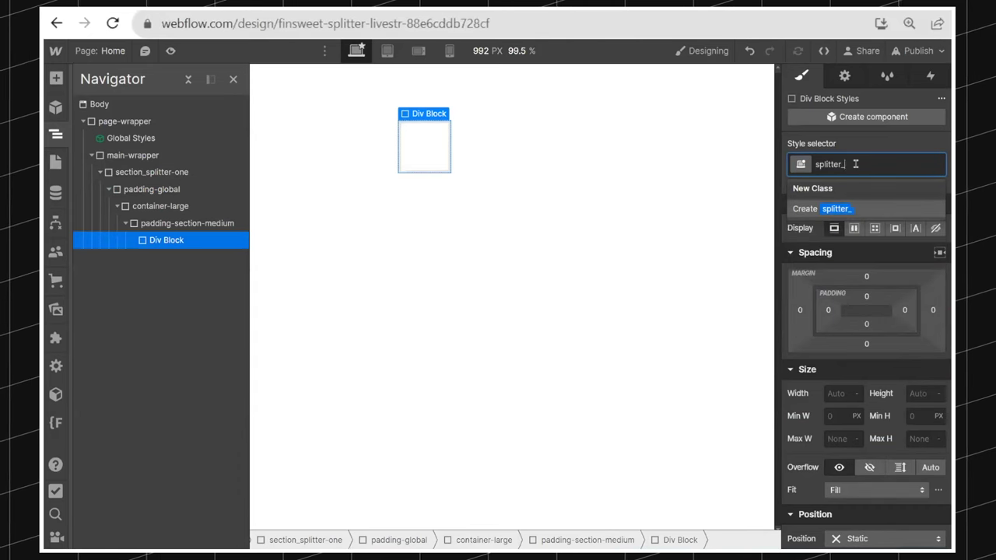
{"action": "type", "text": "-one_component"}
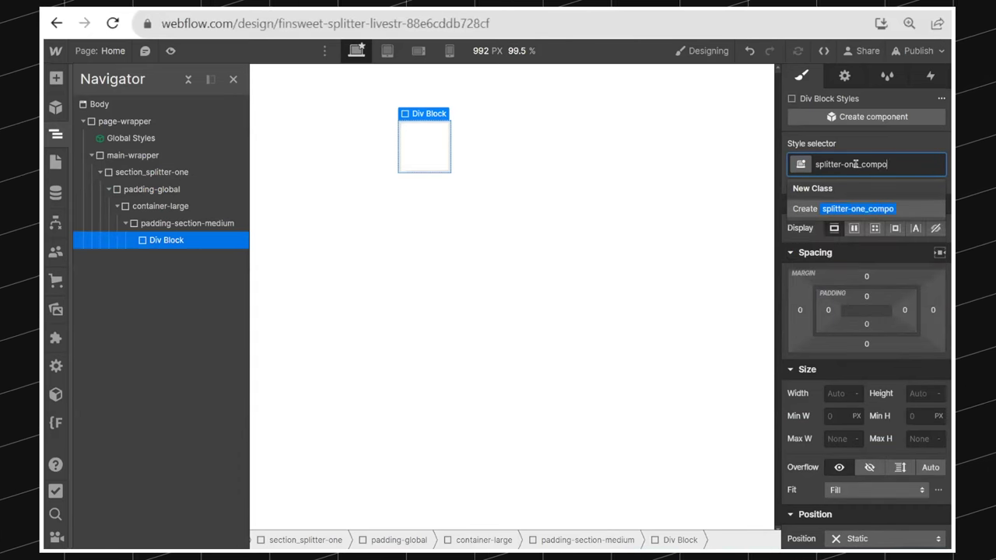
{"action": "key", "text": "Return"}
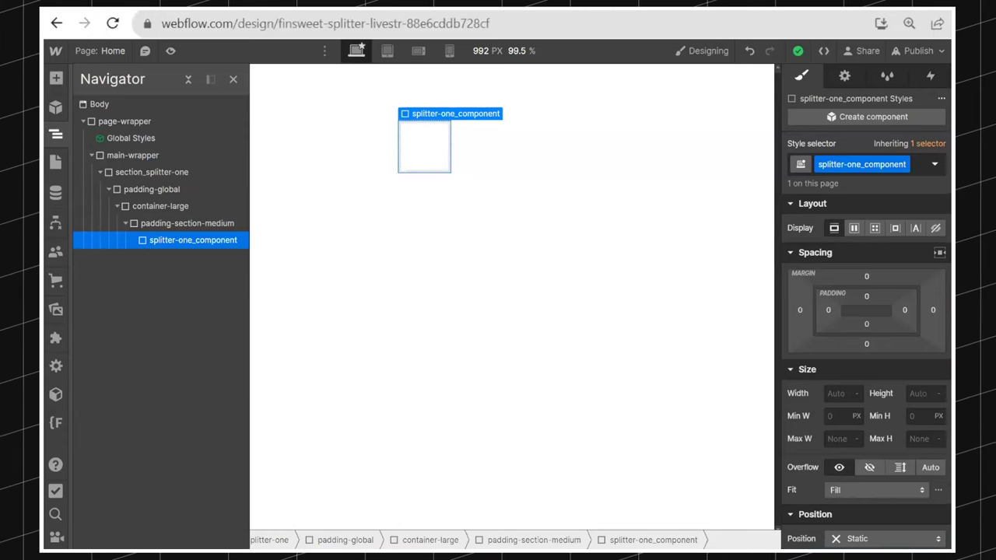
Set the width of splitter-one_component to 70 VW and its height to 60 VH
{"action": "left_click", "coordinate": [828, 393]}
{"action": "type", "text": "70"}
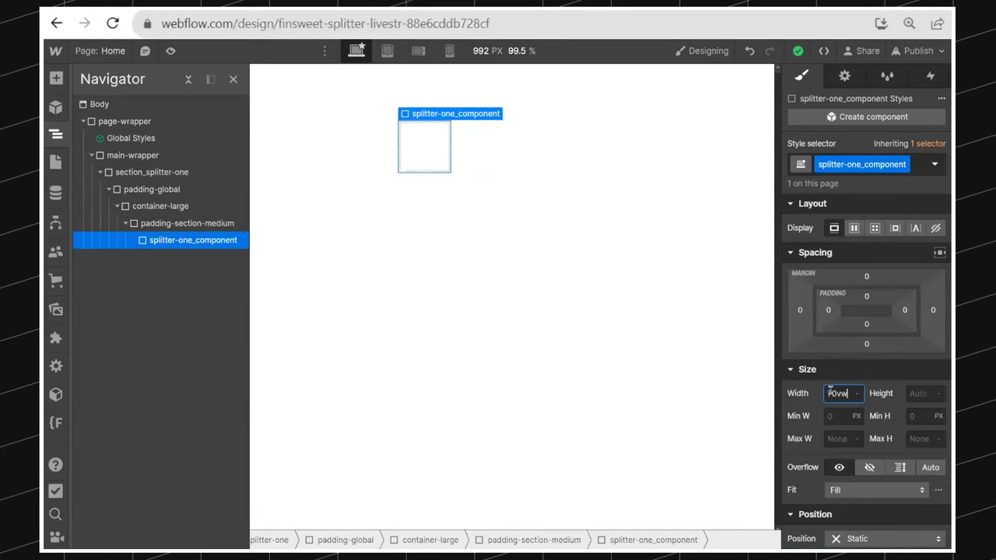
{"action": "type", "text": "vw"}
{"action": "key", "text": "Return"}
{"action": "left_click", "coordinate": [926, 395]}
{"action": "type", "text": "60vh"}
{"action": "key", "text": "Return"}
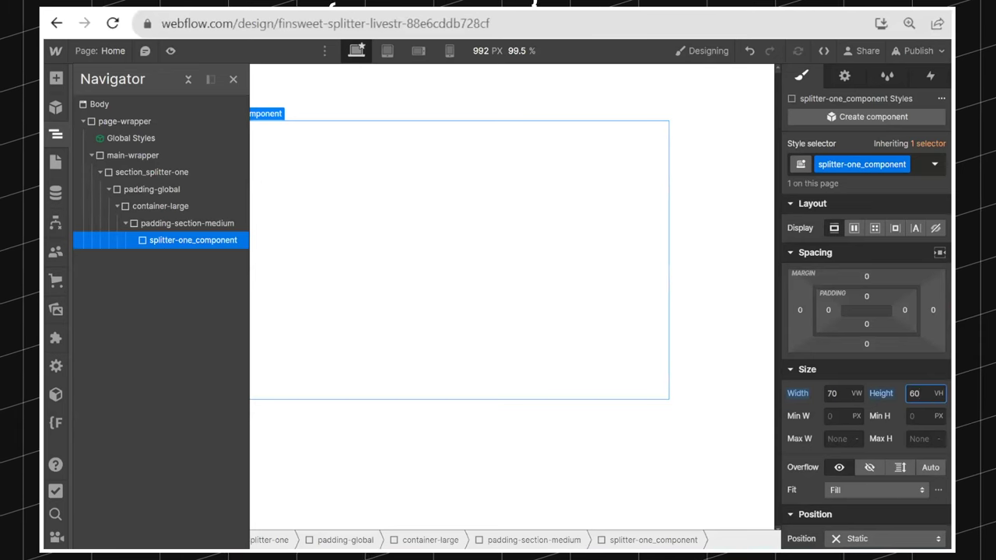
{"action": "left_click", "coordinate": [233, 79]}
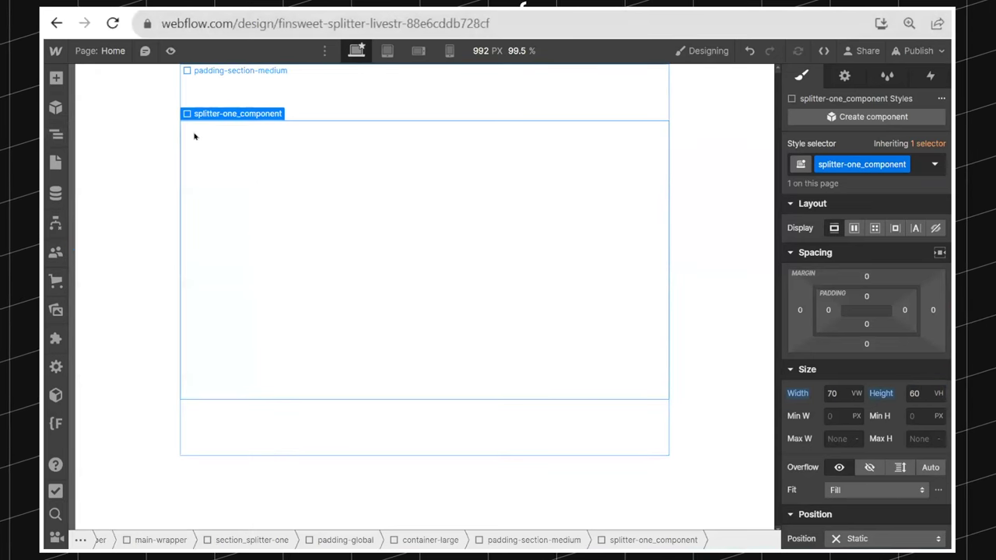
Examine the Splitter script inside the head tag in the Home page's custom code settings
{"action": "key", "text": "p"}
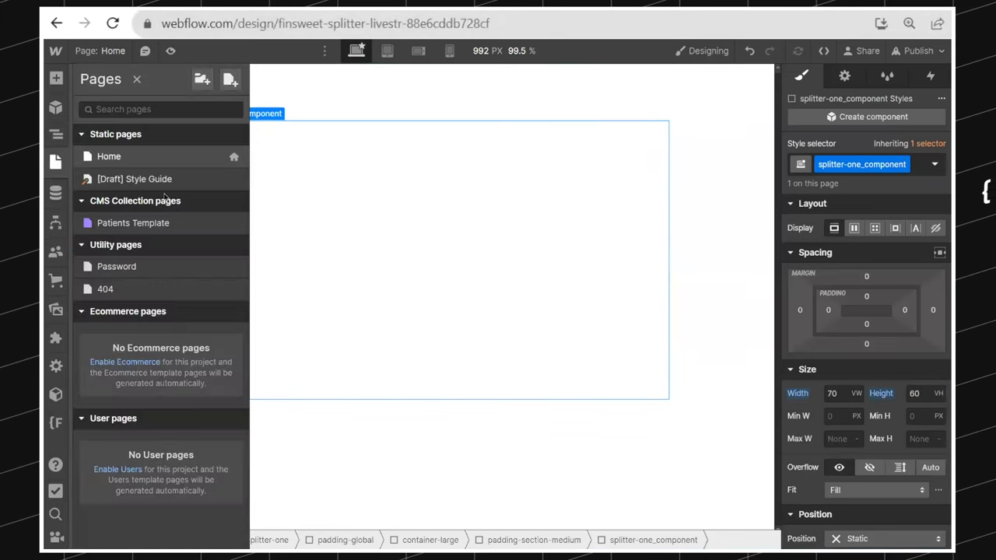
{"action": "scroll", "coordinate": [402, 304], "scroll_direction": "down", "scroll_amount": 10}
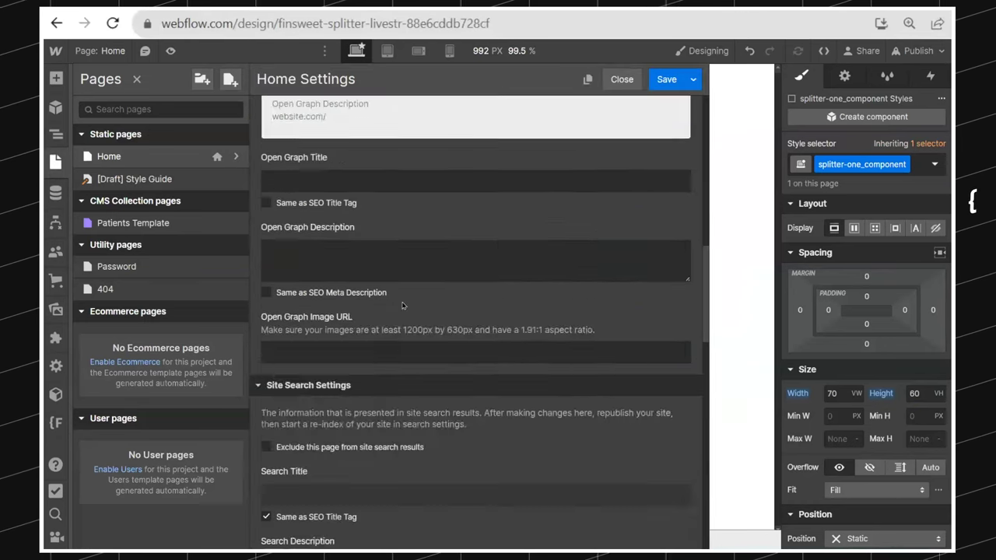
{"action": "left_click_drag", "start_coordinate": [534, 356], "coordinate": [279, 176]}
{"action": "left_click", "coordinate": [388, 238]}
{"action": "key", "text": "ctrl+a"}
{"action": "left_click", "coordinate": [388, 230]}
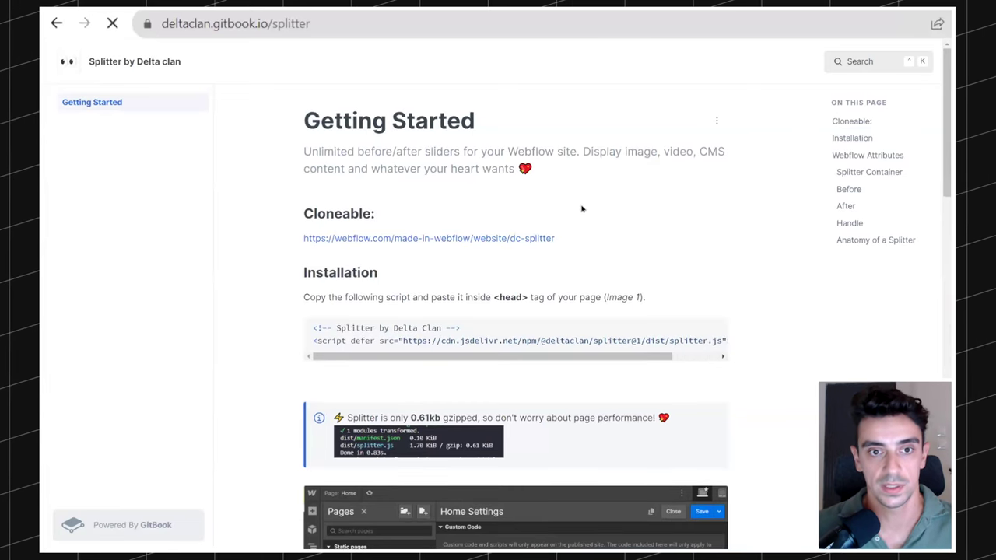
Switch to the Splitter by Delta clan documentation and review the installation script and the four required Webflow attributes
{"action": "scroll", "coordinate": [314, 193], "scroll_direction": "down", "scroll_amount": 2}
{"action": "left_click_drag", "start_coordinate": [315, 193], "coordinate": [583, 224]}
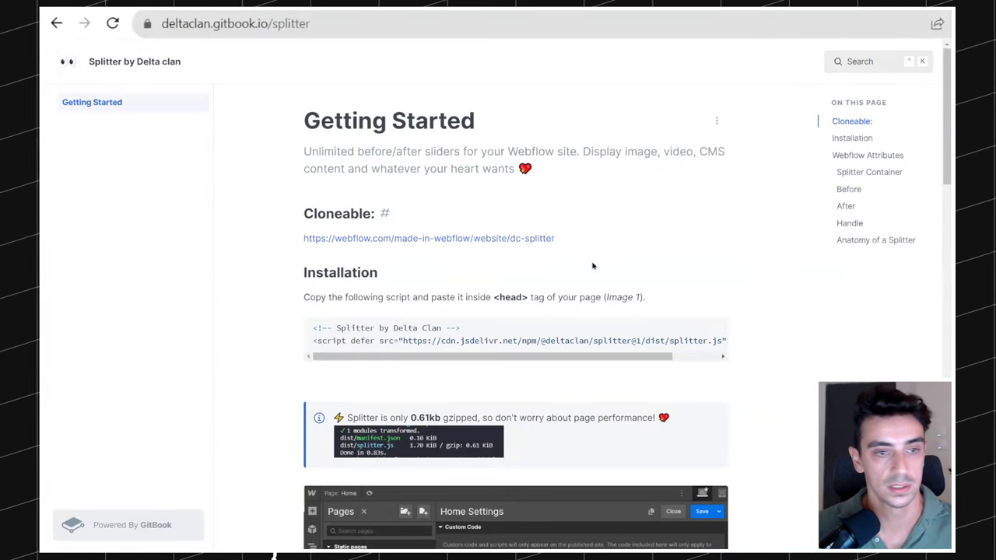
{"action": "scroll", "coordinate": [592, 266], "scroll_direction": "down", "scroll_amount": 4}
{"action": "scroll", "coordinate": [482, 205], "scroll_direction": "down", "scroll_amount": 1}
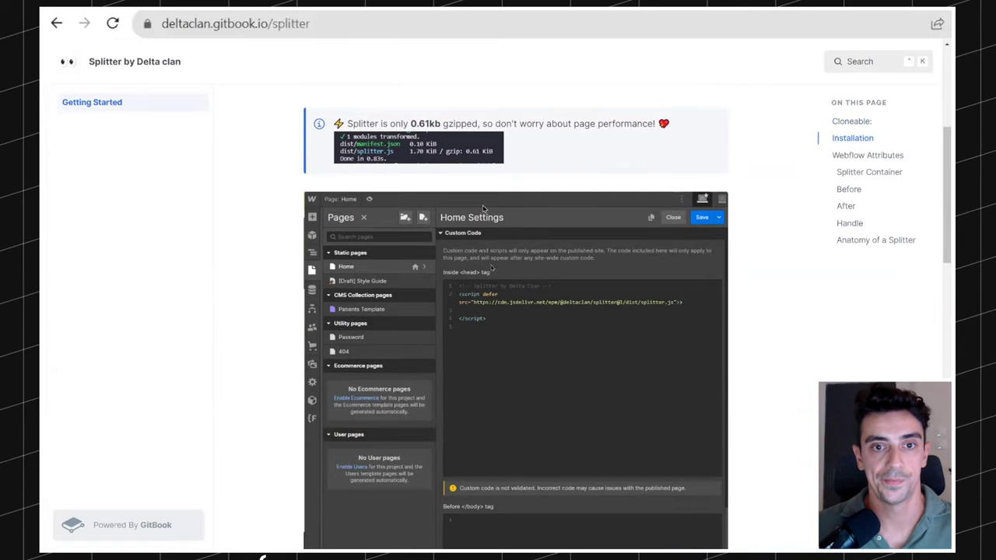
{"action": "scroll", "coordinate": [482, 205], "scroll_direction": "down", "scroll_amount": 7}
{"action": "scroll", "coordinate": [294, 195], "scroll_direction": "up", "scroll_amount": 2}
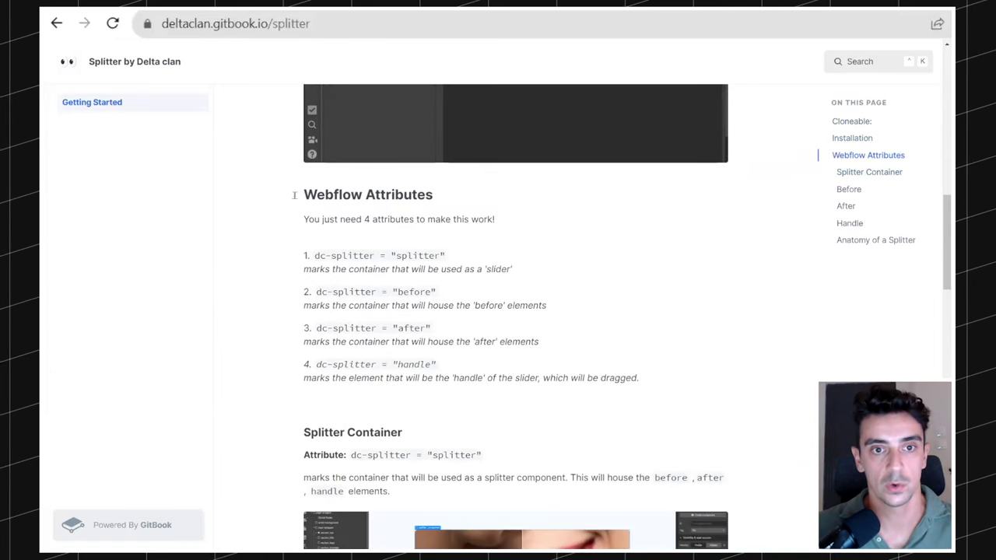
{"action": "left_click_drag", "start_coordinate": [310, 255], "coordinate": [447, 255]}
{"action": "left_click", "coordinate": [348, 261]}
{"action": "left_click", "coordinate": [462, 255]}
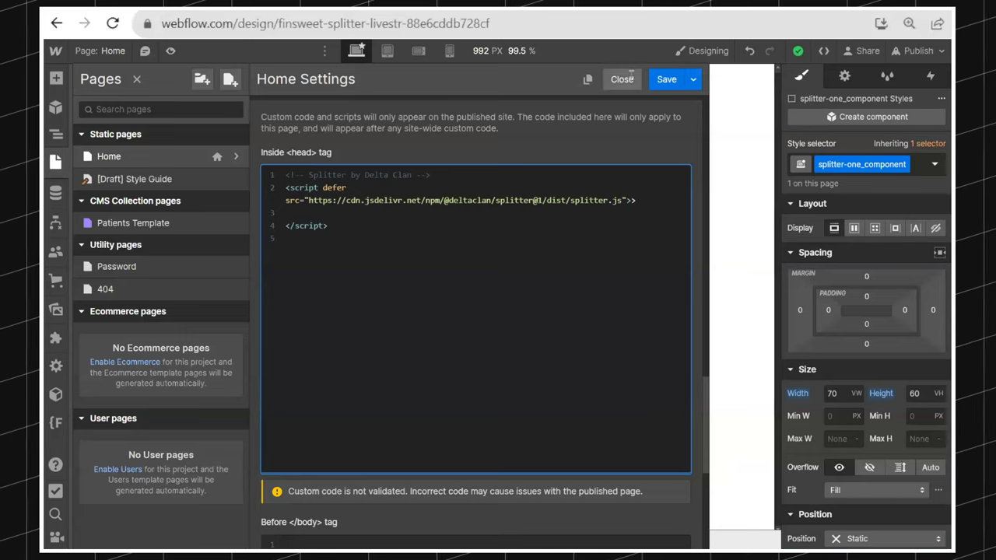
Return to Webflow and add the custom attribute dc-splitter with the value splitter to splitter-one_component
{"action": "left_click", "coordinate": [631, 77]}
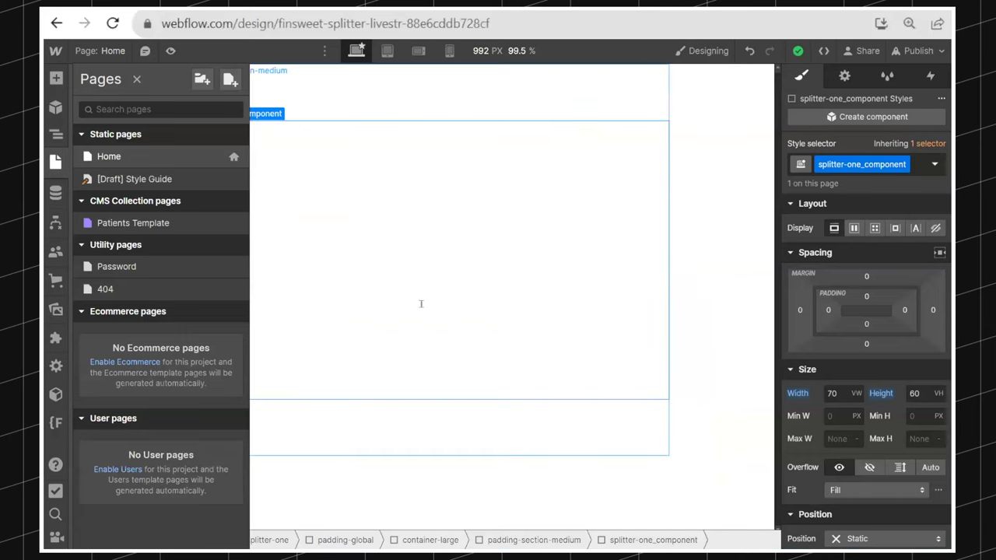
{"action": "left_click", "coordinate": [424, 232]}
{"action": "left_click", "coordinate": [55, 134]}
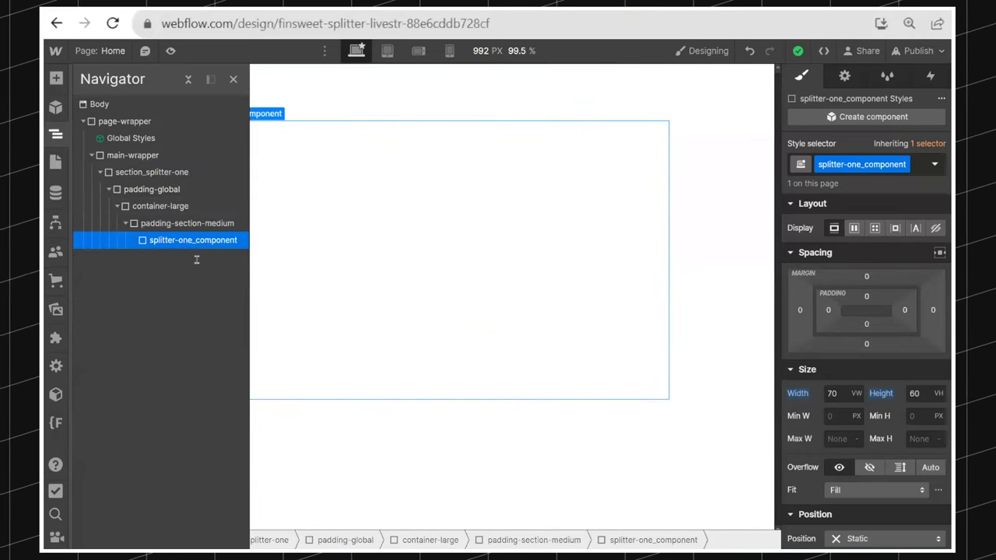
{"action": "left_click", "coordinate": [847, 75]}
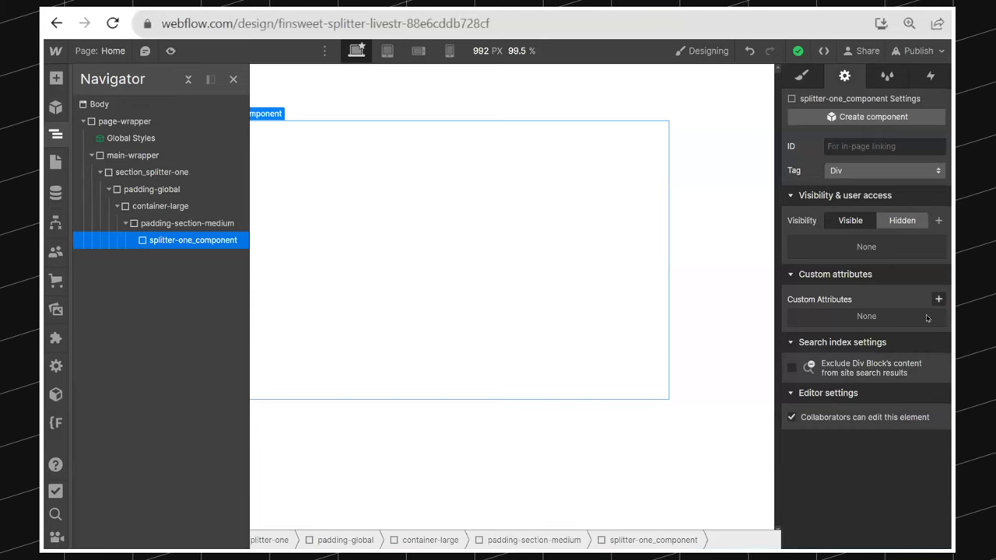
{"action": "left_click", "coordinate": [938, 298]}
{"action": "left_click", "coordinate": [885, 343]}
{"action": "type", "text": "d"}
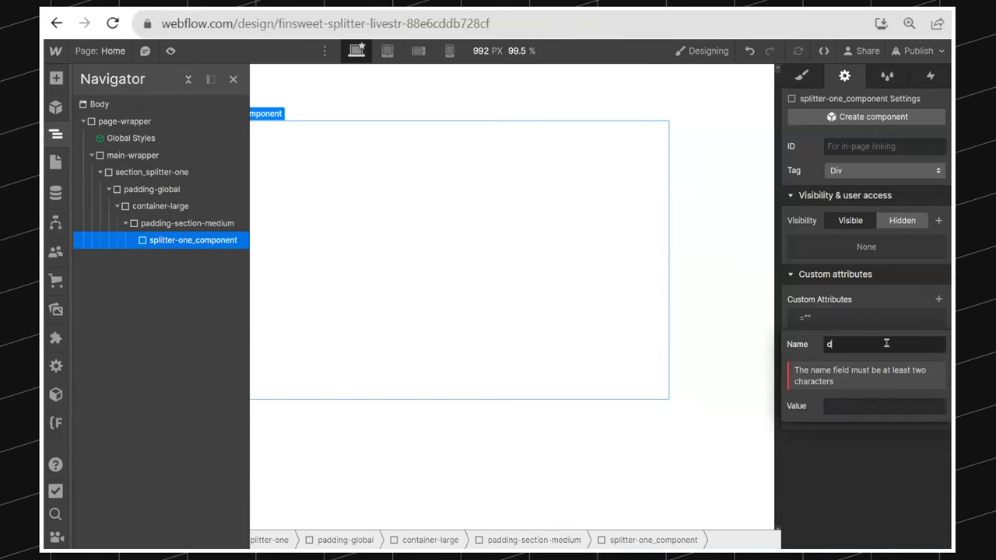
{"action": "type", "text": "c-splitter"}
{"action": "key", "text": "Tab"}
{"action": "type", "text": "splitter"}
{"action": "key", "text": "Return"}
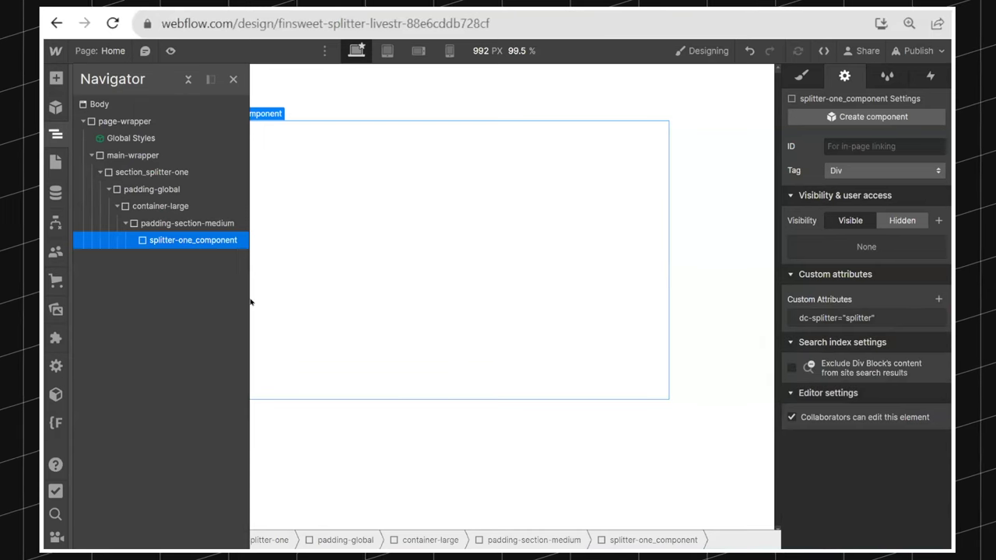
Add a div block inside splitter-one_component
{"action": "key", "text": "s"}
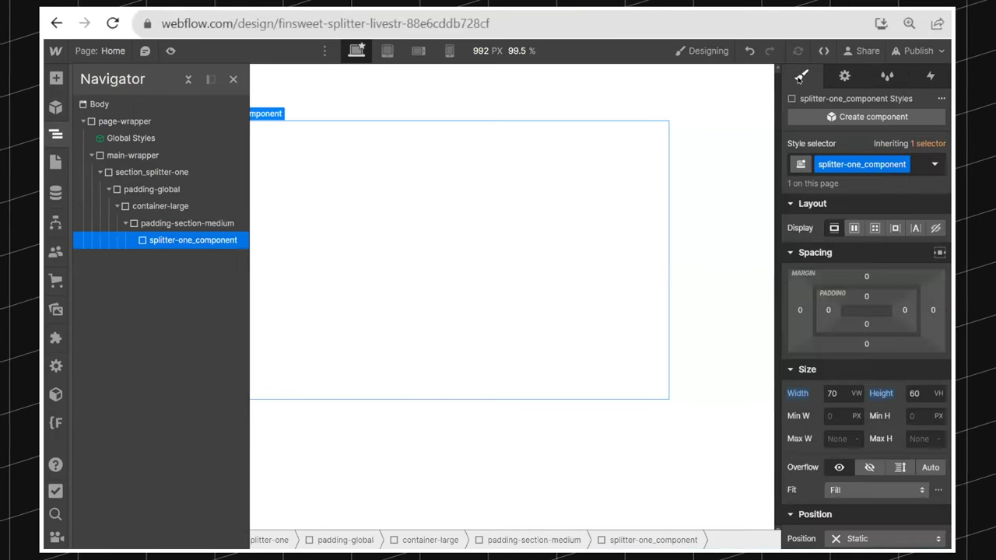
{"action": "key", "text": "z"}
{"action": "key", "text": "z"}
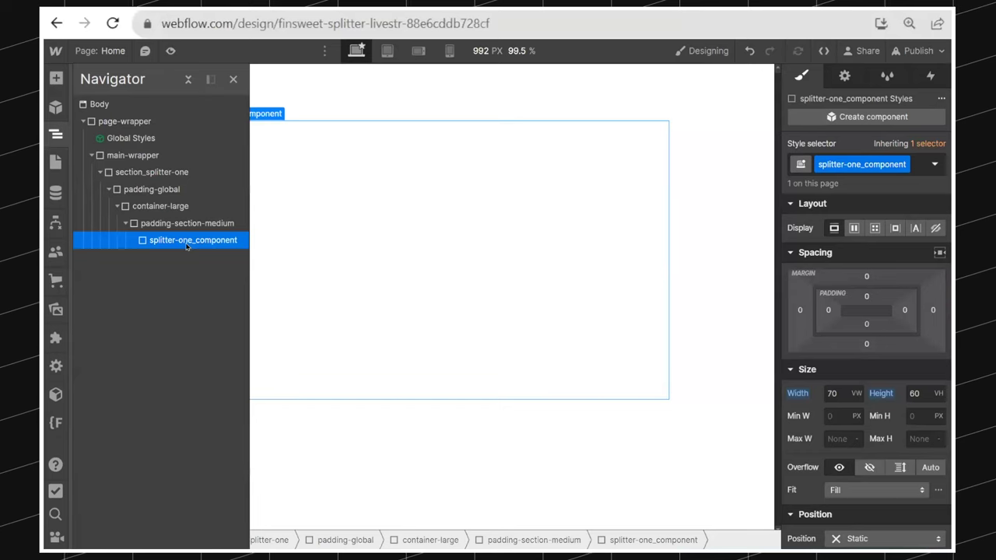
{"action": "key", "text": "ctrl+e"}
{"action": "type", "text": "div"}
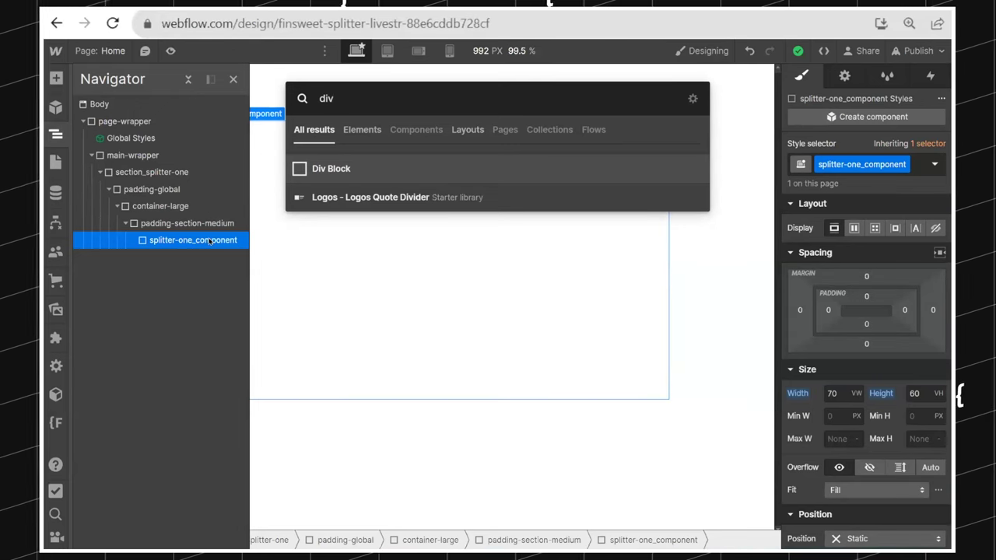
{"action": "key", "text": "Return"}
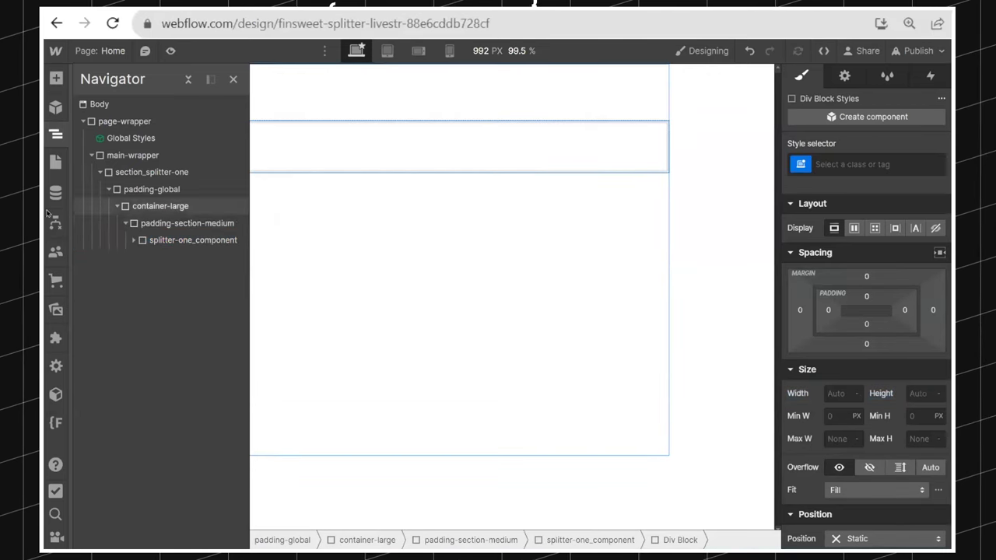
Create the class splitter-one_before on the new div block
{"action": "left_click", "coordinate": [864, 165]}
{"action": "type", "text": "splitter-one"}
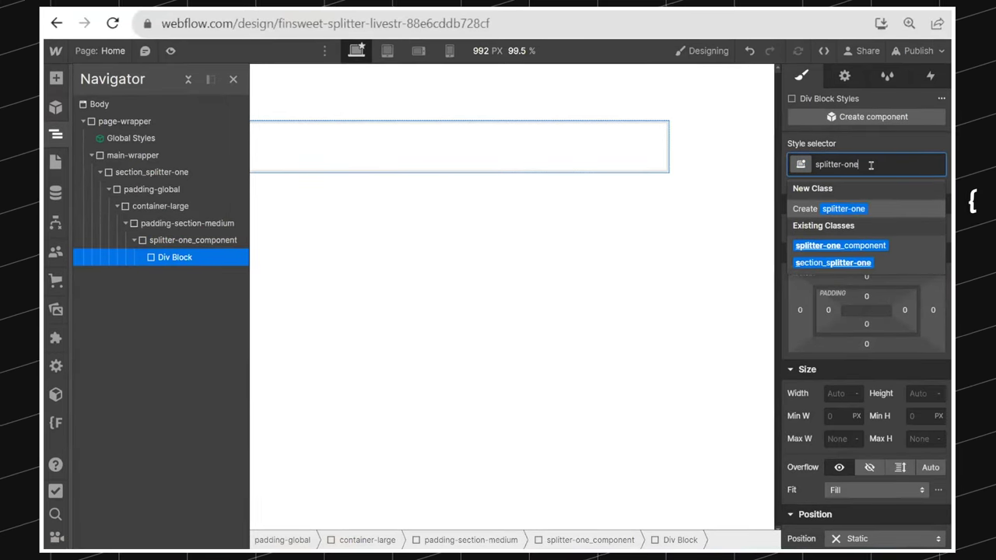
{"action": "type", "text": "_before"}
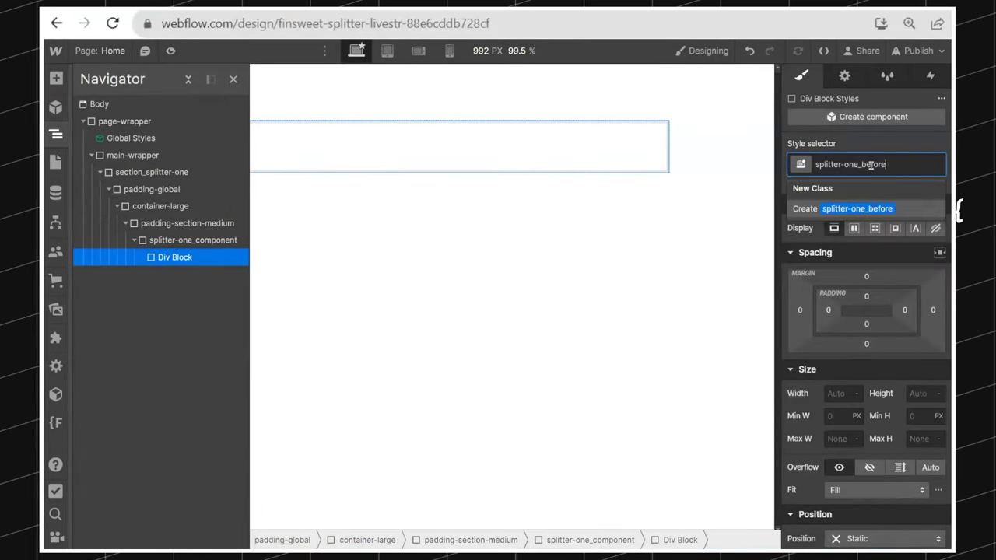
{"action": "key", "text": "Return"}
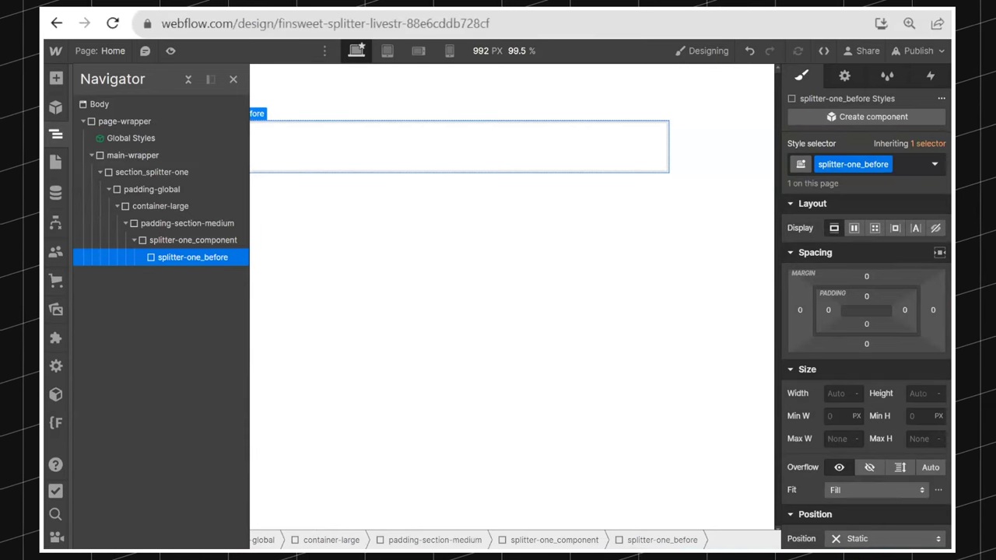
Look up the before attribute in the Splitter documentation and add dc-splitter with the value before to splitter-one_before
{"action": "key", "text": "ctrl+Tab"}
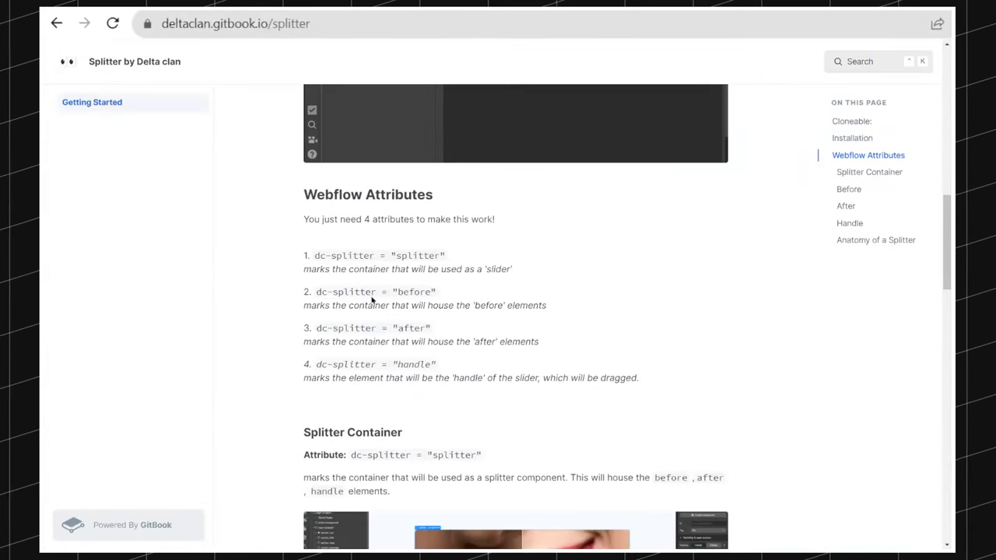
{"action": "left_click_drag", "start_coordinate": [315, 292], "coordinate": [452, 296]}
{"action": "key", "text": "ctrl+Tab"}
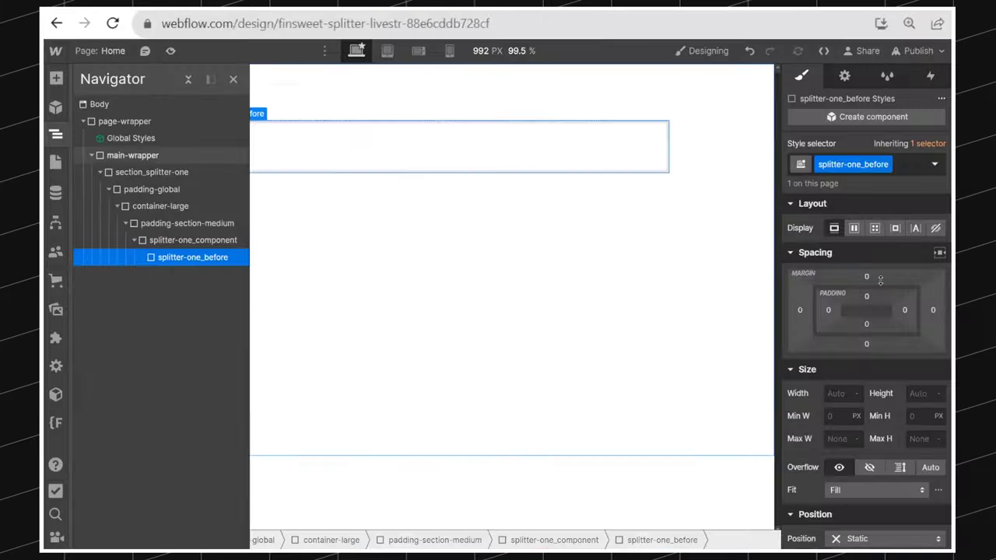
{"action": "left_click", "coordinate": [845, 75]}
{"action": "left_click", "coordinate": [938, 298]}
{"action": "type", "text": "dc-splitter"}
{"action": "key", "text": "Tab"}
{"action": "type", "text": "before"}
{"action": "key", "text": "Return"}
Set both the width and the height of splitter-one_before to 100%
{"action": "key", "text": "s"}
{"action": "scroll", "coordinate": [884, 273], "scroll_direction": "down", "scroll_amount": 3}
{"action": "scroll", "coordinate": [885, 272], "scroll_direction": "up", "scroll_amount": 3}
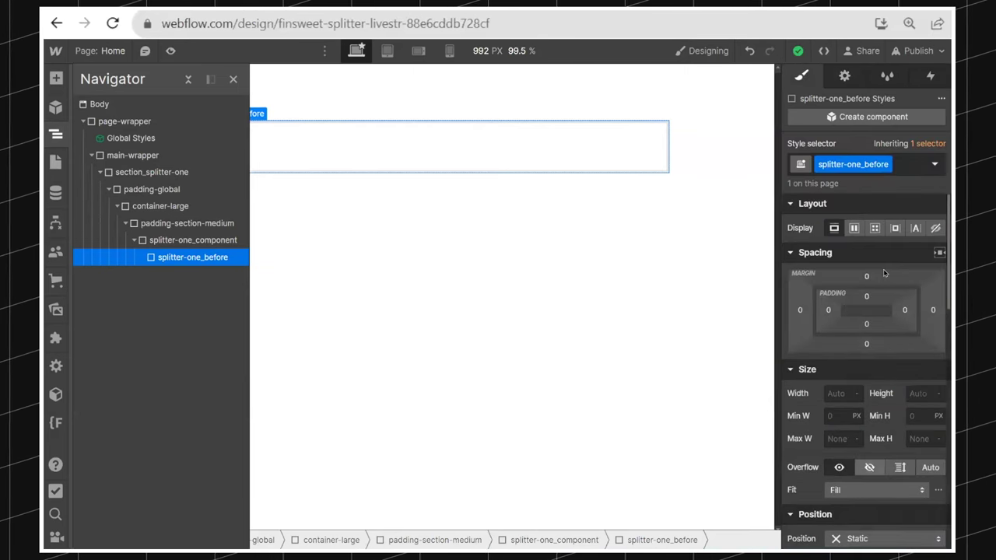
{"action": "left_click", "coordinate": [833, 394]}
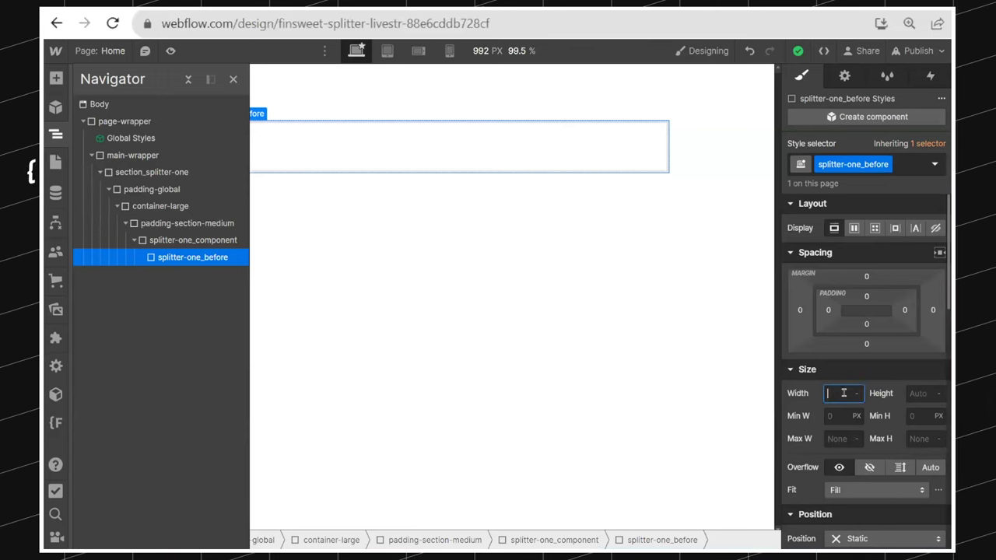
{"action": "type", "text": "100%"}
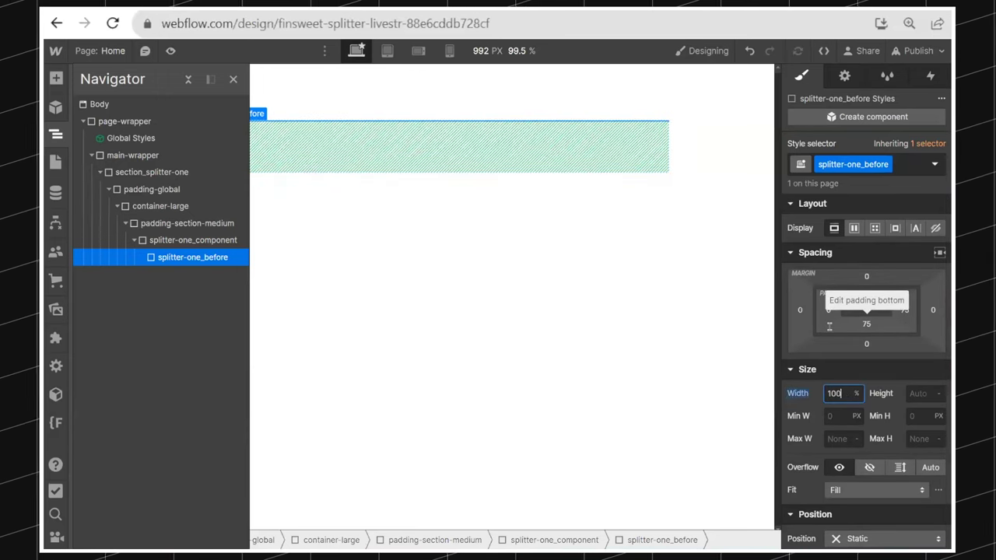
{"action": "key", "text": "Tab"}
{"action": "type", "text": "100%"}
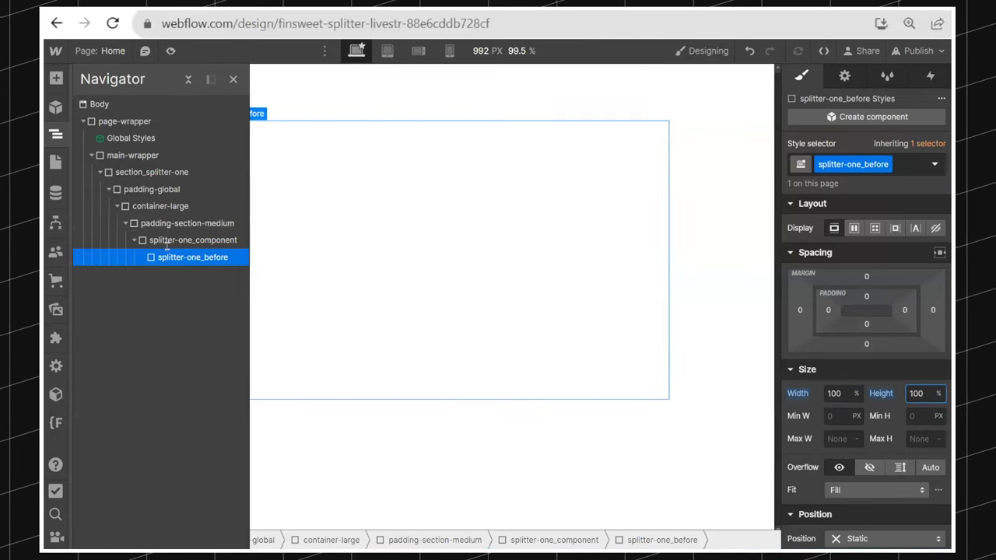
Insert an image element inside splitter-one_before and assign it the "Where work happens." screenshot from the site's assets
{"action": "key", "text": "ctrl+e"}
{"action": "type", "text": "image"}
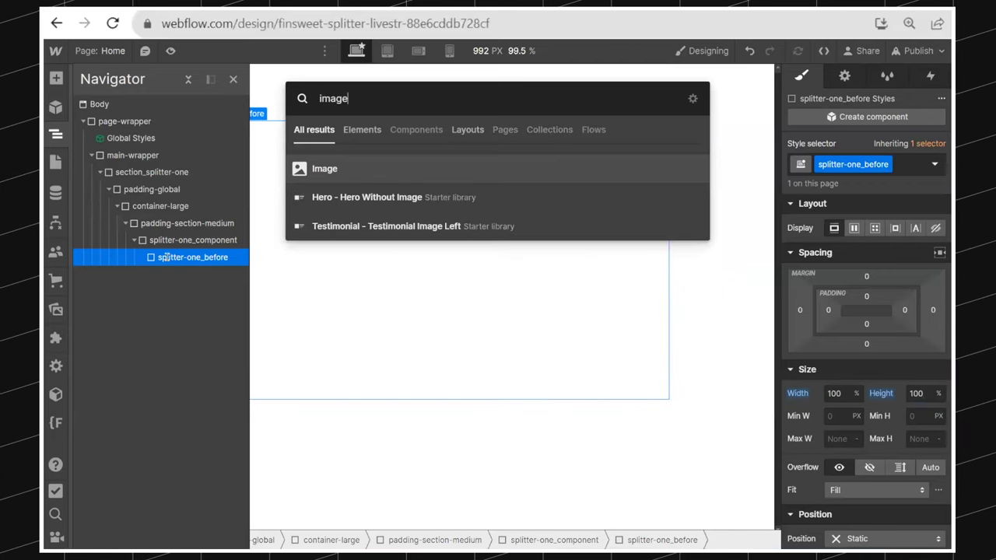
{"action": "key", "text": "Return"}
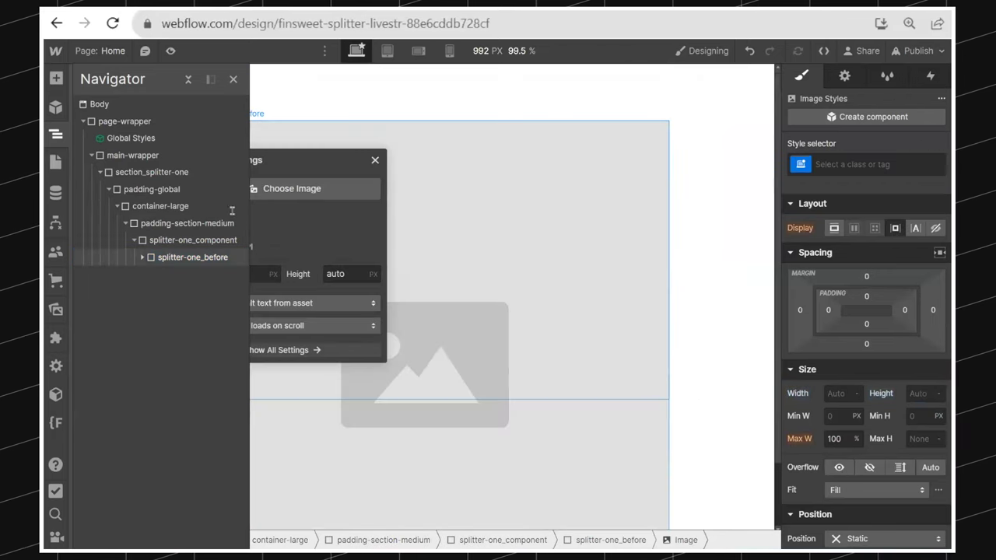
{"action": "left_click", "coordinate": [281, 189]}
{"action": "left_click", "coordinate": [109, 191]}
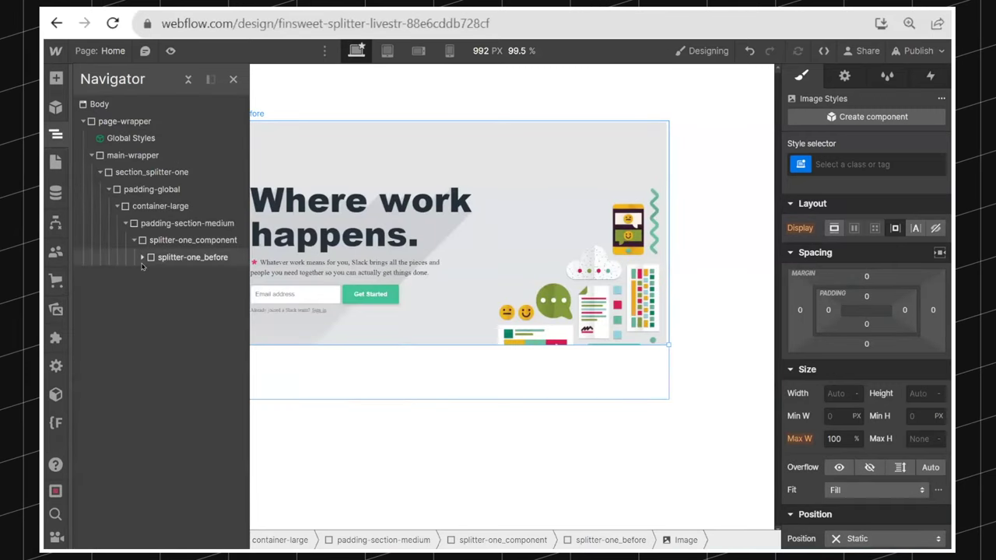
Set the width and height of the image inside splitter-one_before to 100%
{"action": "left_click", "coordinate": [140, 257]}
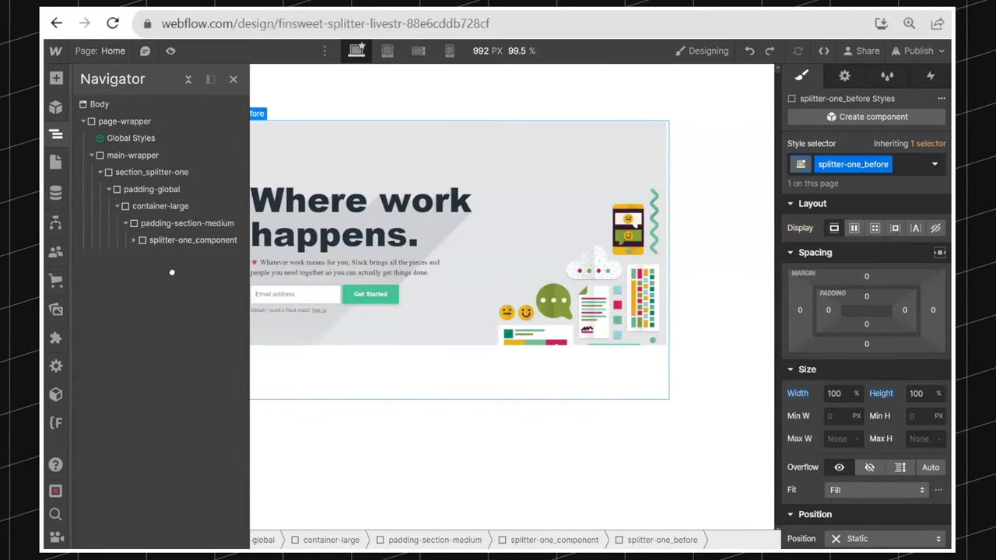
{"action": "left_click", "coordinate": [138, 240]}
{"action": "left_click", "coordinate": [179, 258]}
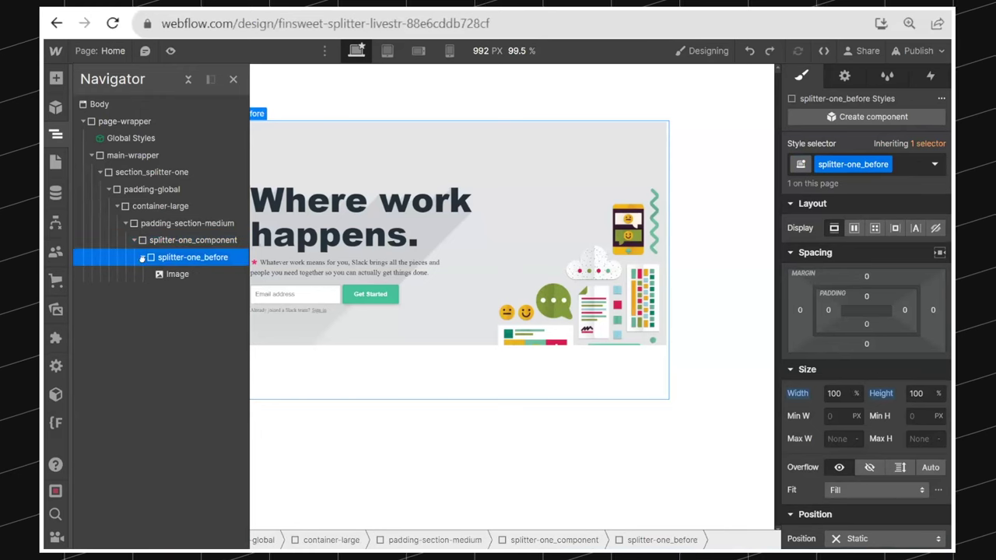
{"action": "left_click", "coordinate": [177, 274]}
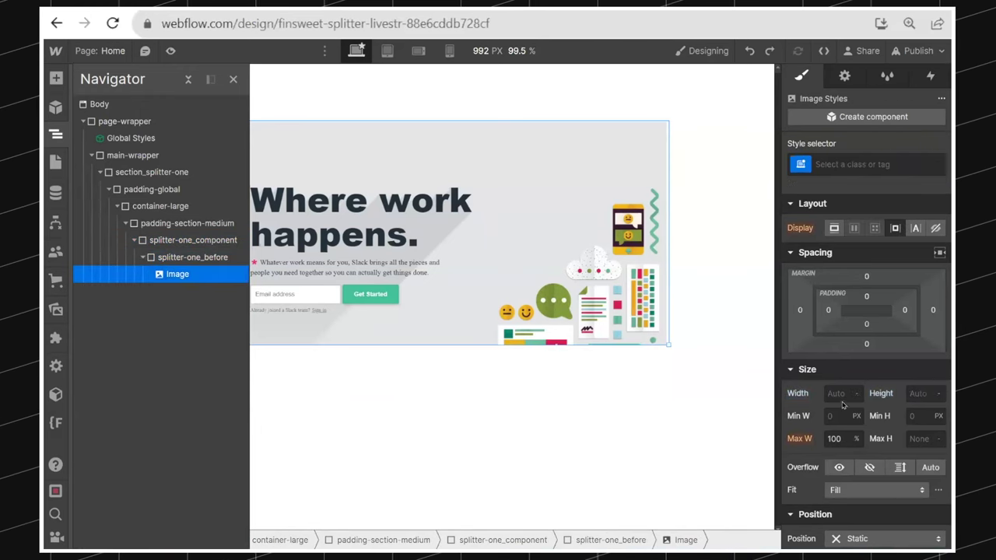
{"action": "left_click", "coordinate": [179, 240]}
{"action": "left_click", "coordinate": [187, 257]}
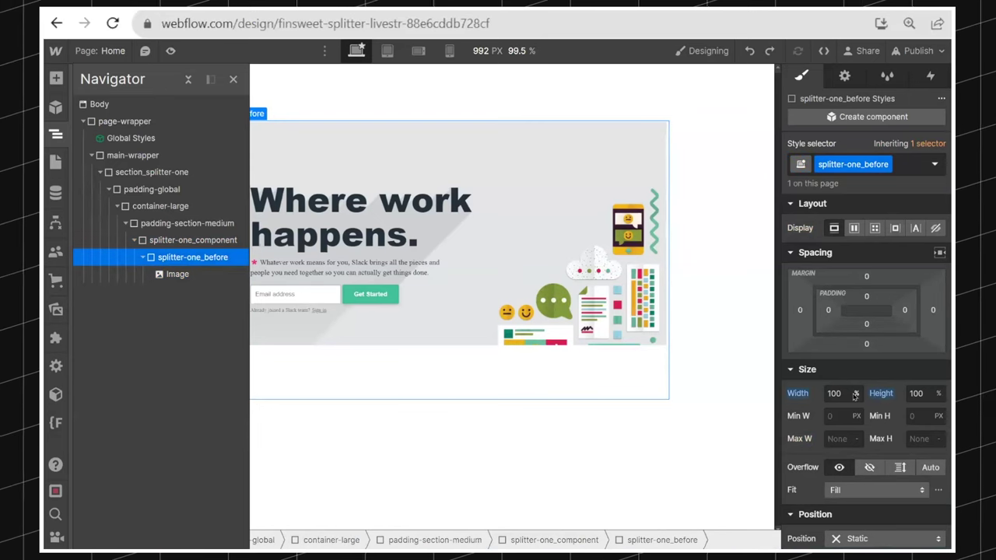
{"action": "left_click", "coordinate": [193, 274]}
{"action": "left_click", "coordinate": [840, 392]}
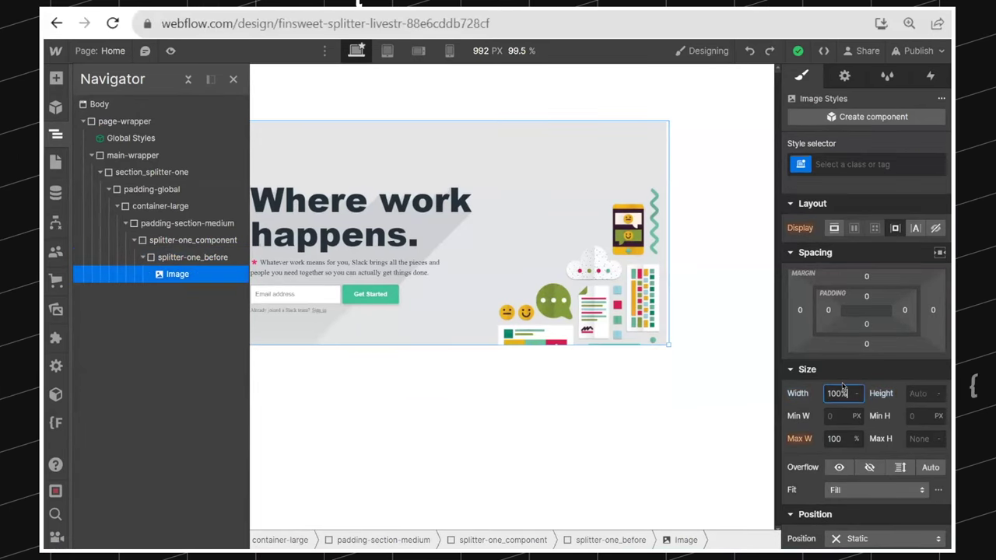
{"action": "key", "text": "Tab"}
{"action": "type", "text": "100%"}
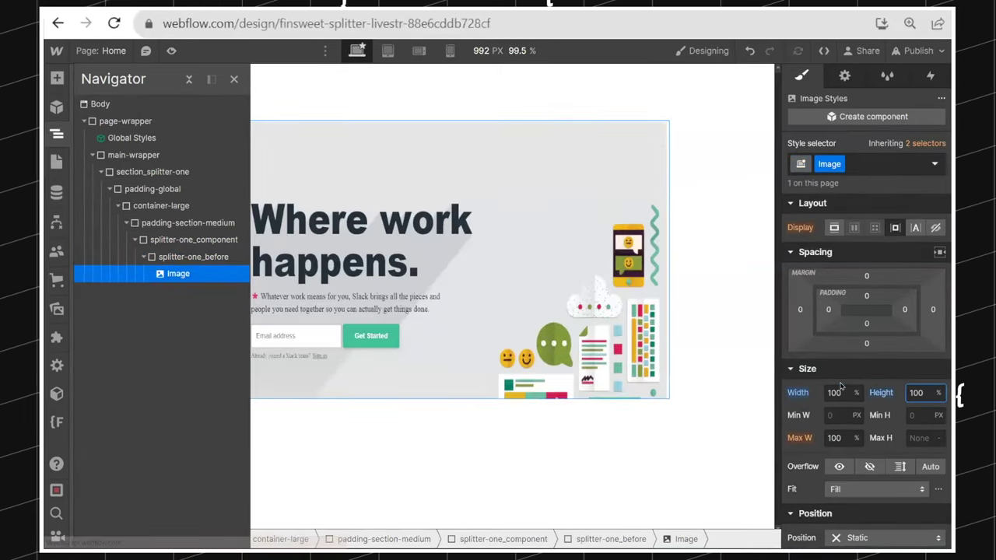
Set the image's fit to Cover and swap its picture for the other "Where Work Happens" screenshot
{"action": "left_click", "coordinate": [201, 259]}
{"action": "left_click", "coordinate": [190, 275]}
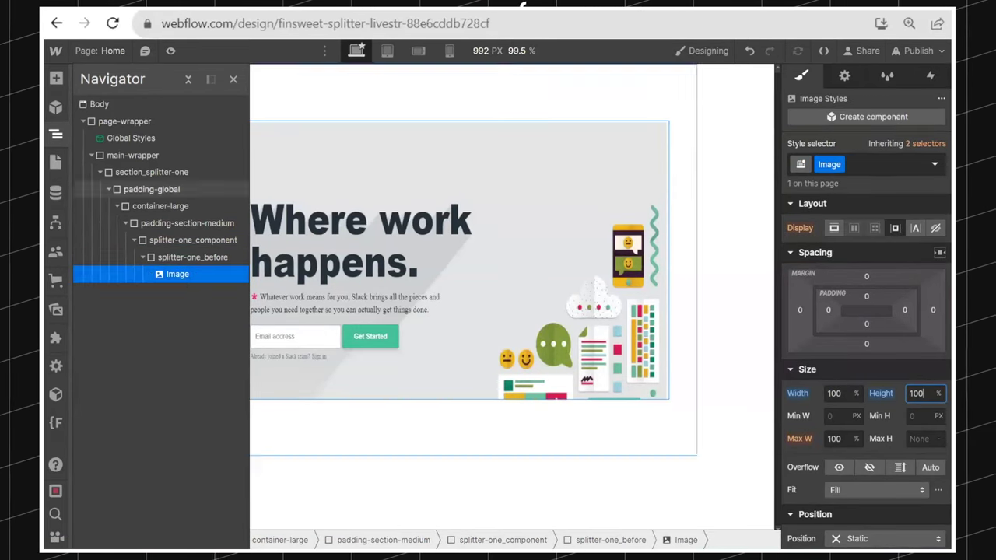
{"action": "left_click", "coordinate": [861, 495]}
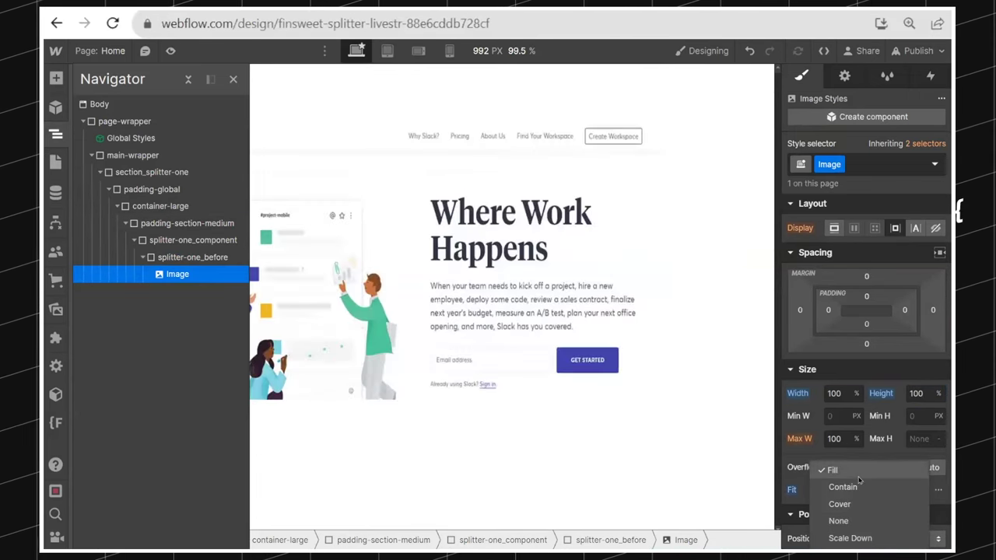
{"action": "left_click", "coordinate": [839, 504]}
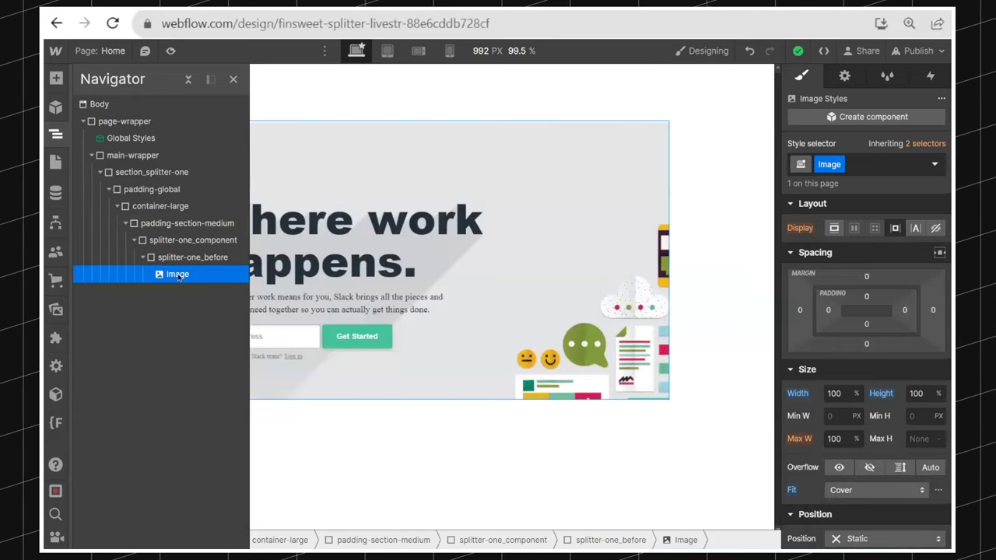
{"action": "double_click", "coordinate": [600, 324]}
{"action": "left_click", "coordinate": [300, 190]}
{"action": "key", "text": "z"}
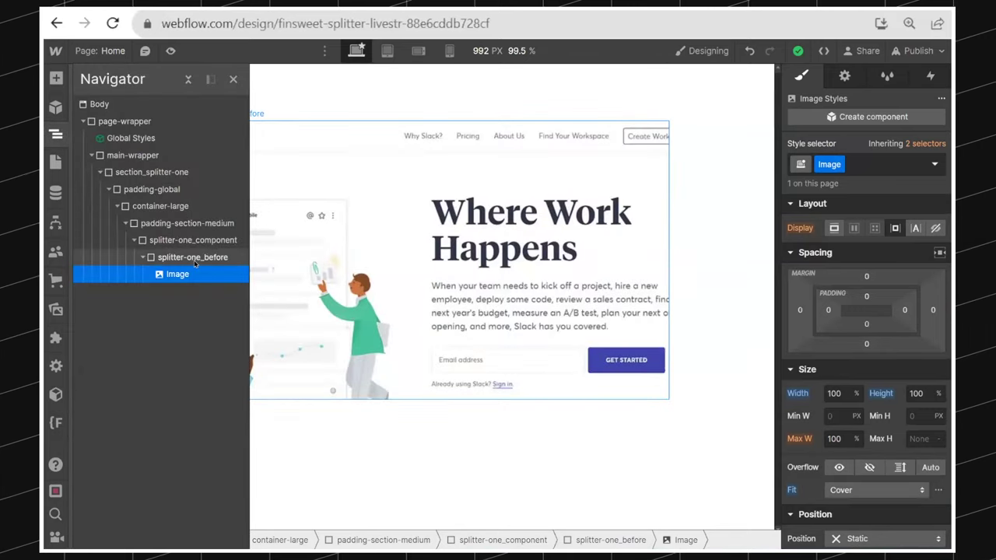
Delete splitter-one_before together with its image and select splitter-one_component
{"action": "left_click", "coordinate": [195, 257]}
{"action": "key", "text": "Delete"}
{"action": "left_click", "coordinate": [347, 272]}
{"action": "key", "text": "z"}
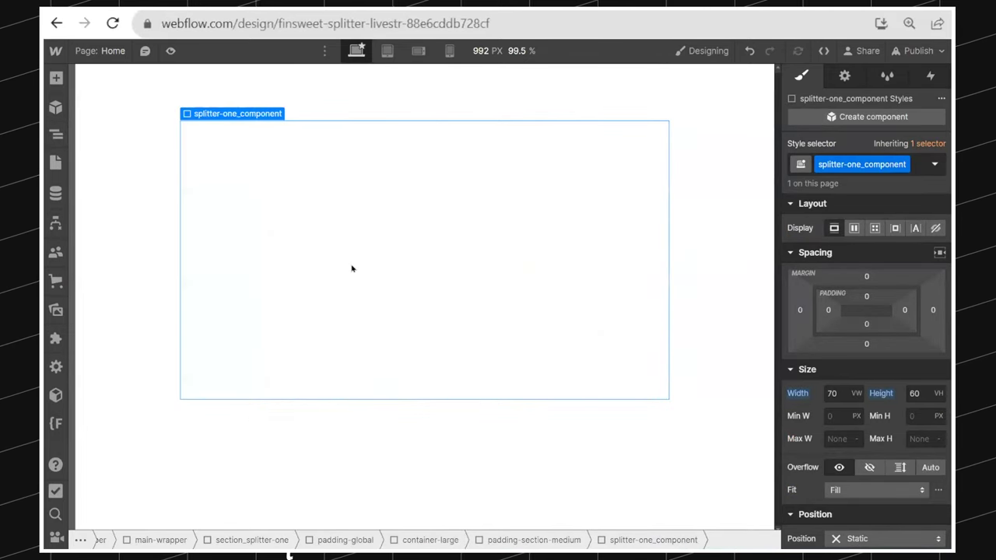
Add a fresh, empty div block inside splitter-one_component and select it
{"action": "key", "text": "ctrl+e"}
{"action": "type", "text": "div"}
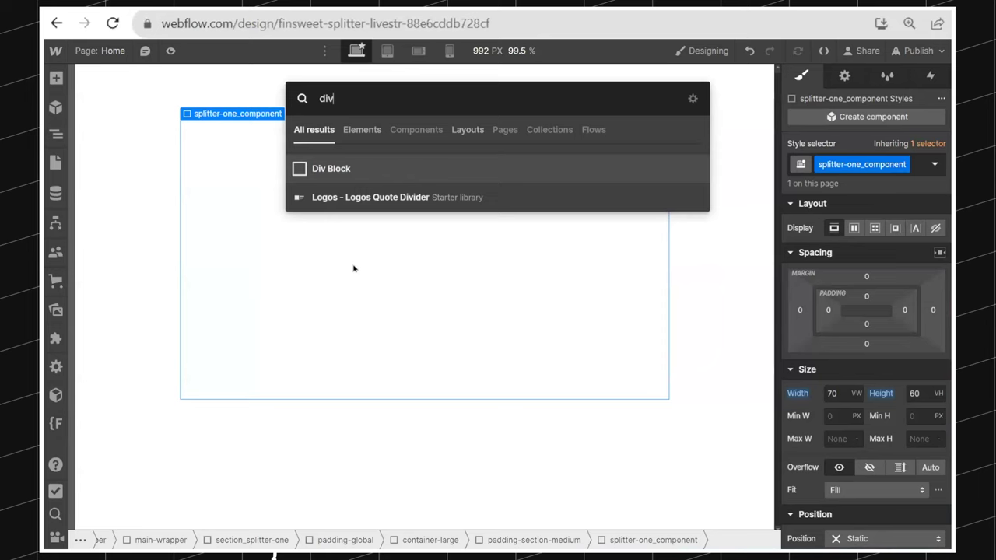
{"action": "key", "text": "Return"}
{"action": "key", "text": "z"}
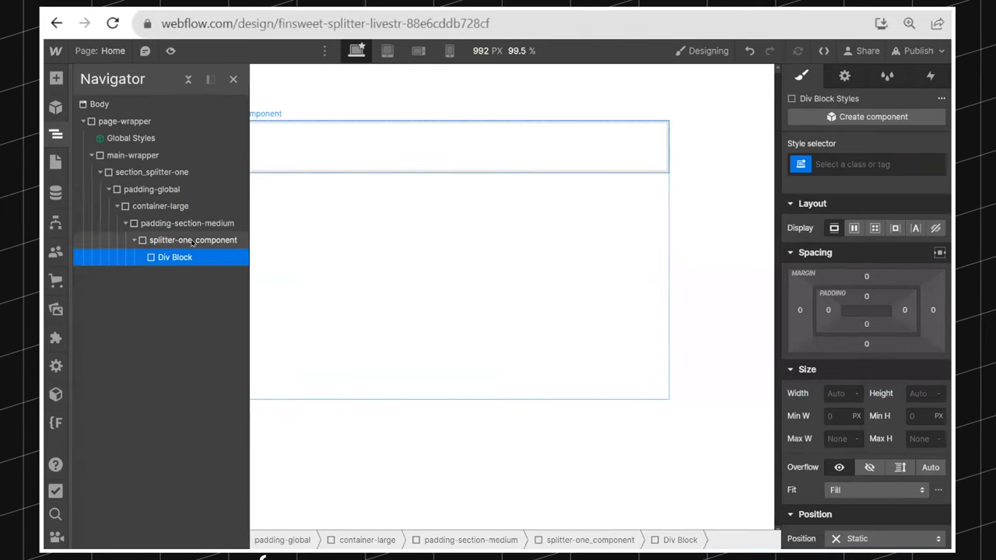
{"action": "left_click", "coordinate": [192, 242]}
{"action": "left_click", "coordinate": [444, 161]}
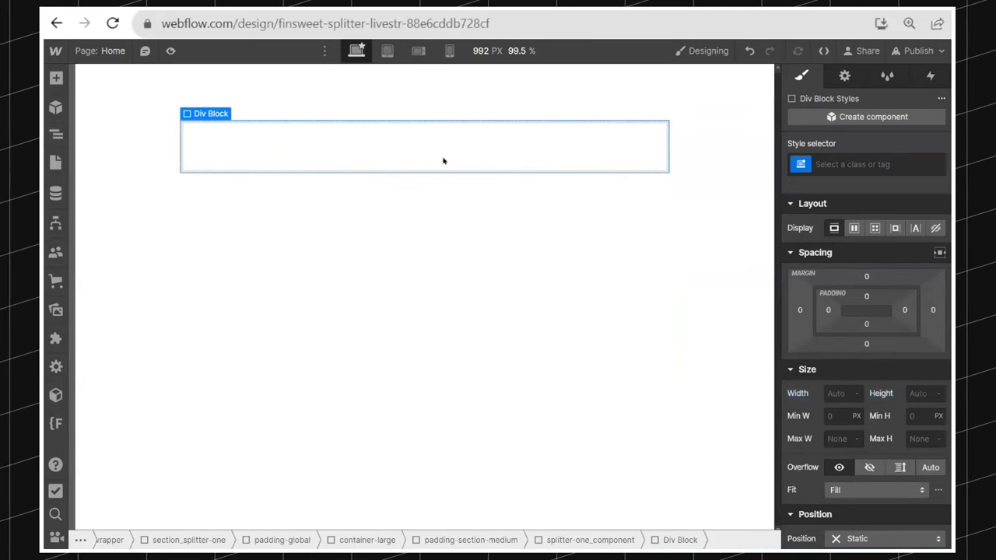
Apply the existing class splitter-one_before to the selected div block
{"action": "left_click", "coordinate": [873, 161]}
{"action": "type", "text": "splitter-one"}
{"action": "key", "text": "Down"}
{"action": "key", "text": "Return"}
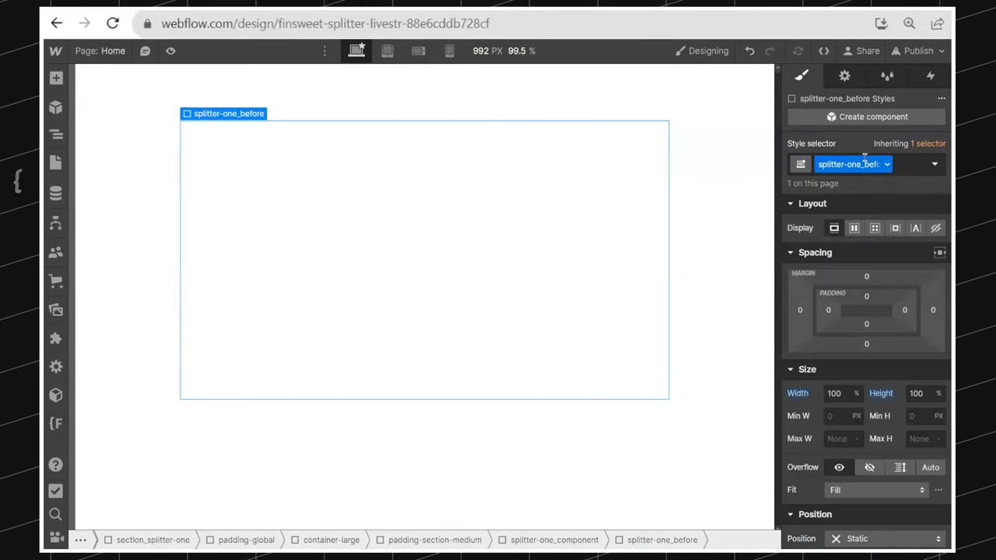
Add the custom attribute dc-splitter with the value before to splitter-one_before
{"action": "key", "text": "d"}
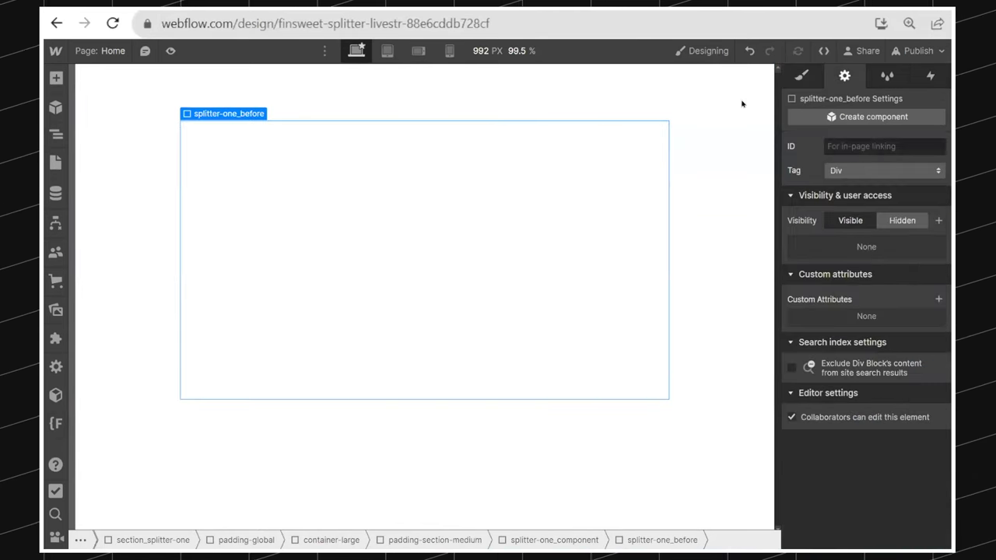
{"action": "left_click", "coordinate": [936, 298]}
{"action": "type", "text": "dc-splitter"}
{"action": "key", "text": "Tab"}
{"action": "type", "text": "before"}
{"action": "key", "text": "Return"}
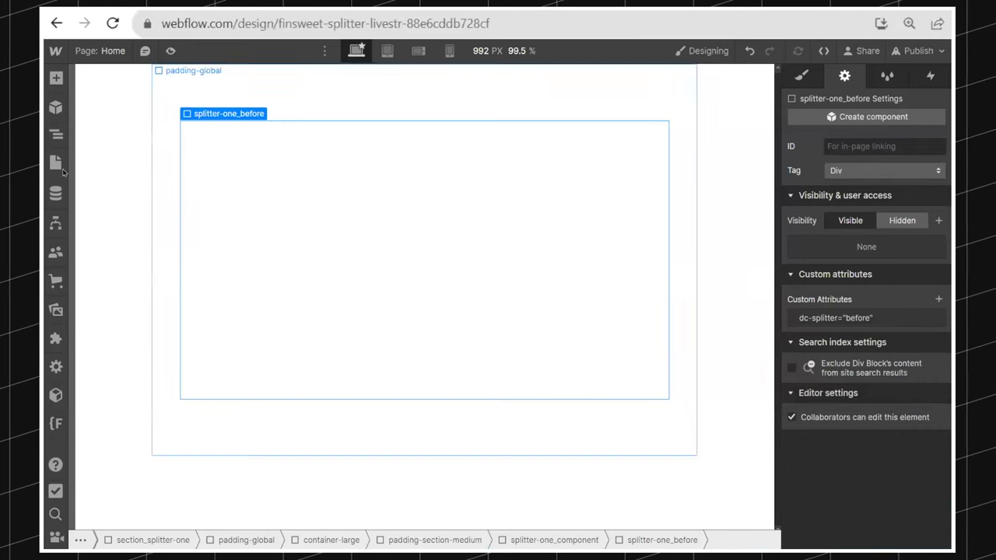
Set the position of splitter-one_component to Relative
{"action": "key", "text": "z"}
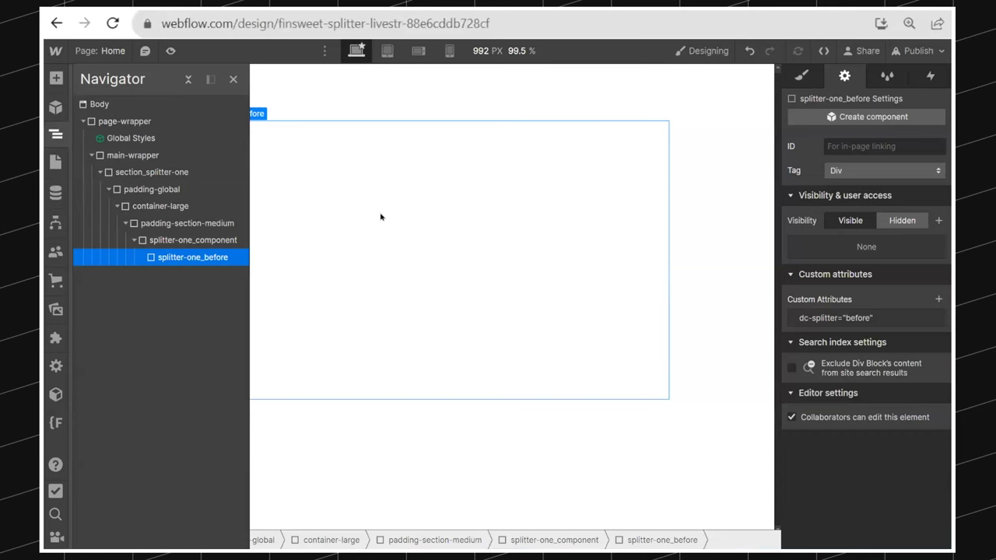
{"action": "left_click", "coordinate": [210, 242]}
{"action": "left_click", "coordinate": [187, 257]}
{"action": "key", "text": "s"}
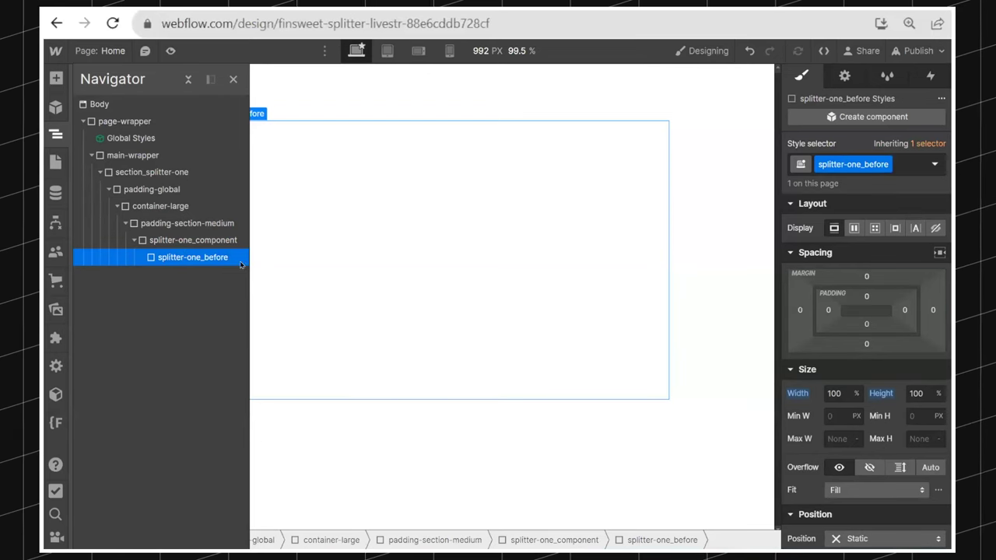
{"action": "scroll", "coordinate": [801, 317], "scroll_direction": "down", "scroll_amount": 3}
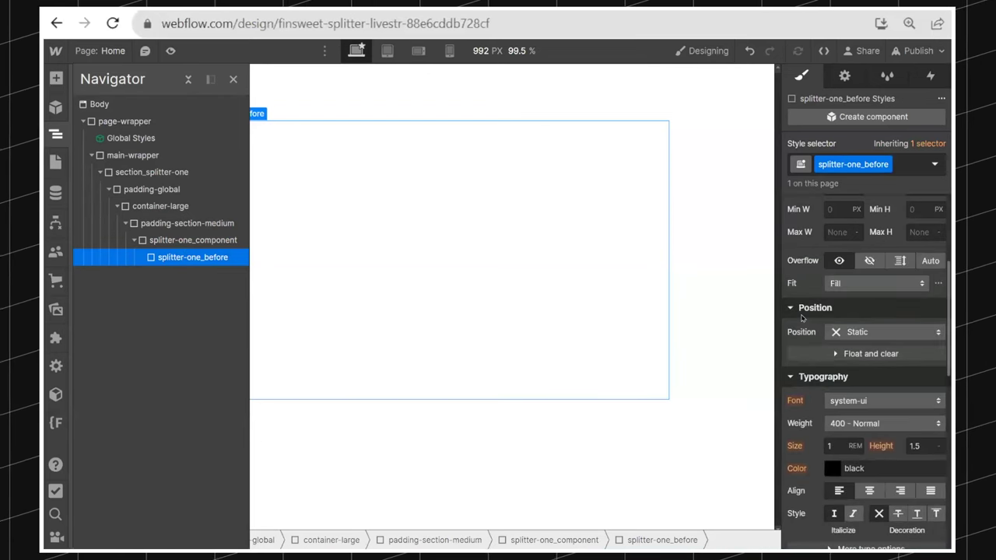
{"action": "left_click", "coordinate": [233, 240]}
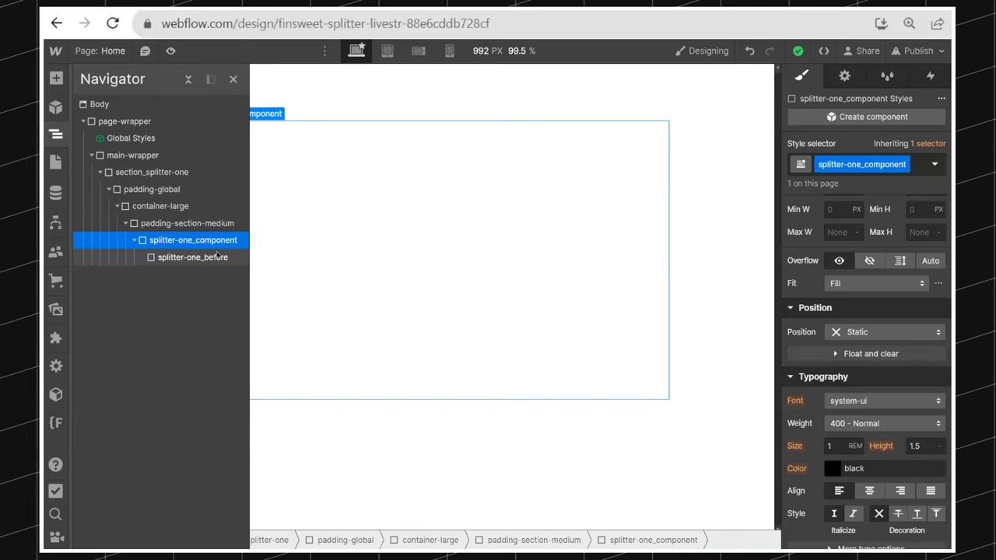
{"action": "left_click", "coordinate": [218, 256]}
{"action": "scroll", "coordinate": [876, 418], "scroll_direction": "up", "scroll_amount": 3}
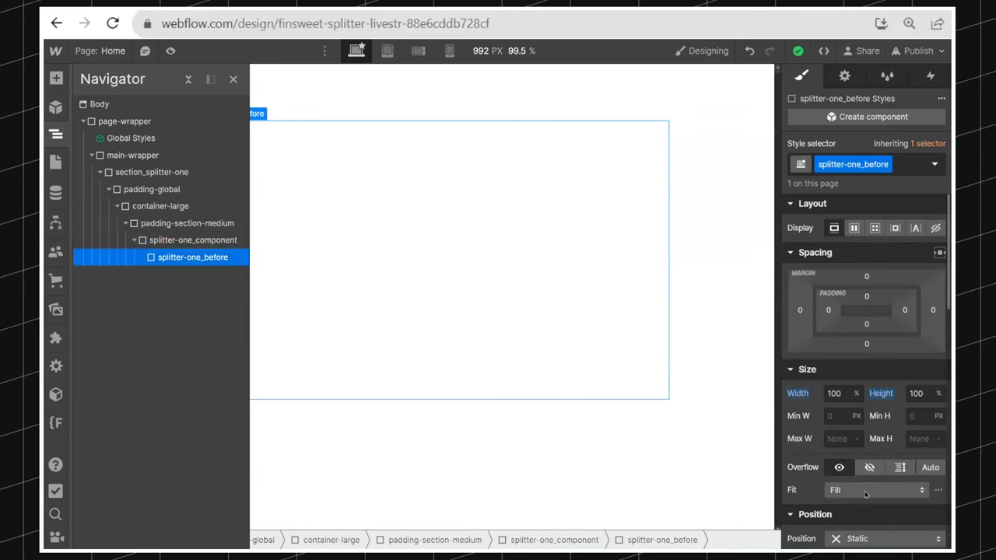
{"action": "left_click", "coordinate": [198, 240]}
{"action": "scroll", "coordinate": [886, 434], "scroll_direction": "down", "scroll_amount": 3}
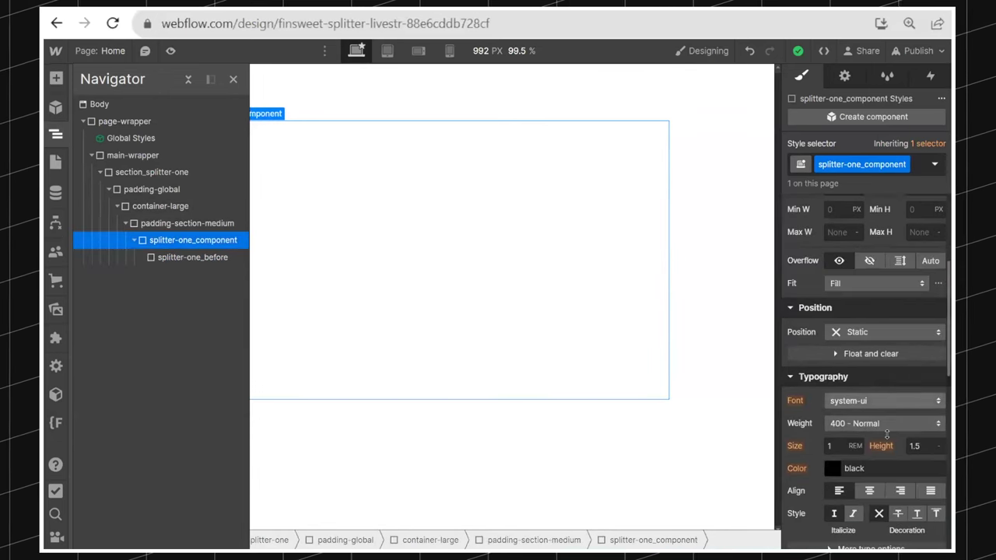
{"action": "left_click", "coordinate": [865, 335]}
{"action": "left_click", "coordinate": [855, 362]}
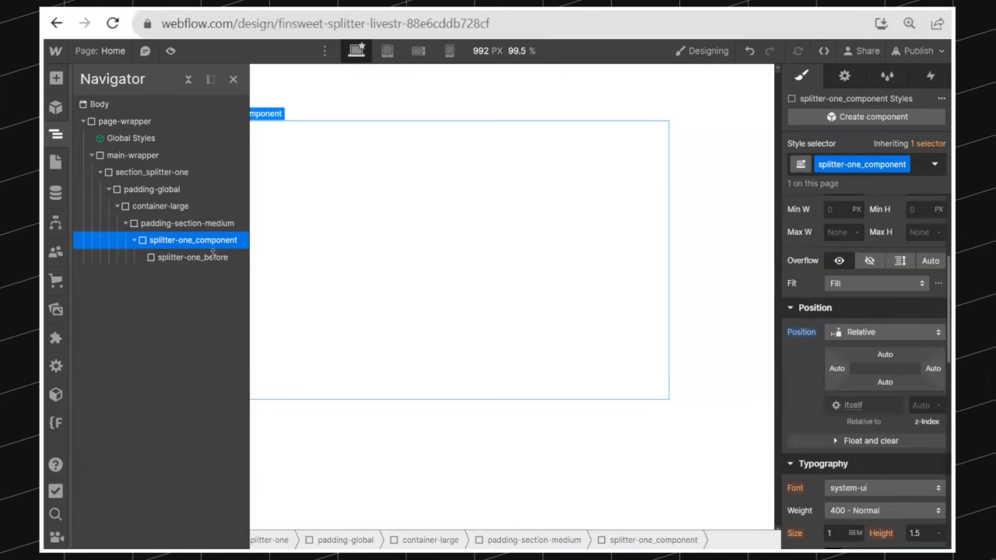
Set the position of splitter-one_before to Absolute
{"action": "left_click", "coordinate": [198, 257]}
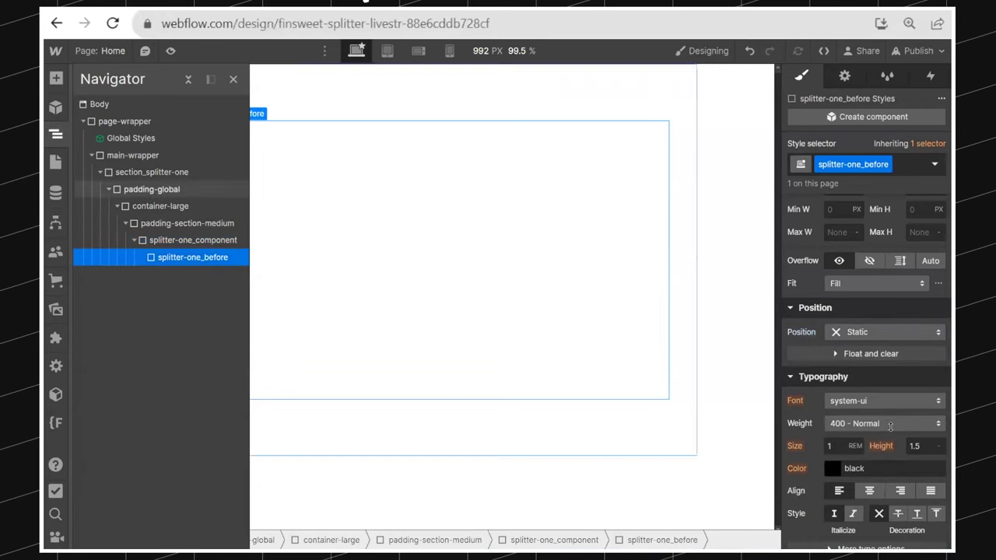
{"action": "left_click", "coordinate": [879, 331]}
{"action": "key", "text": "Return"}
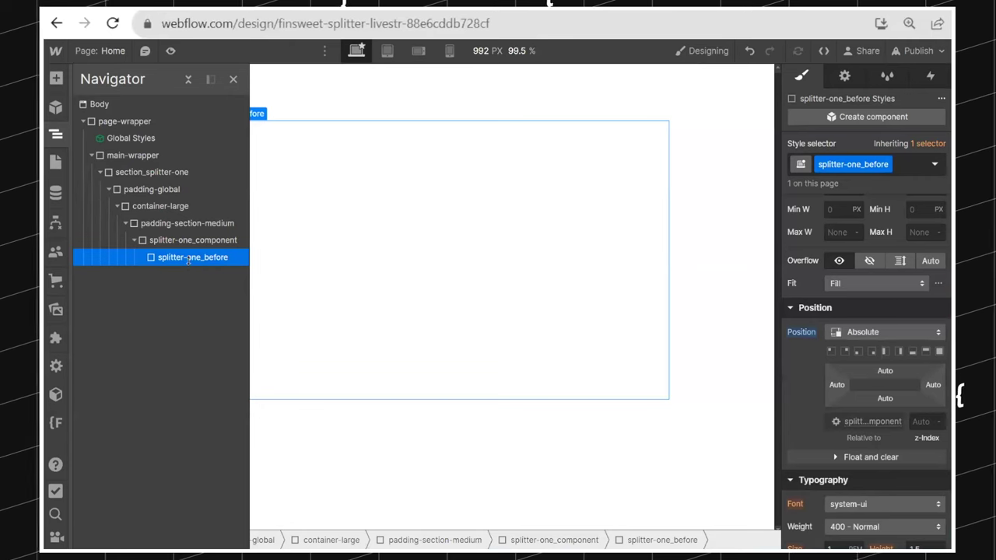
Add an image element inside splitter-one_before and assign it the asset slack_before.webp
{"action": "key", "text": "ctrl+k"}
{"action": "type", "text": "image"}
{"action": "key", "text": "Return"}
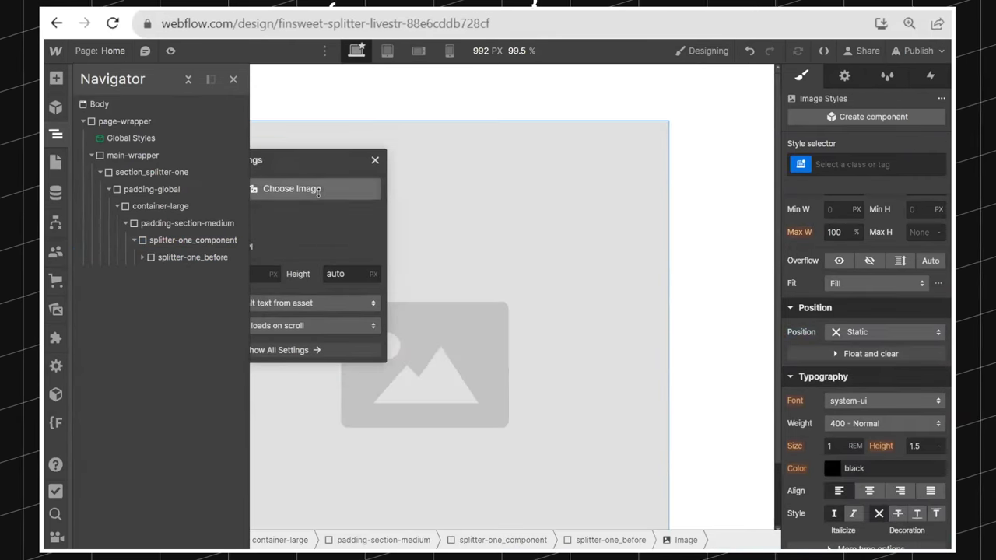
{"action": "left_click", "coordinate": [292, 188]}
{"action": "left_click", "coordinate": [148, 196]}
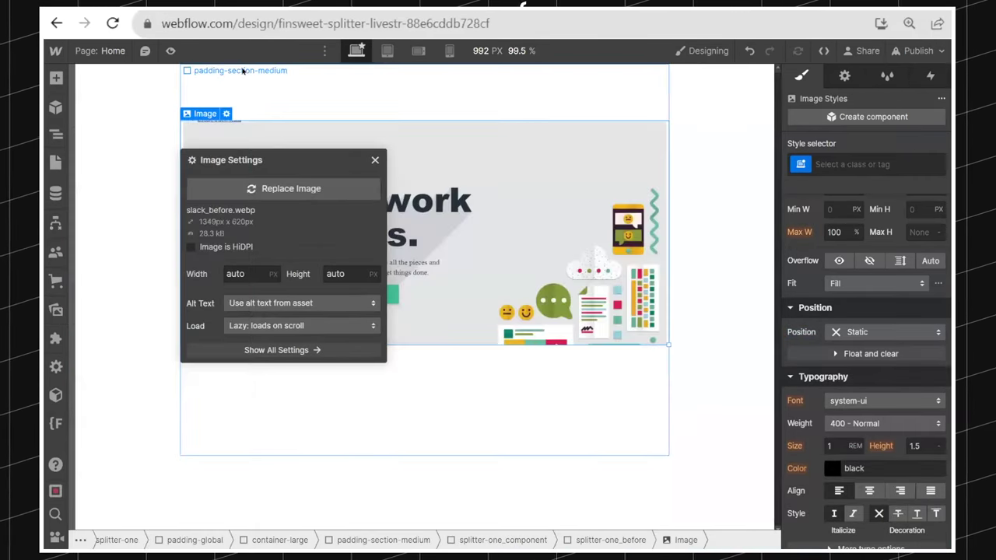
{"action": "left_click", "coordinate": [375, 161]}
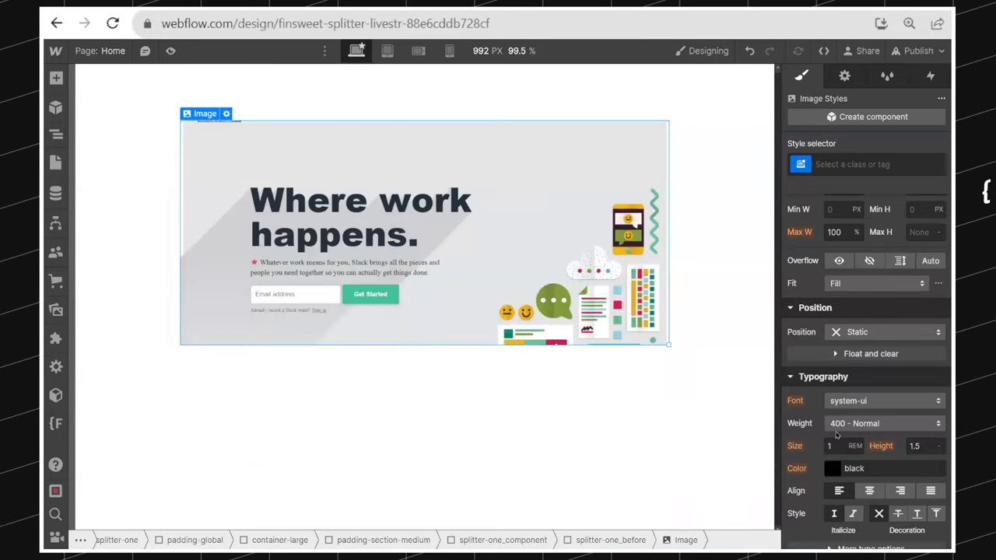
Set the new image's width and height to 100% each
{"action": "scroll", "coordinate": [850, 352], "scroll_direction": "down", "scroll_amount": 3}
{"action": "scroll", "coordinate": [864, 366], "scroll_direction": "up", "scroll_amount": 5}
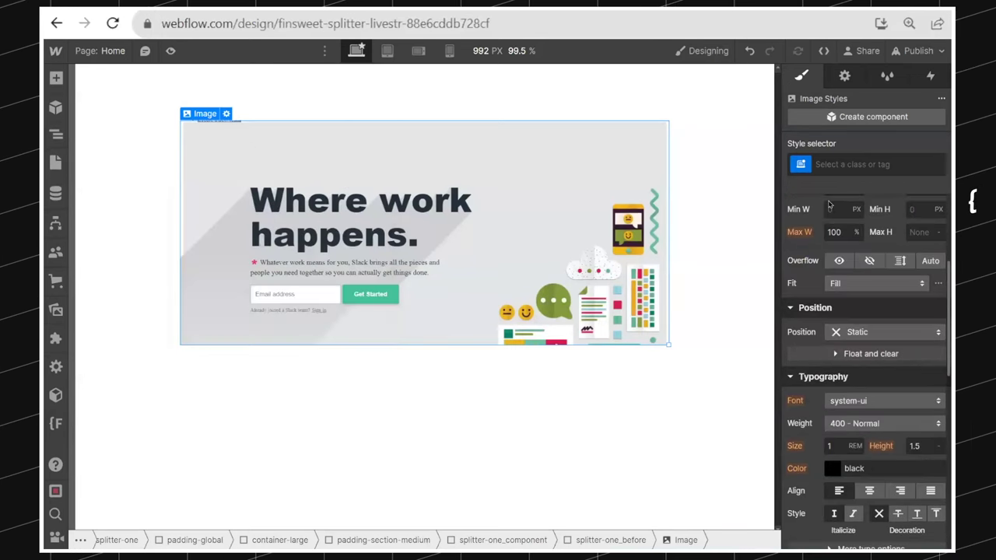
{"action": "left_click", "coordinate": [842, 391]}
{"action": "type", "text": "1"}
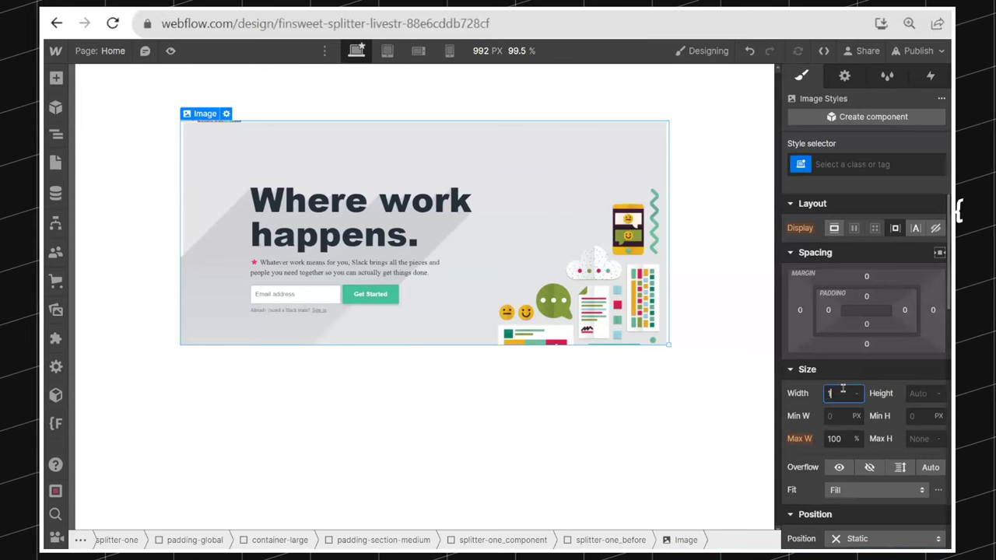
{"action": "type", "text": "00%"}
{"action": "key", "text": "Tab"}
{"action": "type", "text": "1"}
{"action": "key", "text": "Return"}
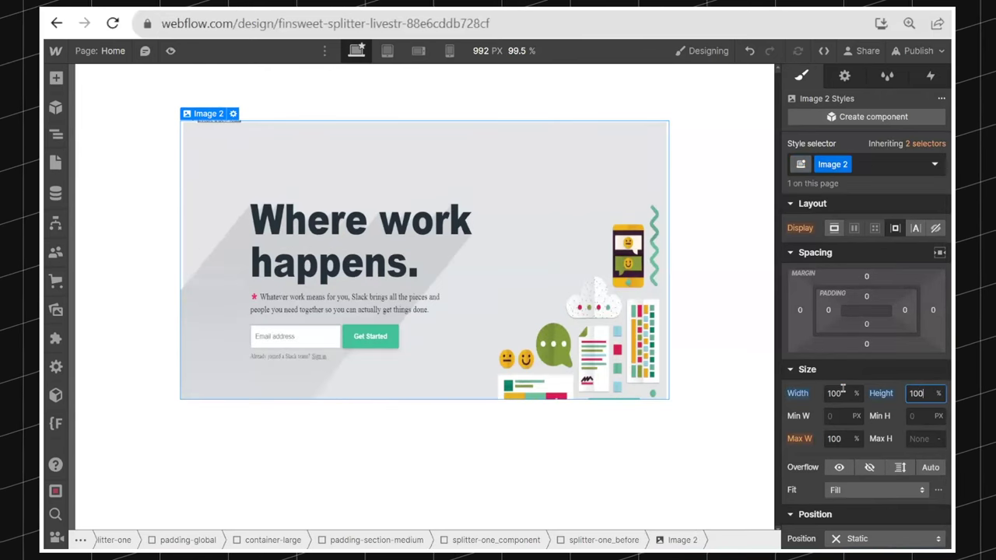
Rename the image's class from Image 2 to splitter-one_before-props
{"action": "type", "text": "z"}
{"action": "left_click", "coordinate": [56, 134]}
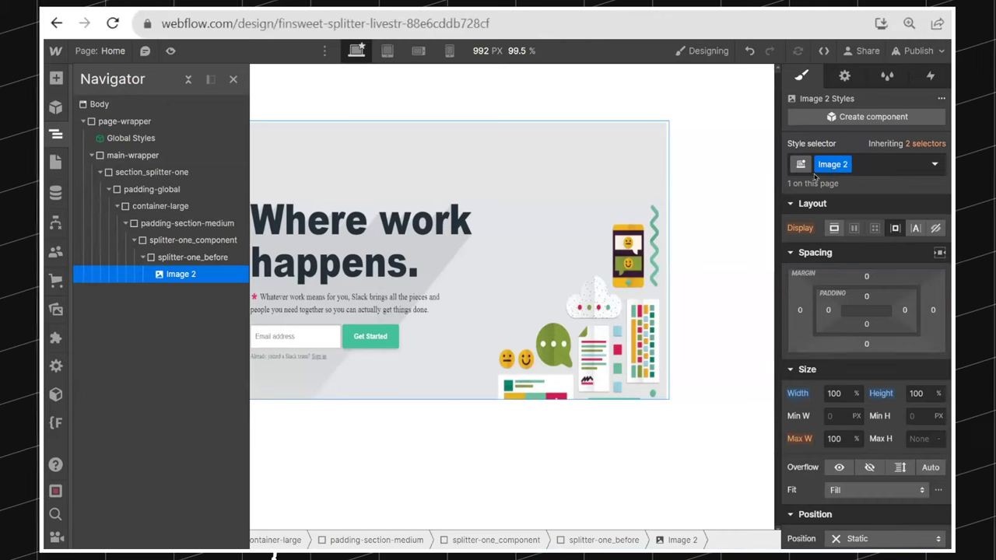
{"action": "left_click", "coordinate": [834, 166]}
{"action": "type", "text": "splitter-on"}
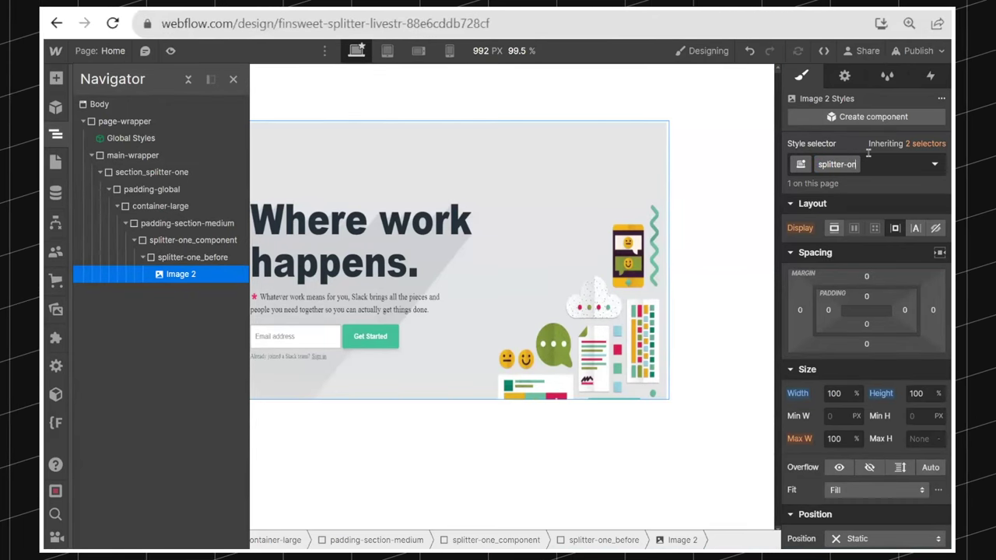
{"action": "type", "text": "e_before-"}
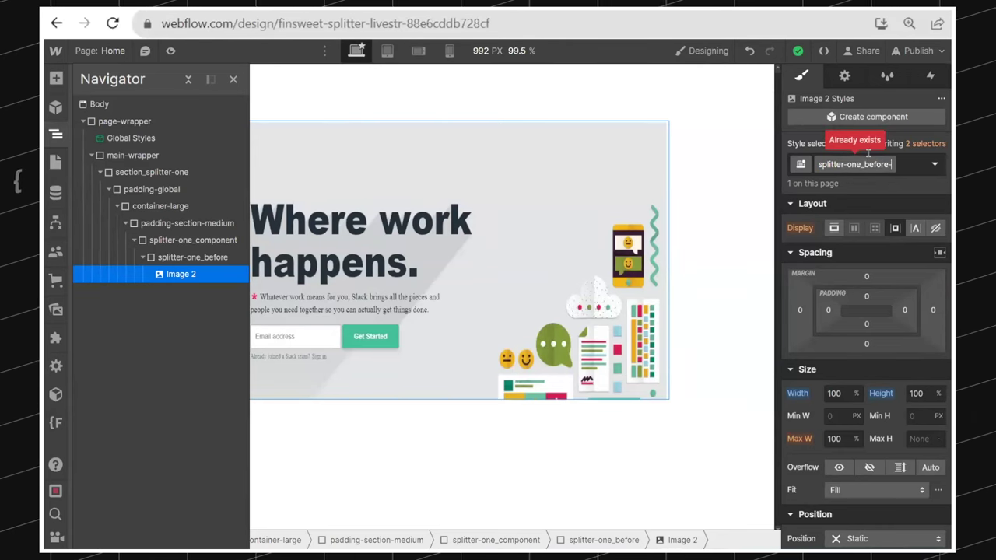
{"action": "type", "text": "props"}
{"action": "key", "text": "Return"}
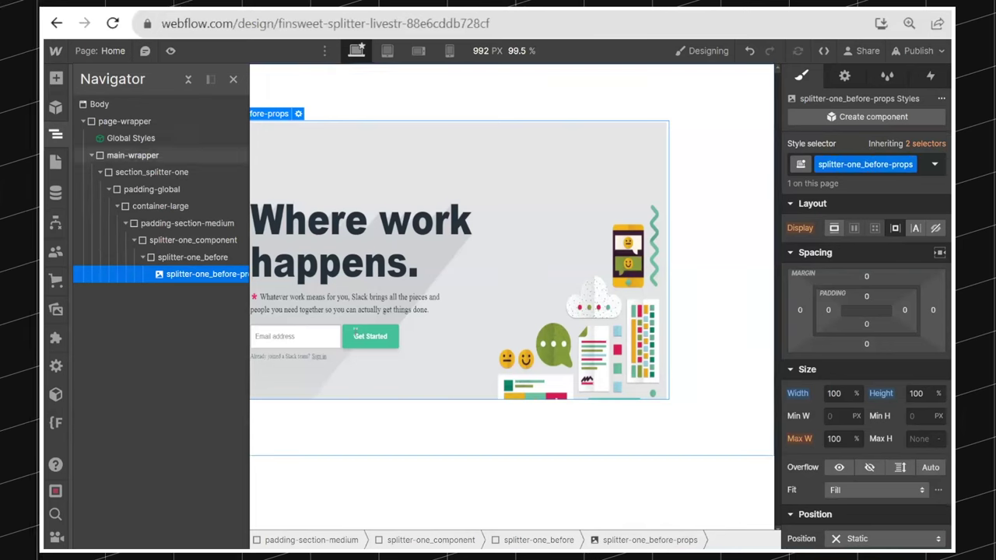
Stretch the absolutely positioned splitter-one_before over its parent with 0% offsets on all four sides, consulting the splitter documentation and the Excalidraw sketch
{"action": "left_click", "coordinate": [186, 261]}
{"action": "left_click", "coordinate": [189, 270]}
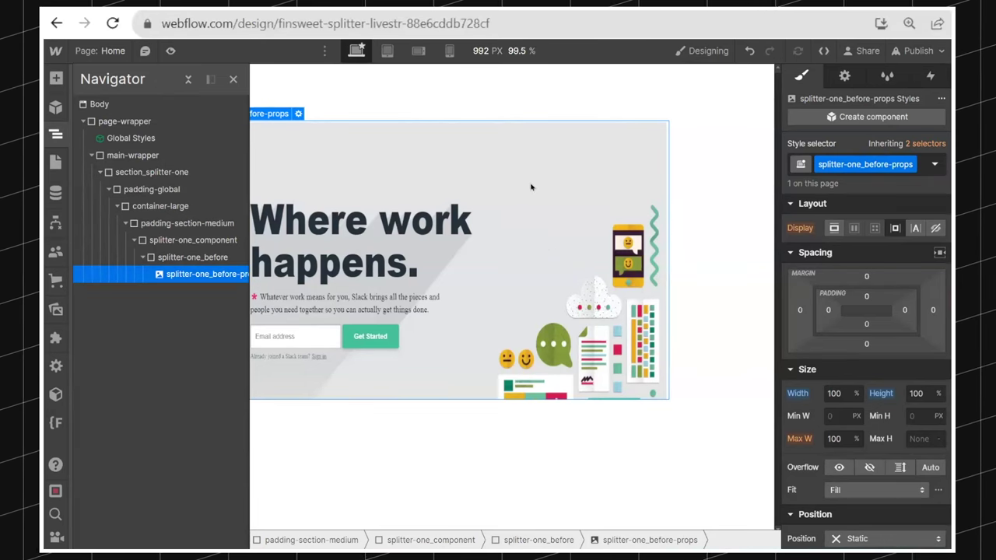
{"action": "left_click", "coordinate": [193, 257]}
{"action": "left_click", "coordinate": [187, 224]}
{"action": "left_click", "coordinate": [193, 239]}
{"action": "left_click", "coordinate": [190, 259]}
{"action": "scroll", "coordinate": [916, 351], "scroll_direction": "down", "scroll_amount": 3}
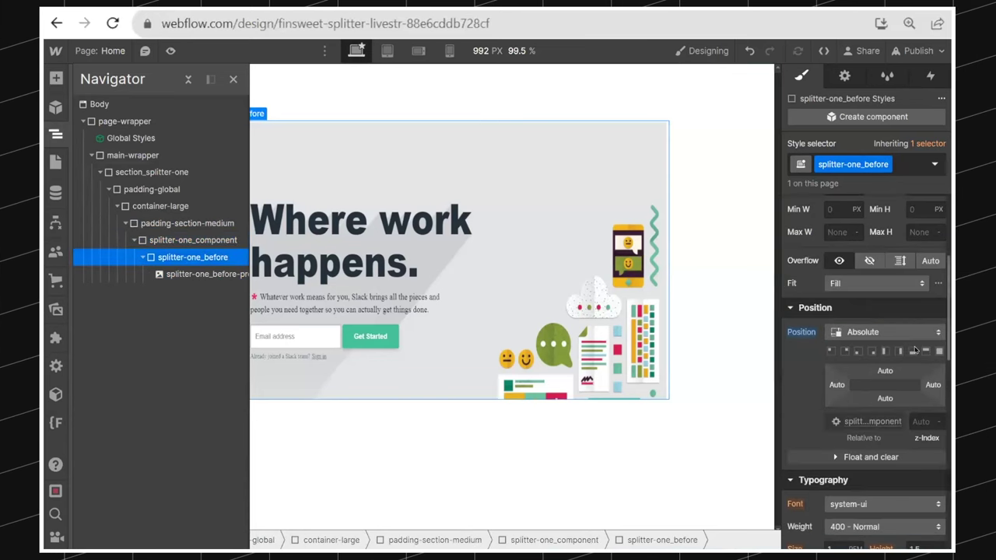
{"action": "left_click", "coordinate": [214, 242]}
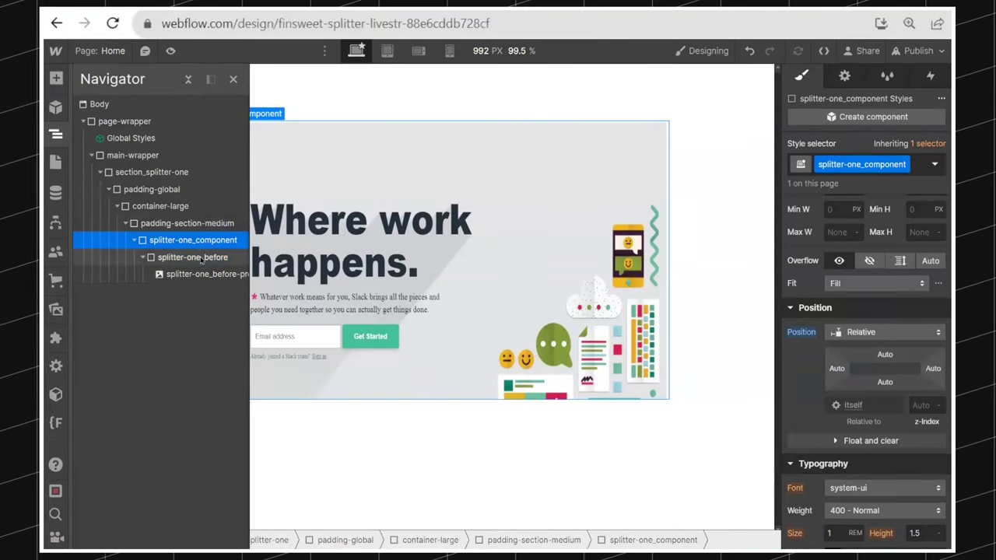
{"action": "left_click", "coordinate": [200, 259]}
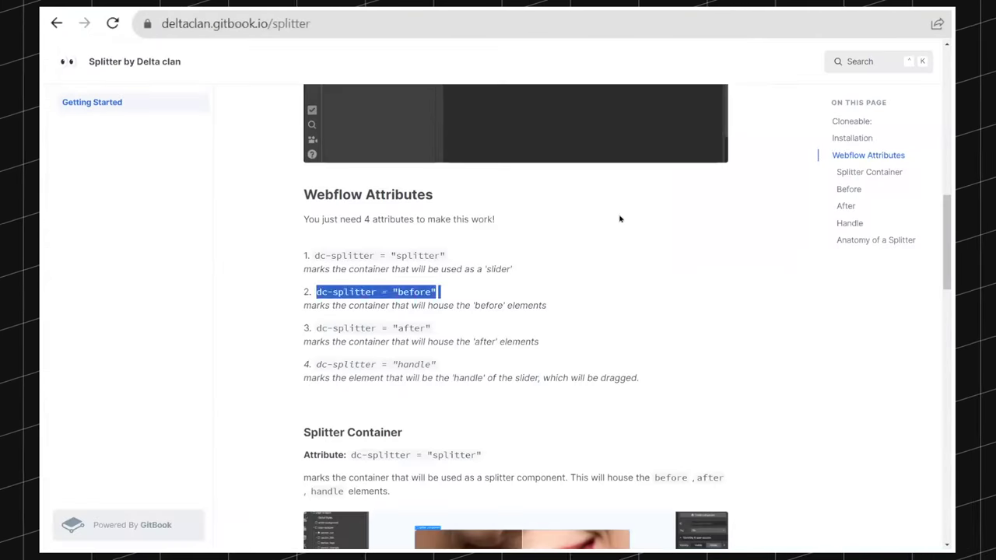
{"action": "left_click", "coordinate": [620, 218]}
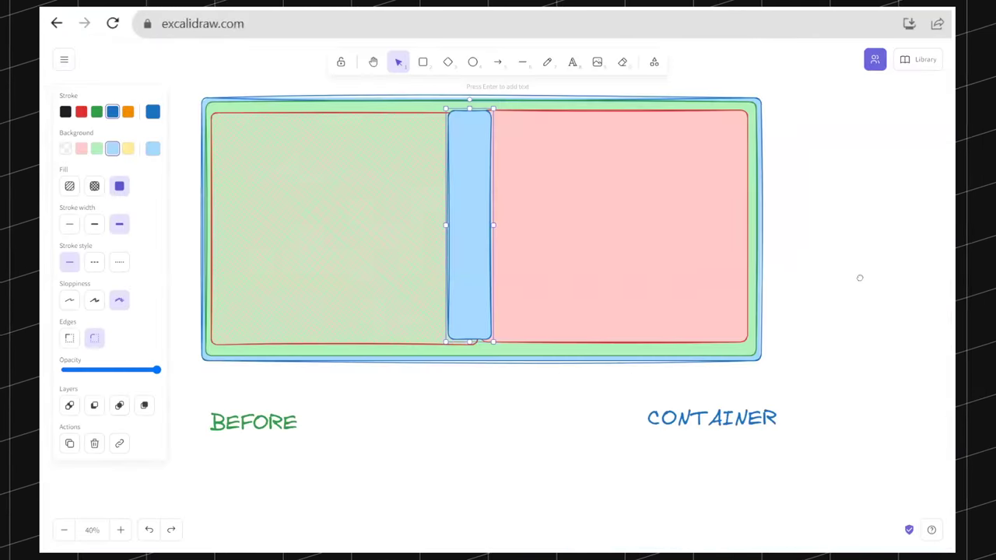
{"action": "left_click", "coordinate": [385, 195]}
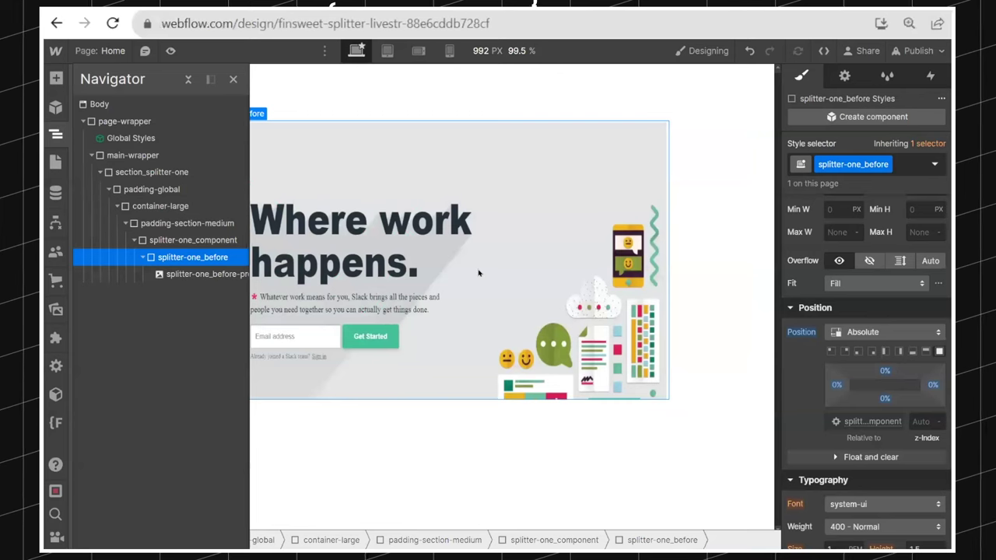
Collapse splitter-one_before and add a new div block inside splitter-one_component
{"action": "left_click", "coordinate": [144, 258]}
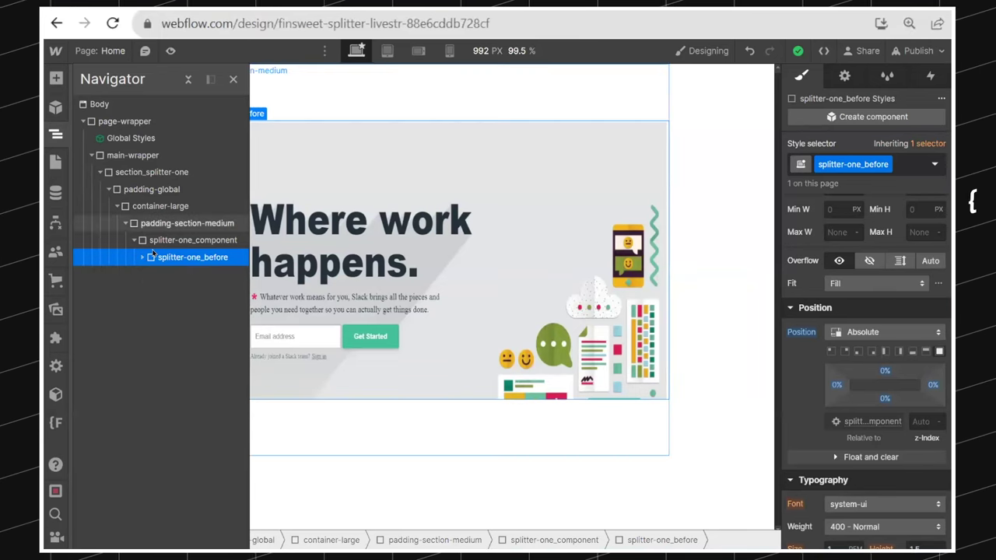
{"action": "left_click", "coordinate": [193, 241]}
{"action": "key", "text": "ctrl+e"}
{"action": "type", "text": "di"}
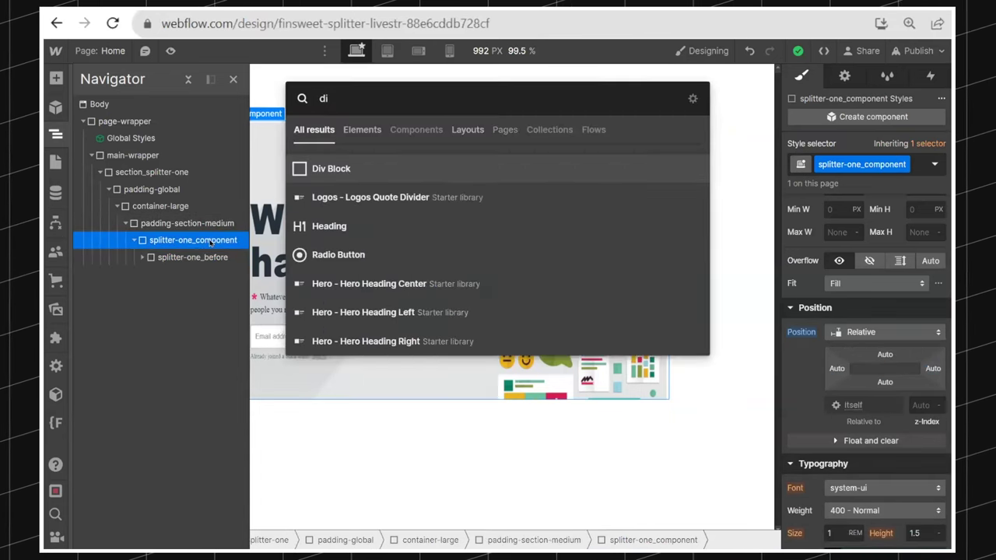
{"action": "key", "text": "Return"}
Set the display of splitter-one_component to flex with horizontal direction
{"action": "left_click", "coordinate": [210, 242]}
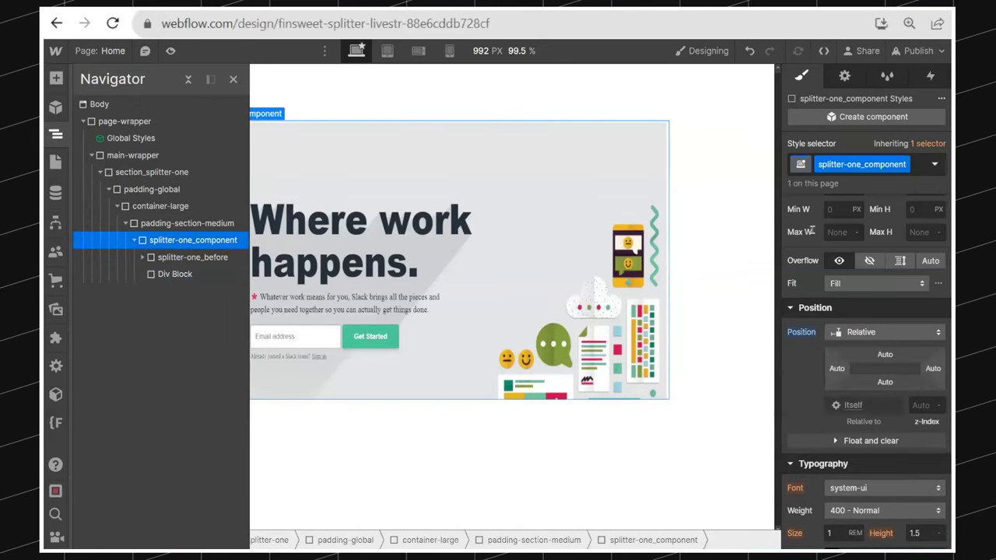
{"action": "scroll", "coordinate": [865, 318], "scroll_direction": "up", "scroll_amount": 5}
{"action": "left_click", "coordinate": [854, 228]}
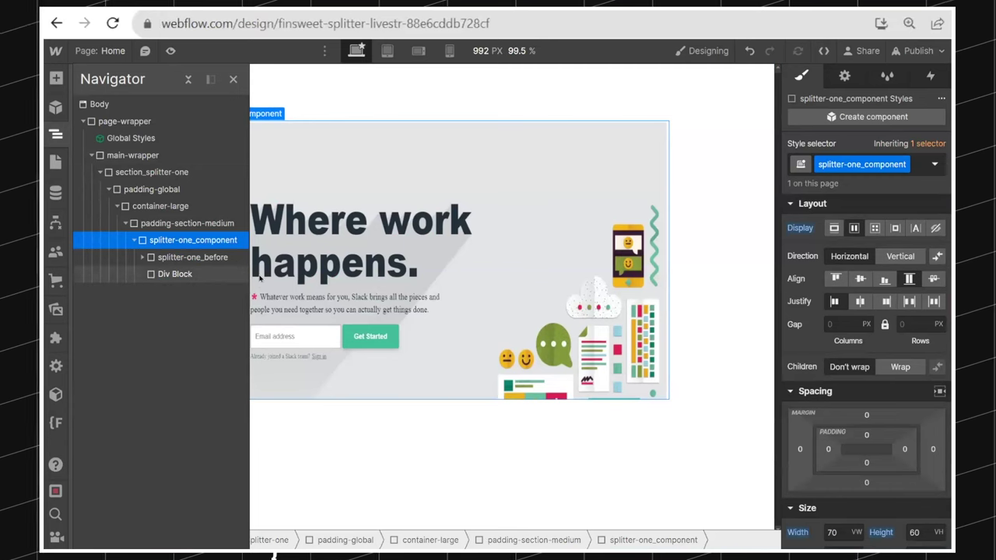
Give the new div block inside splitter-one_component the class splitter-one_after
{"action": "left_click", "coordinate": [228, 274]}
{"action": "left_click", "coordinate": [861, 165]}
{"action": "type", "text": "sp"}
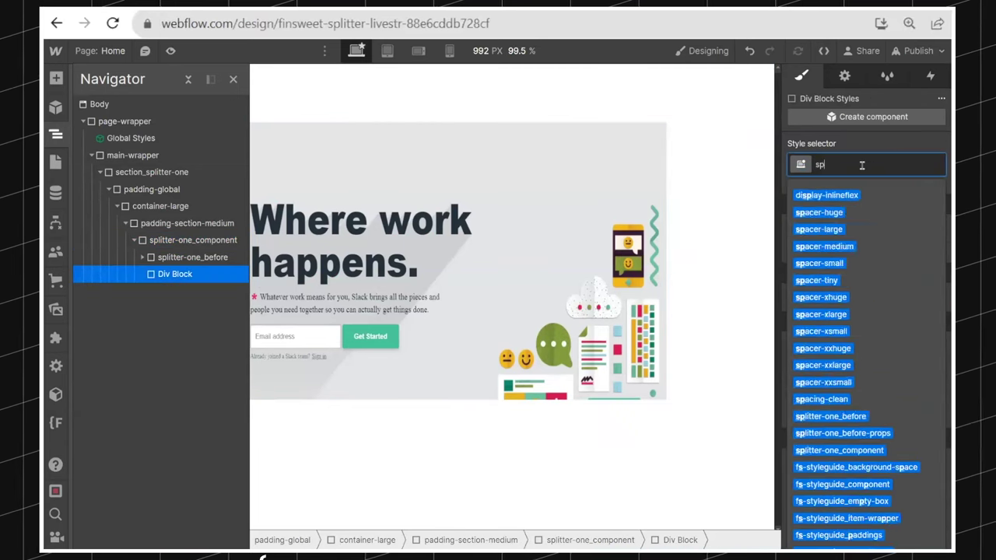
{"action": "type", "text": "litter-one_"}
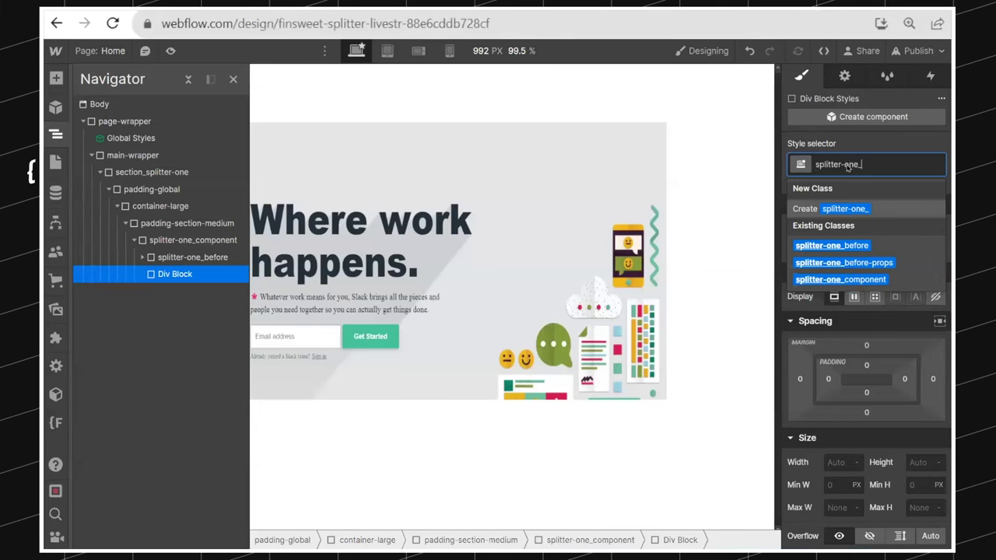
{"action": "type", "text": "after"}
{"action": "key", "text": "Return"}
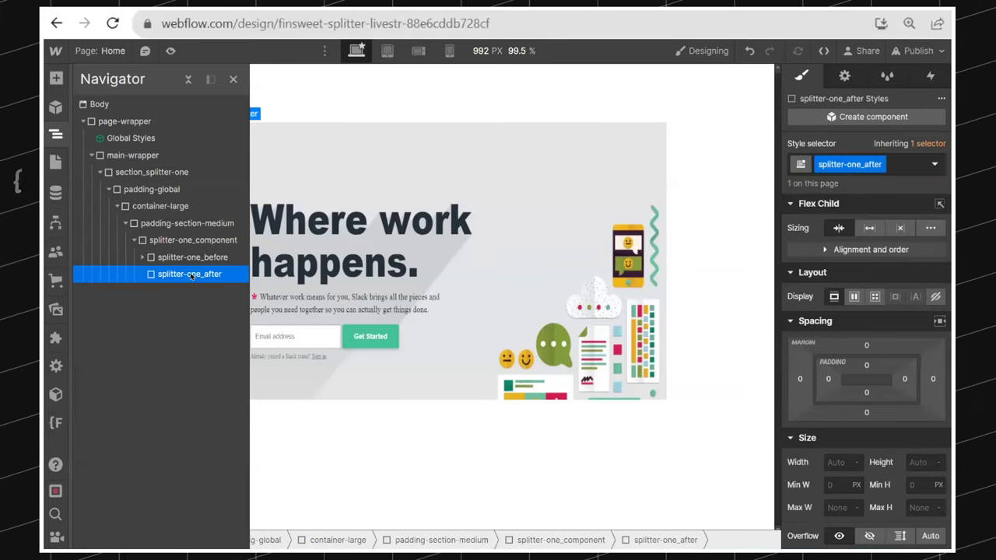
Set the height of splitter-one_after to 100%
{"action": "key", "text": "z"}
{"action": "key", "text": "z"}
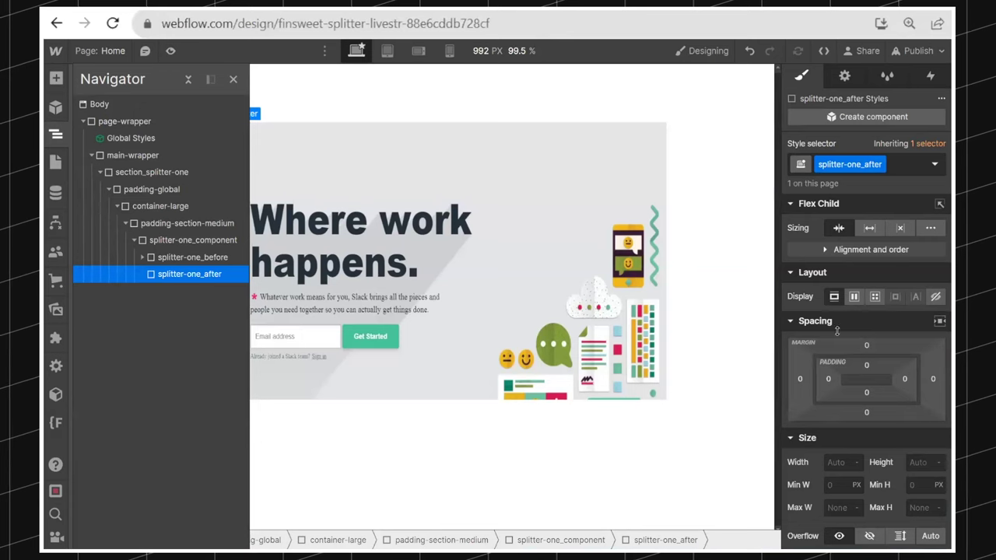
{"action": "scroll", "coordinate": [855, 342], "scroll_direction": "down", "scroll_amount": 3}
{"action": "left_click", "coordinate": [916, 256]}
{"action": "key", "text": "Return"}
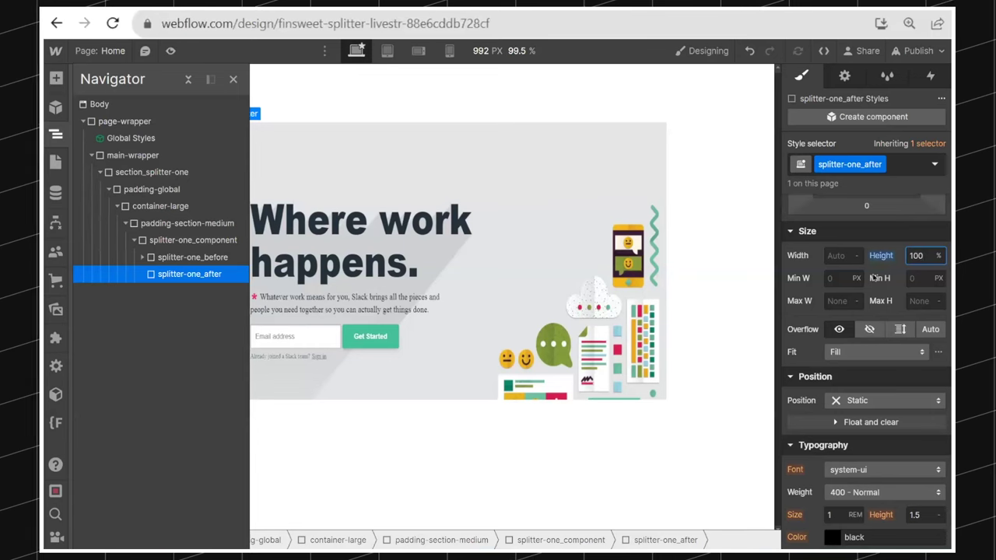
Position splitter-one_after absolutely, anchored to its parent's top-right corner with 0% top and right offsets
{"action": "left_click", "coordinate": [857, 402]}
{"action": "left_click", "coordinate": [885, 437]}
{"action": "left_click", "coordinate": [845, 419]}
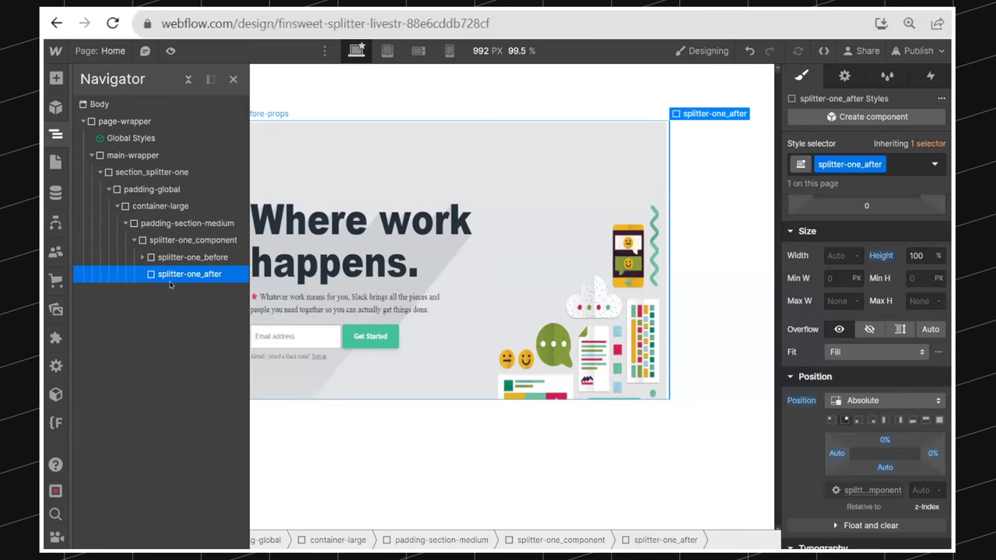
Set the width of splitter-one_after to 50%
{"action": "left_click", "coordinate": [192, 257]}
{"action": "left_click", "coordinate": [189, 274]}
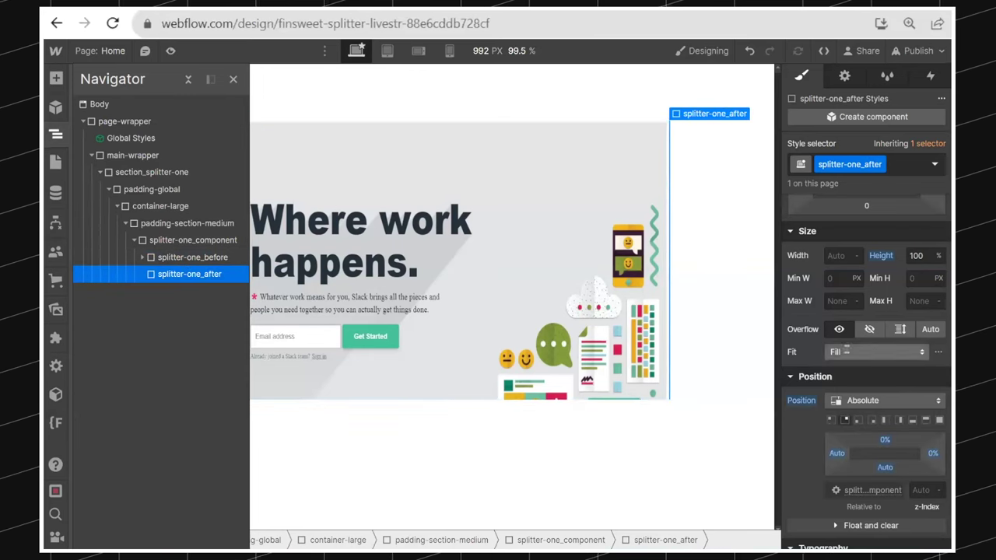
{"action": "left_click", "coordinate": [838, 255]}
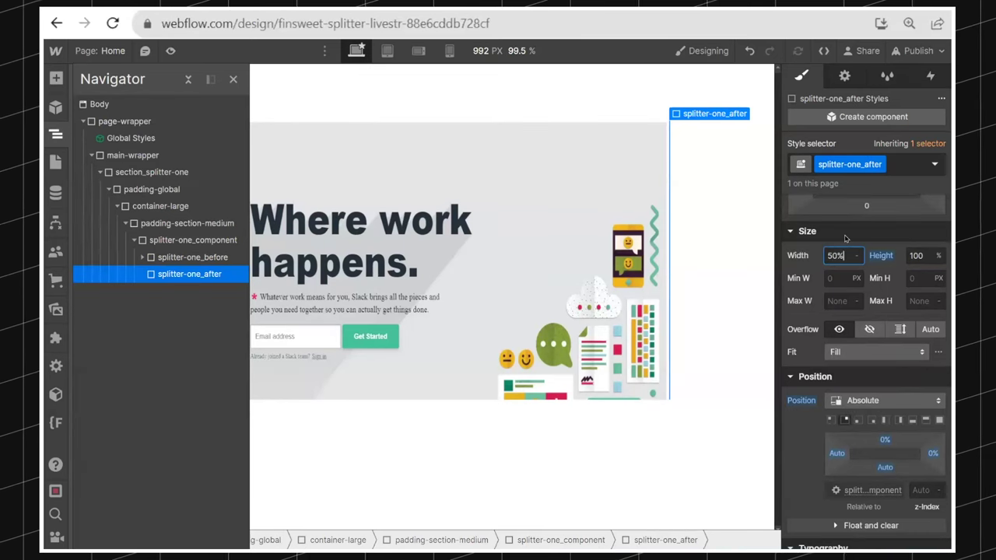
{"action": "key", "text": "Return"}
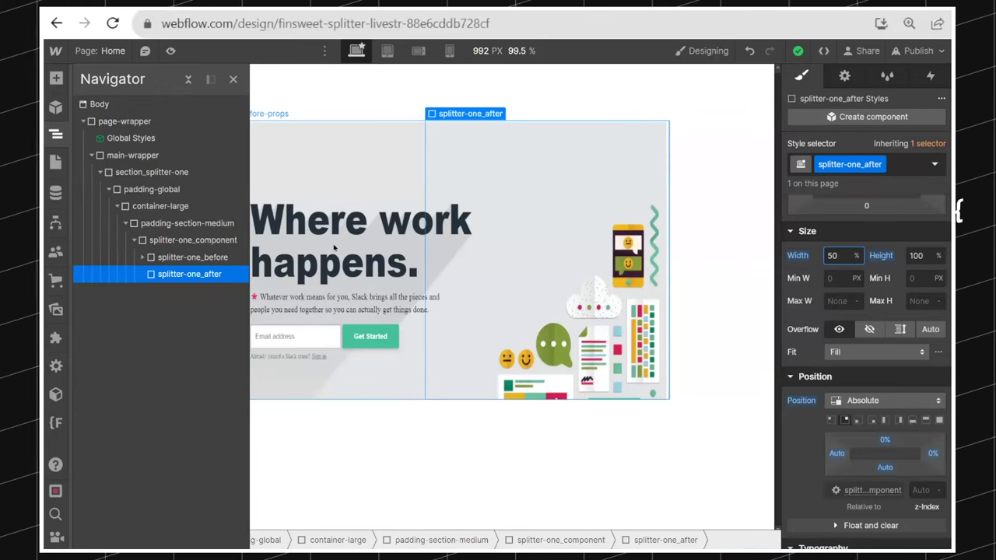
{"action": "left_click", "coordinate": [498, 231]}
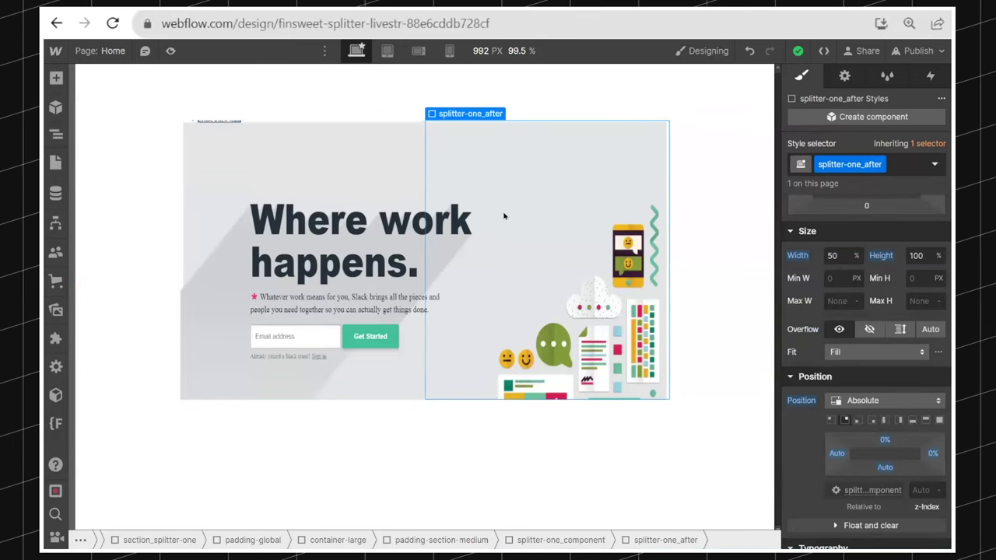
Insert an image element inside splitter-one_after, leaving its placeholder source in place
{"action": "left_click", "coordinate": [56, 137]}
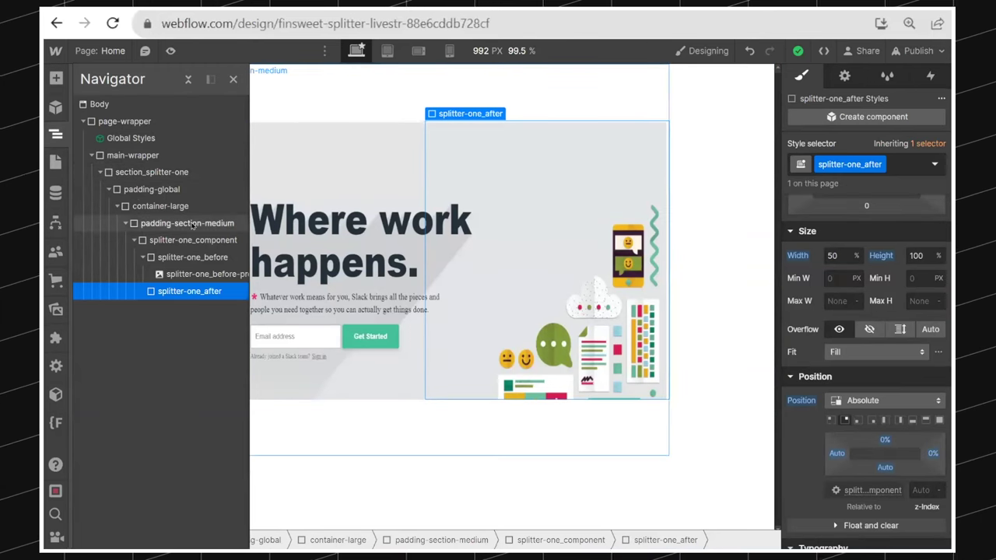
{"action": "key", "text": "ctrl+e"}
{"action": "type", "text": "image"}
{"action": "key", "text": "Return"}
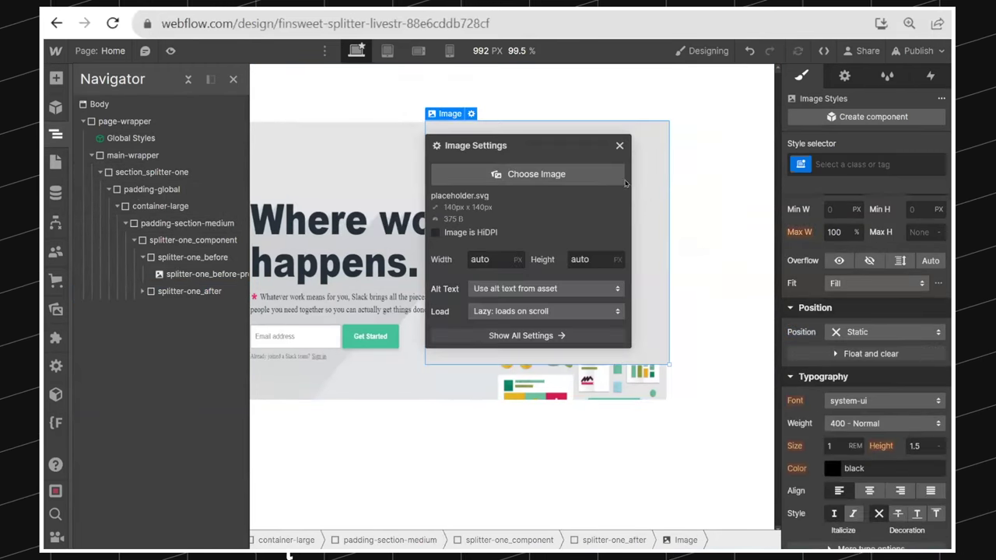
{"action": "key", "text": "Escape"}
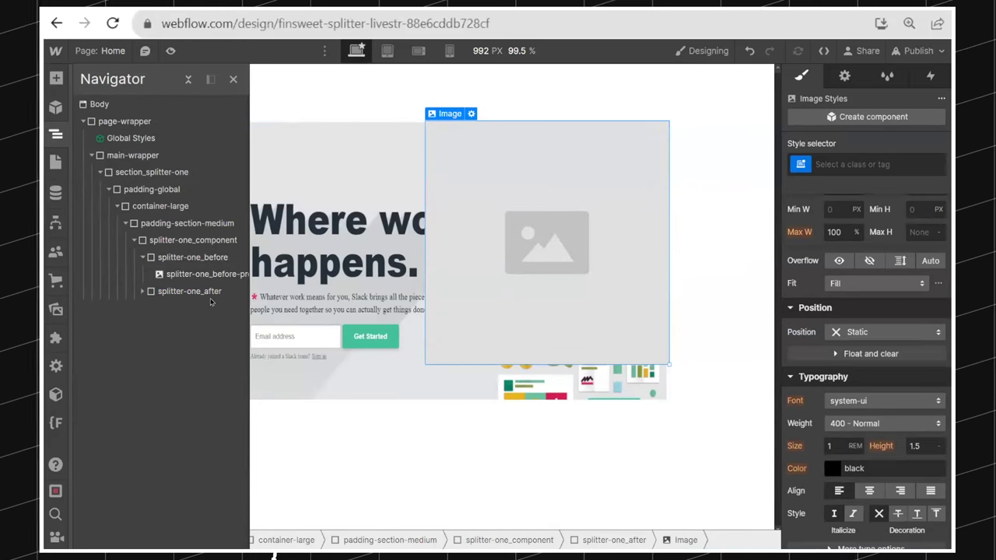
Set the image inside splitter-one_after to a width of 70 VW and a height of 100%
{"action": "left_click", "coordinate": [143, 291]}
{"action": "left_click", "coordinate": [176, 292]}
{"action": "left_click", "coordinate": [524, 299]}
{"action": "key", "text": "ctrl+z"}
{"action": "scroll", "coordinate": [864, 311], "scroll_direction": "up", "scroll_amount": 5}
{"action": "left_click", "coordinate": [830, 394]}
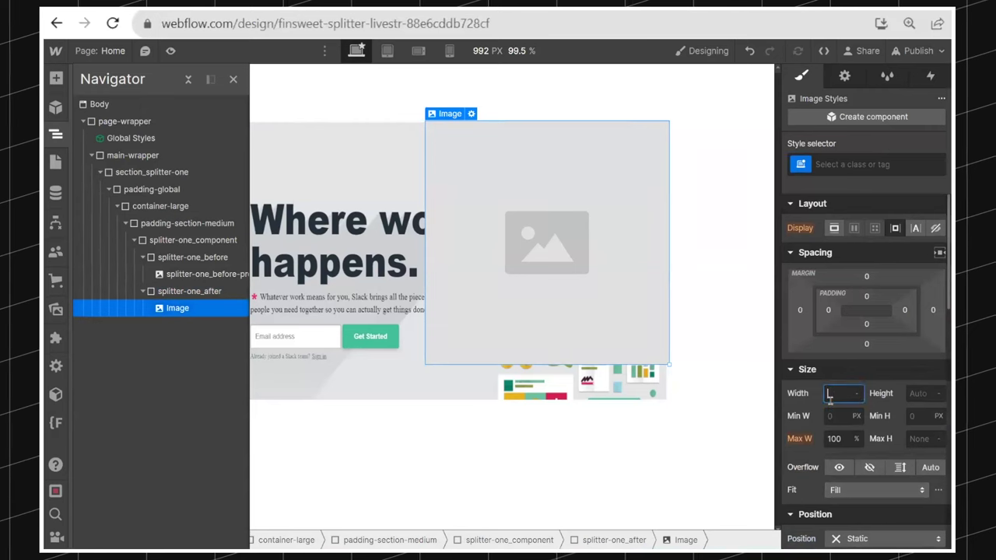
{"action": "key", "text": "Return"}
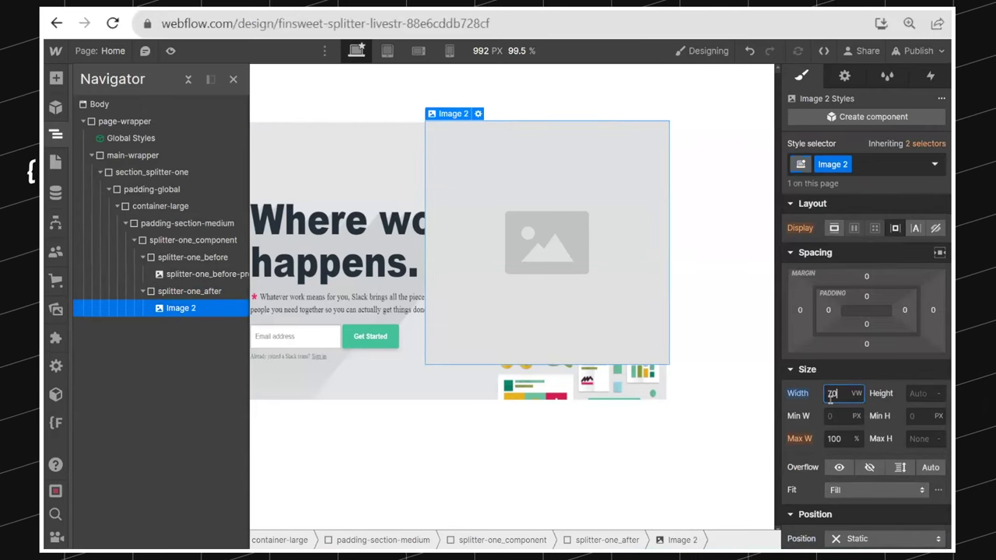
{"action": "scroll", "coordinate": [910, 398], "scroll_direction": "down", "scroll_amount": 3}
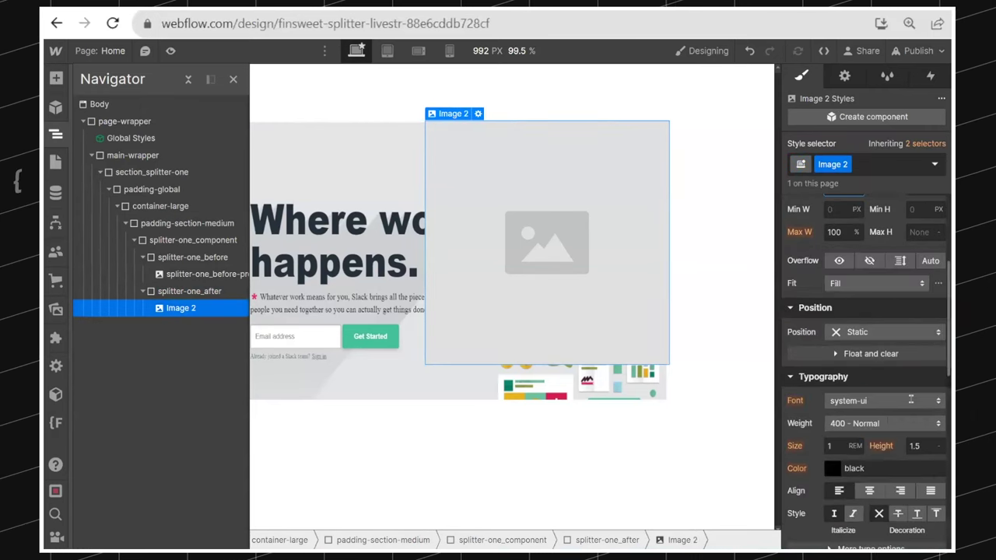
{"action": "scroll", "coordinate": [910, 399], "scroll_direction": "up", "scroll_amount": 3}
{"action": "left_click", "coordinate": [931, 394]}
{"action": "type", "text": "100%"}
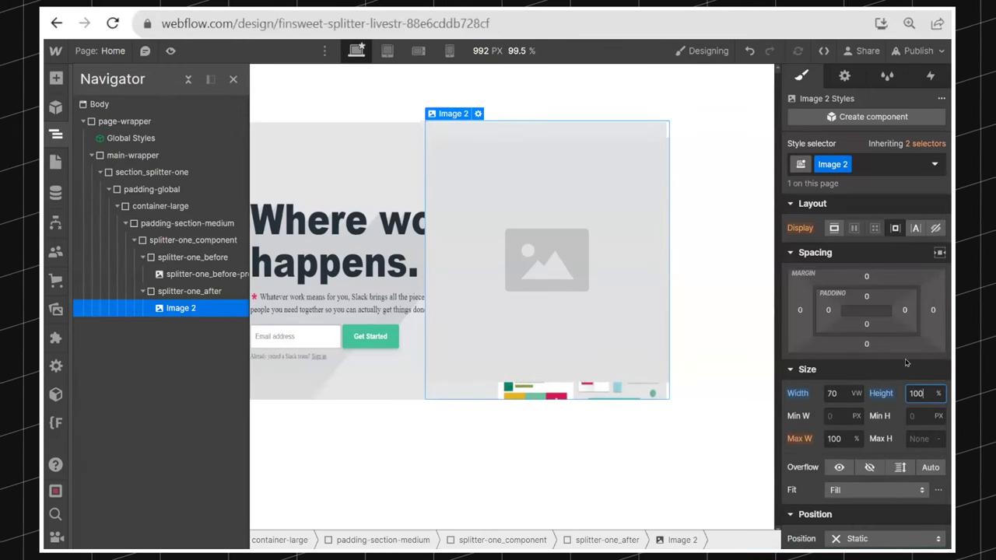
Use the asset slack_after.webp as the source of the image inside splitter-one_after
{"action": "left_click", "coordinate": [477, 114]}
{"action": "left_click", "coordinate": [536, 188]}
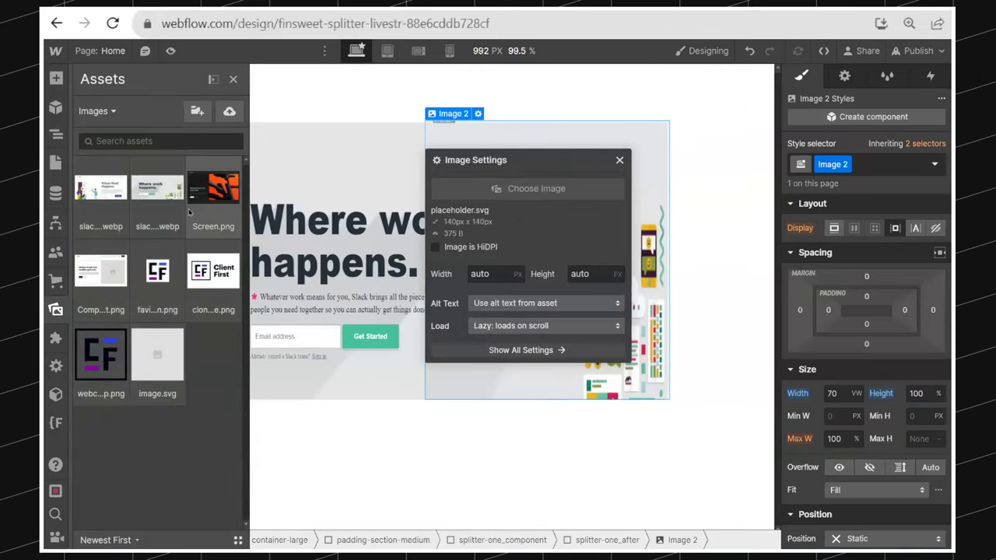
{"action": "left_click", "coordinate": [101, 191]}
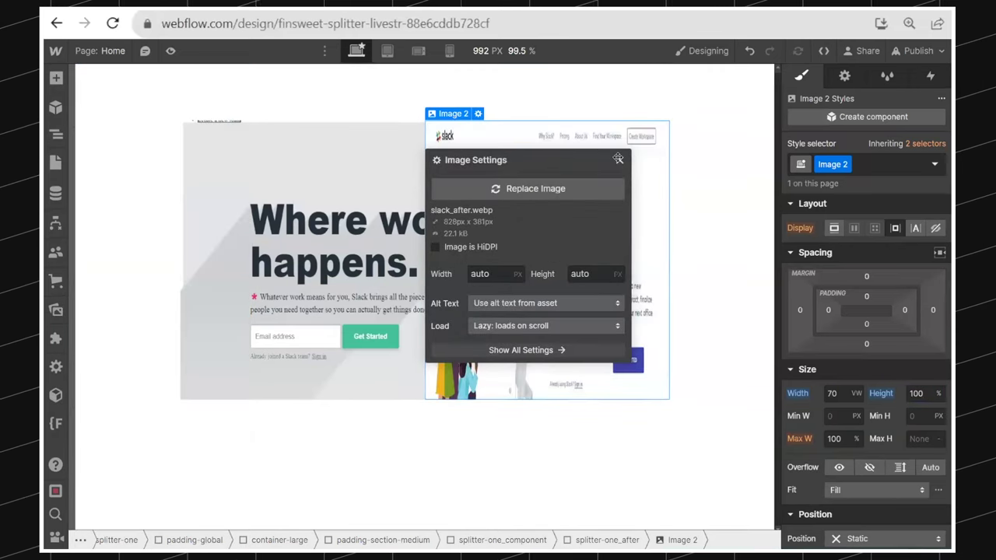
{"action": "left_click", "coordinate": [619, 160]}
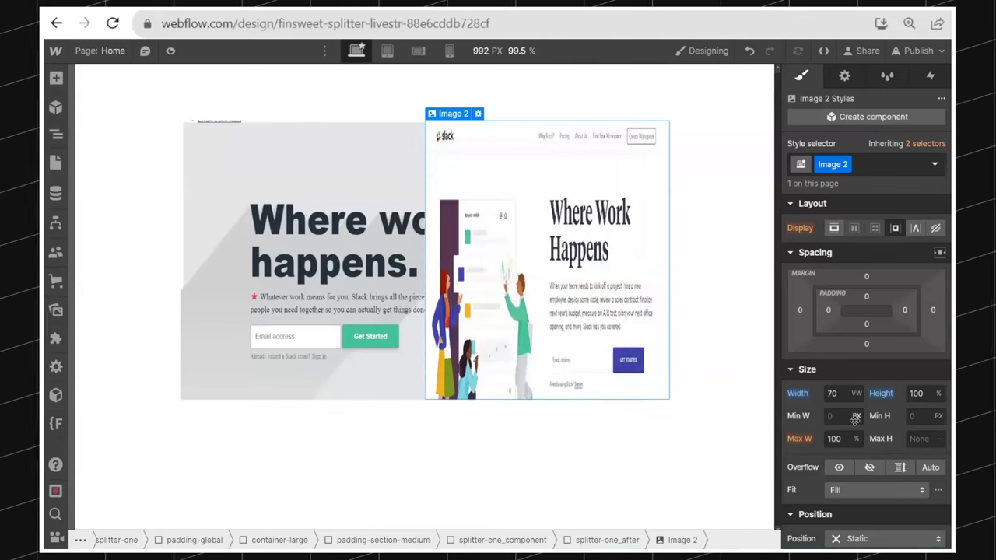
Position the after image absolutely, anchored to the top-right corner of splitter-one_after with 0% top and right offsets
{"action": "key", "text": "z"}
{"action": "left_click", "coordinate": [195, 291]}
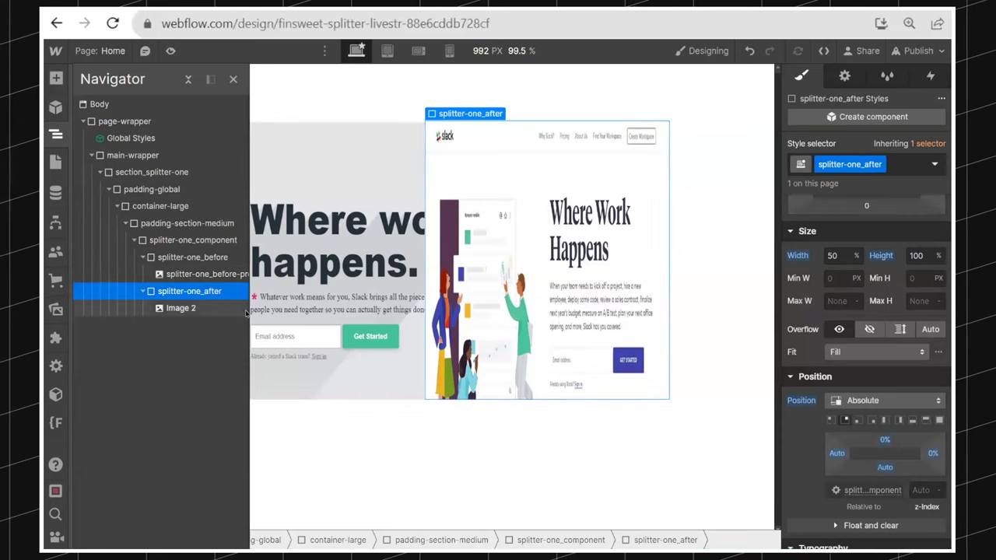
{"action": "left_click", "coordinate": [183, 308]}
{"action": "scroll", "coordinate": [881, 415], "scroll_direction": "up", "scroll_amount": 3}
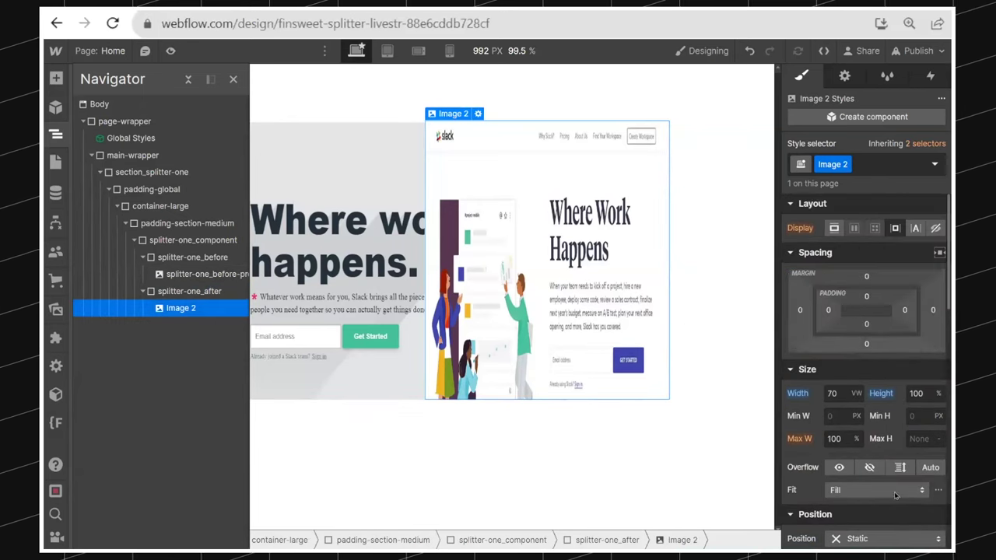
{"action": "left_click", "coordinate": [834, 438]}
{"action": "scroll", "coordinate": [843, 386], "scroll_direction": "down", "scroll_amount": 3}
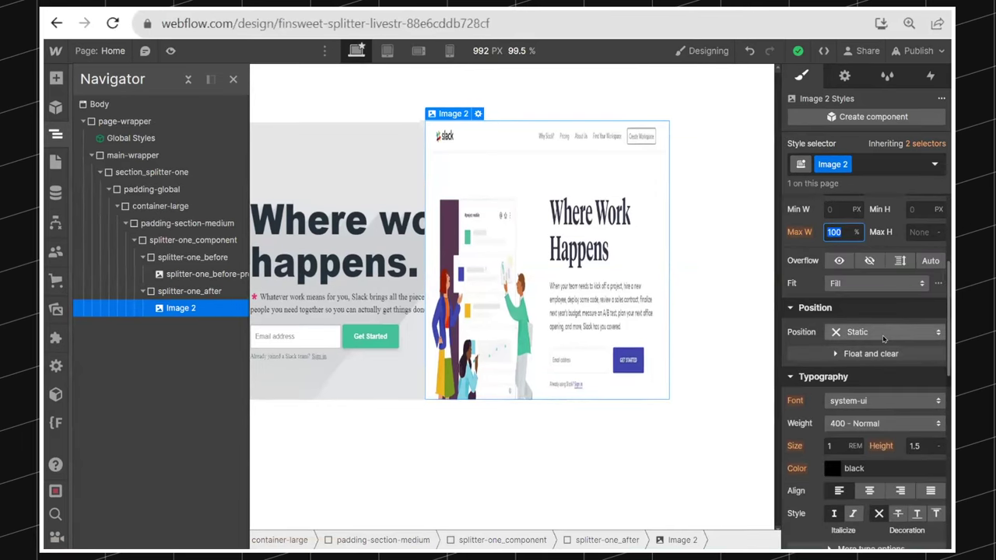
{"action": "left_click", "coordinate": [875, 332]}
{"action": "left_click", "coordinate": [864, 365]}
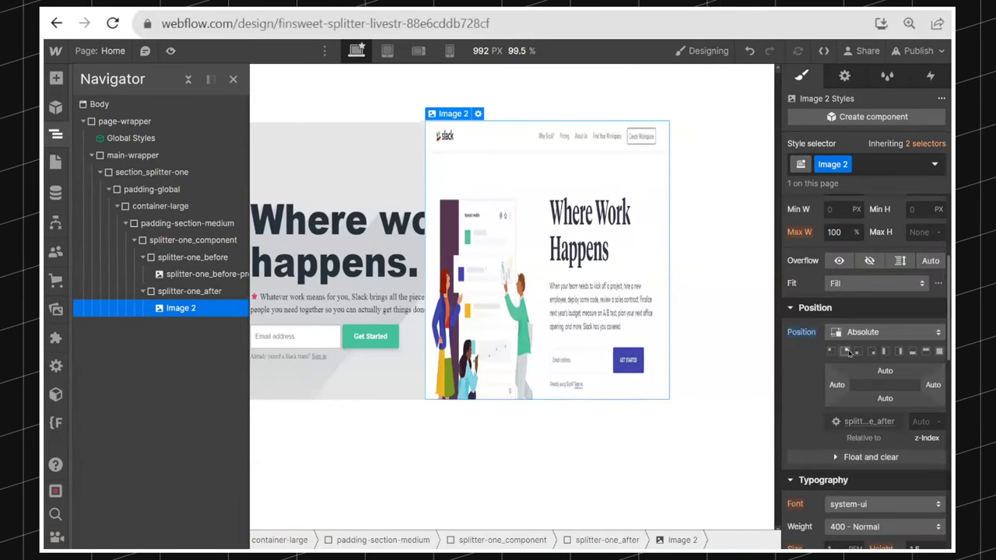
{"action": "scroll", "coordinate": [856, 358], "scroll_direction": "up", "scroll_amount": 3}
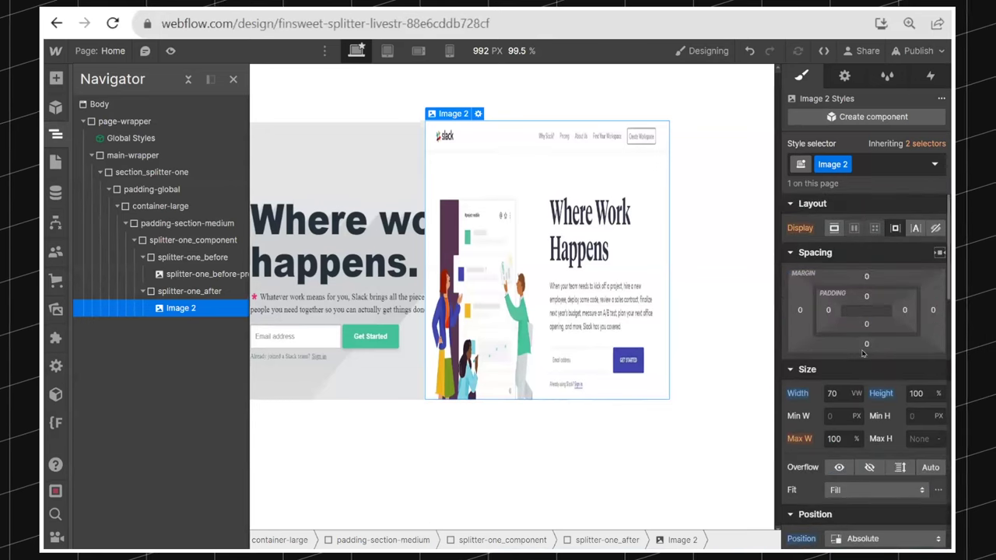
Set the max width of the image inside splitter-one_after to None
{"action": "left_click", "coordinate": [189, 292]}
{"action": "left_click", "coordinate": [179, 308]}
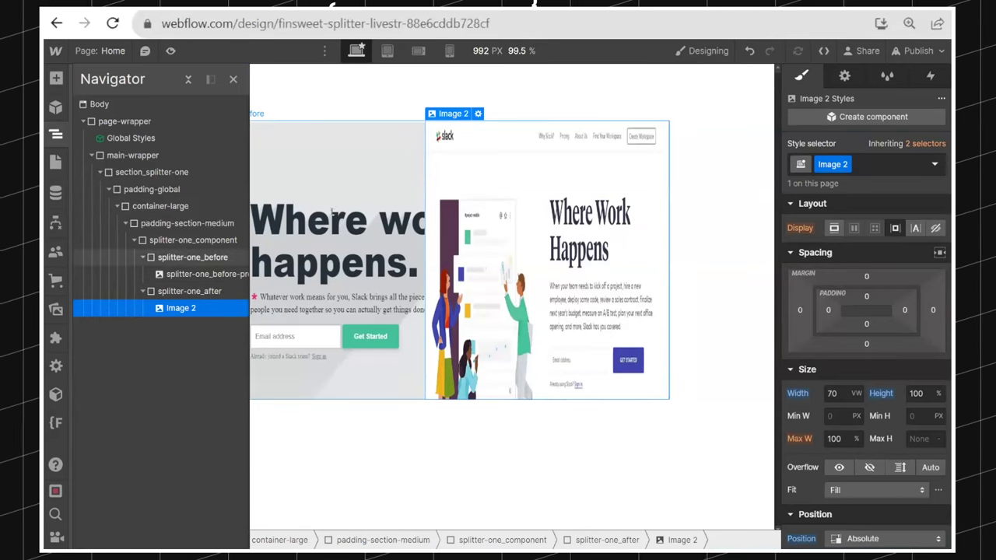
{"action": "left_click", "coordinate": [194, 240]}
{"action": "scroll", "coordinate": [866, 350], "scroll_direction": "down", "scroll_amount": 2}
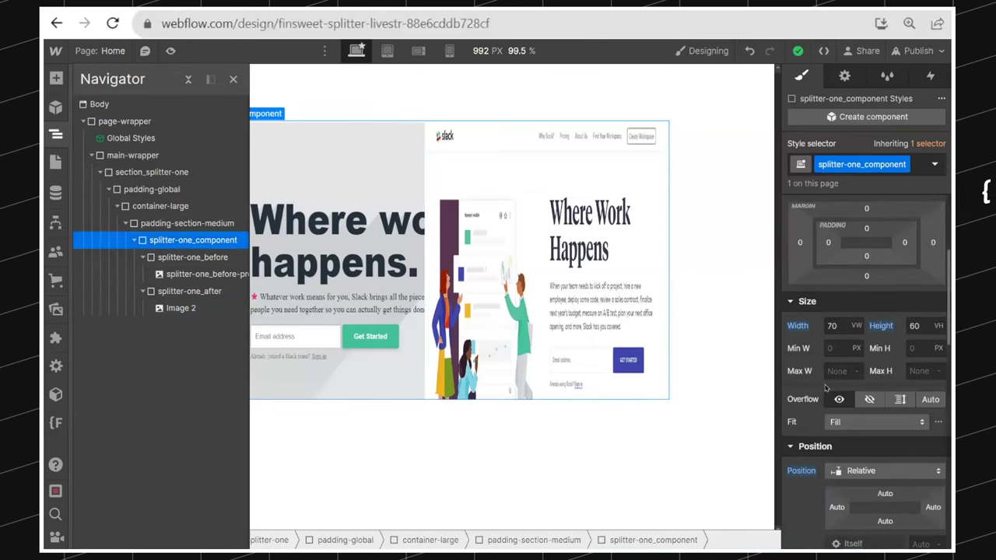
{"action": "left_click", "coordinate": [663, 325]}
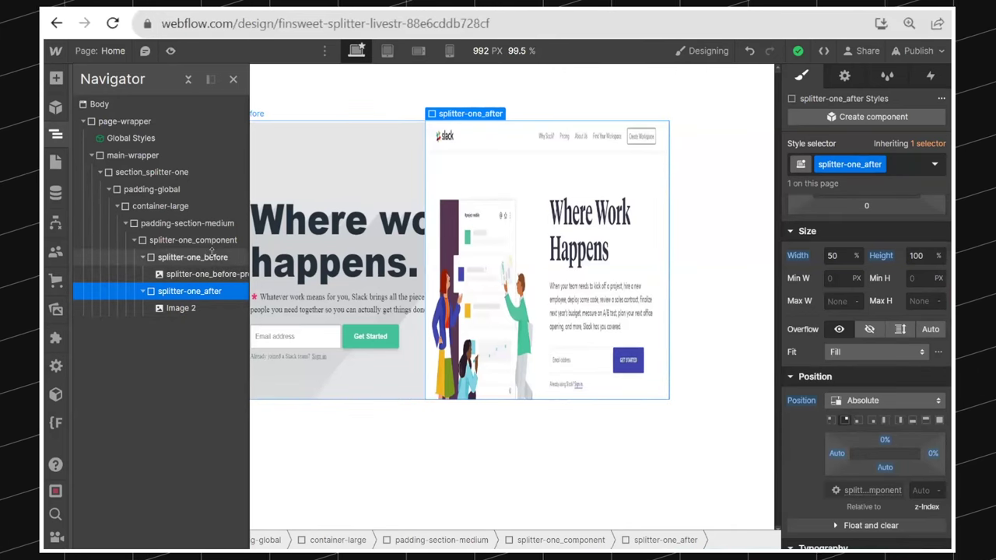
{"action": "left_click", "coordinate": [181, 308]}
{"action": "left_click", "coordinate": [828, 438]}
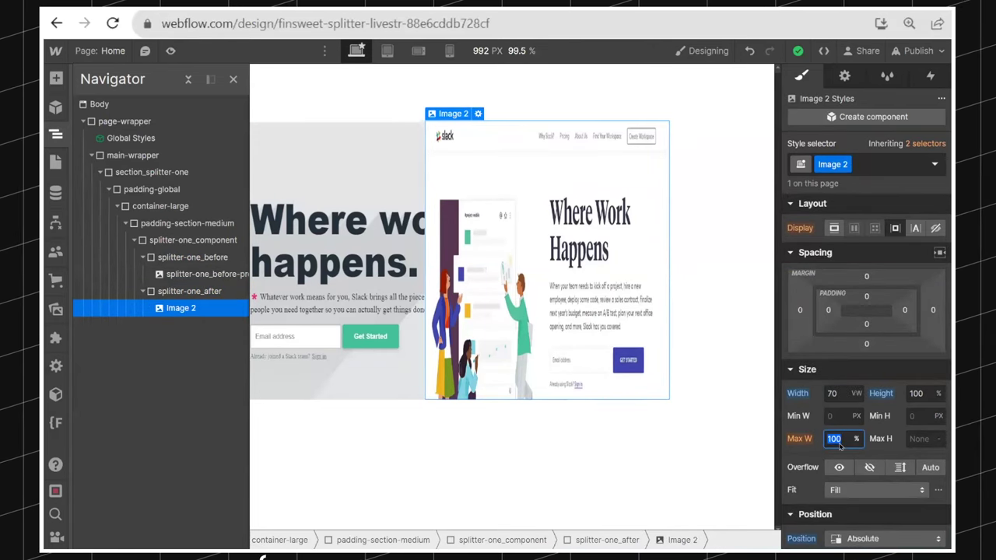
{"action": "key", "text": "BackSpace"}
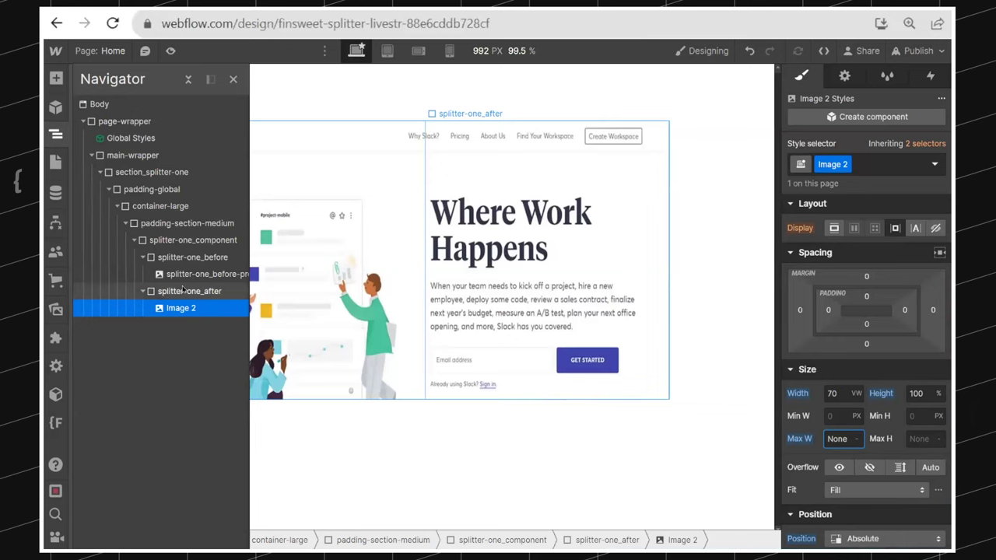
Set the overflow of the splitter-one_after container to hidden
{"action": "left_click", "coordinate": [209, 275]}
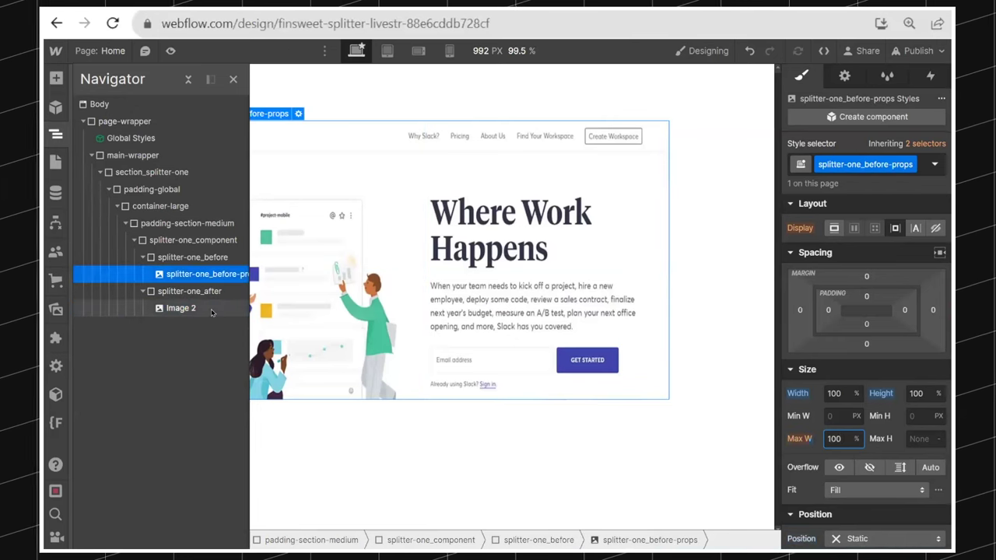
{"action": "left_click", "coordinate": [216, 302]}
{"action": "left_click", "coordinate": [216, 292]}
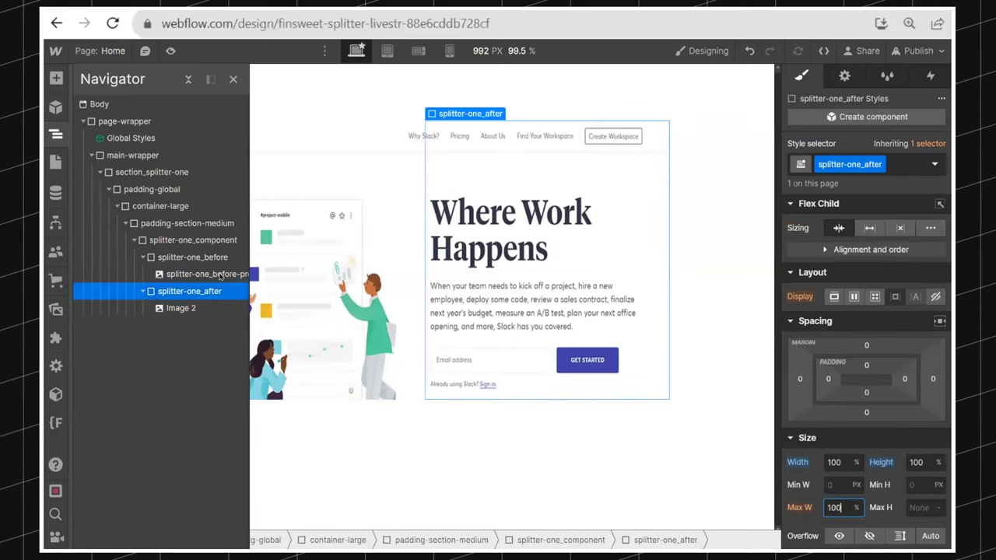
{"action": "scroll", "coordinate": [895, 424], "scroll_direction": "down", "scroll_amount": 3}
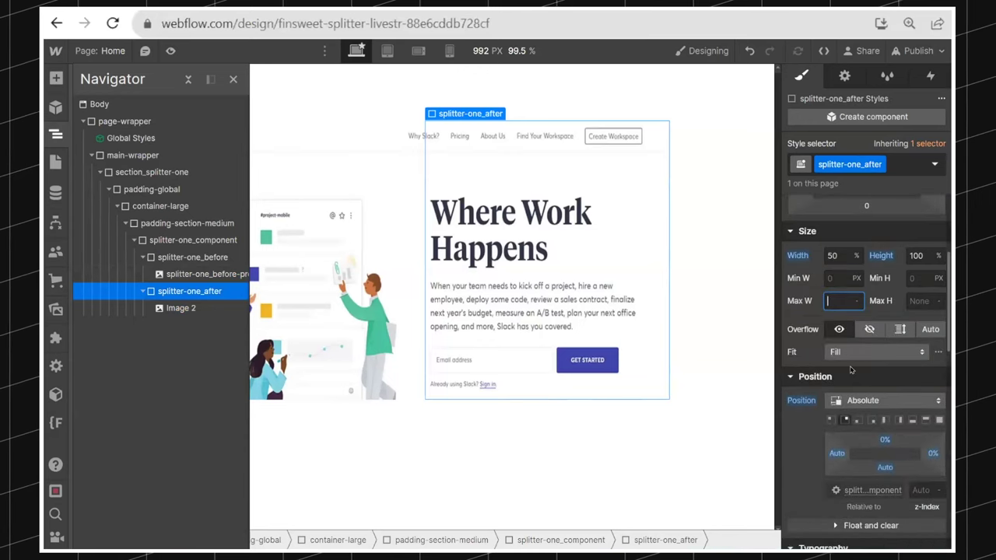
{"action": "left_click", "coordinate": [869, 329]}
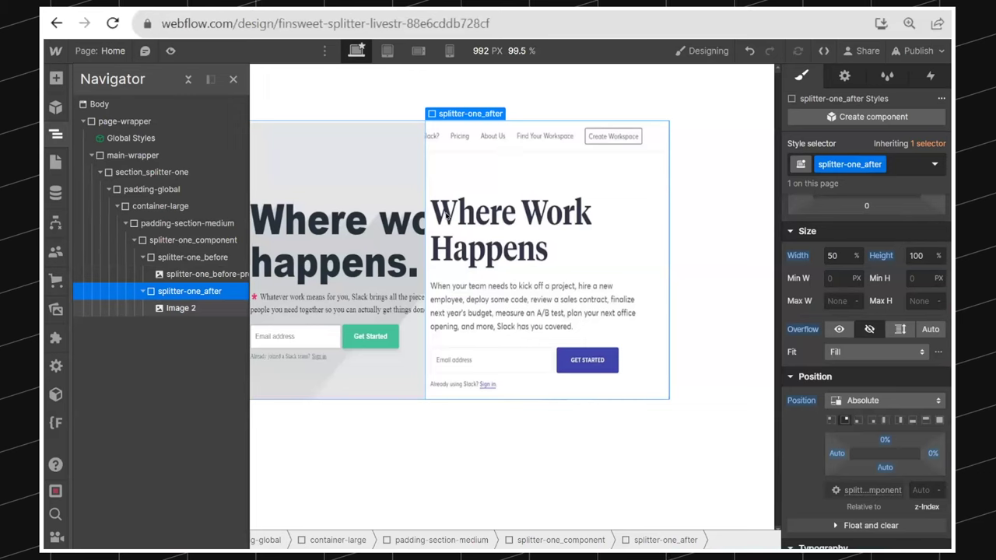
Set the after image's overflow to hidden and rename its class to splitter-one_after-props
{"action": "left_click", "coordinate": [478, 267]}
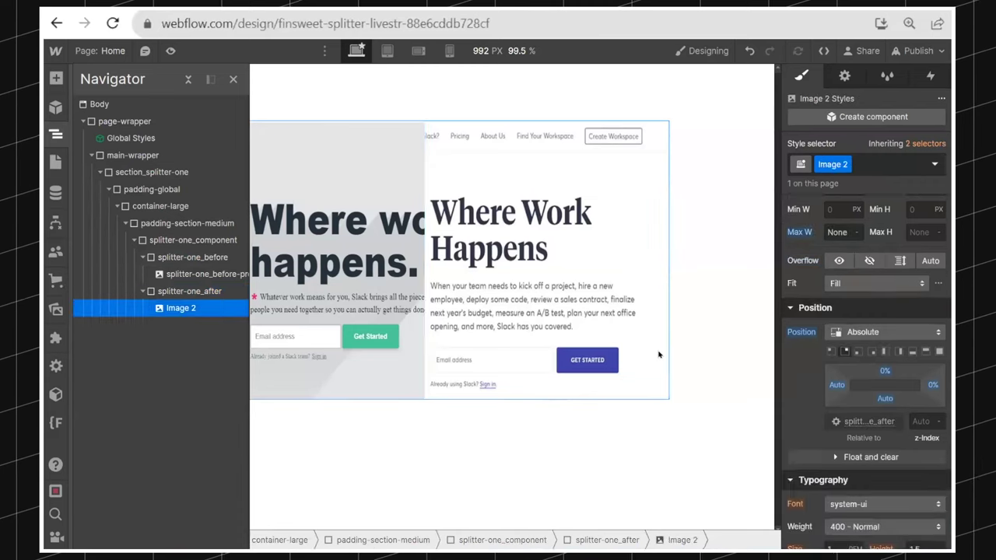
{"action": "left_click", "coordinate": [829, 164]}
{"action": "key", "text": "BackSpace"}
{"action": "type", "text": "splitter-one_after-props"}
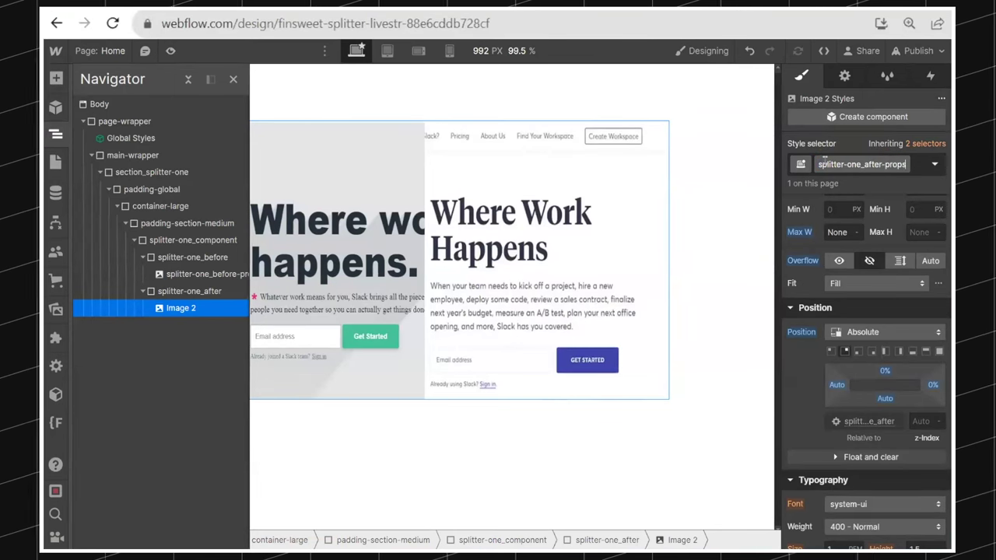
{"action": "key", "text": "Return"}
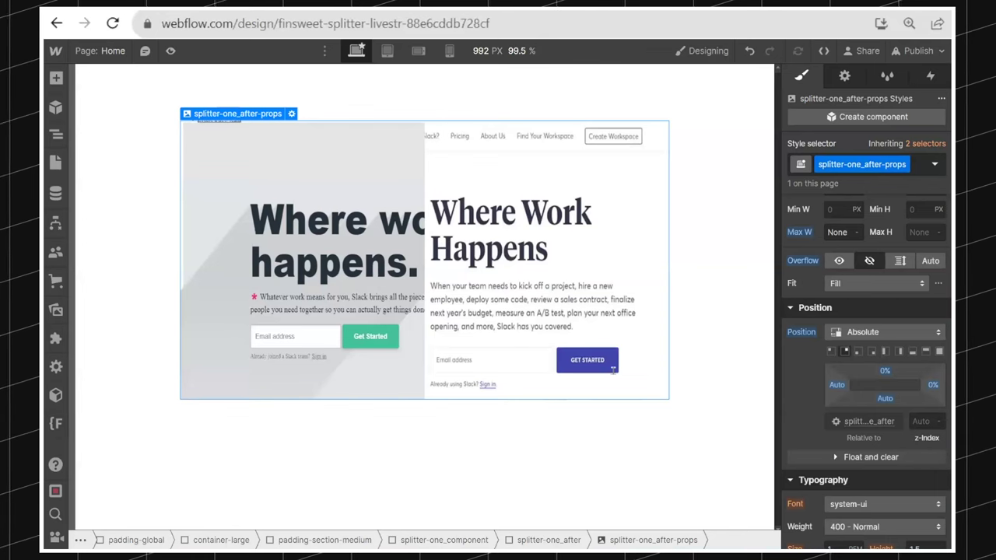
Add the custom attribute dc-splitter with the value after to splitter-one_after
{"action": "key", "text": "z"}
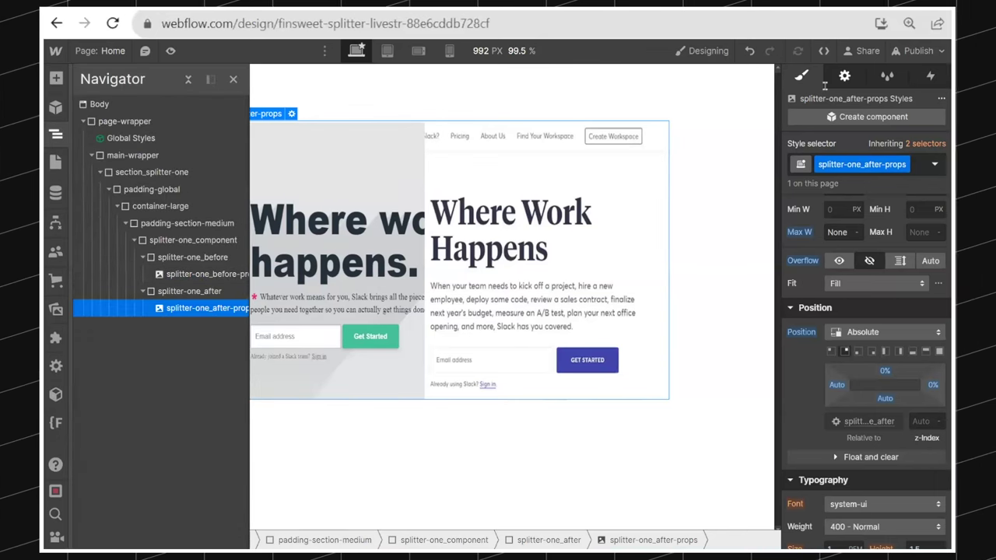
{"action": "left_click", "coordinate": [187, 291]}
{"action": "key", "text": "d"}
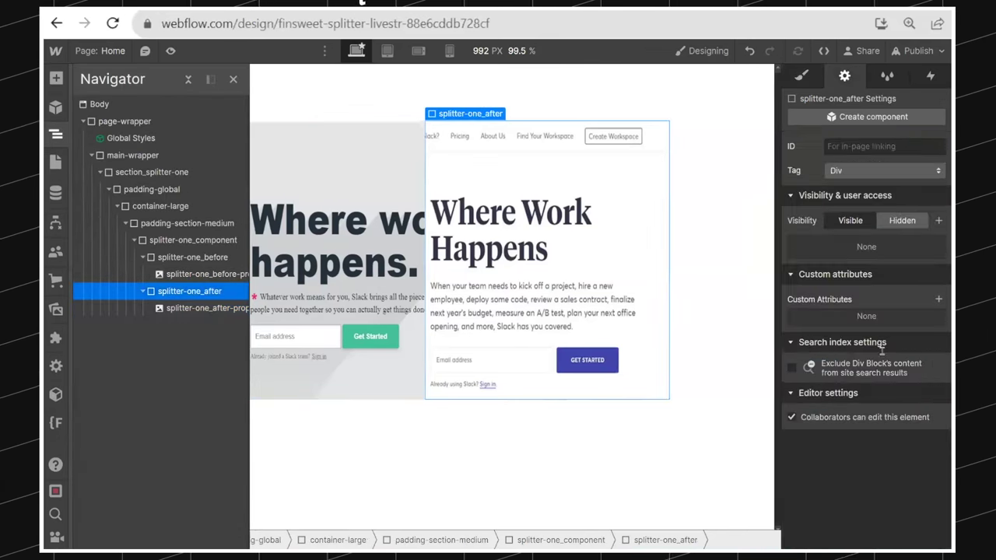
{"action": "left_click", "coordinate": [937, 300]}
{"action": "type", "text": "dc-splitter"}
{"action": "key", "text": "Tab"}
{"action": "type", "text": "af"}
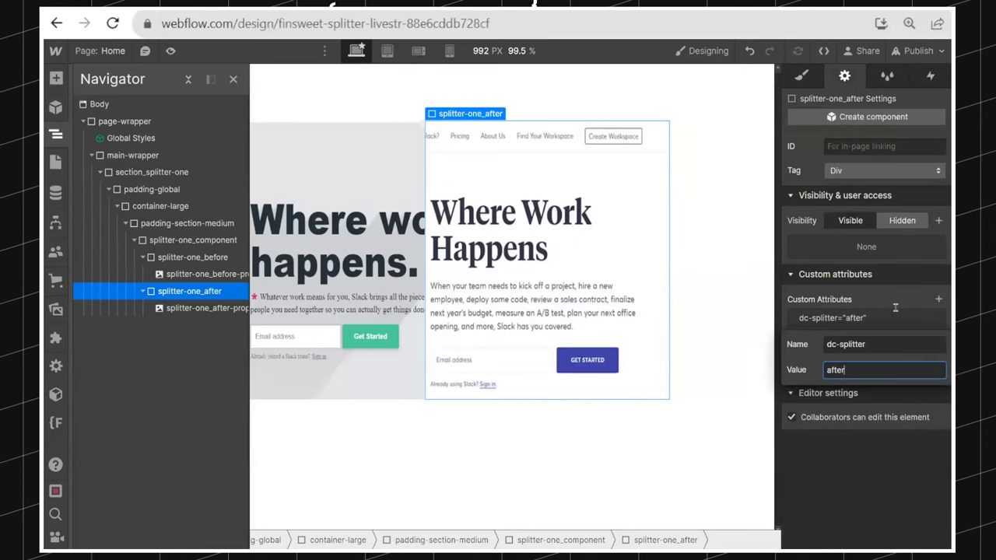
{"action": "key", "text": "Return"}
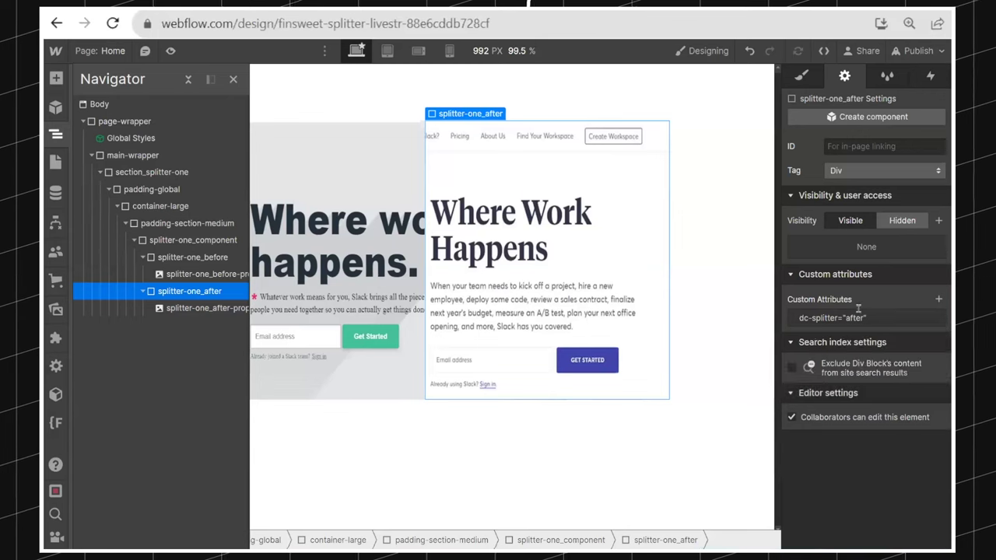
Publish the site and try sliding the before-and-after splitter across the images on the live page
{"action": "left_click", "coordinate": [920, 51]}
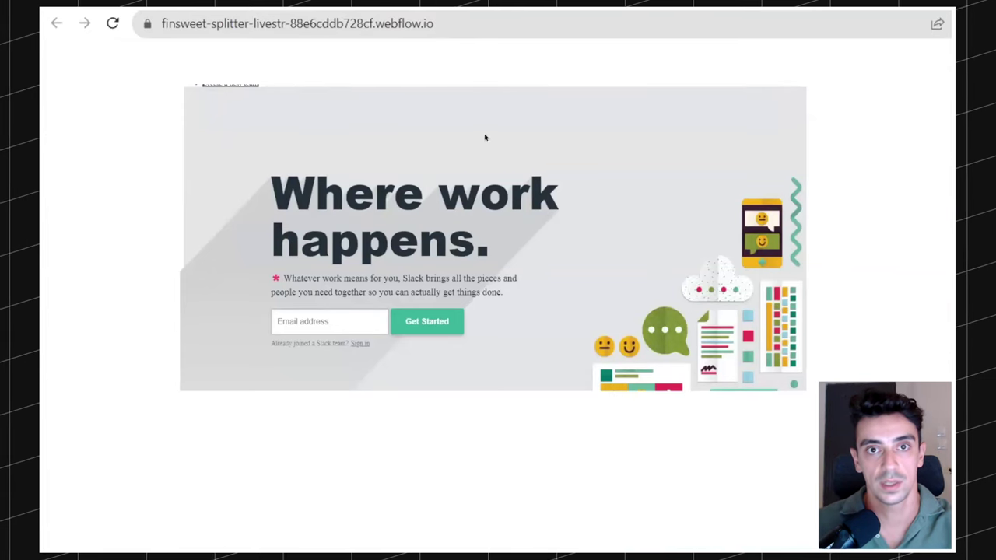
{"action": "left_click_drag", "start_coordinate": [804, 190], "coordinate": [233, 226]}
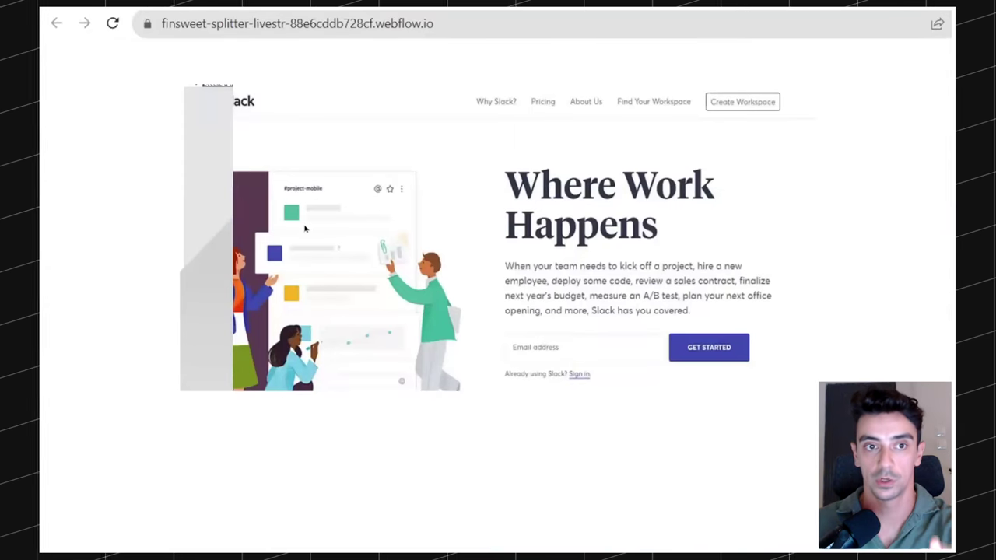
{"action": "left_click_drag", "start_coordinate": [240, 212], "coordinate": [463, 269]}
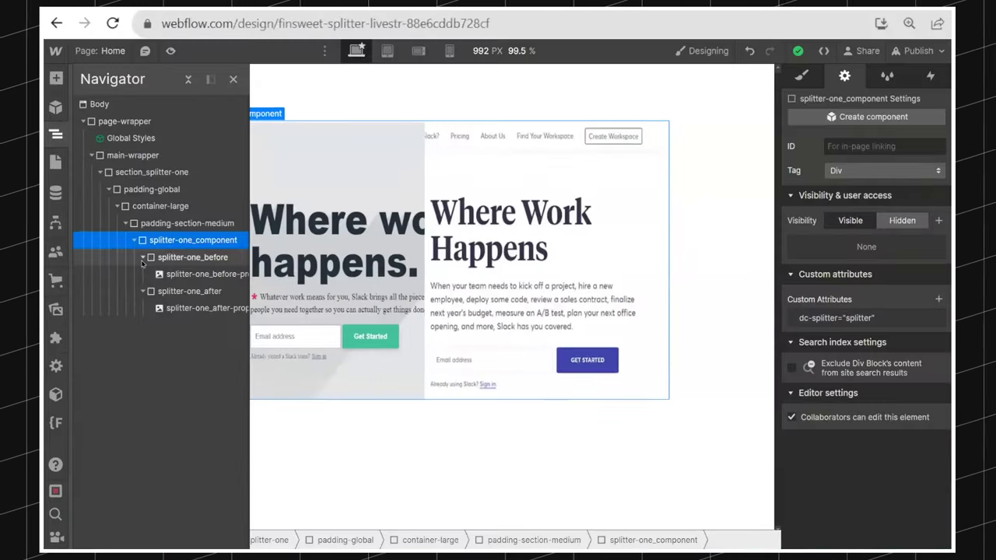
Add a new div block inside splitter-one_component, after splitter-one_before and splitter-one_after
{"action": "left_click", "coordinate": [142, 257]}
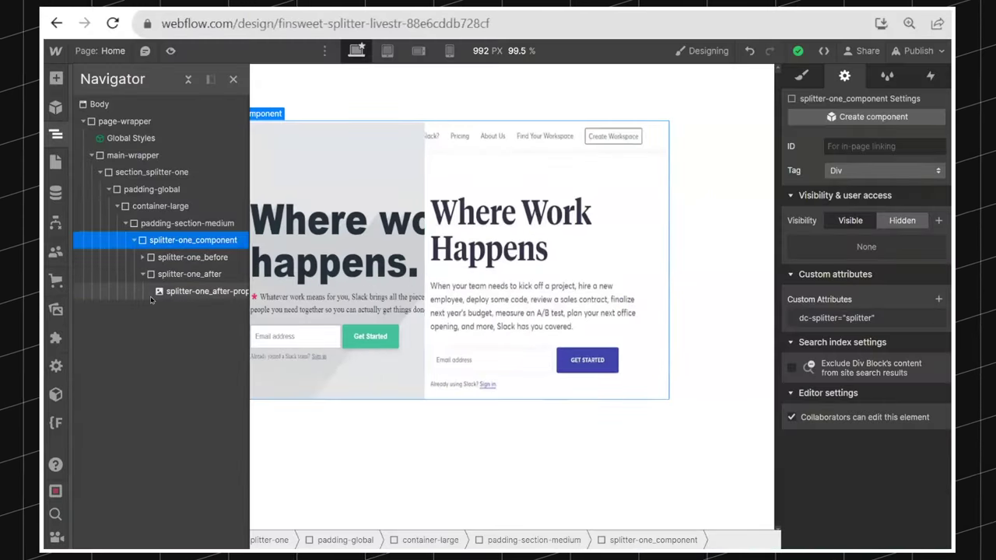
{"action": "left_click", "coordinate": [142, 274]}
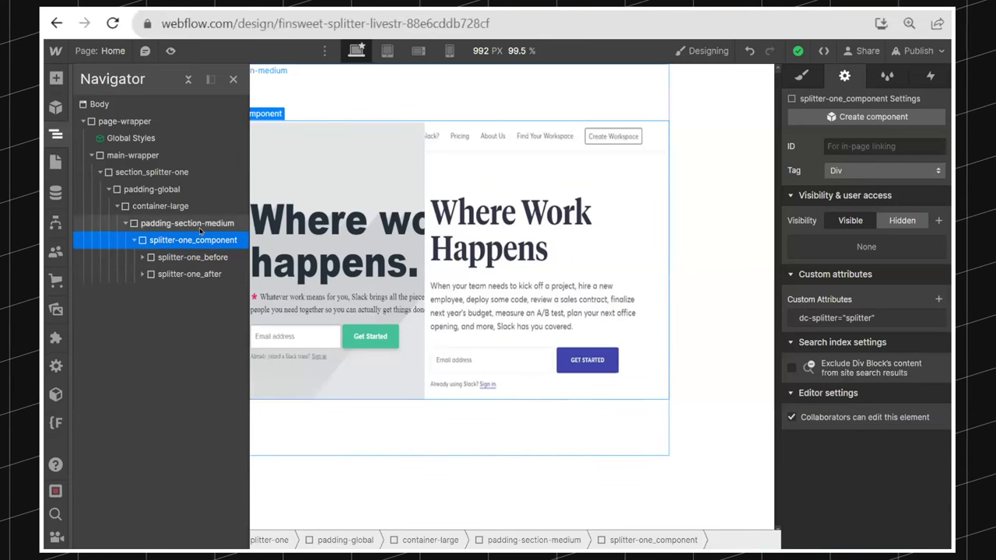
{"action": "key", "text": "ctrl+e"}
{"action": "type", "text": "d"}
{"action": "key", "text": "Return"}
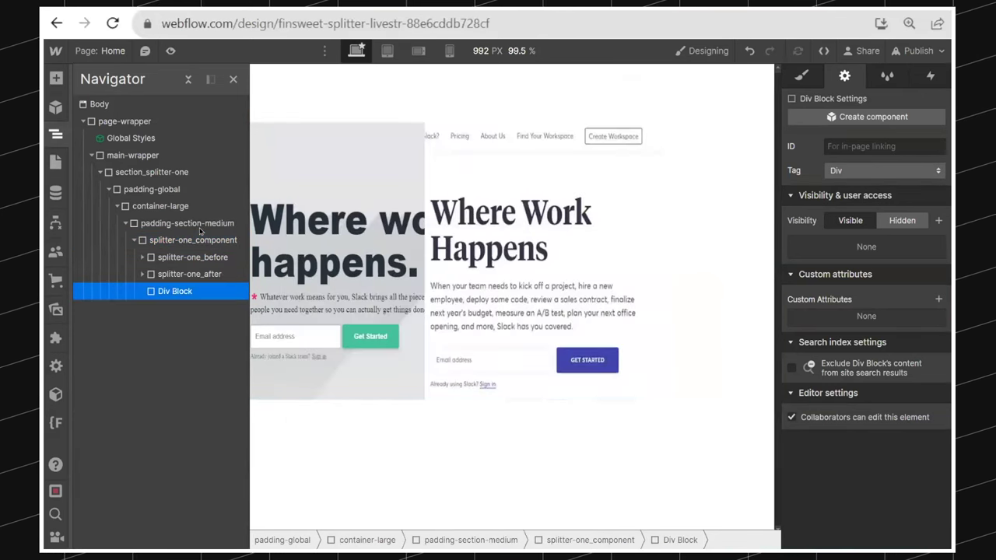
Give the new div block the class splitter-one_handlebar
{"action": "left_click", "coordinate": [816, 81]}
{"action": "left_click", "coordinate": [881, 162]}
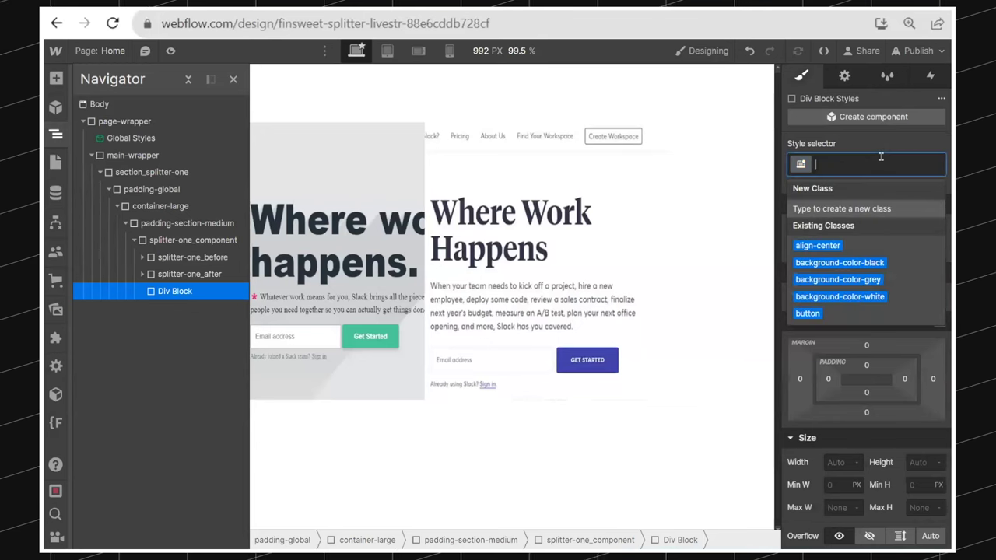
{"action": "type", "text": "splitte"}
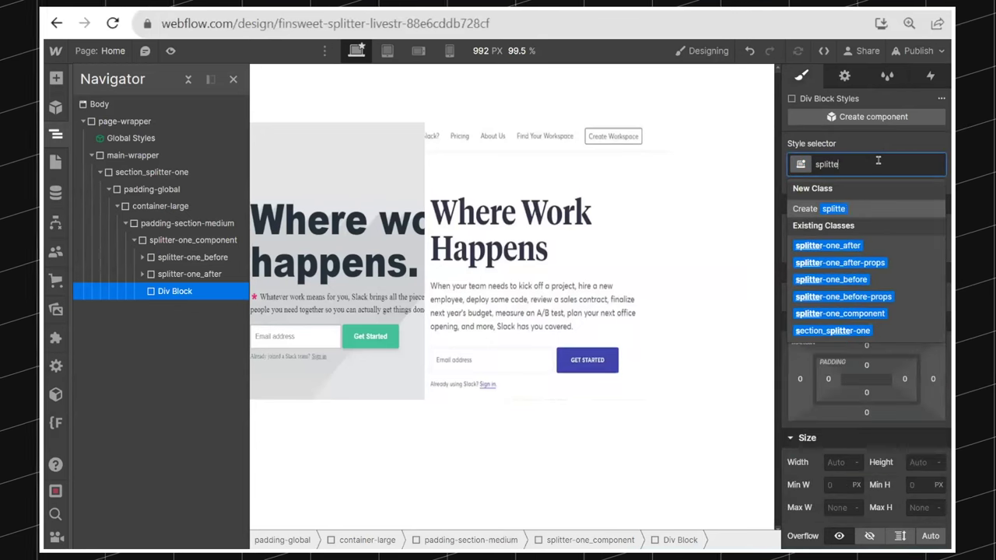
{"action": "type", "text": "r-one_handlebar"}
{"action": "key", "text": "Return"}
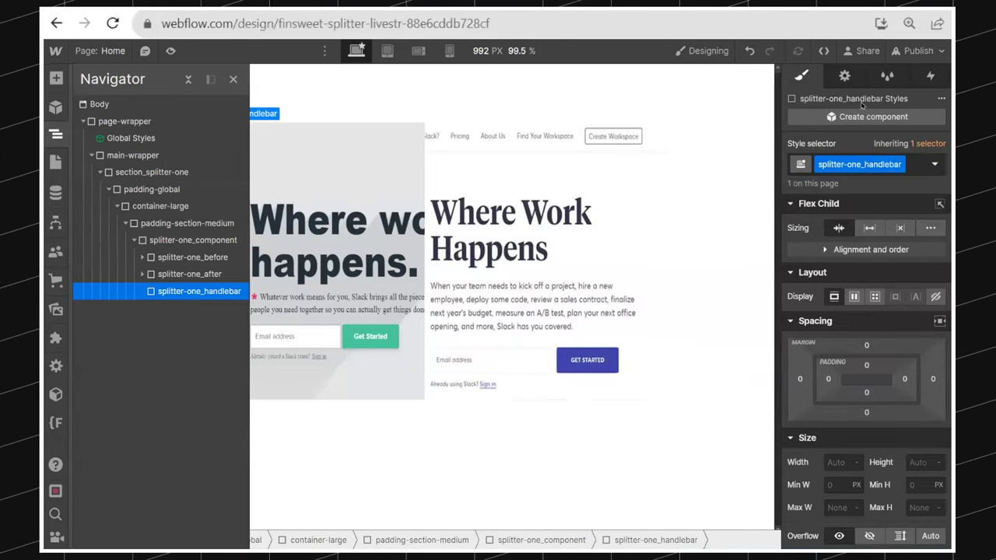
Add the custom attribute dc-splitter with the value handle to splitter-one_handlebar
{"action": "left_click", "coordinate": [845, 75]}
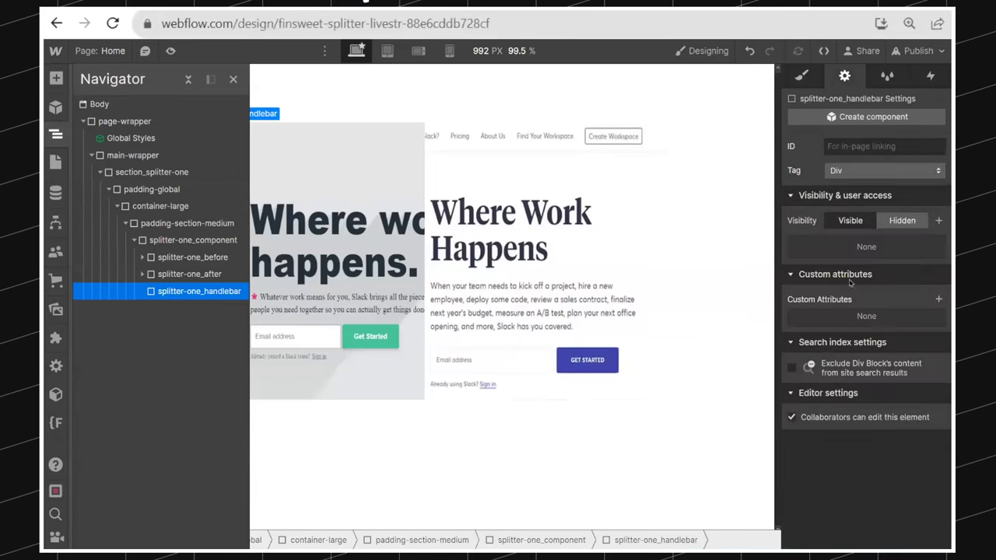
{"action": "left_click", "coordinate": [938, 299]}
{"action": "type", "text": "dc"}
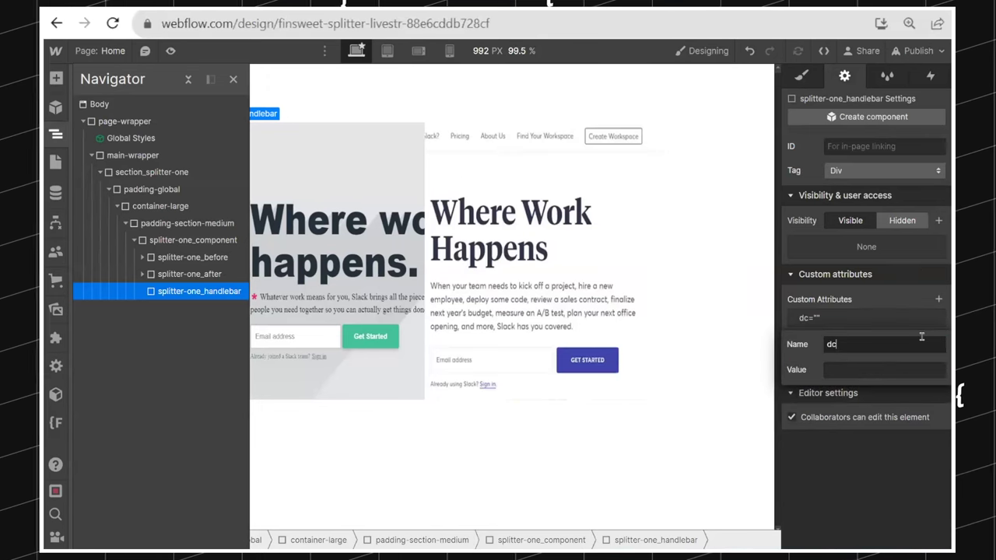
{"action": "type", "text": "-splitter"}
{"action": "key", "text": "Tab"}
{"action": "type", "text": "handle"}
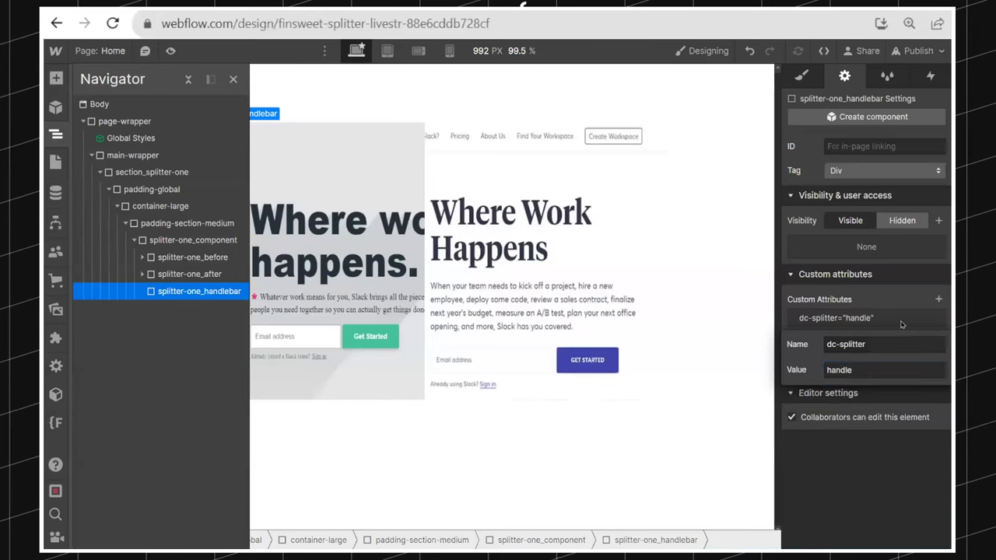
{"action": "key", "text": "Return"}
Set the splitter-one_handlebar height to 100% and its width to 0.75 rem
{"action": "left_click", "coordinate": [801, 75]}
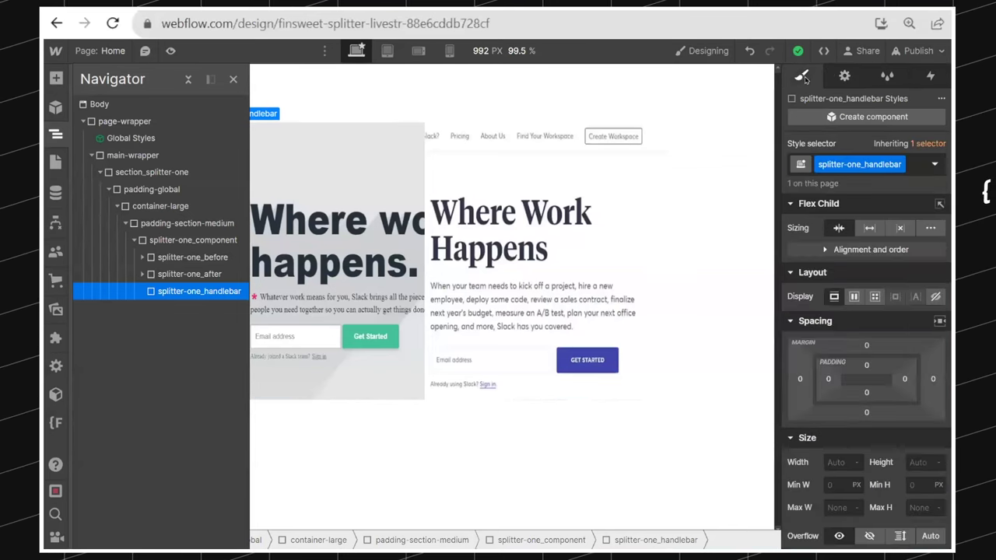
{"action": "left_click", "coordinate": [232, 78]}
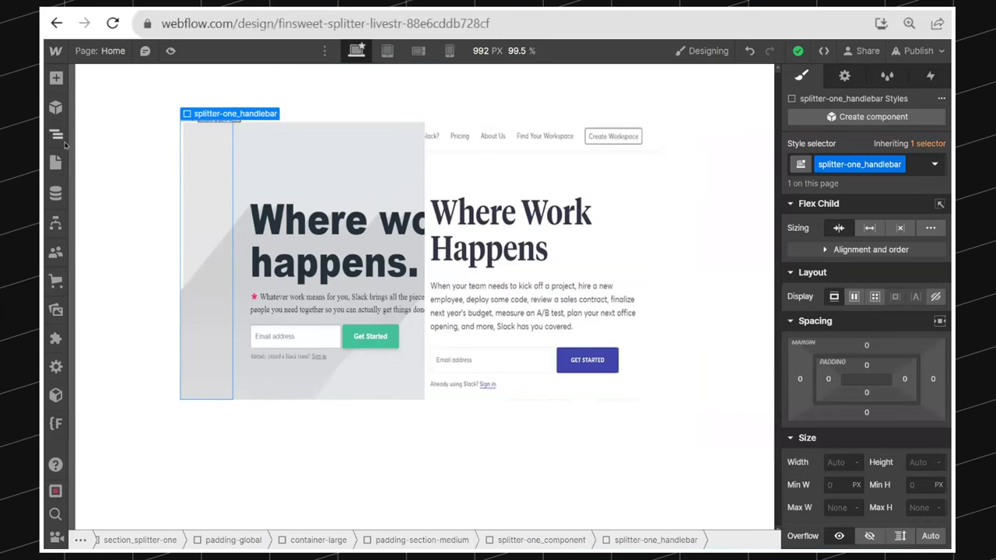
{"action": "key", "text": "z"}
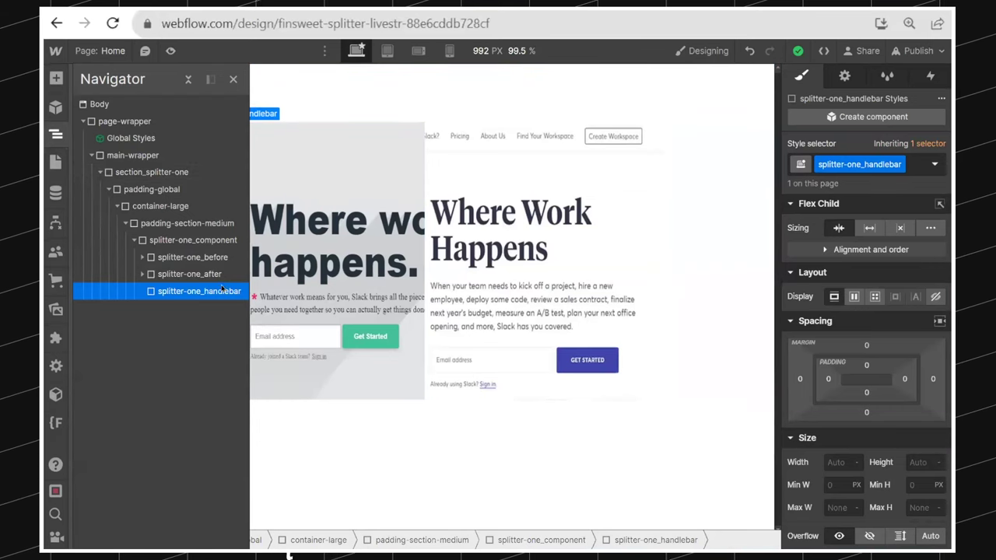
{"action": "key", "text": "z"}
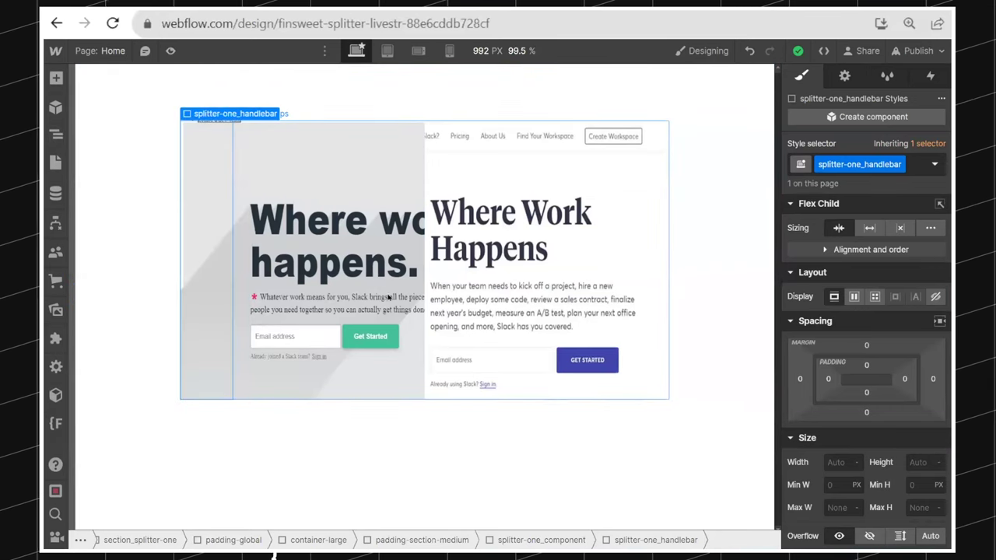
{"action": "scroll", "coordinate": [856, 249], "scroll_direction": "down", "scroll_amount": 3}
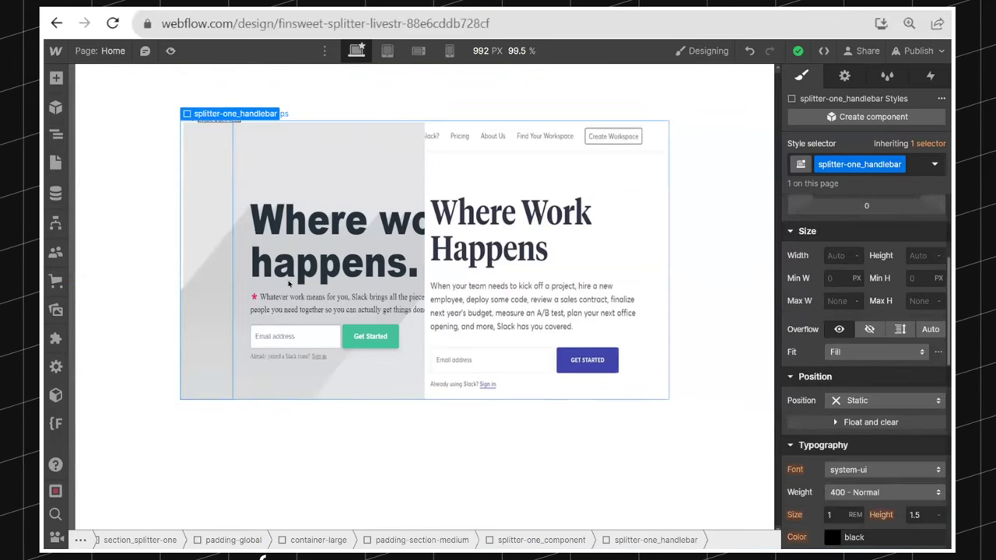
{"action": "left_click", "coordinate": [918, 255]}
{"action": "type", "text": "100%"}
{"action": "key", "text": "Return"}
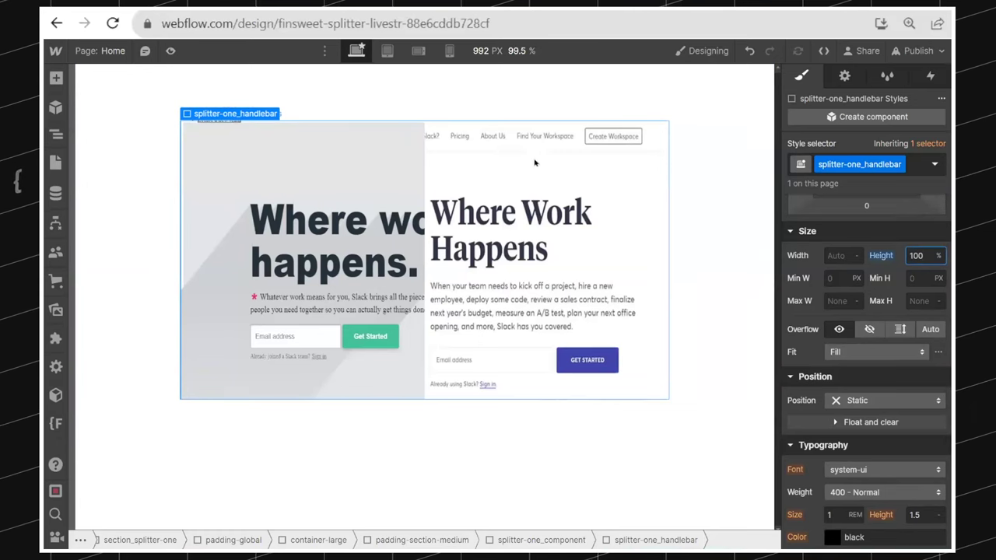
{"action": "left_click", "coordinate": [829, 255]}
{"action": "type", "text": "0.75rem"}
{"action": "key", "text": "Return"}
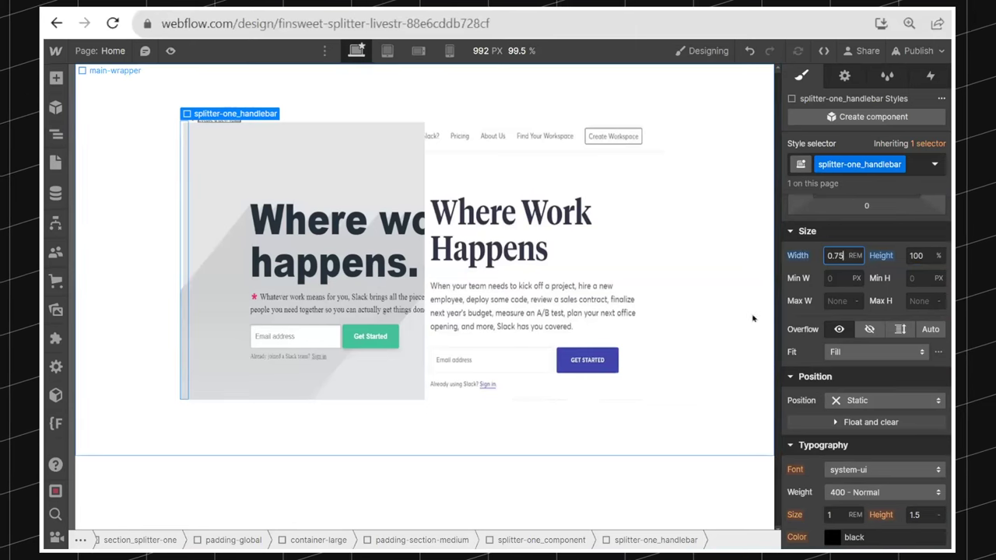
Give splitter-one_handlebar a bright green background color, #03ff25
{"action": "scroll", "coordinate": [848, 273], "scroll_direction": "down", "scroll_amount": 5}
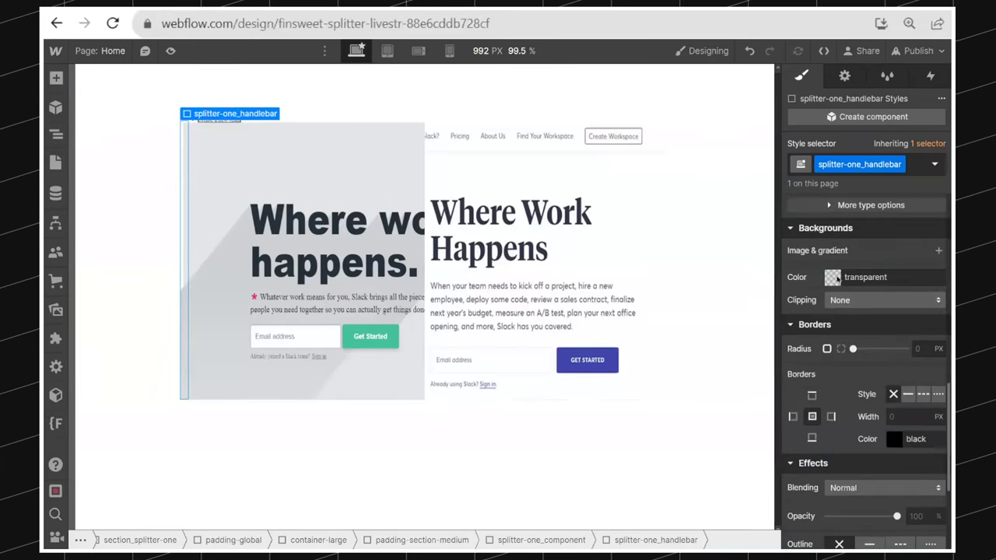
{"action": "left_click", "coordinate": [848, 277]}
{"action": "left_click", "coordinate": [872, 411]}
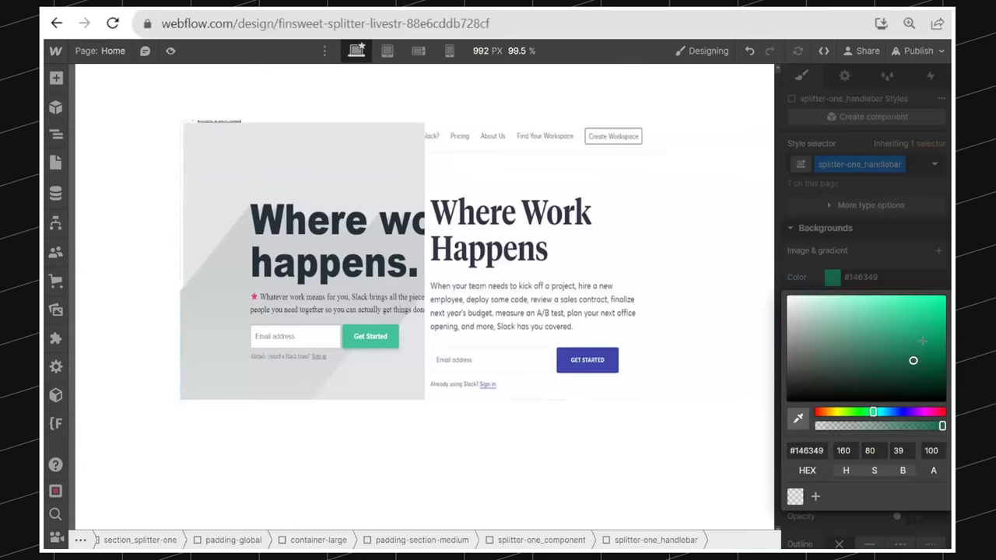
{"action": "left_click", "coordinate": [861, 412]}
{"action": "left_click_drag", "start_coordinate": [934, 328], "coordinate": [943, 296]}
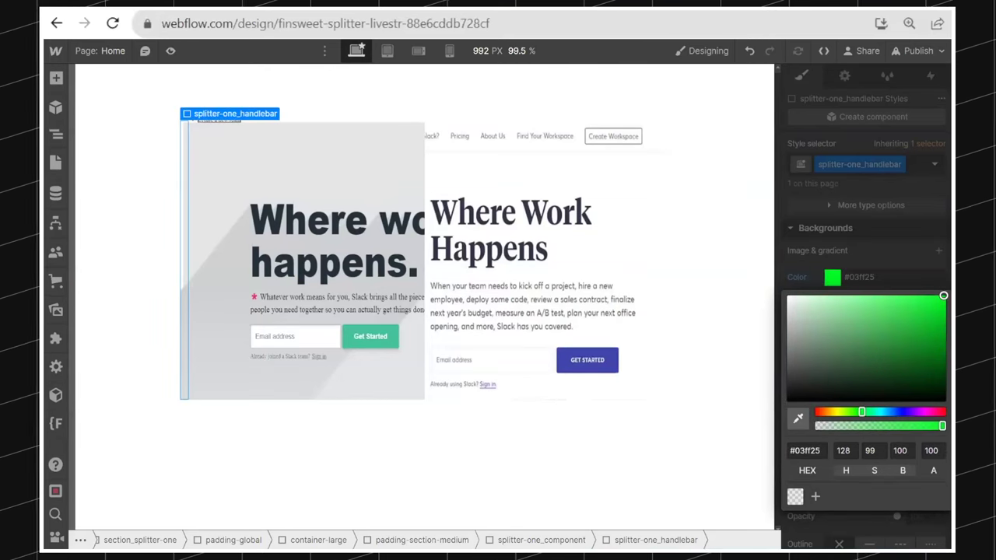
{"action": "left_click", "coordinate": [911, 218]}
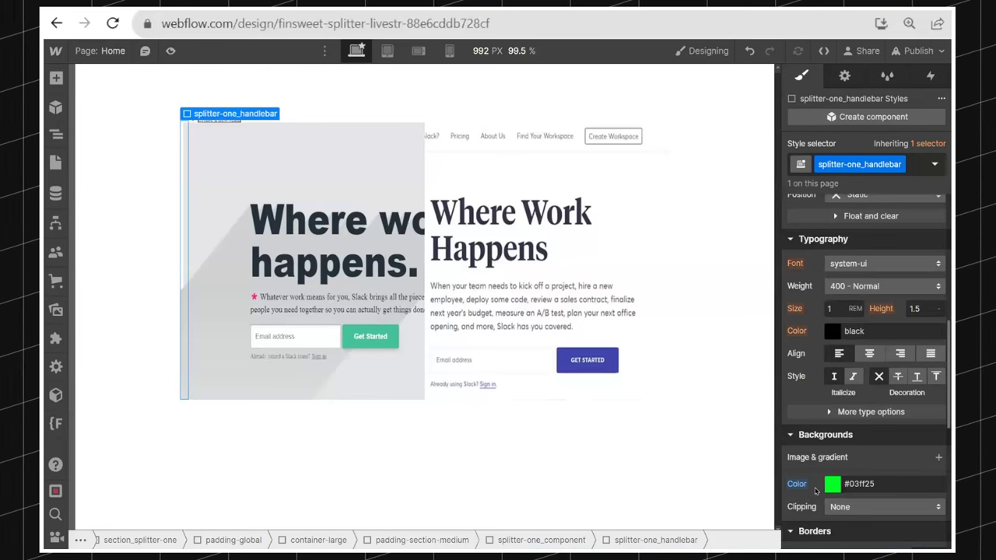
Position splitter-one_handlebar absolutely within splitter-one_component with a left offset of 30%
{"action": "scroll", "coordinate": [862, 480], "scroll_direction": "up", "scroll_amount": 3}
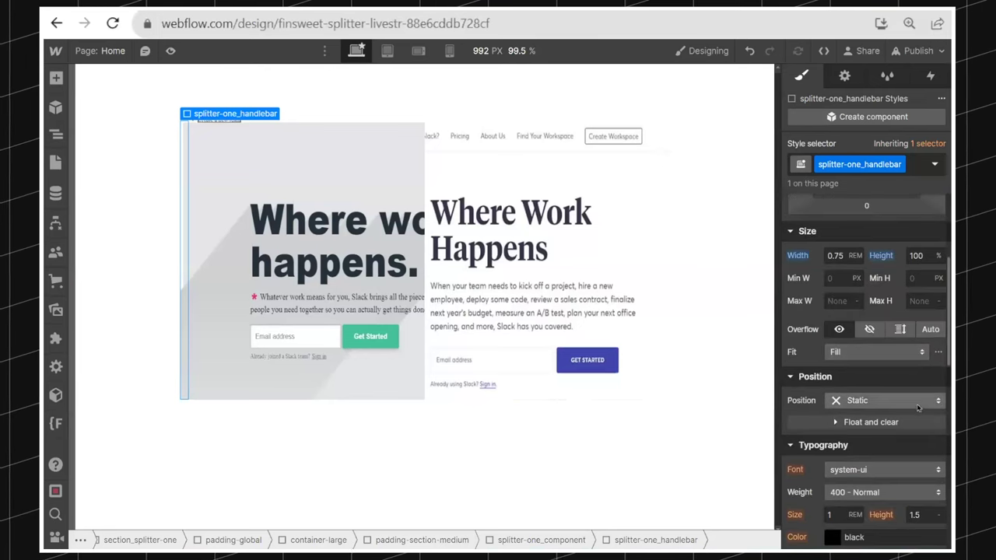
{"action": "left_click", "coordinate": [887, 400]}
{"action": "left_click", "coordinate": [900, 436]}
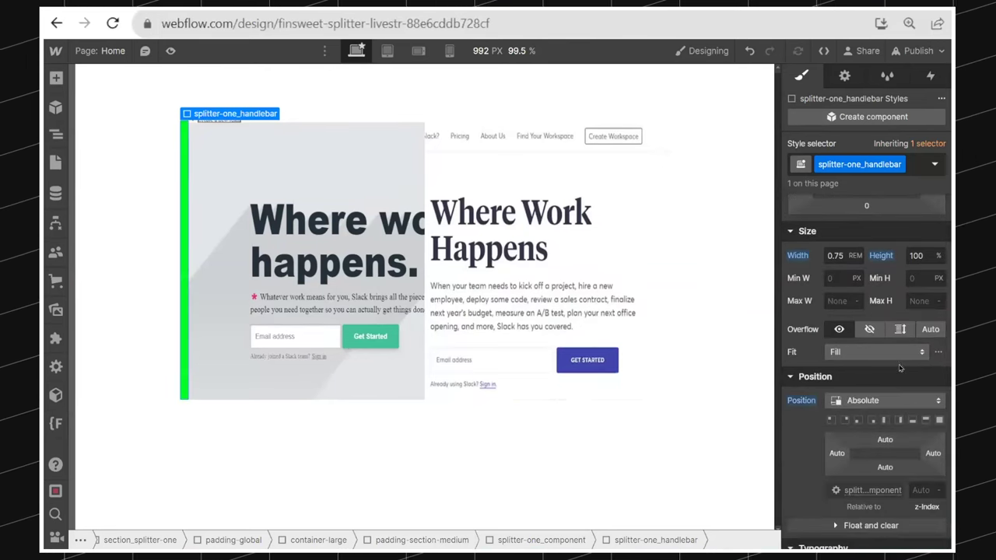
{"action": "left_click", "coordinate": [840, 456]}
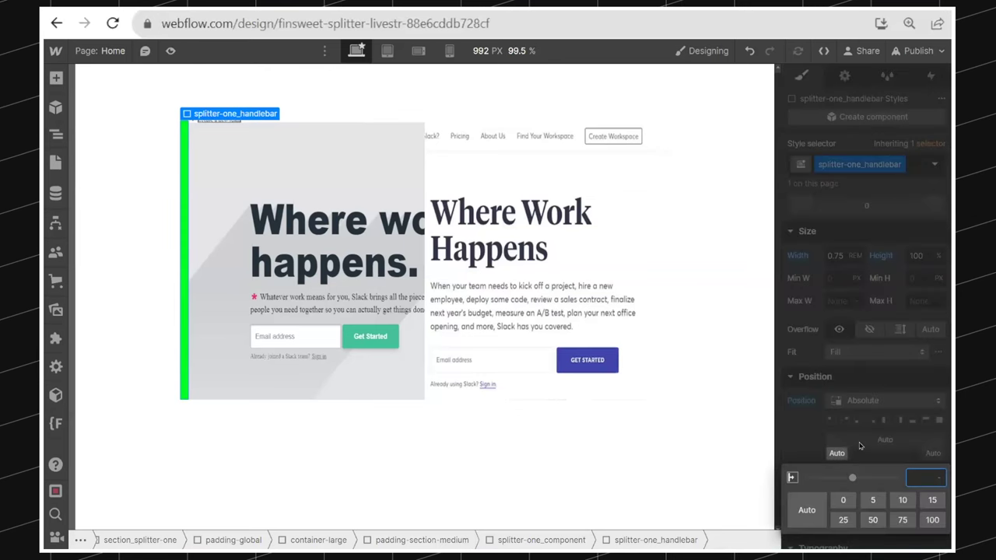
{"action": "type", "text": "30"}
{"action": "key", "text": "Return"}
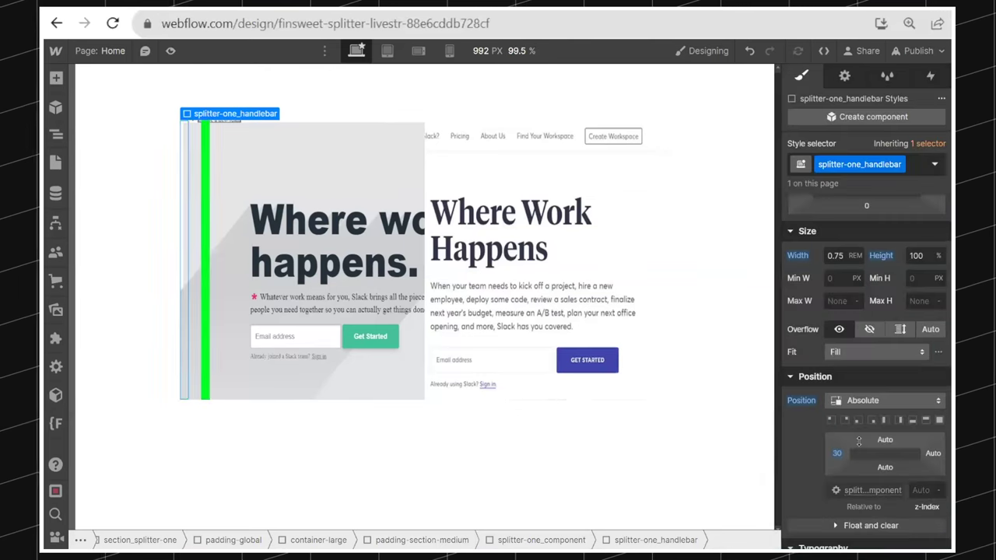
{"action": "left_click", "coordinate": [838, 455]}
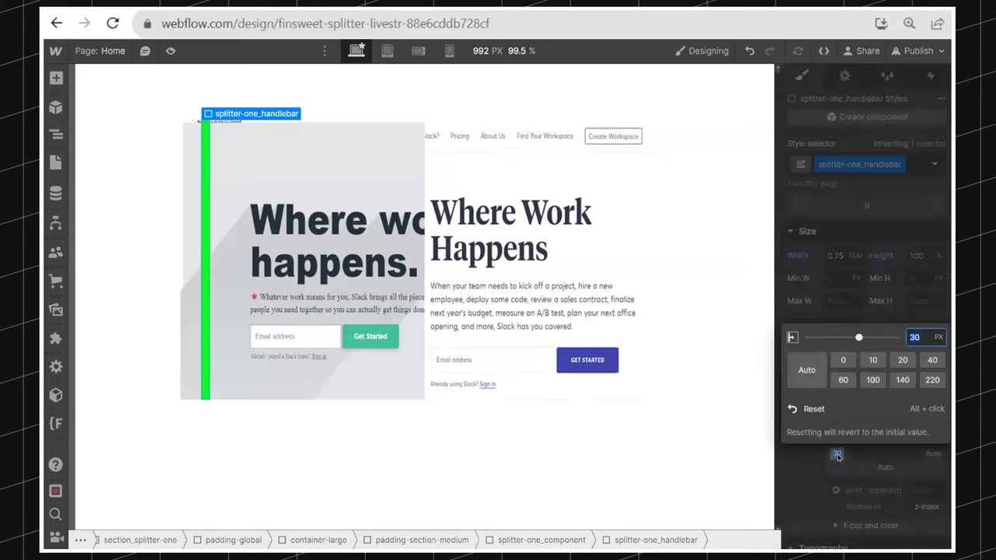
{"action": "type", "text": "30%"}
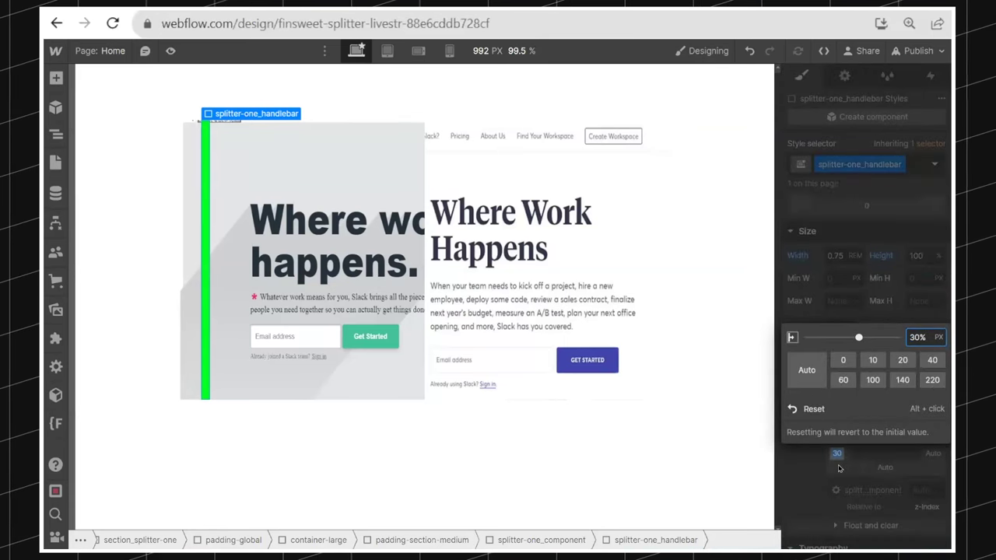
{"action": "key", "text": "Return"}
{"action": "left_click", "coordinate": [873, 296]}
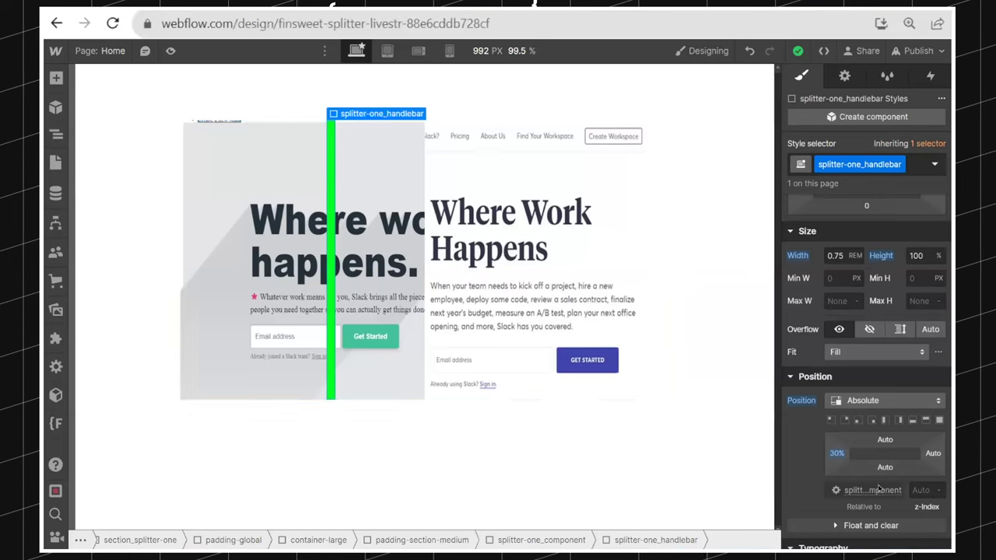
Check the size and position of splitter-one_after, and set the handlebar's left offset to 40%
{"action": "left_click", "coordinate": [833, 452]}
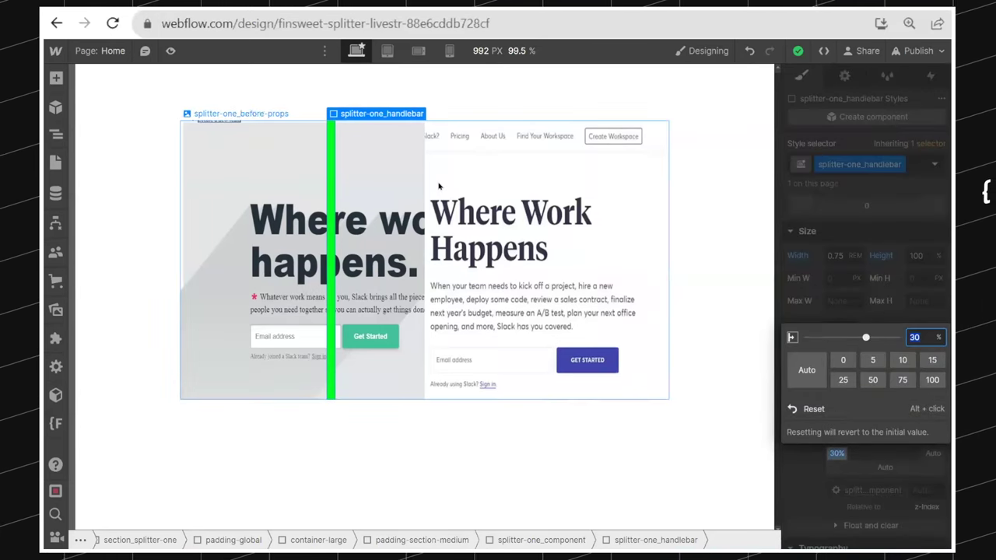
{"action": "type", "text": "z"}
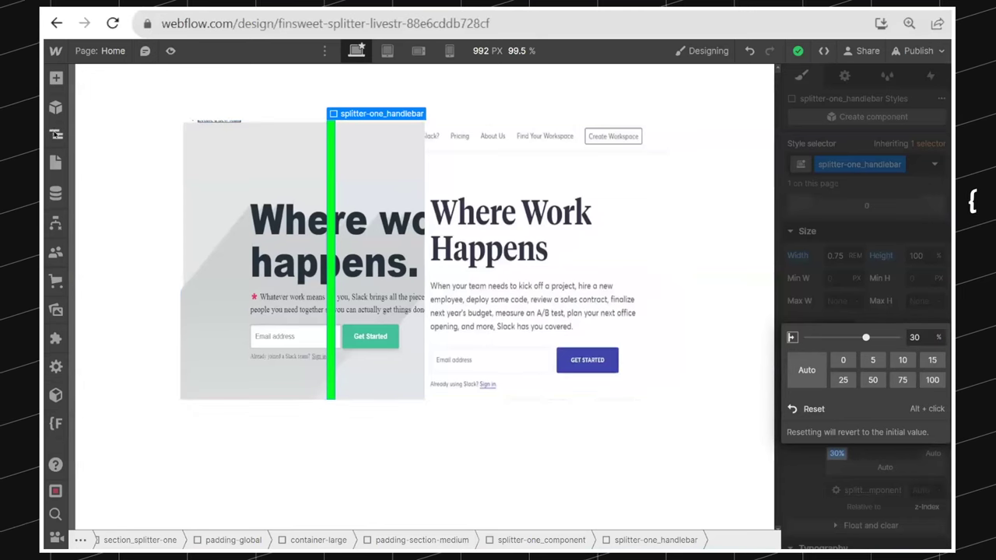
{"action": "type", "text": "z"}
{"action": "left_click", "coordinate": [189, 274]}
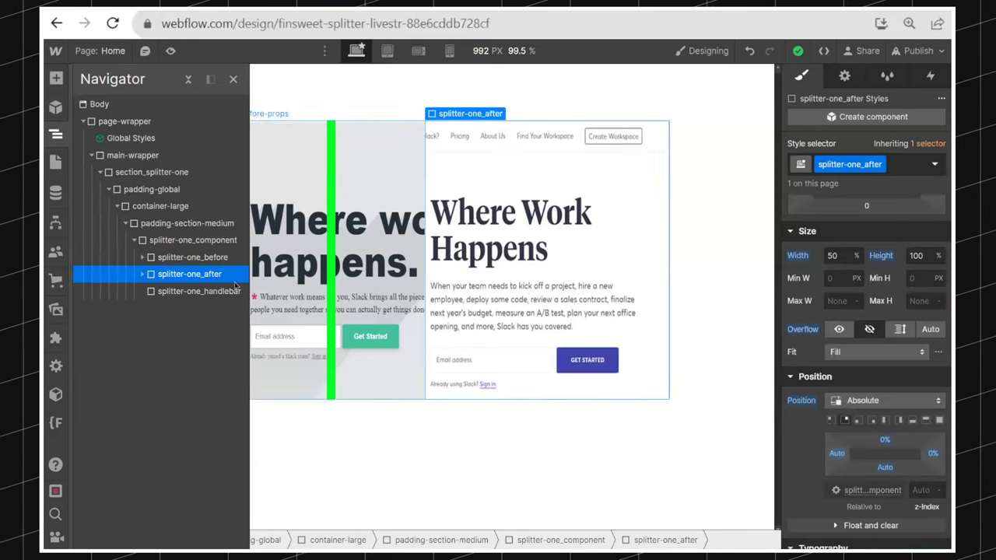
{"action": "left_click", "coordinate": [329, 220]}
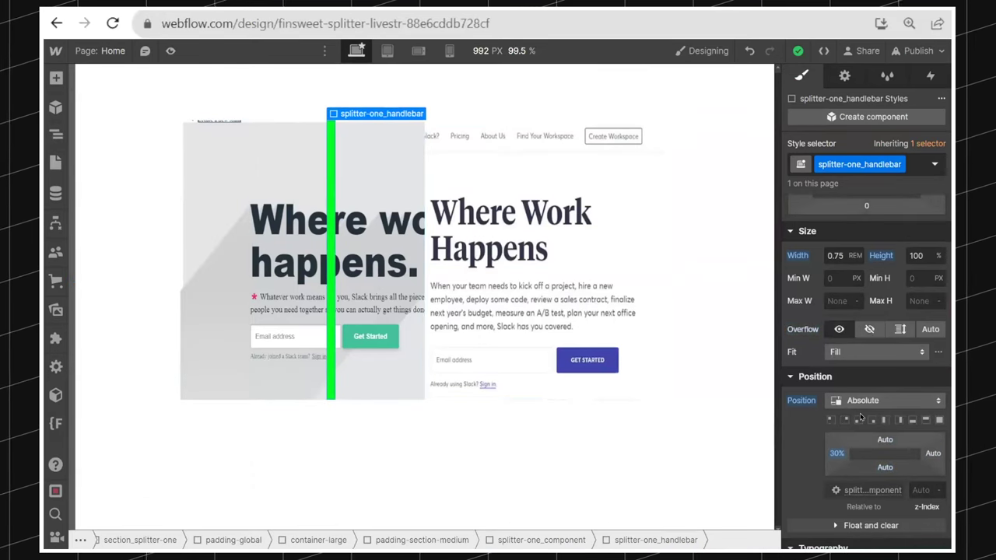
{"action": "left_click", "coordinate": [836, 453]}
{"action": "type", "text": "40"}
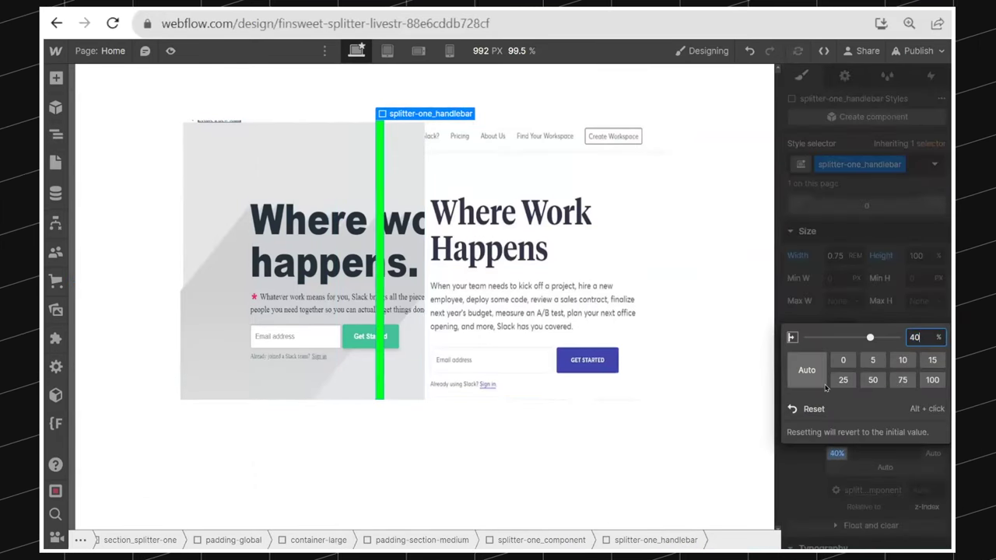
Set splitter-one_handlebar's left offset to 50% and check its custom attribute
{"action": "key", "text": "shift+Up"}
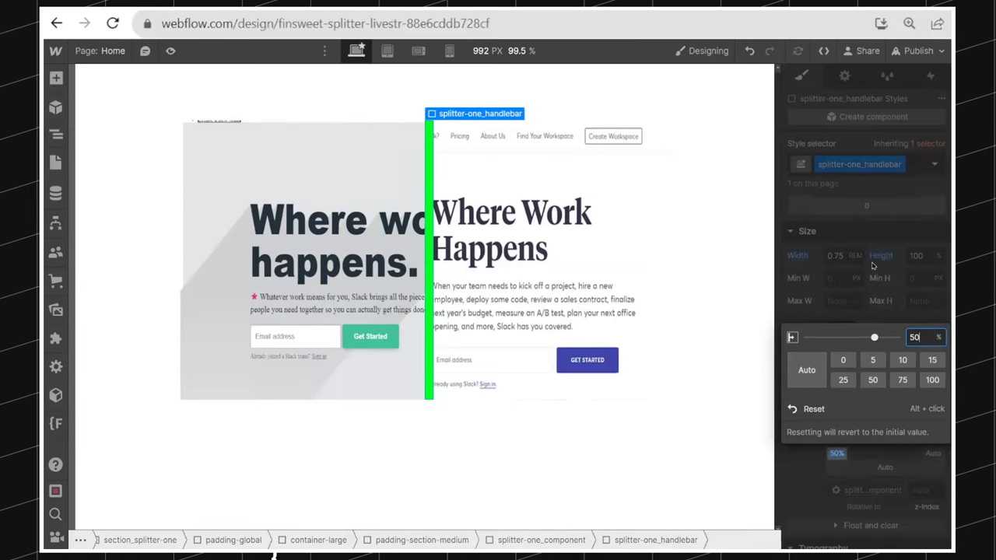
{"action": "left_click", "coordinate": [874, 263]}
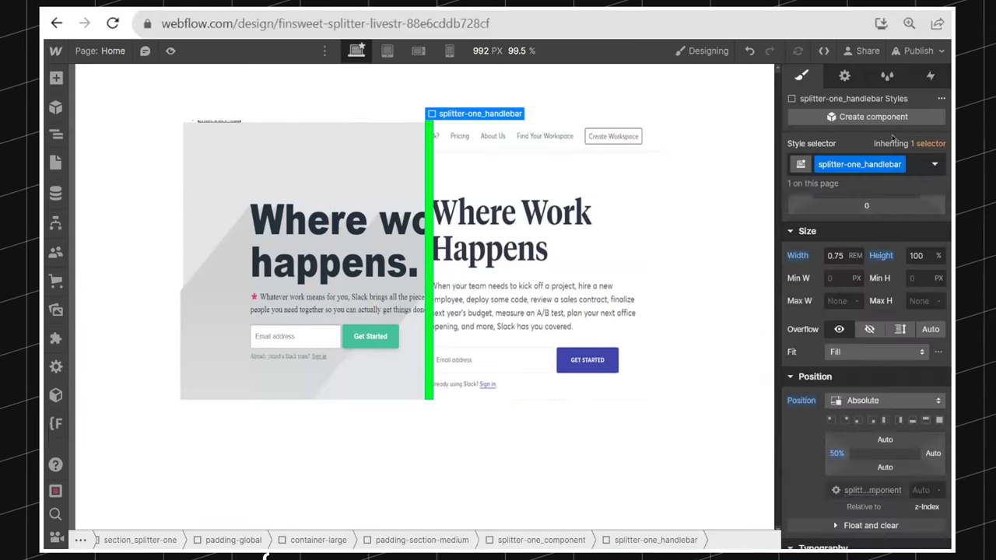
{"action": "left_click", "coordinate": [846, 76]}
Publish the site to the selected webflow.io staging domain and close the publishing options
{"action": "left_click", "coordinate": [932, 53]}
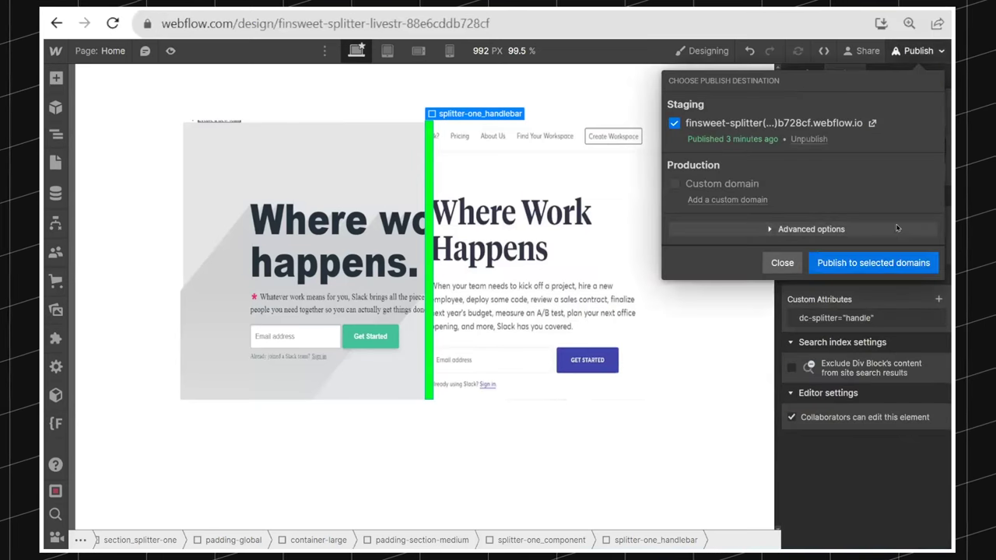
{"action": "left_click", "coordinate": [862, 262]}
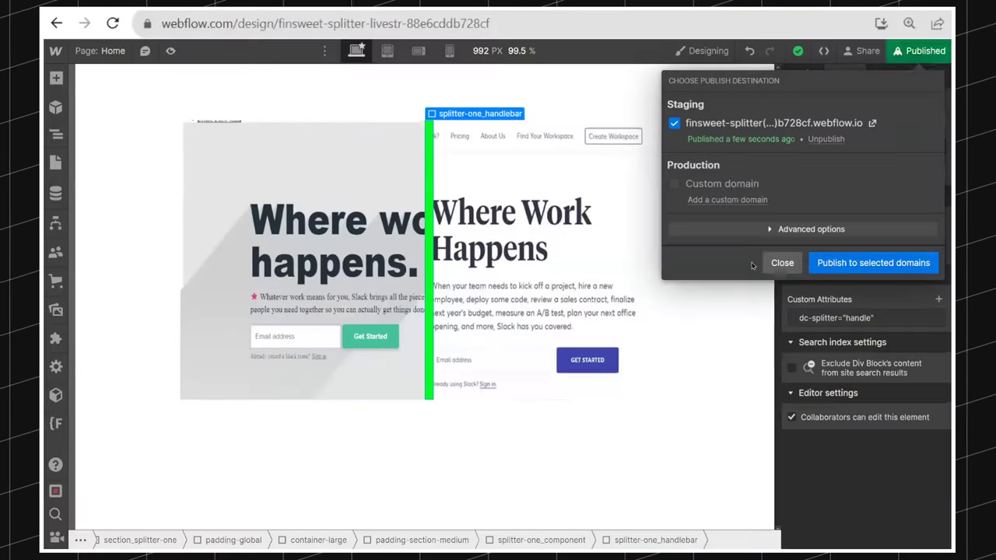
{"action": "left_click", "coordinate": [781, 263]}
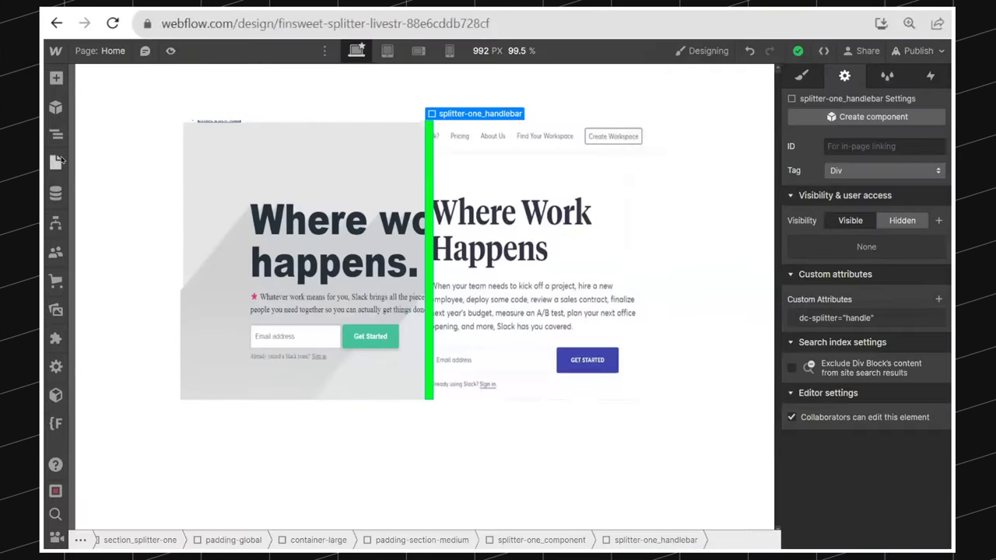
Collapse the container-large branch in the element tree and show the styles of section_splitter-one
{"action": "left_click", "coordinate": [56, 135]}
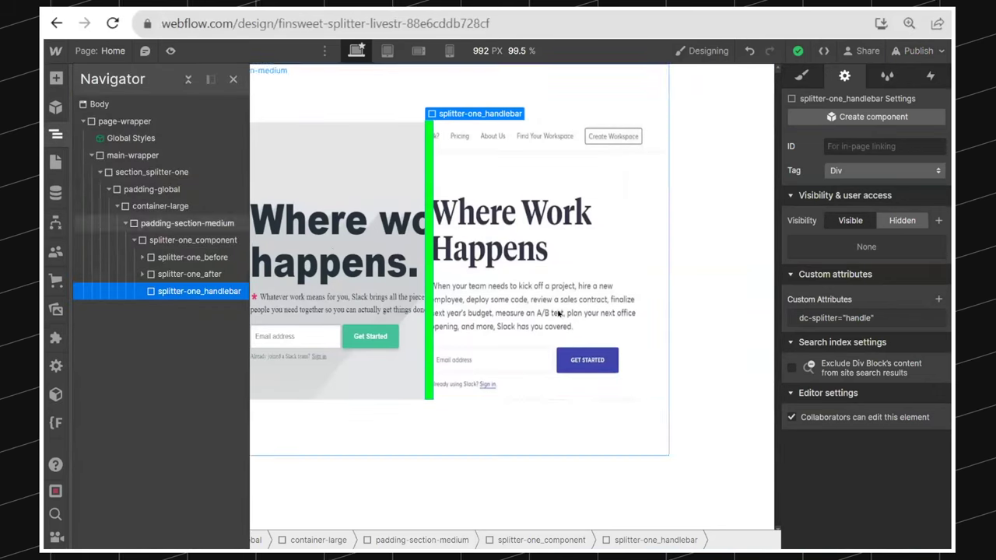
{"action": "left_click", "coordinate": [662, 273]}
{"action": "left_click", "coordinate": [210, 175]}
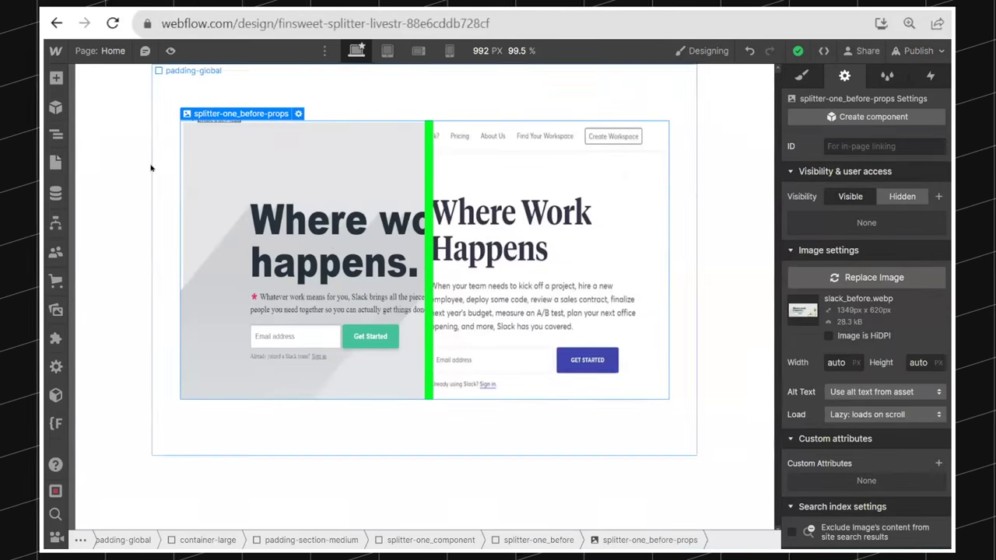
{"action": "left_click", "coordinate": [56, 135]}
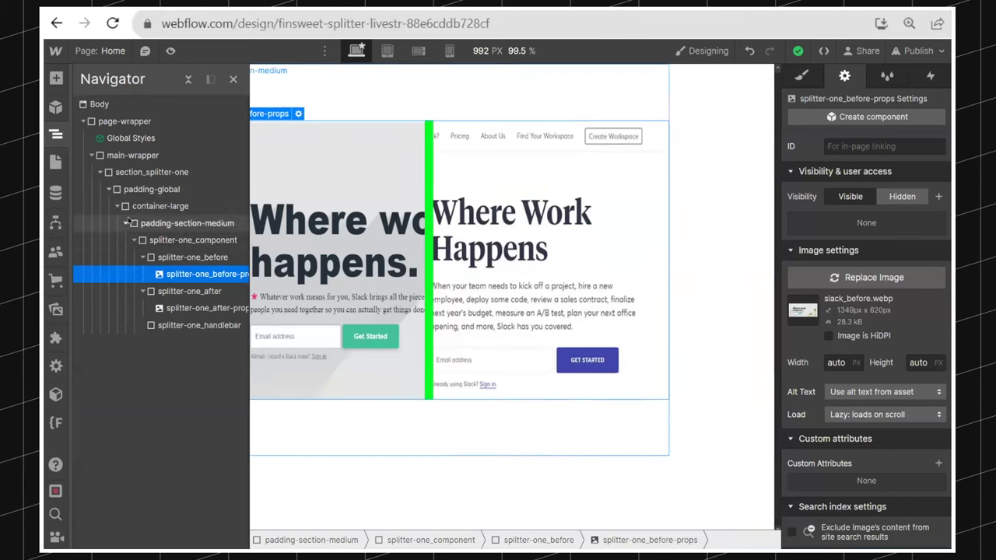
{"action": "left_click", "coordinate": [117, 206]}
{"action": "left_click", "coordinate": [111, 189]}
{"action": "left_click", "coordinate": [147, 172]}
{"action": "key", "text": "s"}
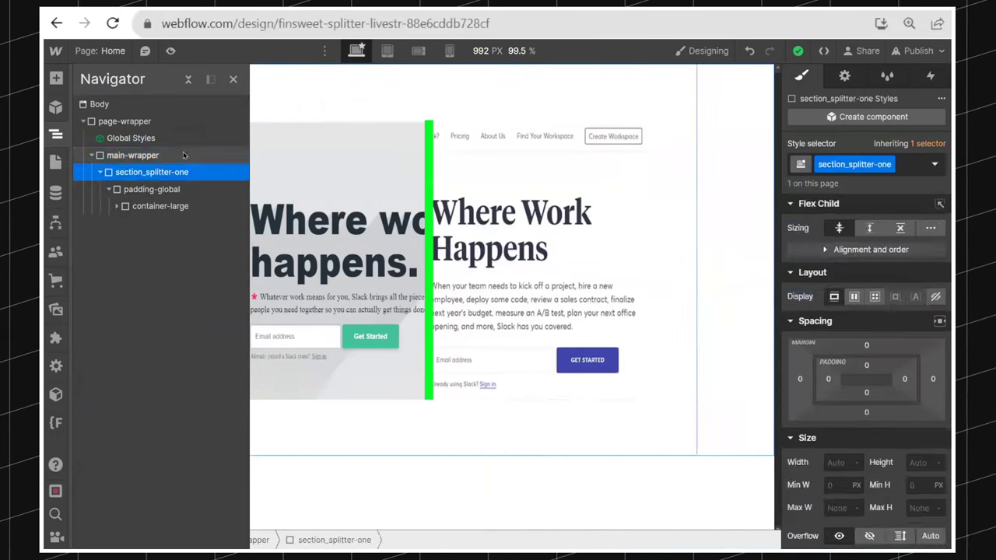
Add a div block inside main-wrapper below section_splitter-one and give it the new class section_splitter-cms
{"action": "left_click", "coordinate": [185, 155]}
{"action": "key", "text": "ctrl+k"}
{"action": "type", "text": "div"}
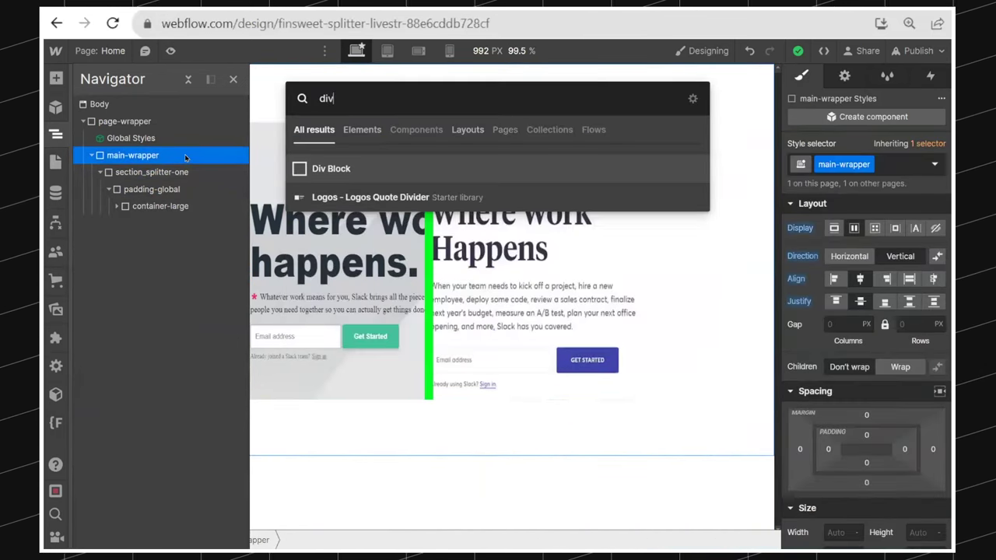
{"action": "key", "text": "Return"}
{"action": "left_click", "coordinate": [883, 162]}
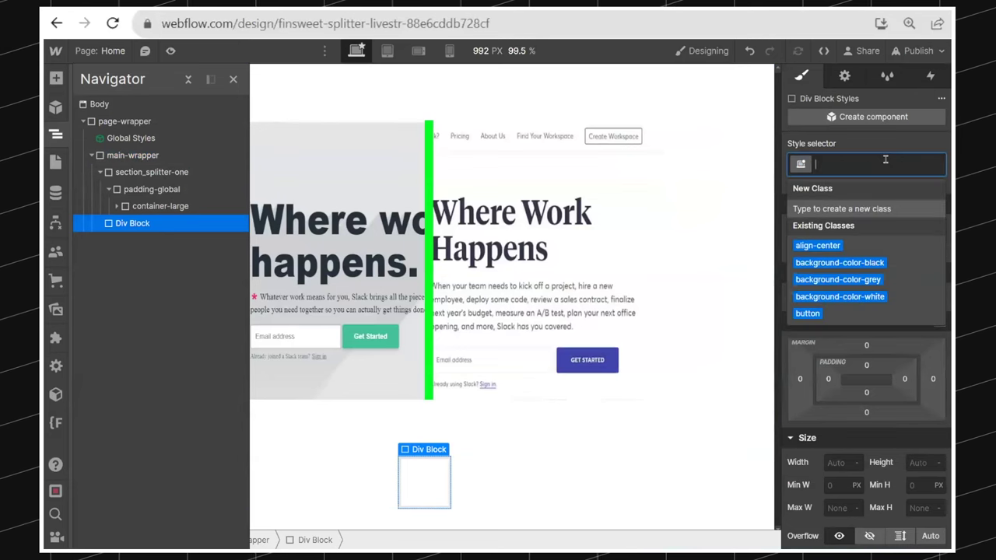
{"action": "type", "text": "section_splitter-cms"}
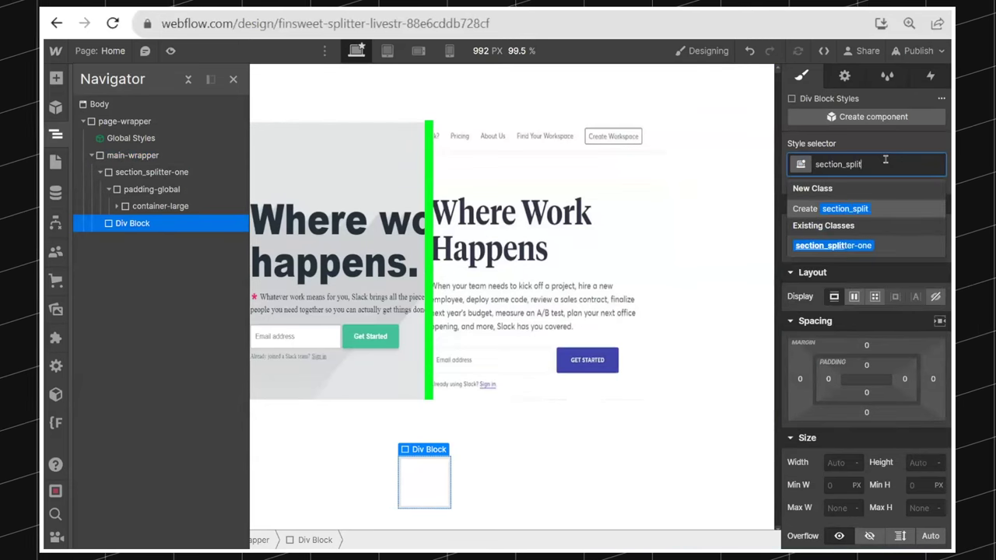
Assign the class section_splitter-cms to the new div block in main-wrapper
{"action": "key", "text": "Return"}
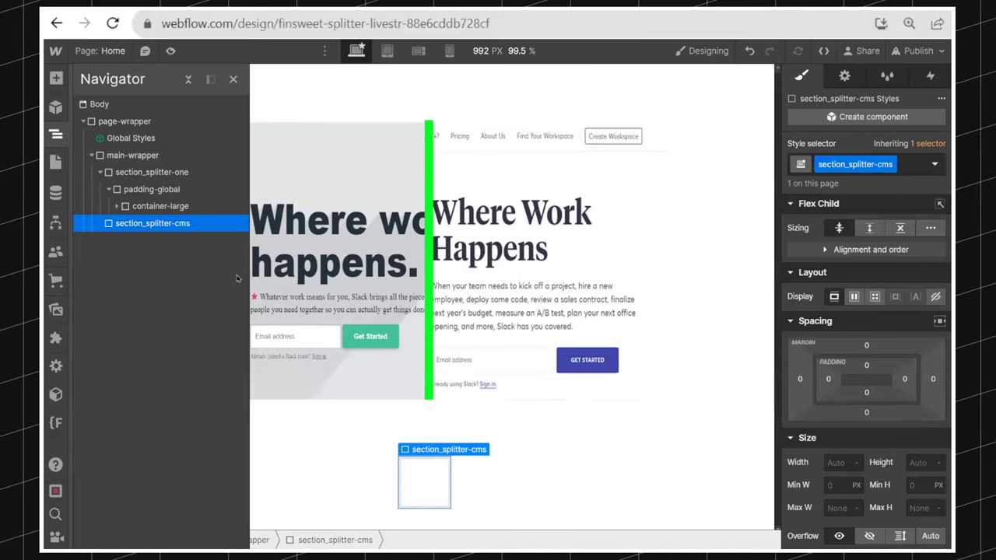
{"action": "key", "text": "ctrl+e"}
{"action": "type", "text": "padgl"}
{"action": "key", "text": "Escape"}
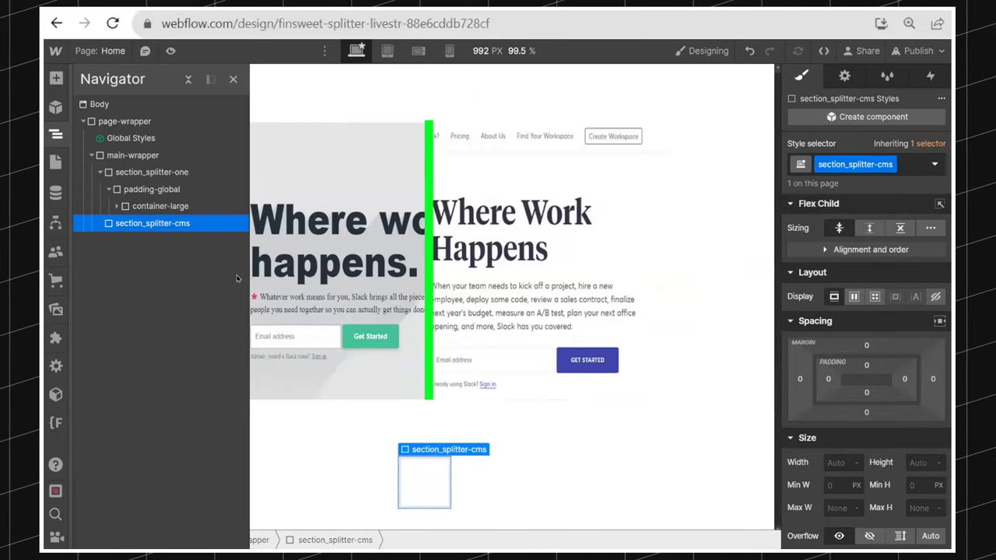
Insert a div block inside section_splitter-cms and assign it the existing padding-global class
{"action": "key", "text": "ctrl+e"}
{"action": "type", "text": "di"}
{"action": "key", "text": "Return"}
{"action": "key", "text": "ctrl+Return"}
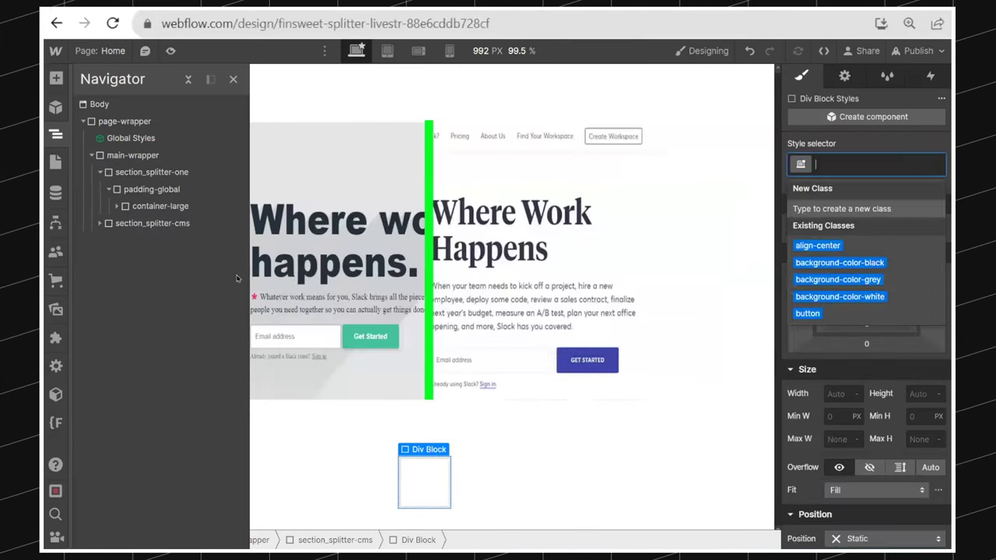
{"action": "type", "text": "padgl"}
{"action": "key", "text": "Down"}
{"action": "key", "text": "Return"}
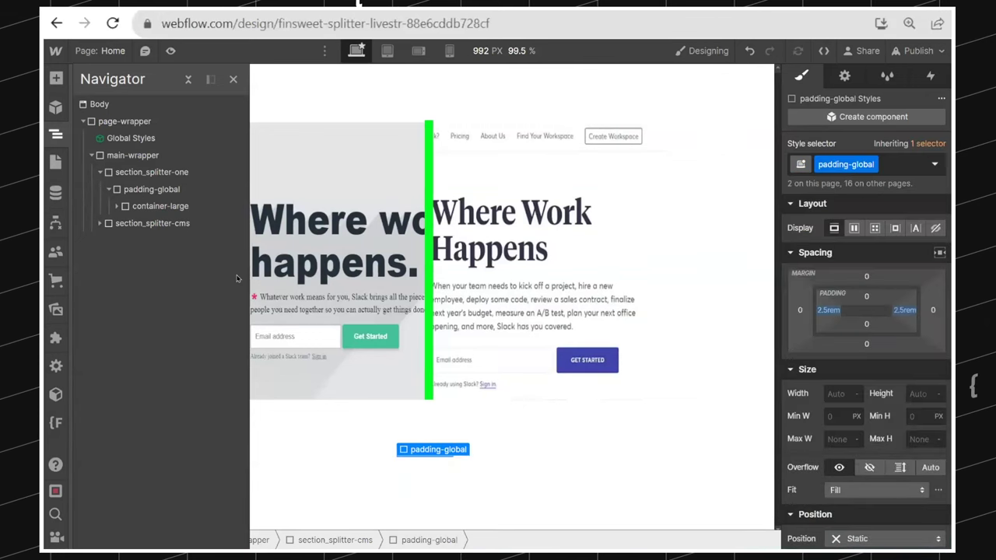
Insert a div block inside the new padding-global and give it the existing container-large class
{"action": "key", "text": "ctrl+e"}
{"action": "type", "text": "div"}
{"action": "key", "text": "Return"}
{"action": "key", "text": "ctrl+Return"}
{"action": "type", "text": "cont"}
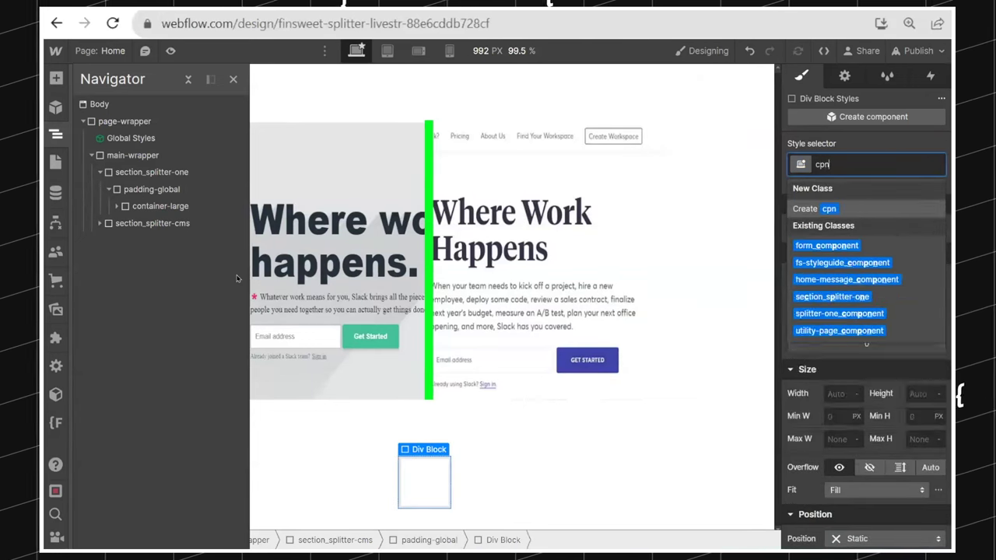
{"action": "key", "text": "Down"}
{"action": "key", "text": "Return"}
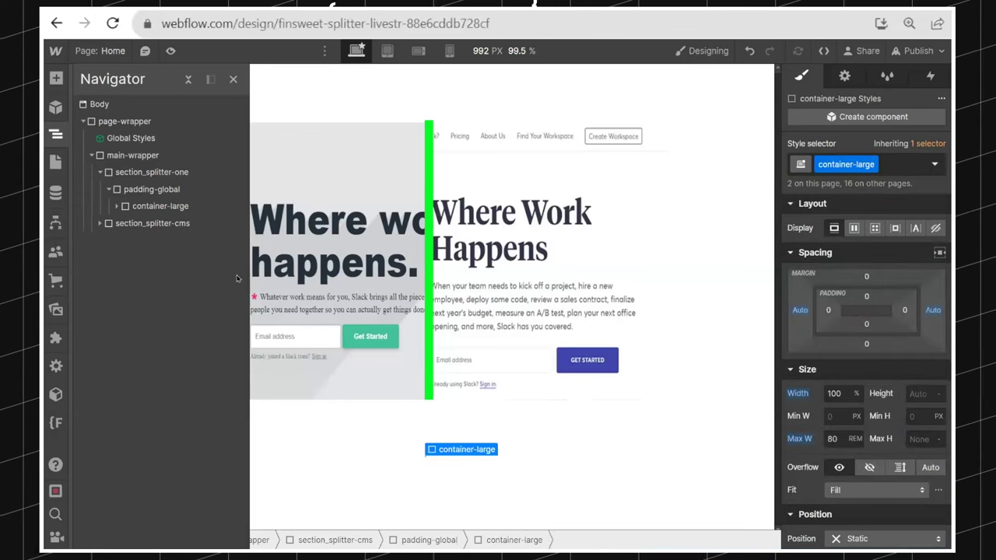
Add a div block inside the new container-large and apply the existing padding-section-medium class to it
{"action": "key", "text": "ctrl+e"}
{"action": "type", "text": "div"}
{"action": "key", "text": "Return"}
{"action": "key", "text": "ctrl+Return"}
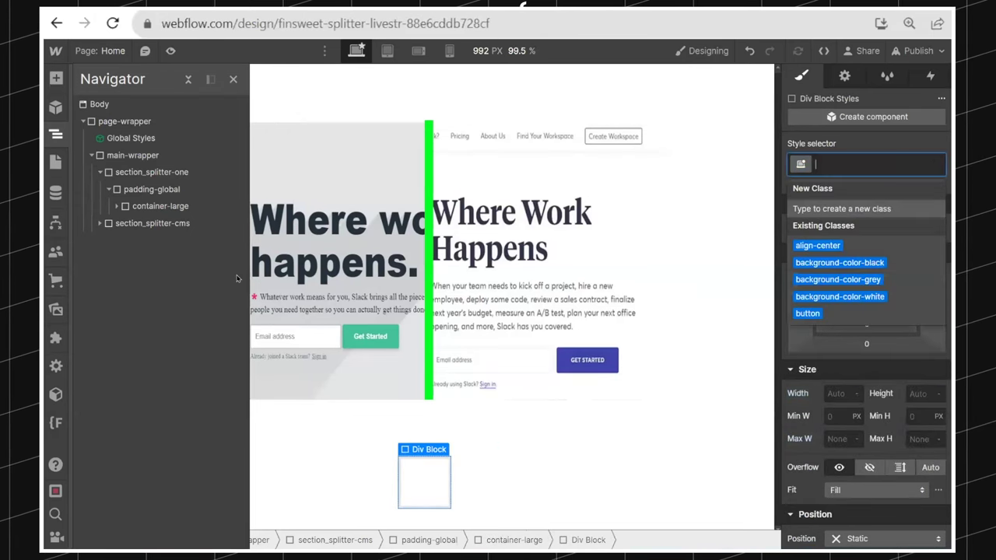
{"action": "type", "text": "padsec"}
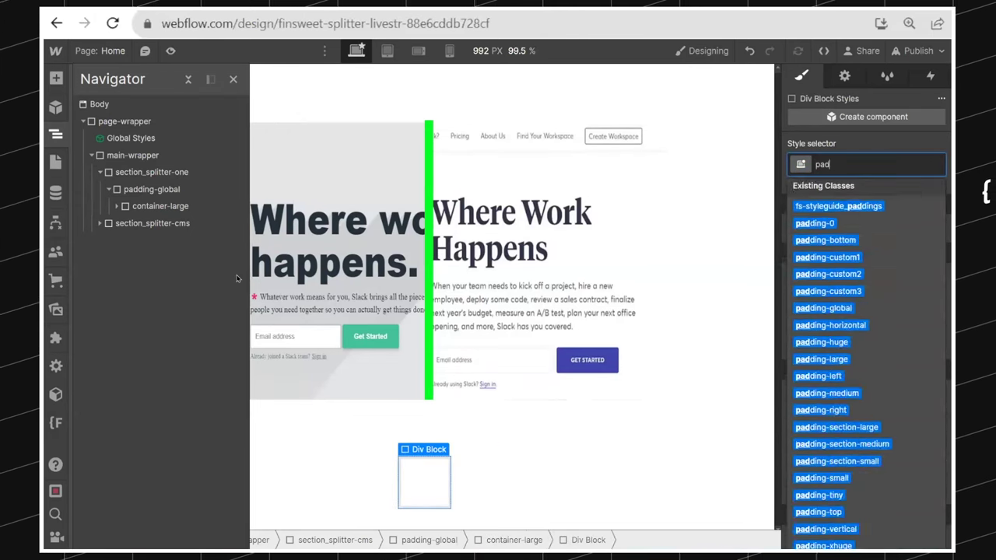
{"action": "key", "text": "Down"}
{"action": "key", "text": "Down"}
{"action": "key", "text": "Return"}
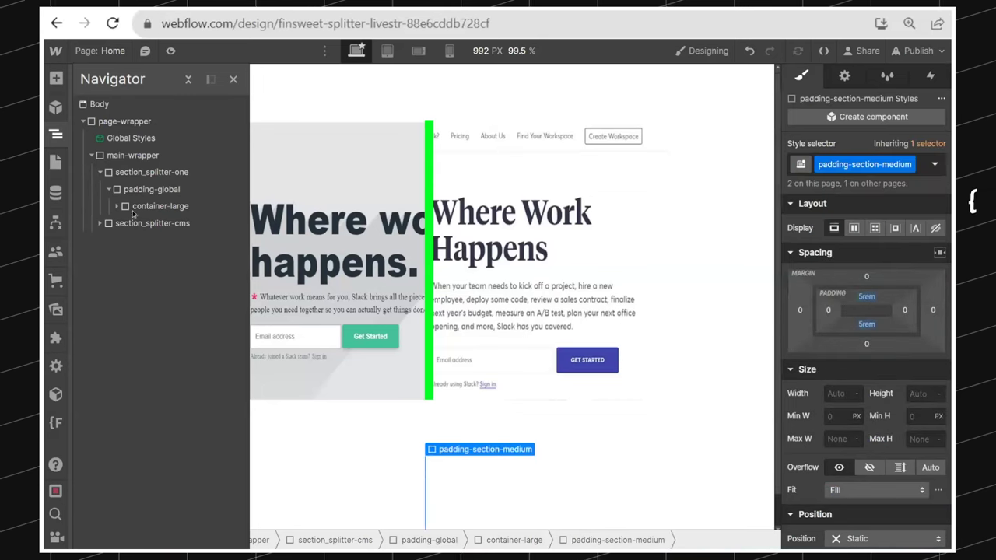
Insert a Collection List inside the new padding-section-medium block and set its source to the Patients collection
{"action": "left_click", "coordinate": [100, 224]}
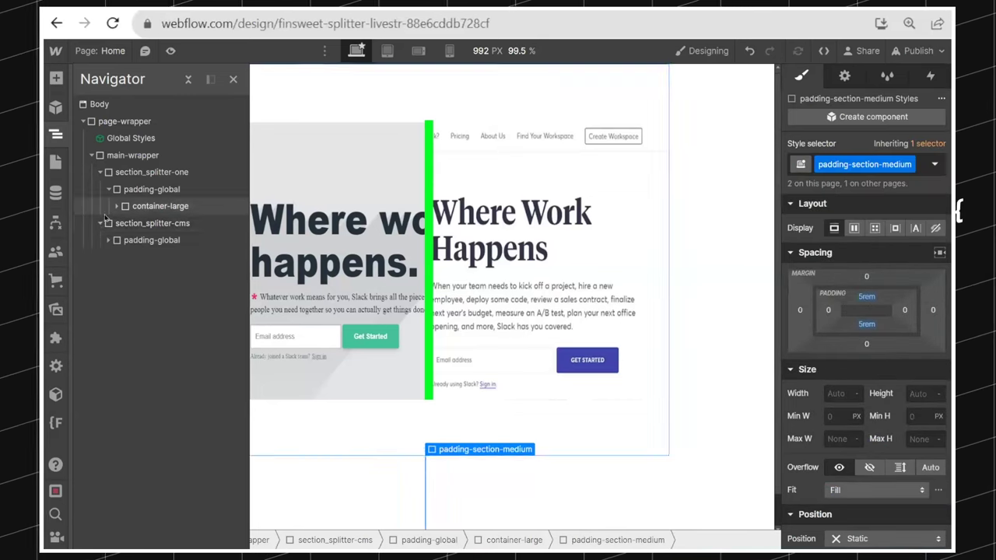
{"action": "left_click", "coordinate": [108, 241]}
{"action": "left_click", "coordinate": [117, 258]}
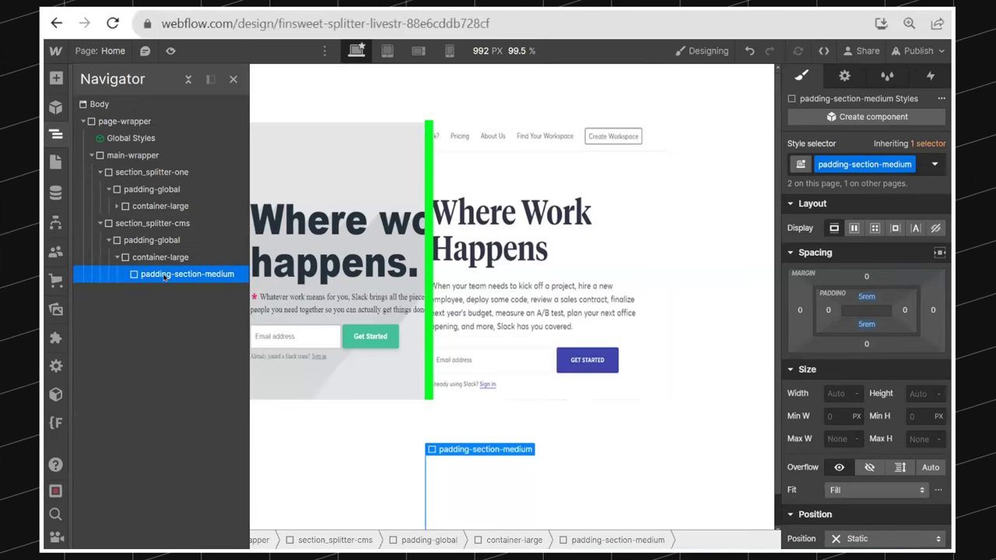
{"action": "key", "text": "ctrl+e"}
{"action": "type", "text": "coll"}
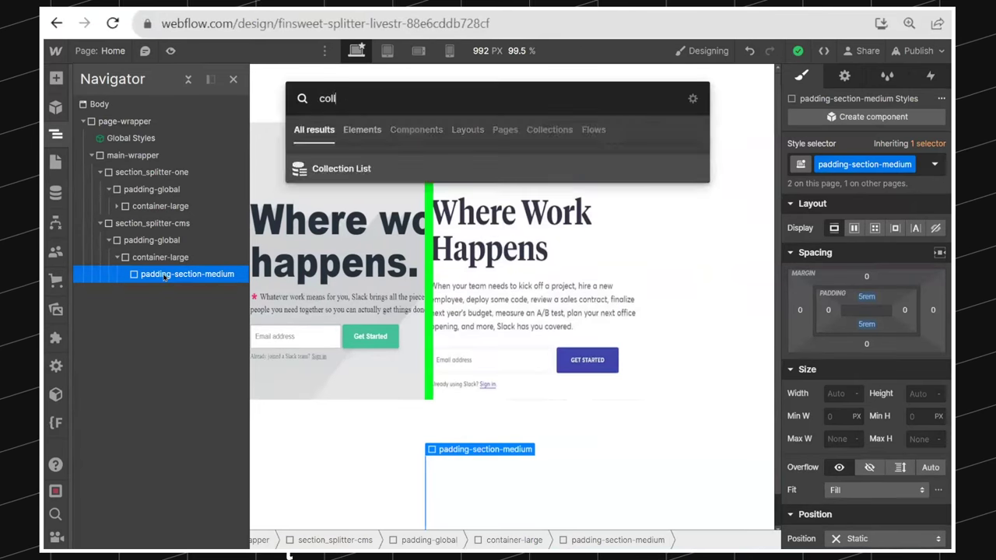
{"action": "key", "text": "Return"}
{"action": "scroll", "coordinate": [576, 322], "scroll_direction": "down", "scroll_amount": 3}
{"action": "scroll", "coordinate": [520, 336], "scroll_direction": "up", "scroll_amount": 2}
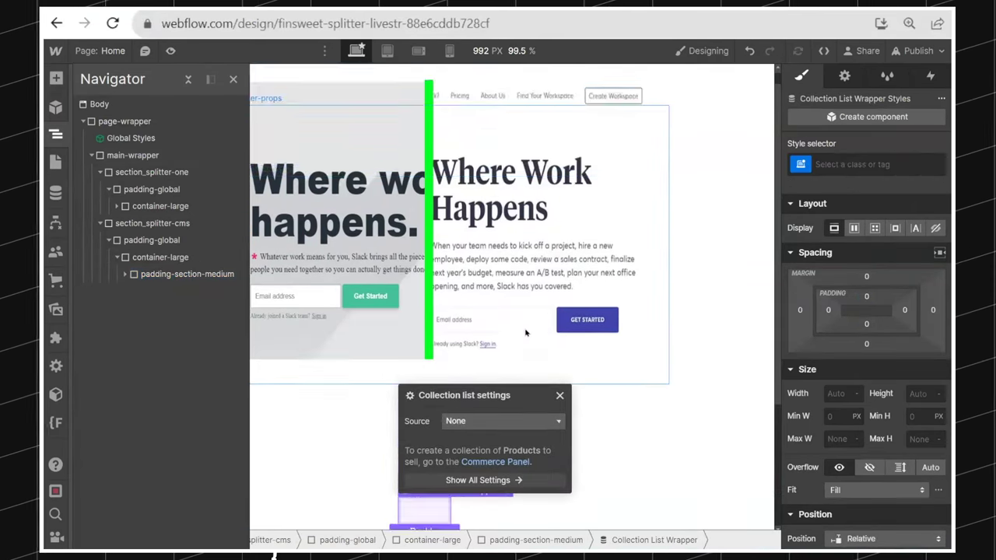
{"action": "left_click", "coordinate": [502, 324]}
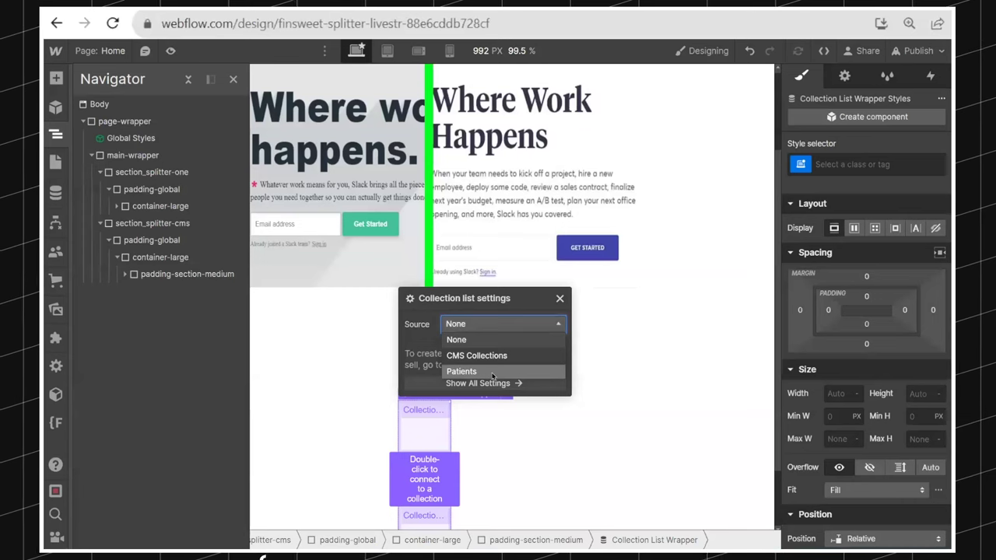
{"action": "left_click", "coordinate": [492, 373]}
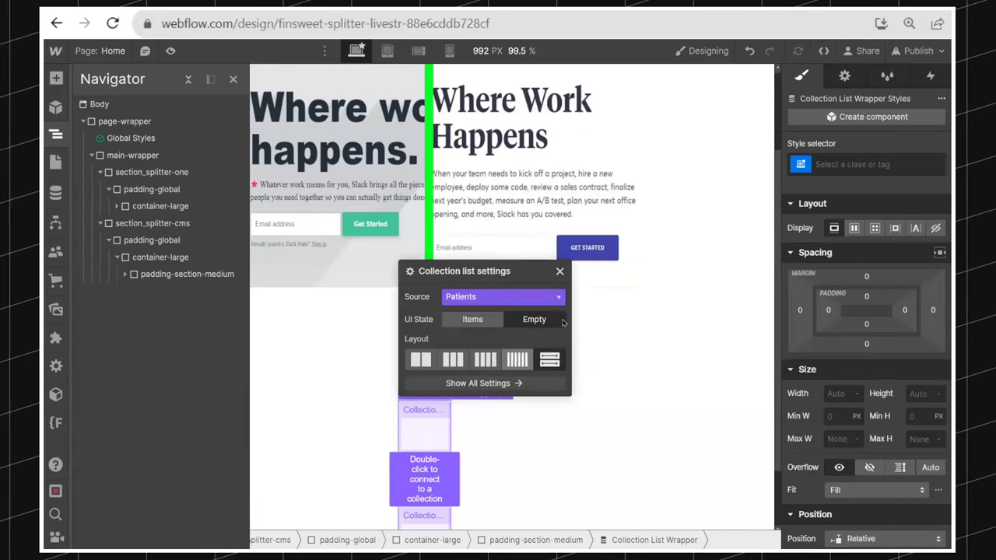
{"action": "left_click", "coordinate": [559, 292]}
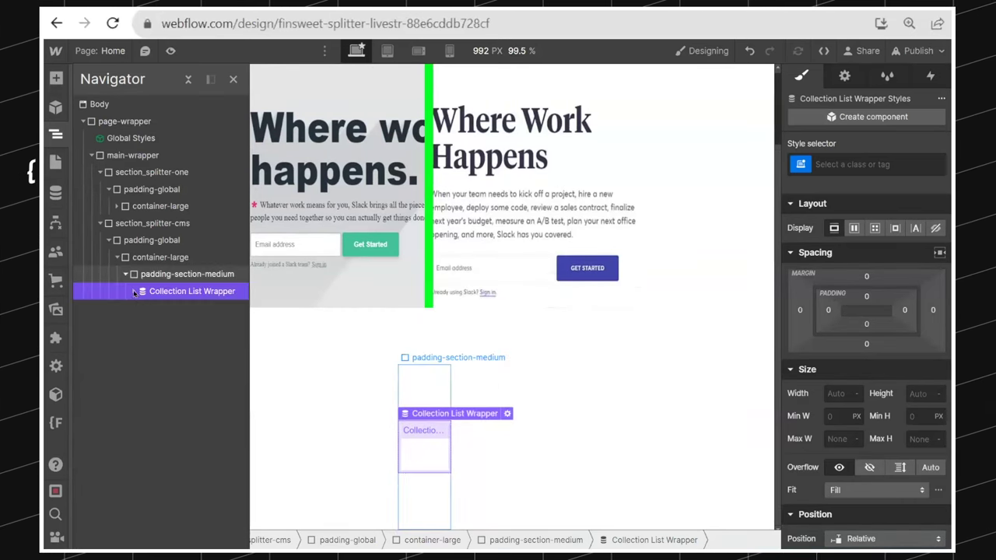
Select the Collection Item inside the new Collection List and set its width to 70 VW
{"action": "left_click", "coordinate": [133, 291]}
{"action": "left_click", "coordinate": [150, 309]}
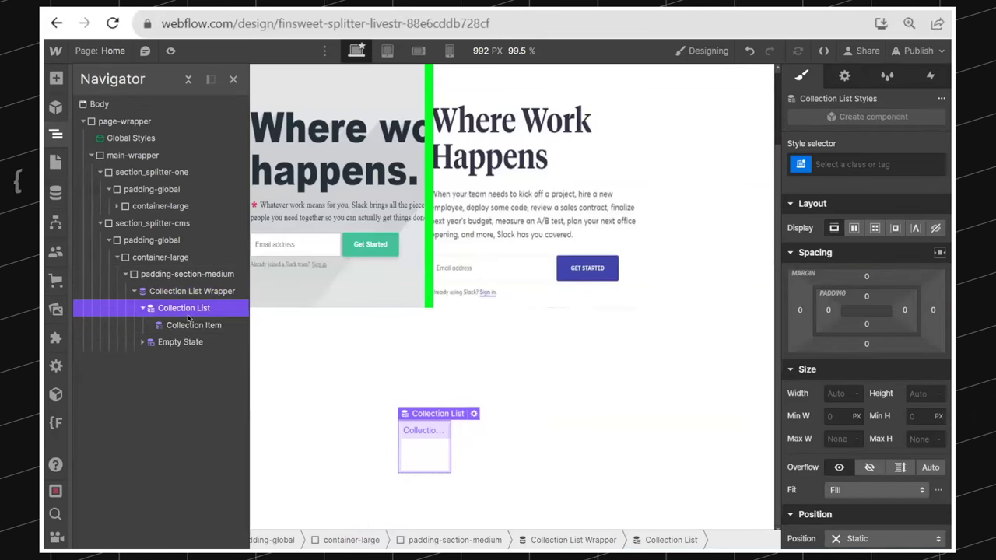
{"action": "left_click", "coordinate": [194, 326]}
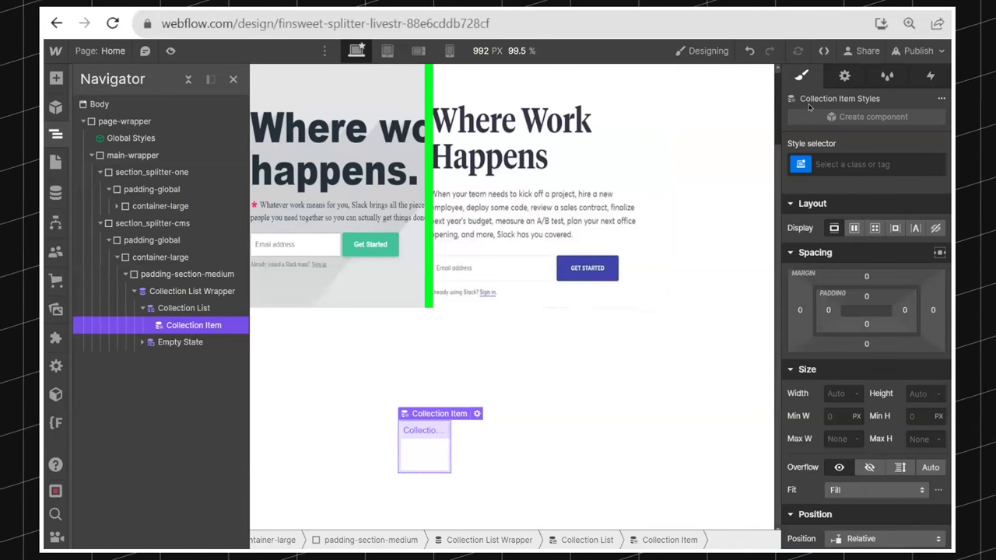
{"action": "left_click", "coordinate": [844, 77]}
{"action": "scroll", "coordinate": [899, 361], "scroll_direction": "down", "scroll_amount": 4}
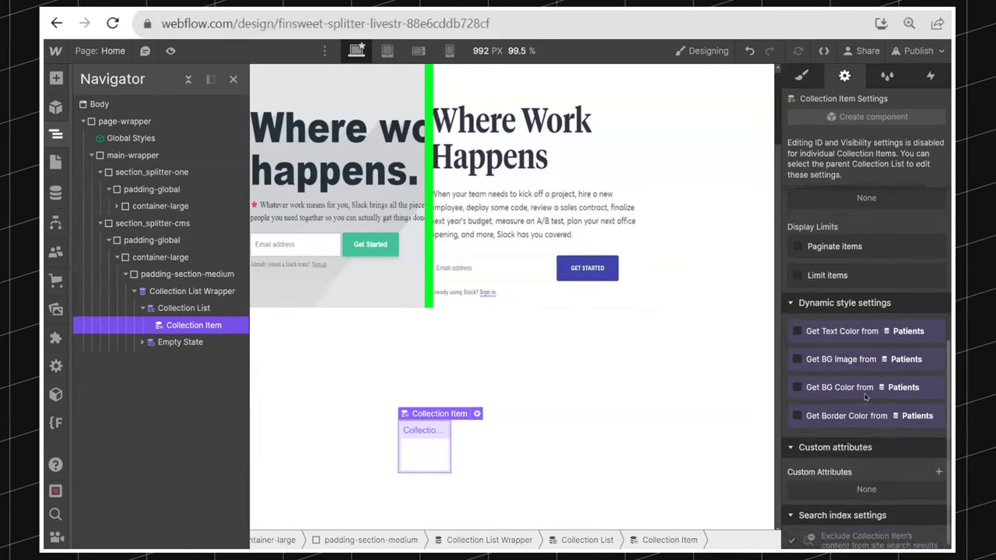
{"action": "scroll", "coordinate": [899, 361], "scroll_direction": "up", "scroll_amount": 2}
{"action": "key", "text": "s"}
{"action": "left_click", "coordinate": [844, 393]}
{"action": "type", "text": "70vw"}
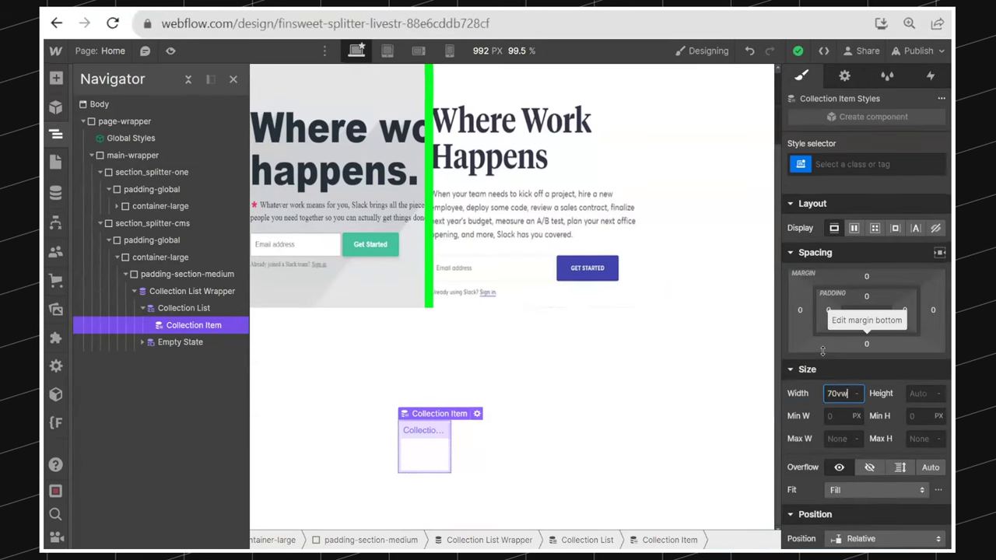
{"action": "key", "text": "Return"}
Set the Collection Item's height to 60 VH
{"action": "key", "text": "Tab"}
{"action": "type", "text": "60"}
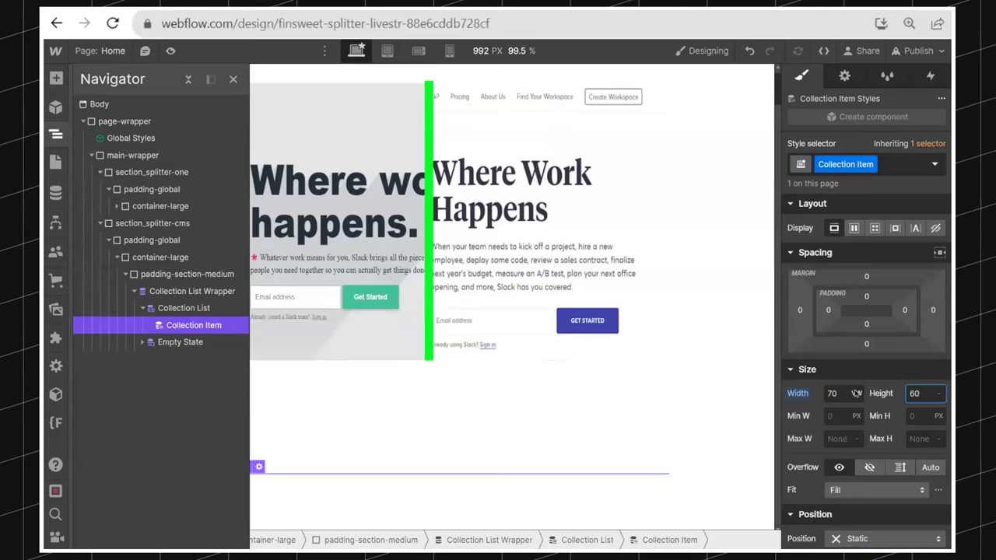
{"action": "type", "text": "vh"}
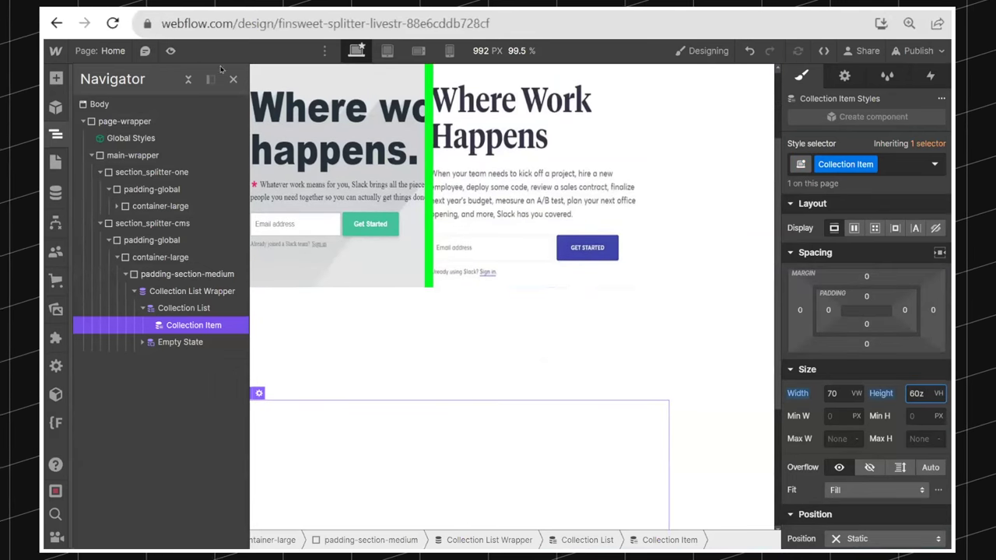
{"action": "left_click", "coordinate": [233, 78]}
{"action": "scroll", "coordinate": [372, 337], "scroll_direction": "down", "scroll_amount": 3}
{"action": "key", "text": "z"}
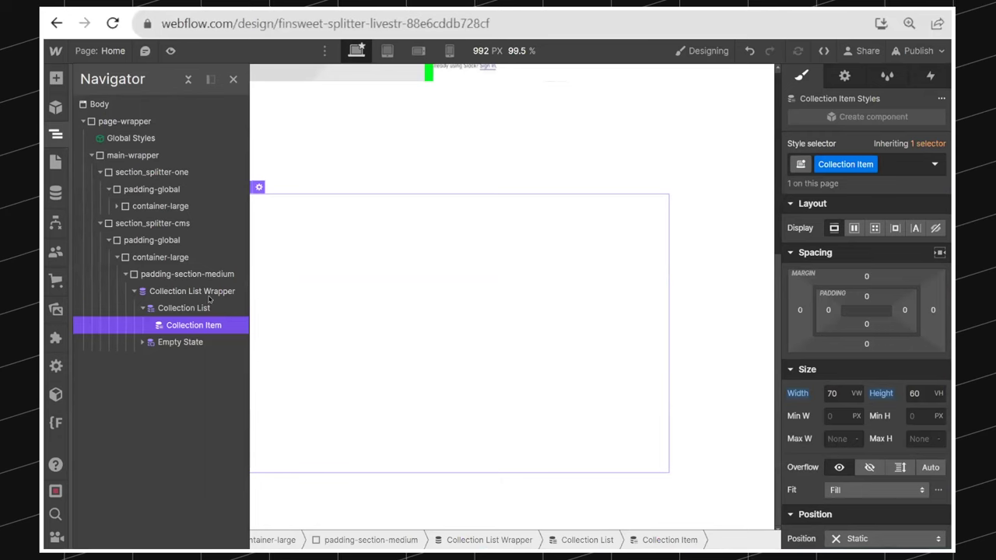
Rename the Collection Item's class to splitter-cms
{"action": "key", "text": "ctrl+k"}
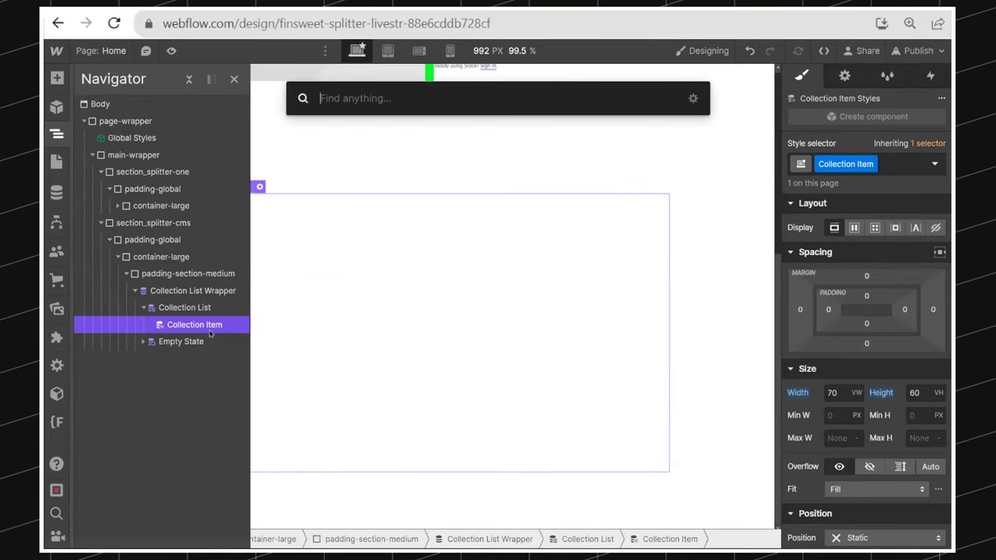
{"action": "key", "text": "Escape"}
{"action": "double_click", "coordinate": [850, 164]}
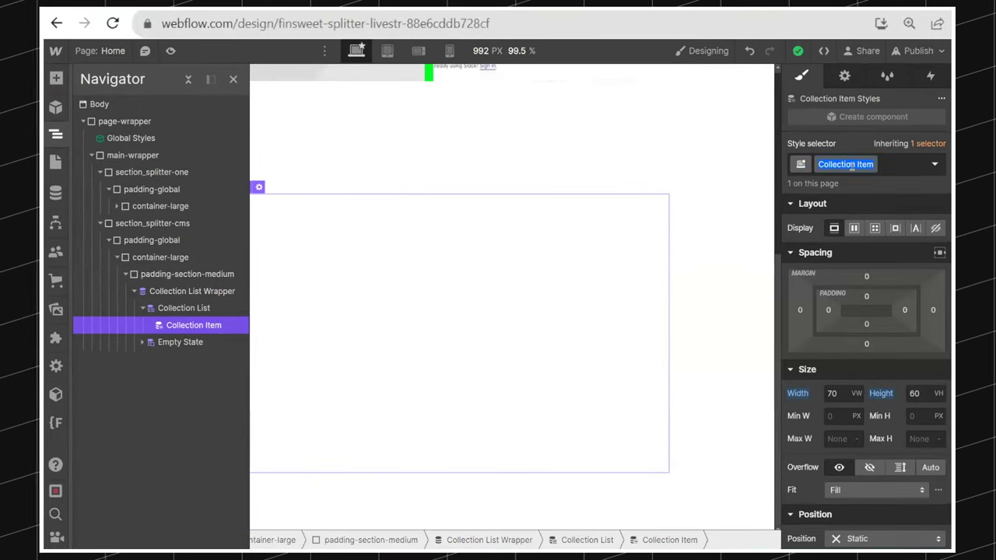
{"action": "type", "text": "splitter-cms"}
{"action": "key", "text": "Return"}
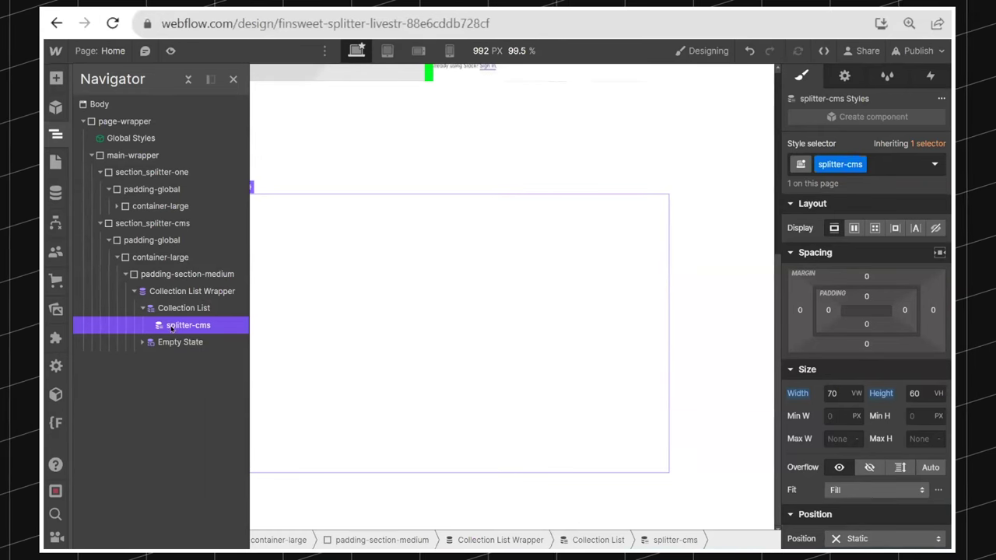
Insert a div block inside the splitter-cms collection item
{"action": "key", "text": "ctrl+e"}
{"action": "type", "text": "div"}
{"action": "key", "text": "Return"}
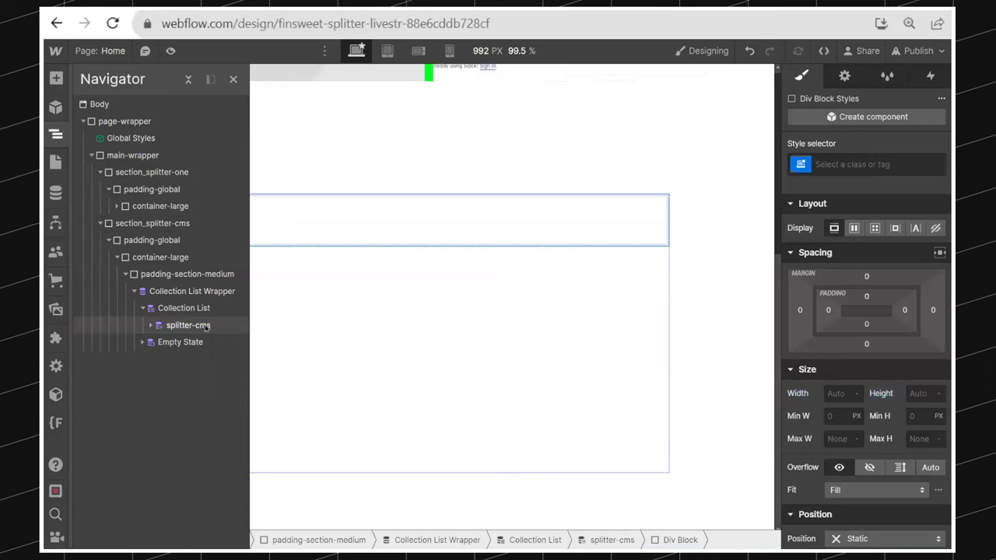
{"action": "left_click", "coordinate": [152, 327]}
{"action": "left_click", "coordinate": [175, 325]}
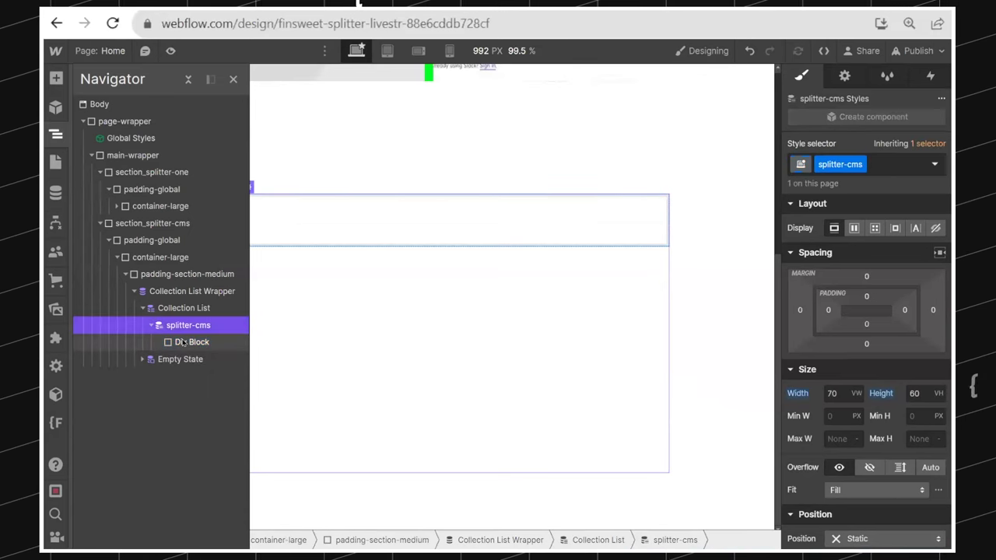
Assign the new class splitter-cms_before to the div block inside splitter-cms
{"action": "left_click", "coordinate": [182, 343]}
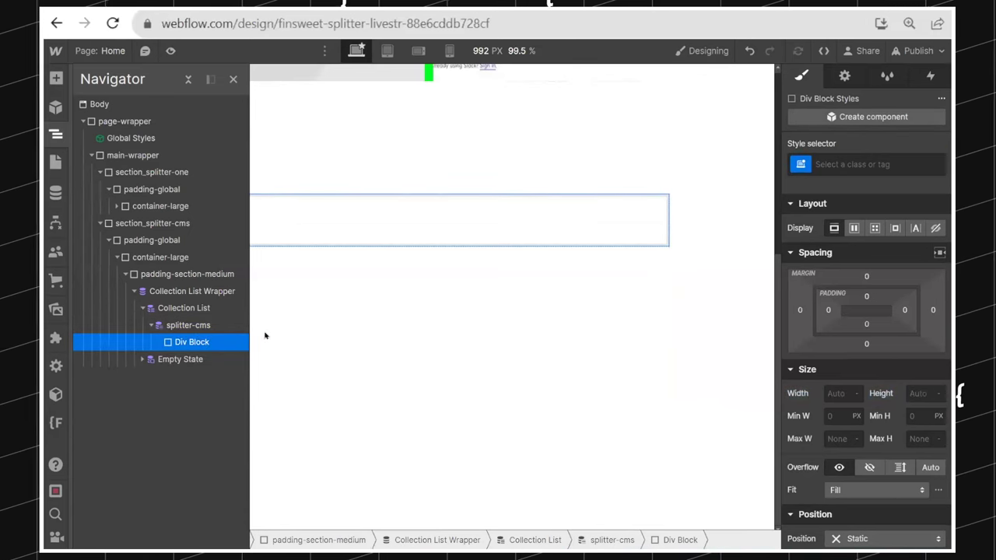
{"action": "left_click", "coordinate": [864, 164]}
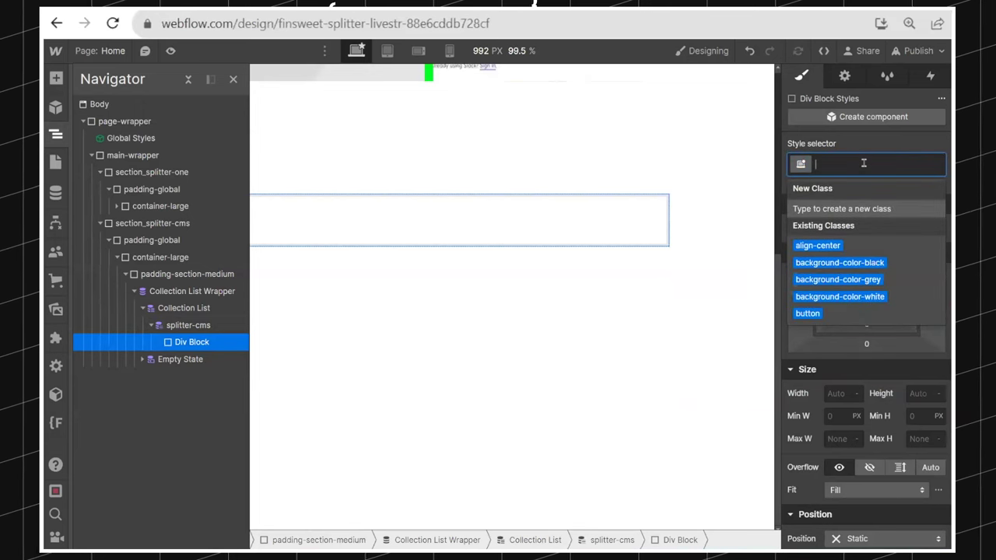
{"action": "type", "text": "splitter-cms_"}
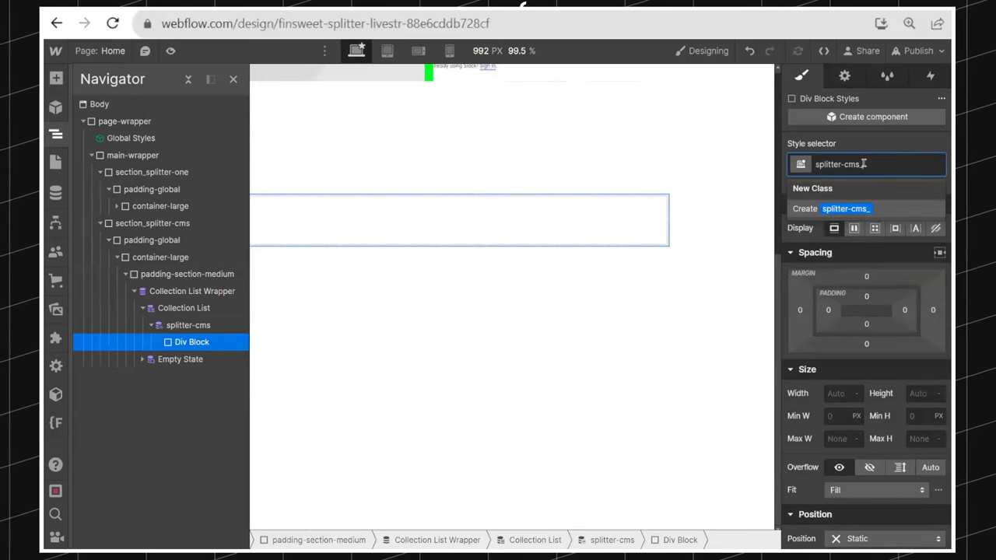
{"action": "type", "text": "before"}
{"action": "key", "text": "Return"}
Add a custom attribute to splitter-cms_before with the name dc-splitter and the value before
{"action": "left_click", "coordinate": [844, 75]}
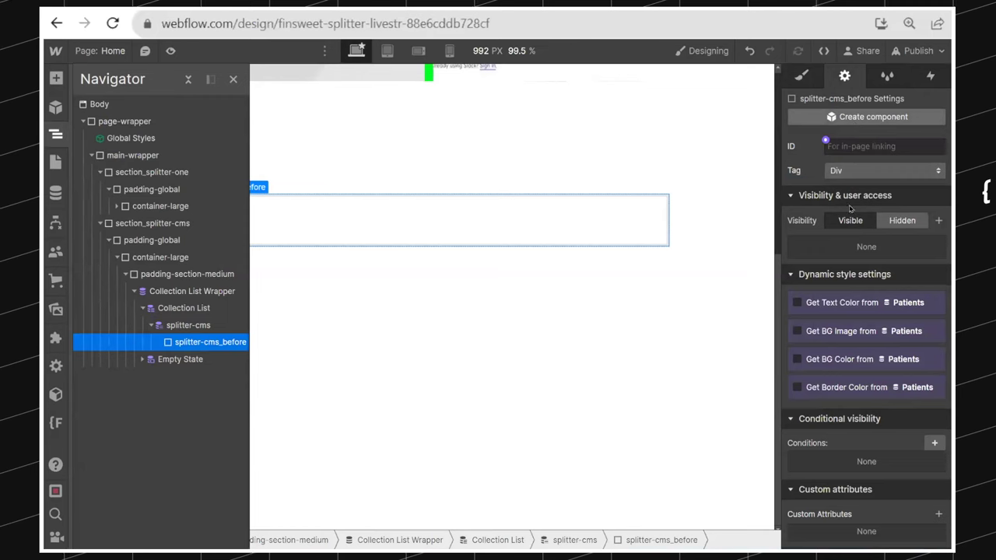
{"action": "scroll", "coordinate": [880, 358], "scroll_direction": "down", "scroll_amount": 2}
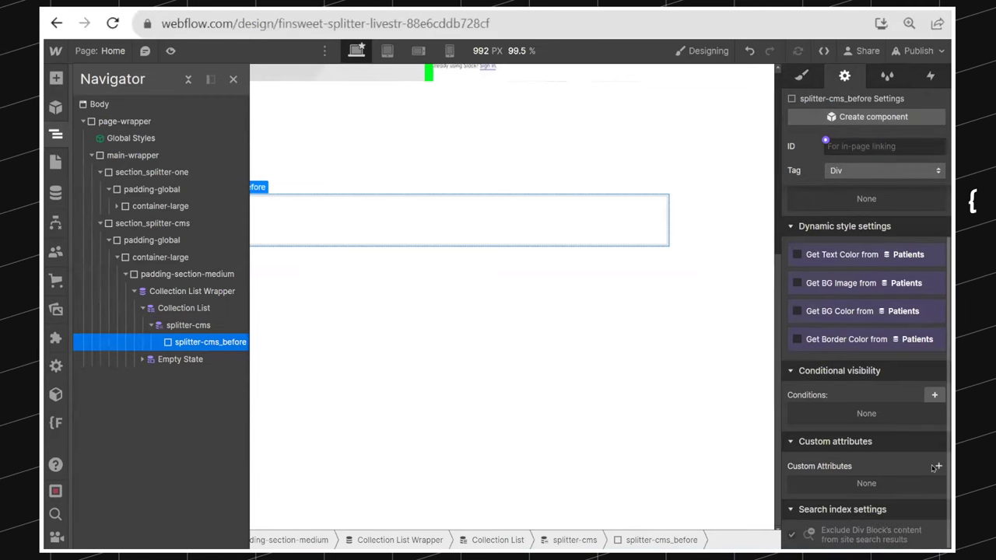
{"action": "left_click", "coordinate": [938, 466]}
{"action": "type", "text": "dc-splitter"}
{"action": "key", "text": "Tab"}
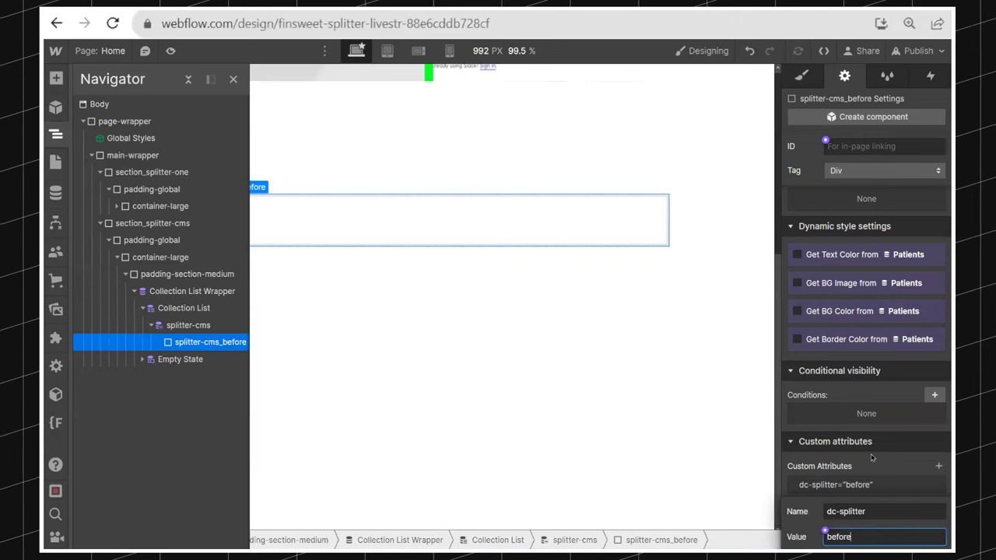
{"action": "key", "text": "Return"}
Add a custom attribute to the splitter-cms collection item with the name dc-splitter and the value splitter
{"action": "left_click", "coordinate": [644, 347]}
{"action": "scroll", "coordinate": [872, 438], "scroll_direction": "down", "scroll_amount": 3}
{"action": "scroll", "coordinate": [901, 297], "scroll_direction": "up", "scroll_amount": 2}
{"action": "scroll", "coordinate": [934, 318], "scroll_direction": "down", "scroll_amount": 2}
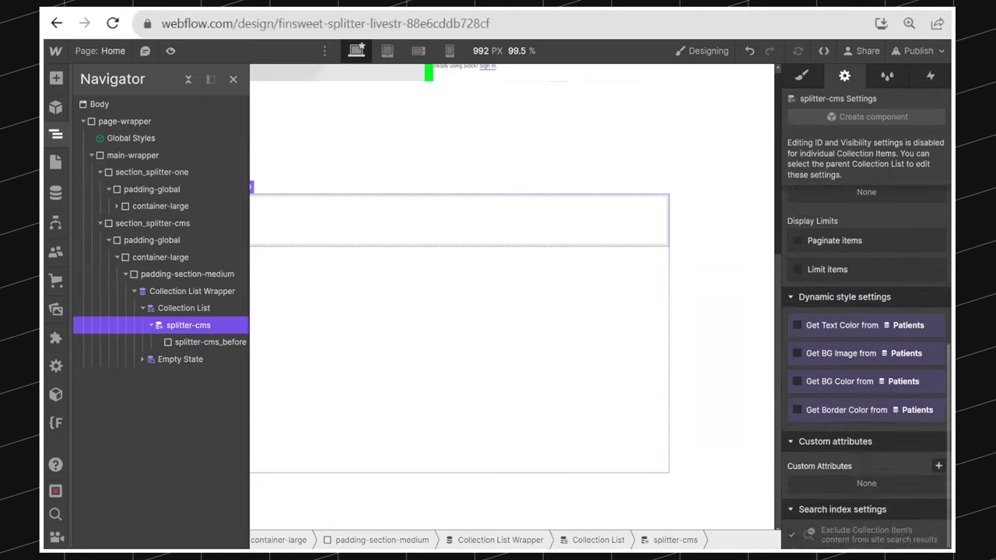
{"action": "left_click", "coordinate": [938, 465]}
{"action": "type", "text": "dc-splitter"}
{"action": "key", "text": "Tab"}
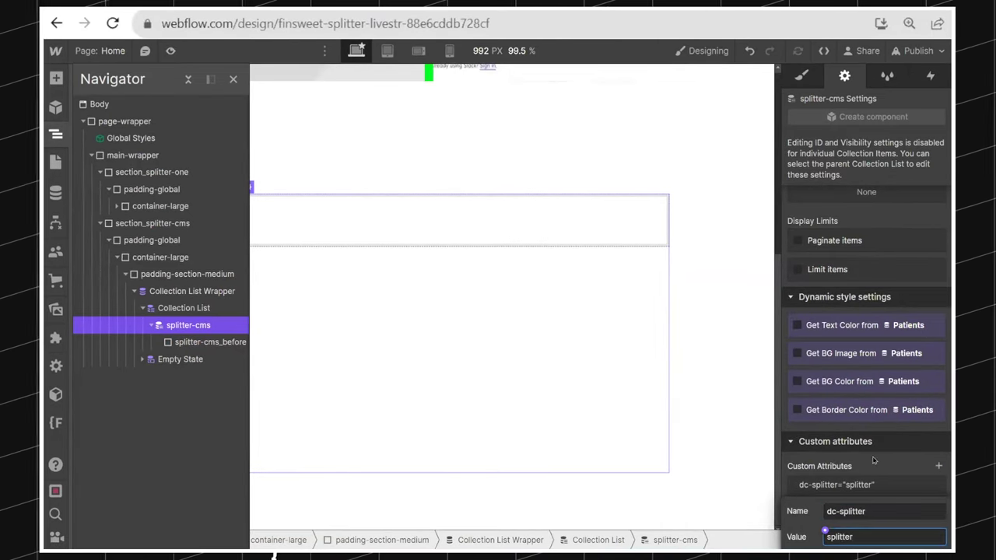
{"action": "type", "text": "splitter"}
{"action": "key", "text": "Return"}
Set the width and height of splitter-cms_before to 100% each
{"action": "left_click", "coordinate": [540, 213]}
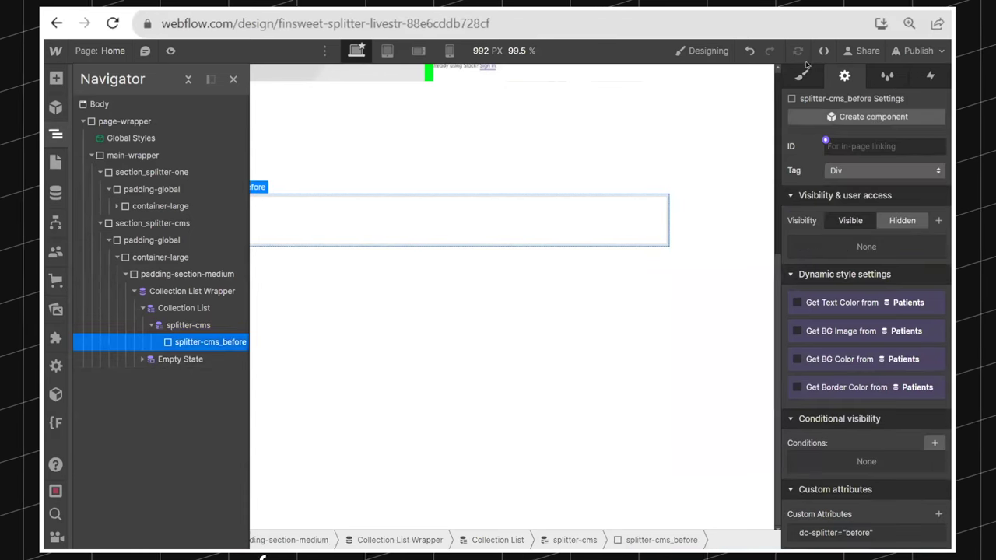
{"action": "left_click", "coordinate": [801, 74]}
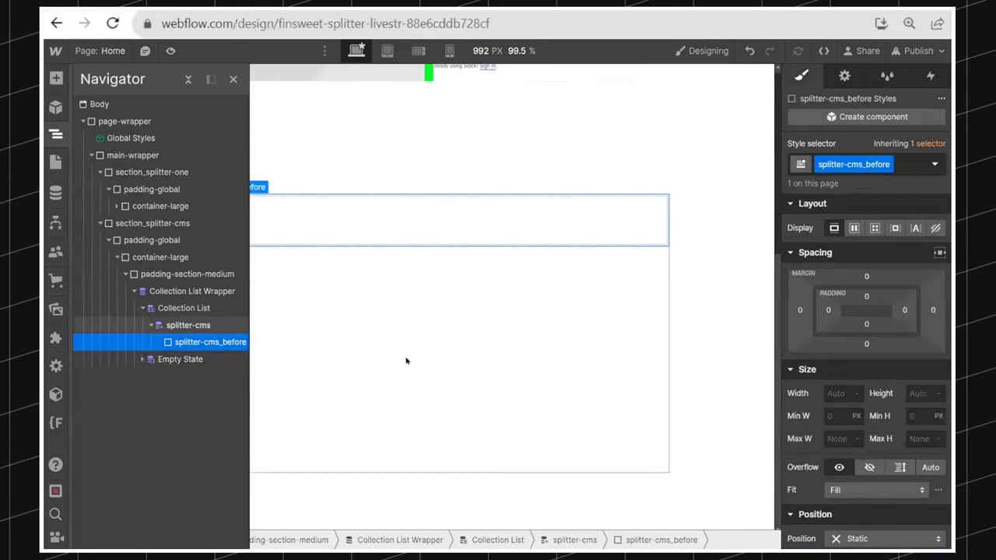
{"action": "left_click", "coordinate": [844, 394]}
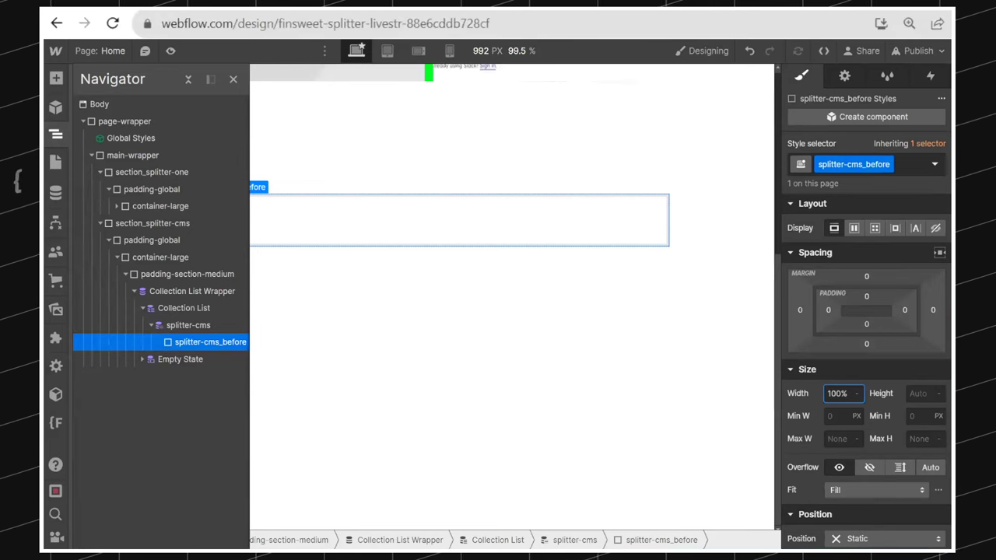
{"action": "key", "text": "Tab"}
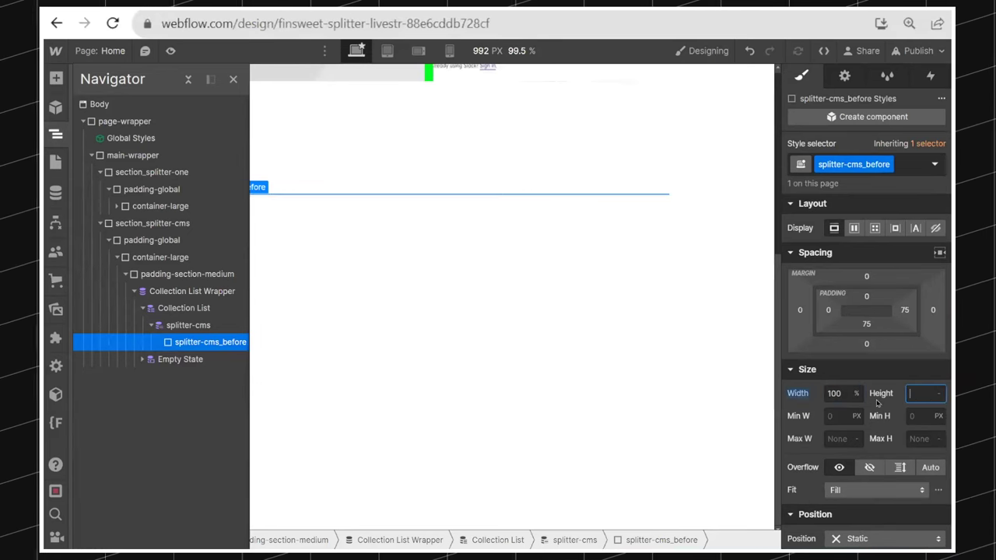
{"action": "type", "text": "100"}
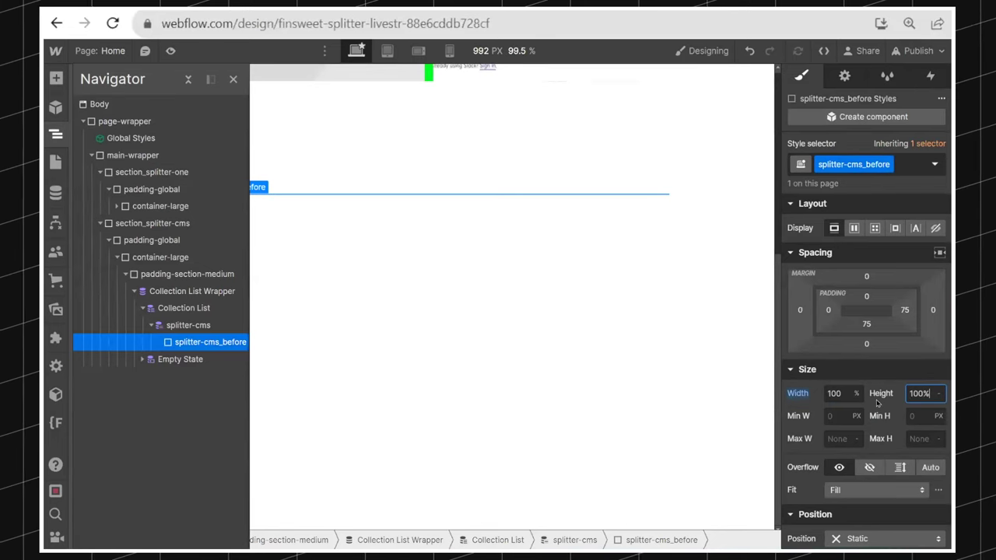
{"action": "type", "text": "%"}
{"action": "key", "text": "Return"}
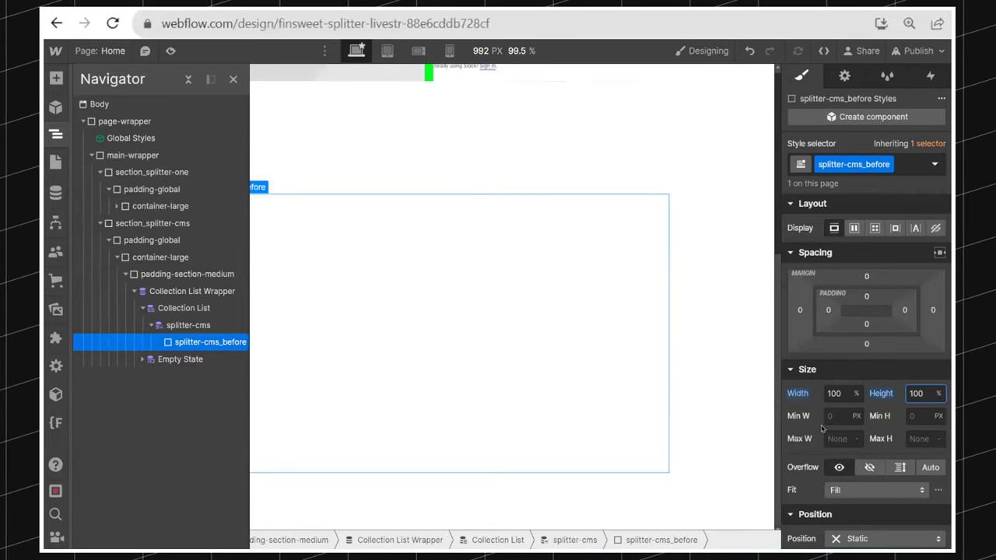
Set the position of the splitter-cms collection item to Relative
{"action": "left_click", "coordinate": [183, 325]}
{"action": "left_click", "coordinate": [189, 347]}
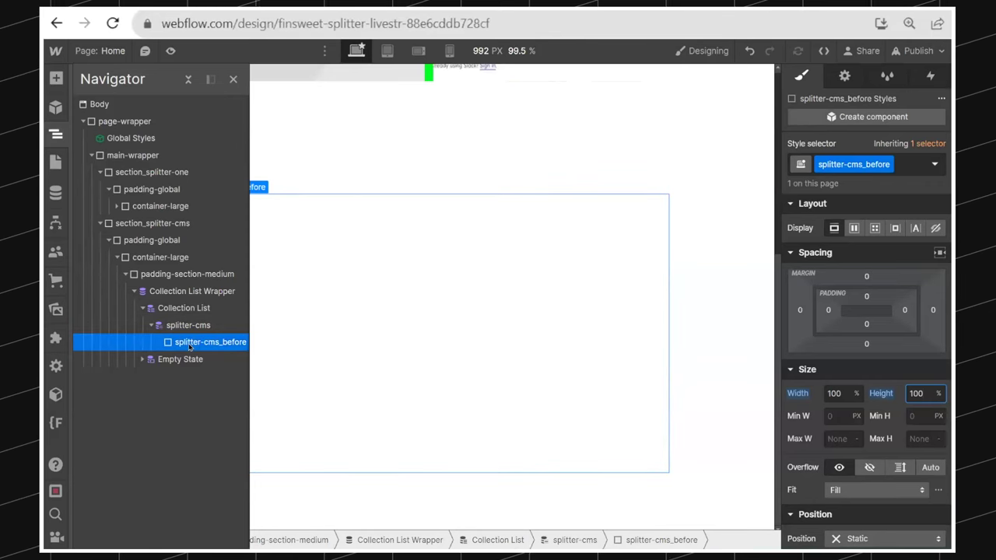
{"action": "left_click", "coordinate": [184, 325]}
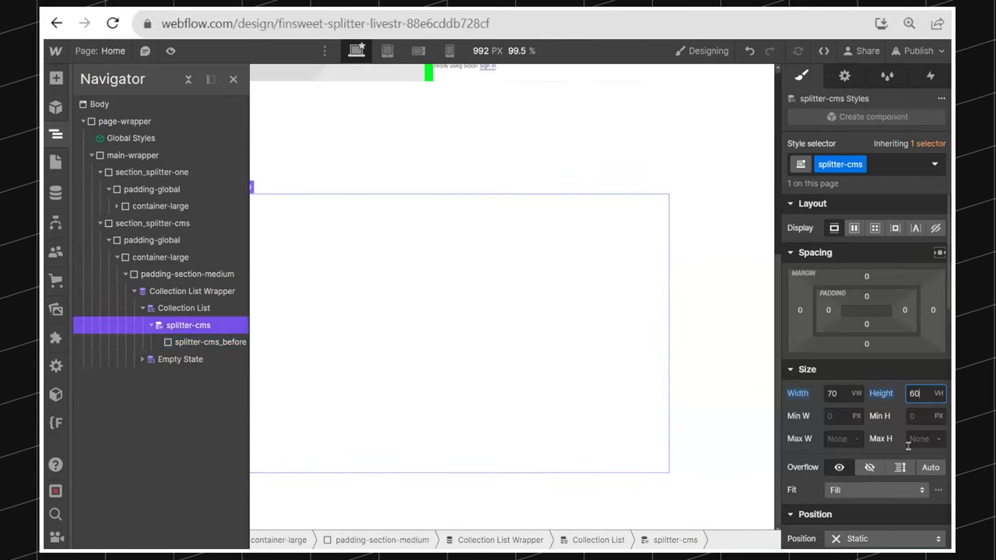
{"action": "scroll", "coordinate": [908, 445], "scroll_direction": "down", "scroll_amount": 3}
{"action": "left_click", "coordinate": [871, 331]}
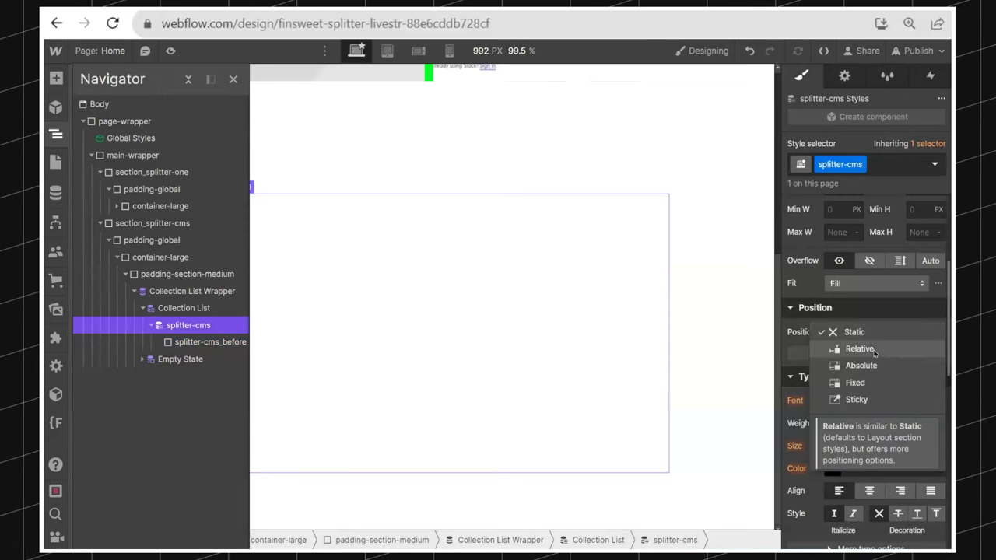
{"action": "left_click", "coordinate": [873, 350]}
Set splitter-cms_before to Absolute position with the full-cover preset, 0% on all four sides
{"action": "left_click", "coordinate": [203, 343]}
{"action": "left_click", "coordinate": [892, 335]}
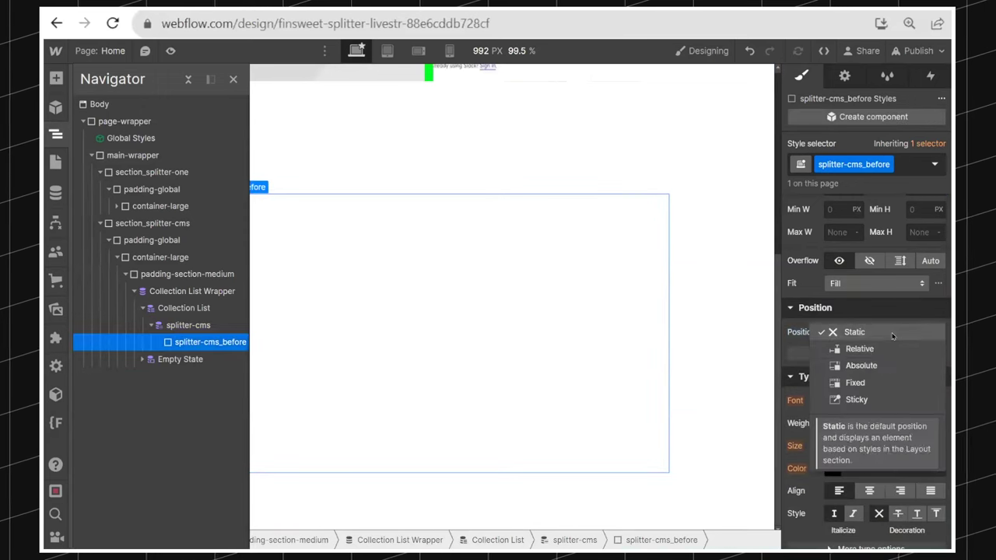
{"action": "left_click", "coordinate": [882, 366]}
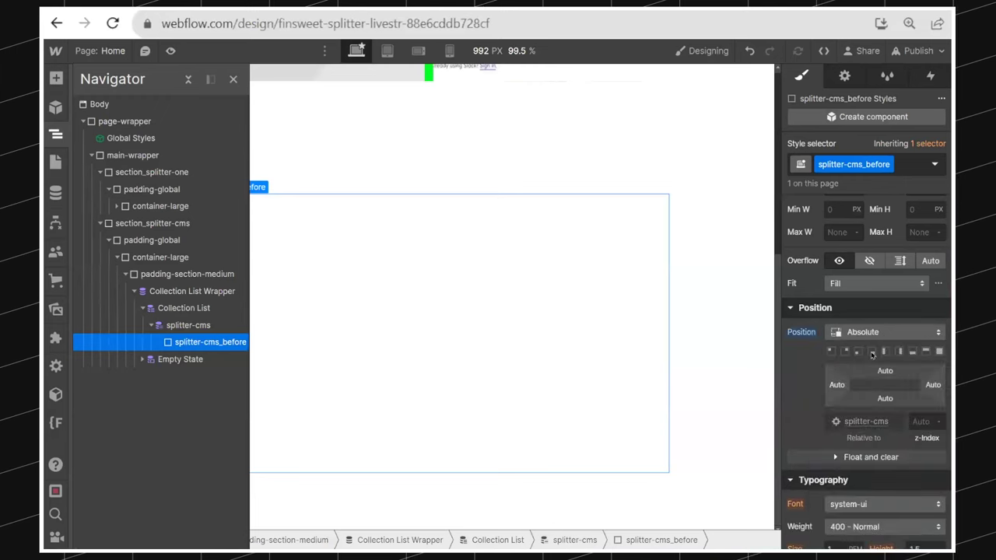
{"action": "left_click", "coordinate": [939, 351]}
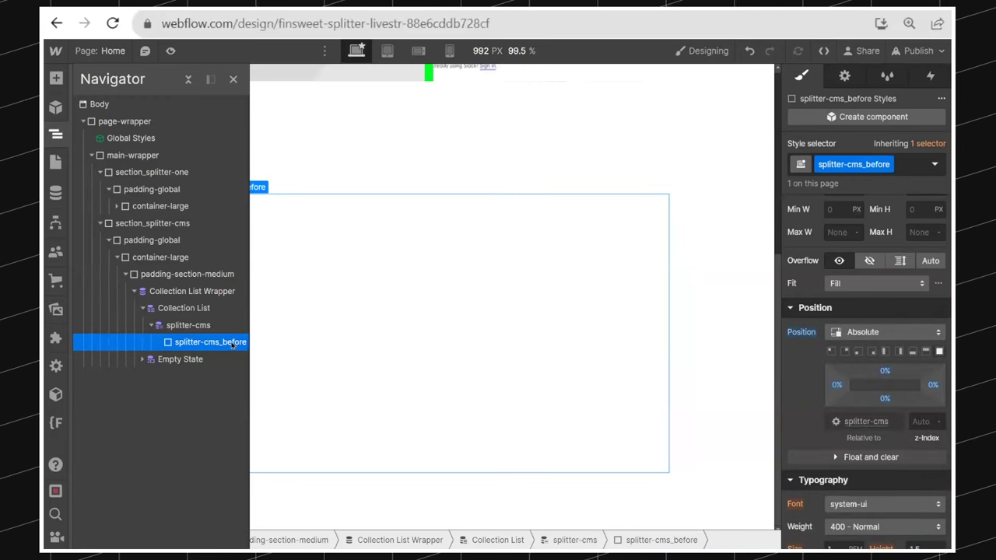
Insert an image inside splitter-cms_before and get its source from the Before field of Patients
{"action": "key", "text": "ctrl+e"}
{"action": "type", "text": "im"}
{"action": "key", "text": "Return"}
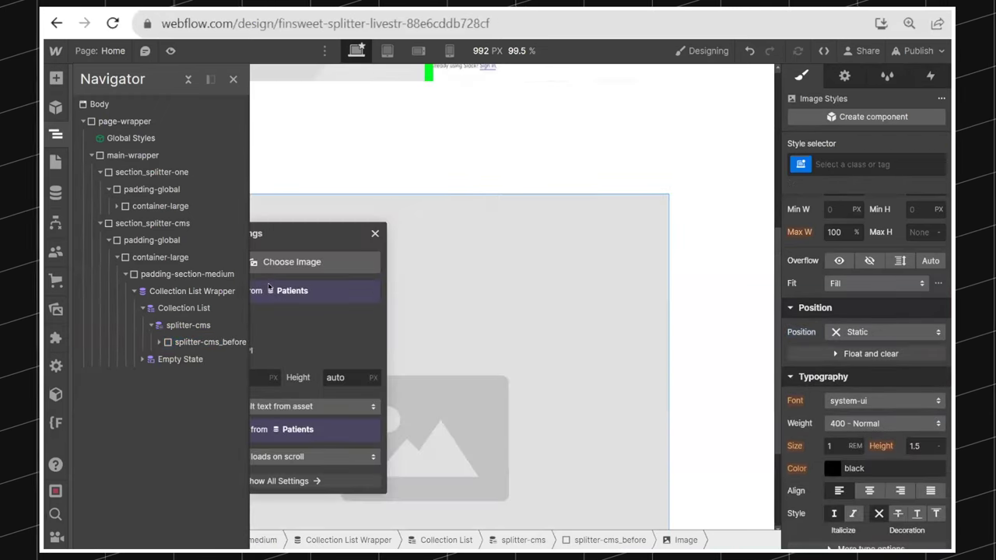
{"action": "left_click", "coordinate": [233, 78]}
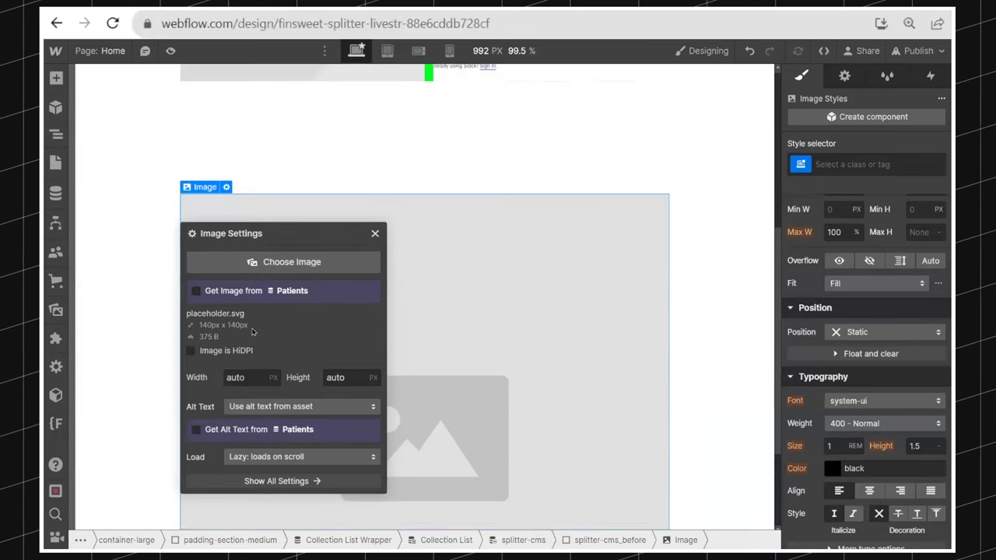
{"action": "left_click", "coordinate": [253, 309]}
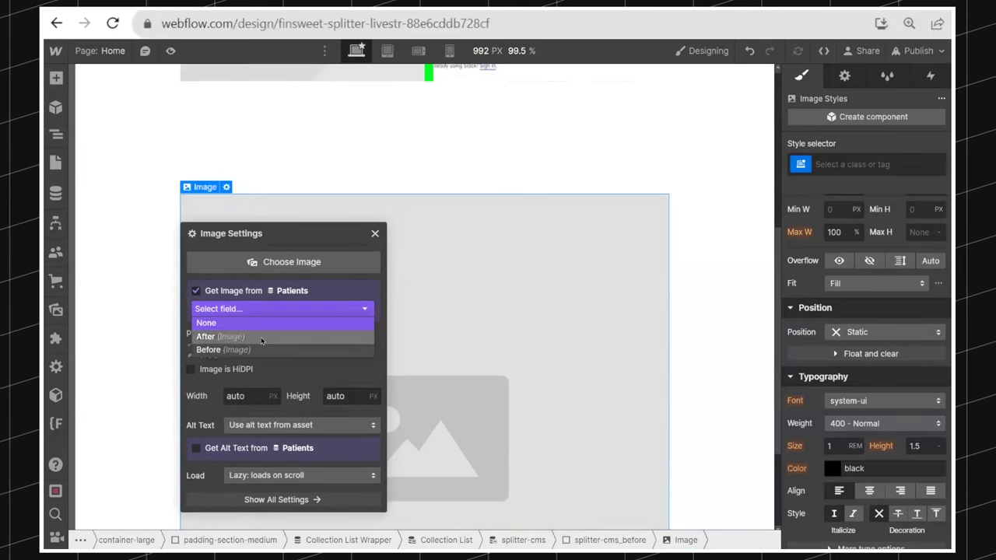
{"action": "left_click", "coordinate": [257, 350]}
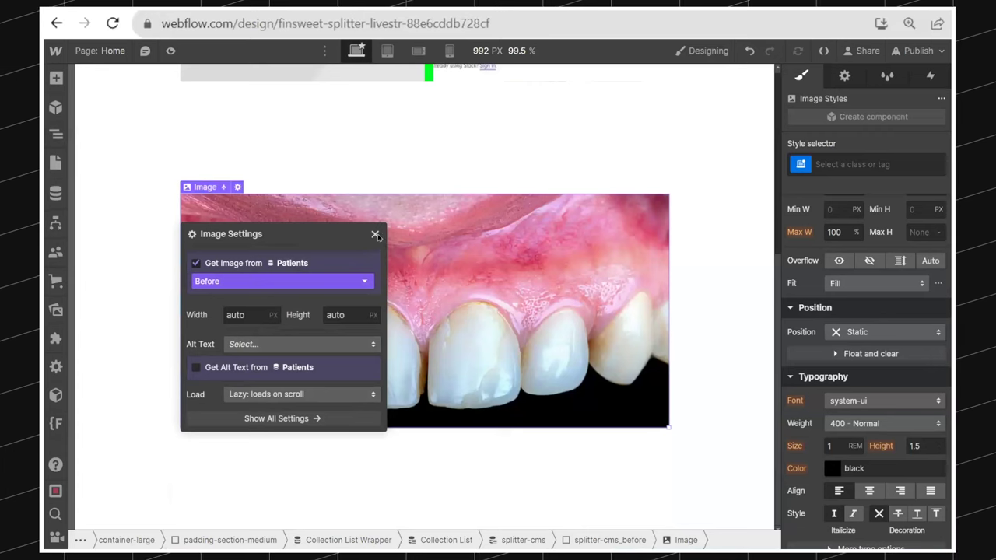
{"action": "left_click", "coordinate": [375, 234]}
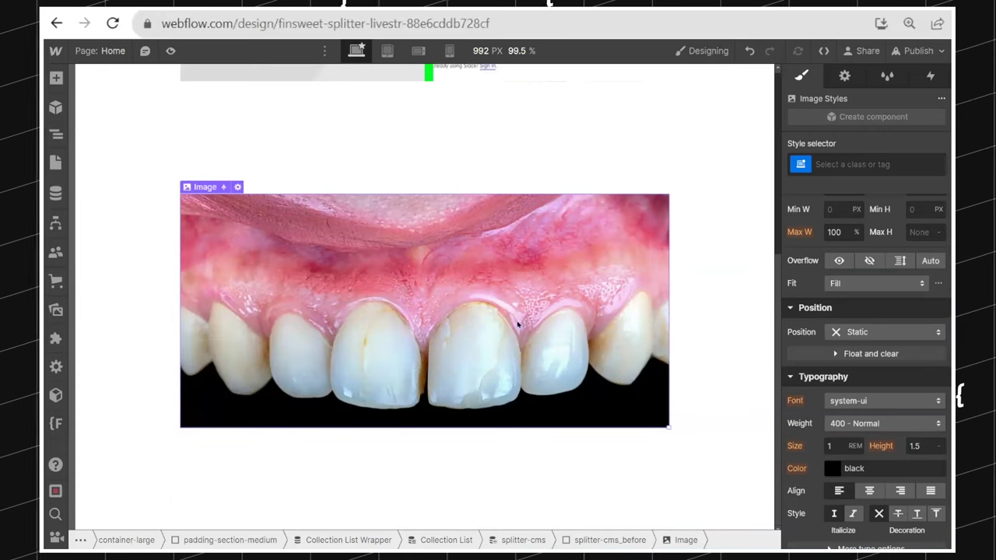
Insert a second div block inside the splitter-cms collection item, beside splitter-cms_before
{"action": "key", "text": "z"}
{"action": "key", "text": "z"}
{"action": "key", "text": "z"}
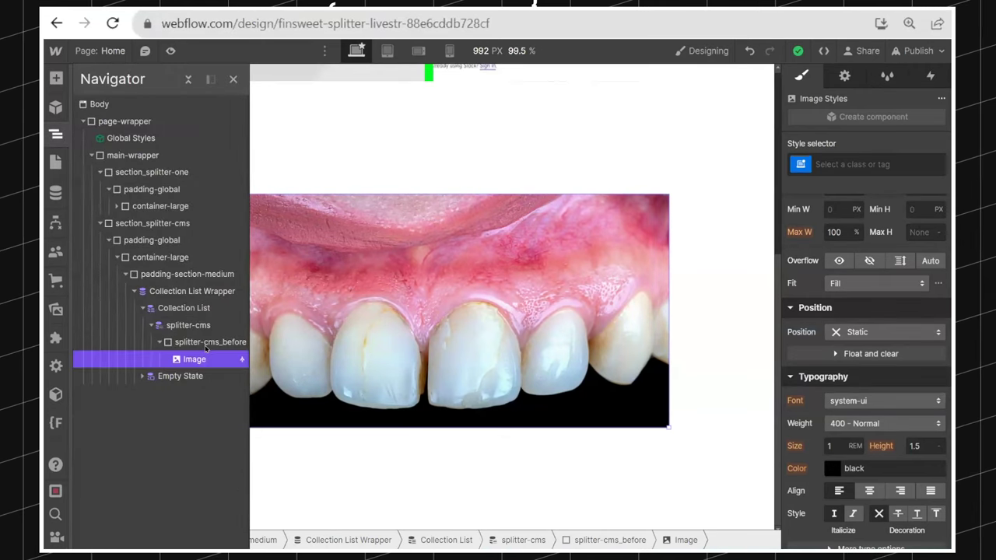
{"action": "left_click", "coordinate": [204, 324]}
{"action": "key", "text": "ctrl+e"}
{"action": "type", "text": "div"}
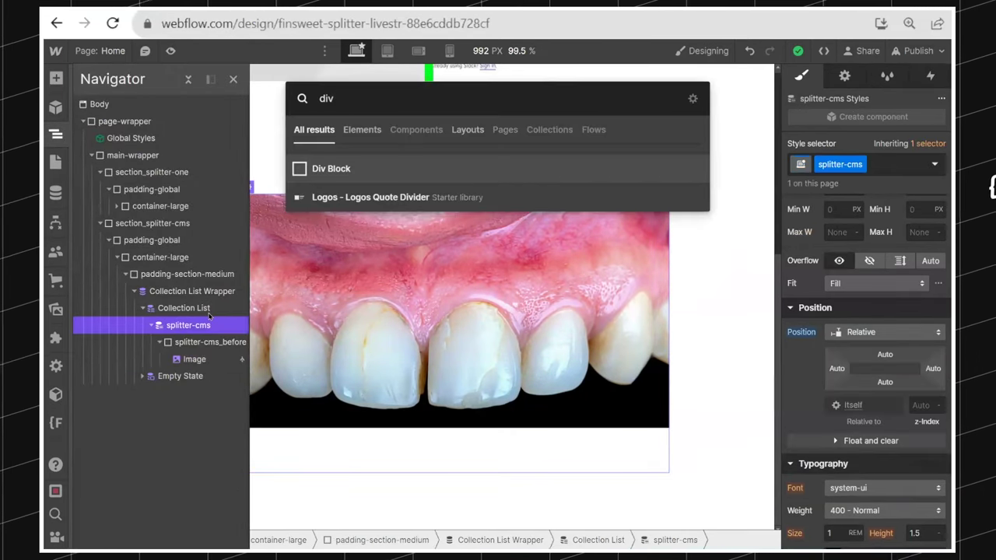
{"action": "key", "text": "Return"}
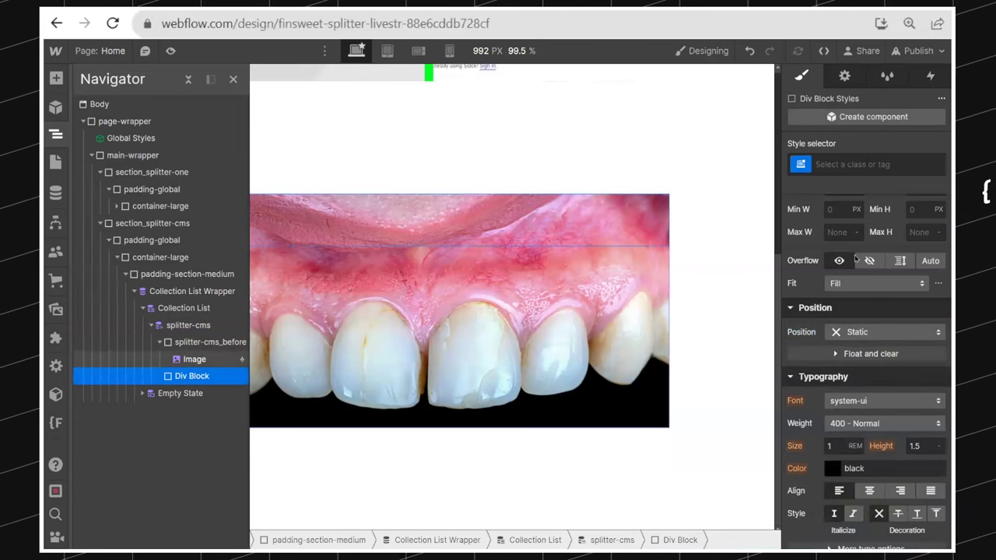
Assign the new class splitter-cms_after to the new div block
{"action": "left_click", "coordinate": [889, 164]}
{"action": "type", "text": "s"}
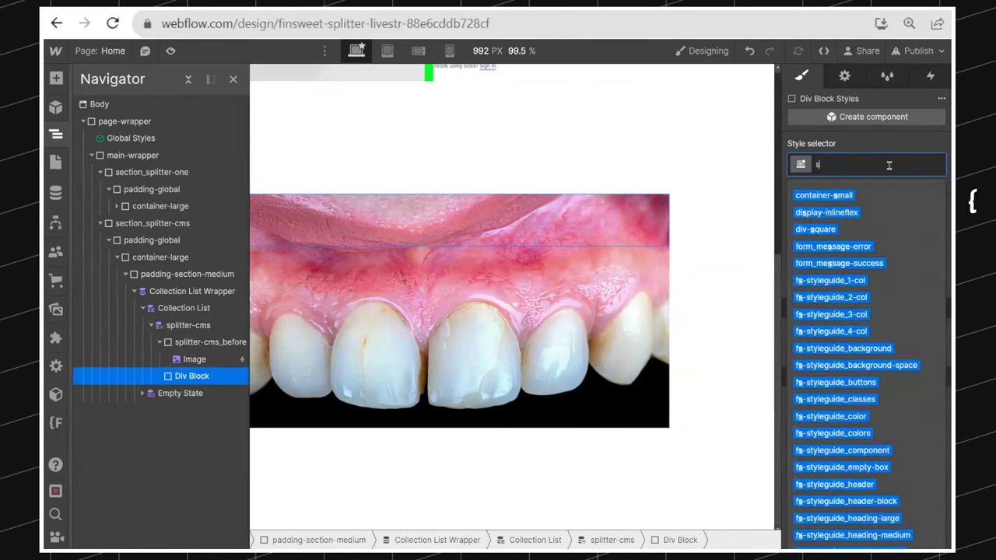
{"action": "type", "text": "plitter-cms_after"}
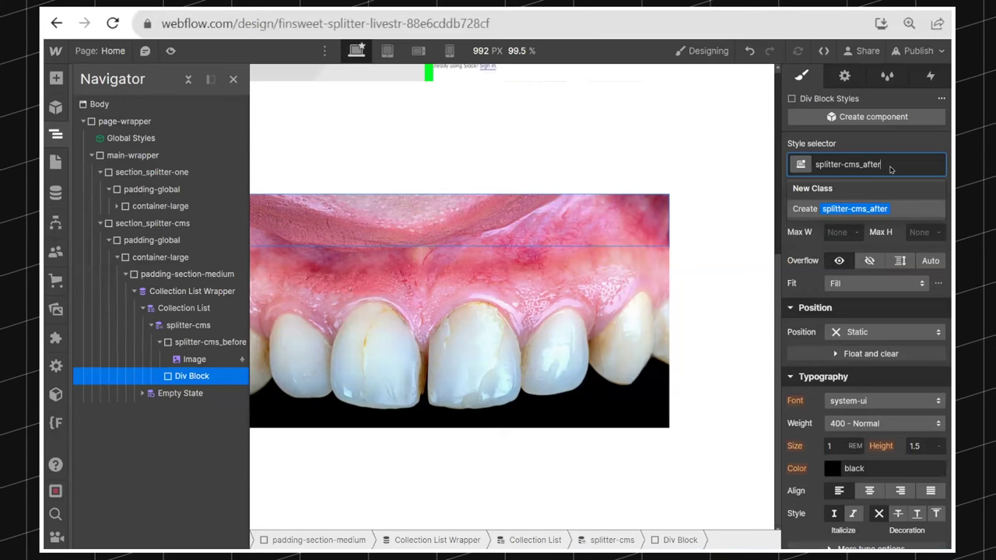
{"action": "key", "text": "Return"}
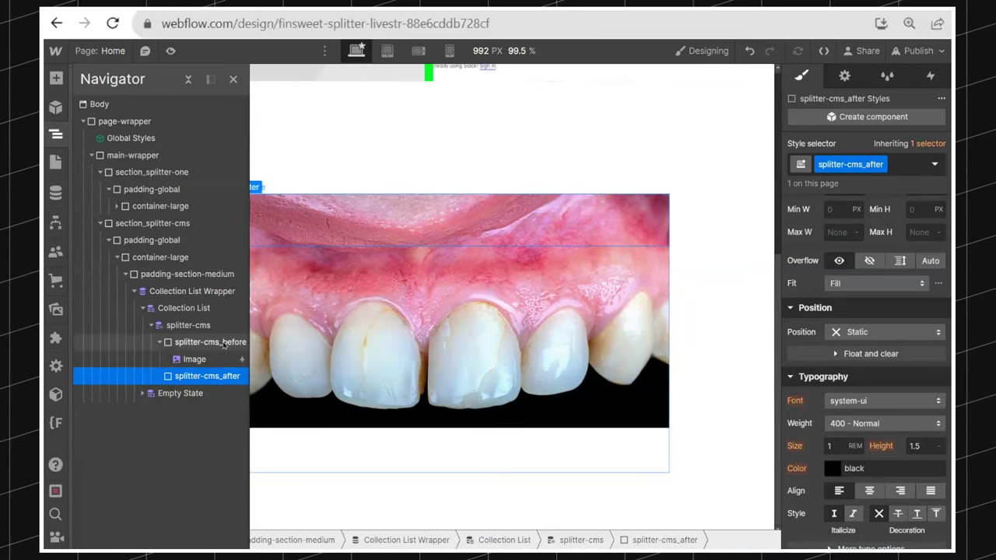
Set the display of splitter-cms to Flex and check the size and position settings of splitter-cms_before
{"action": "left_click", "coordinate": [218, 327]}
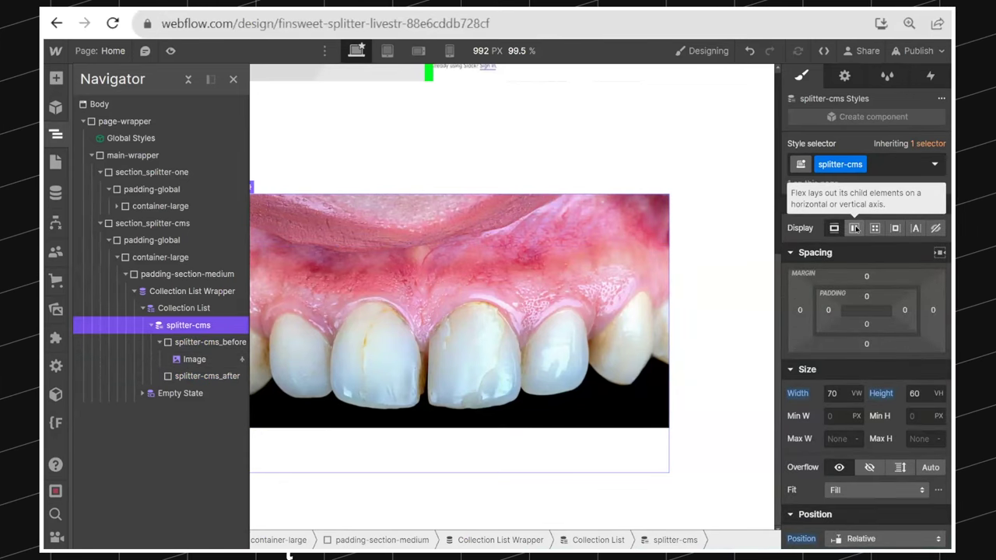
{"action": "left_click", "coordinate": [855, 228]}
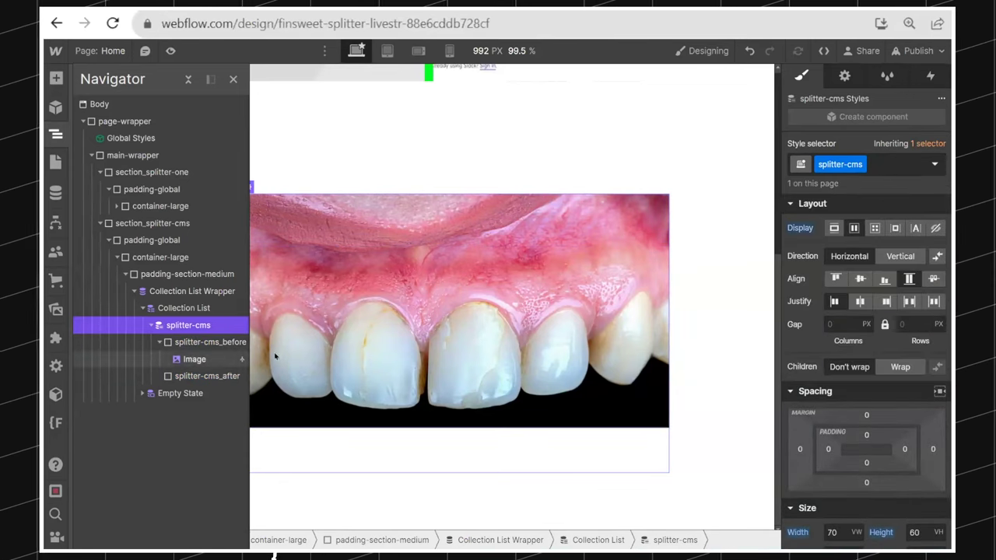
{"action": "left_click", "coordinate": [156, 347]}
{"action": "left_click", "coordinate": [158, 344]}
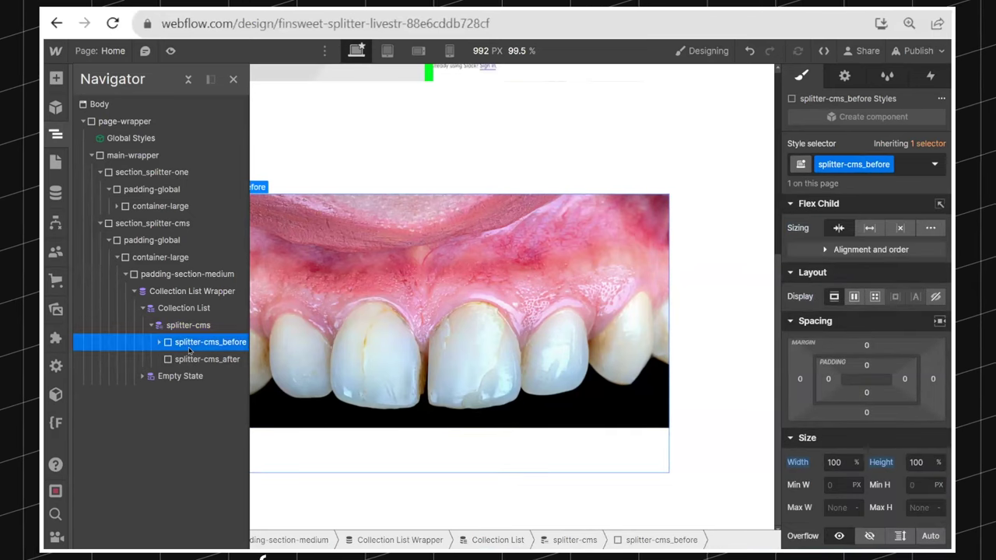
{"action": "scroll", "coordinate": [879, 369], "scroll_direction": "down", "scroll_amount": 3}
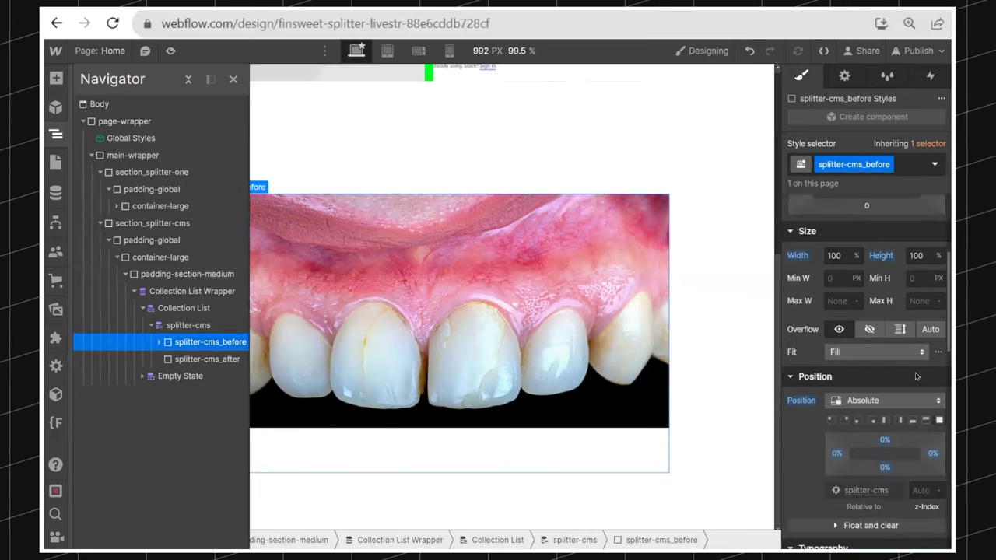
Set the height of splitter-cms_after to 100%
{"action": "left_click", "coordinate": [207, 359]}
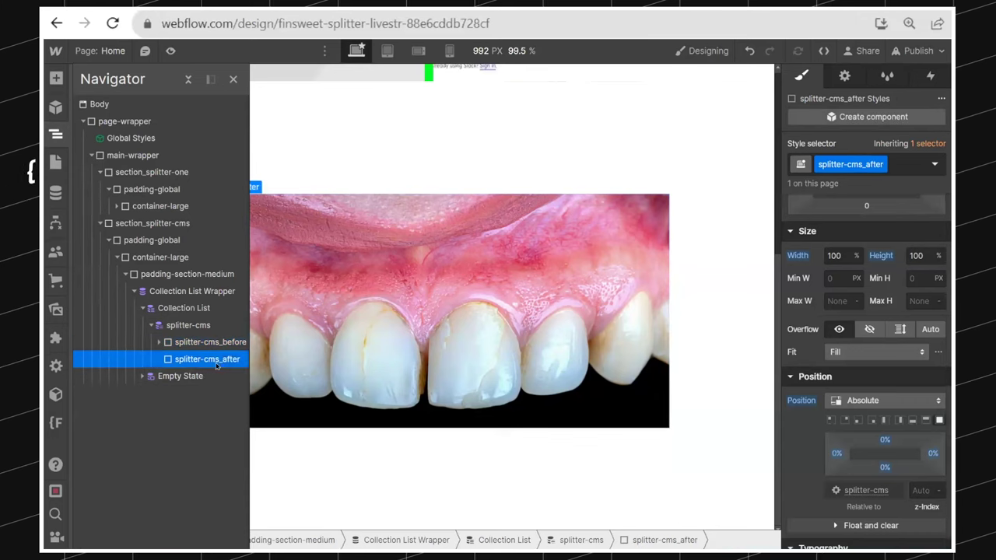
{"action": "scroll", "coordinate": [890, 367], "scroll_direction": "up", "scroll_amount": 3}
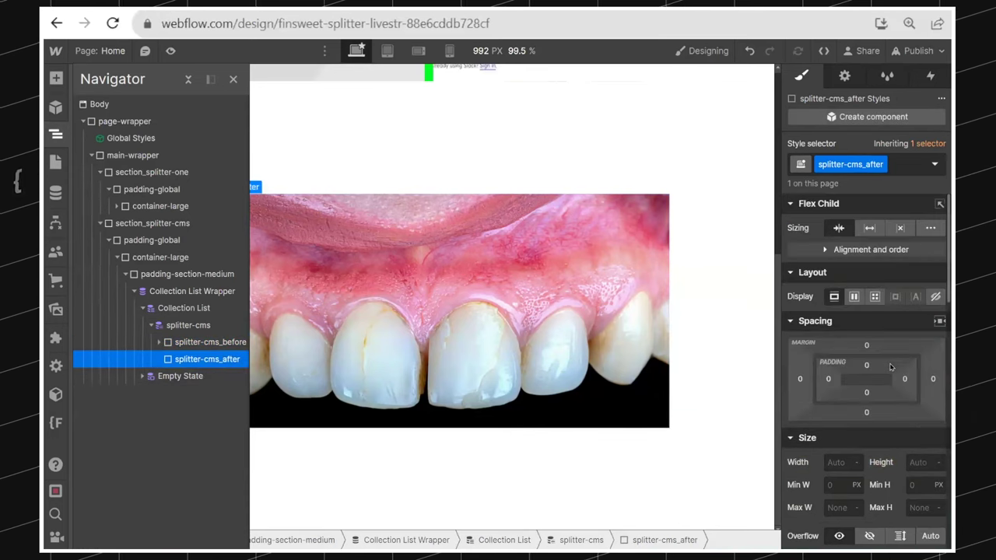
{"action": "left_click", "coordinate": [842, 462]}
{"action": "left_click", "coordinate": [908, 462]}
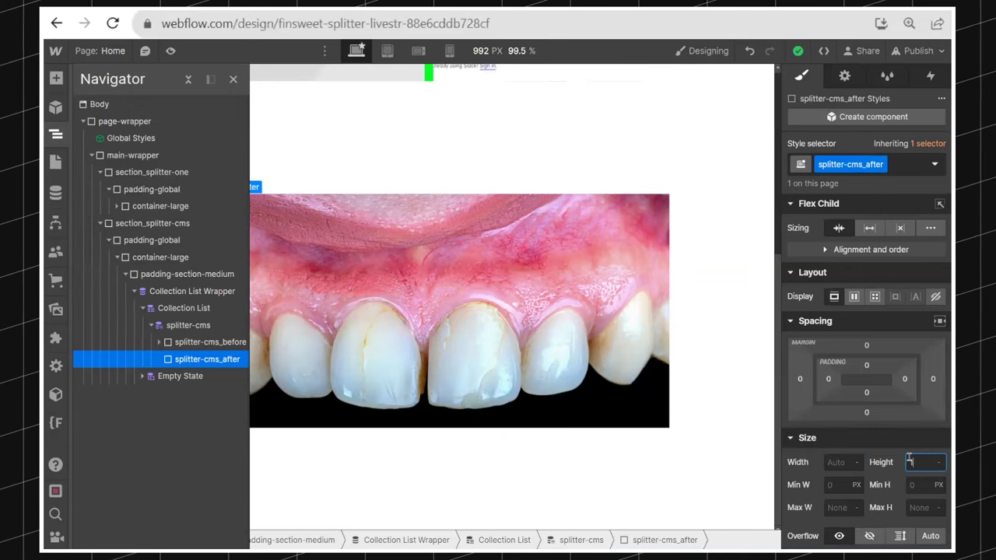
{"action": "type", "text": "100%"}
{"action": "key", "text": "Return"}
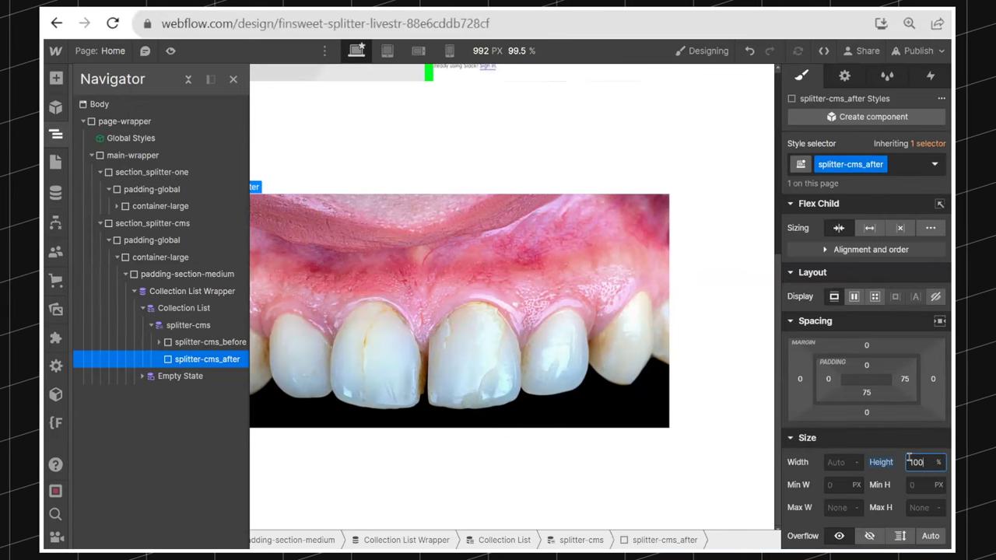
Set the position of splitter-cms_after to Absolute, anchored at 0% from the top and right of splitter-cms
{"action": "scroll", "coordinate": [909, 461], "scroll_direction": "down", "scroll_amount": 3}
{"action": "left_click", "coordinate": [864, 400]}
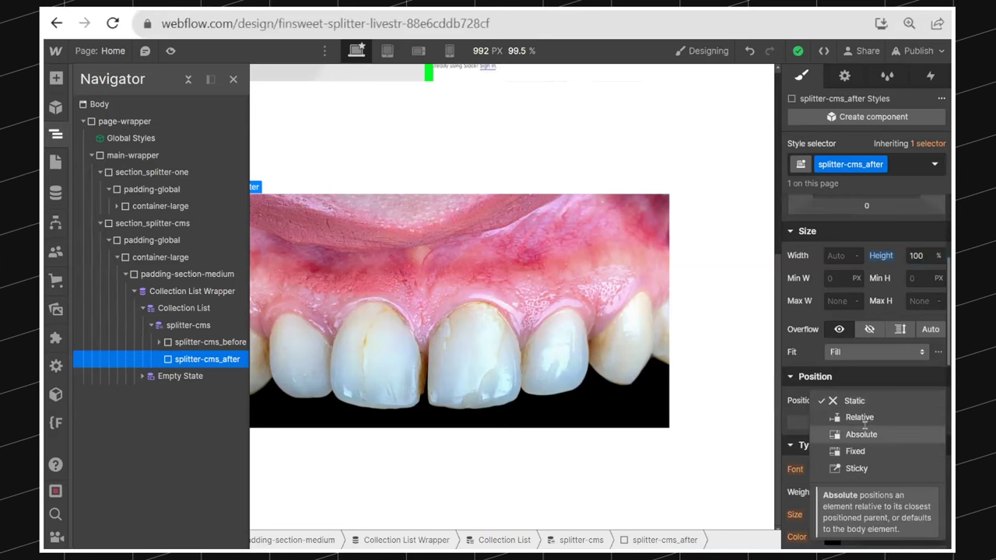
{"action": "left_click", "coordinate": [861, 432]}
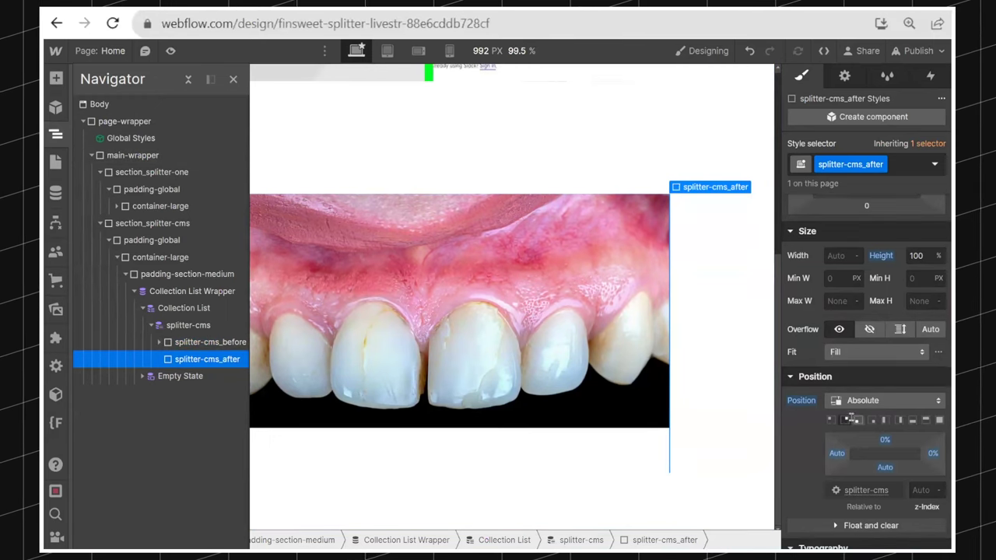
Set the before image to 100% width and 100% height with its fit set to Cover
{"action": "left_click", "coordinate": [528, 405]}
{"action": "left_click", "coordinate": [840, 393]}
{"action": "type", "text": "100%"}
{"action": "key", "text": "Tab"}
{"action": "type", "text": "100%"}
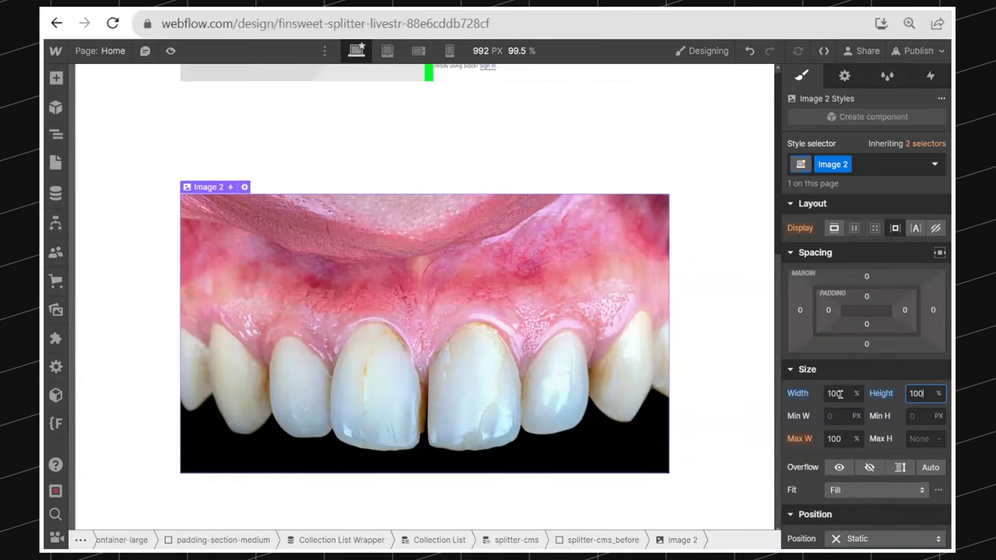
{"action": "left_click", "coordinate": [866, 491]}
{"action": "left_click", "coordinate": [866, 504]}
Set the width of splitter-cms_after to 50%
{"action": "key", "text": "z"}
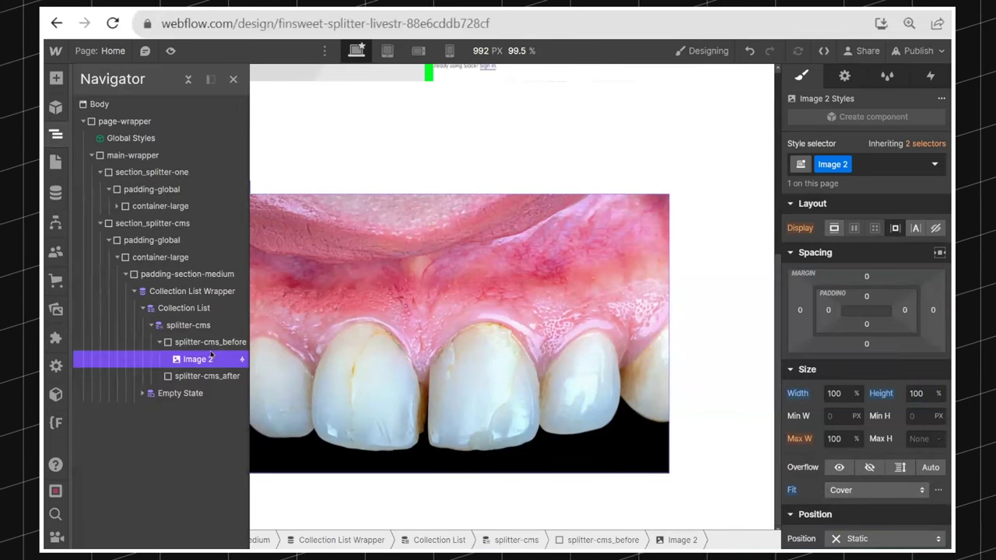
{"action": "left_click", "coordinate": [204, 376]}
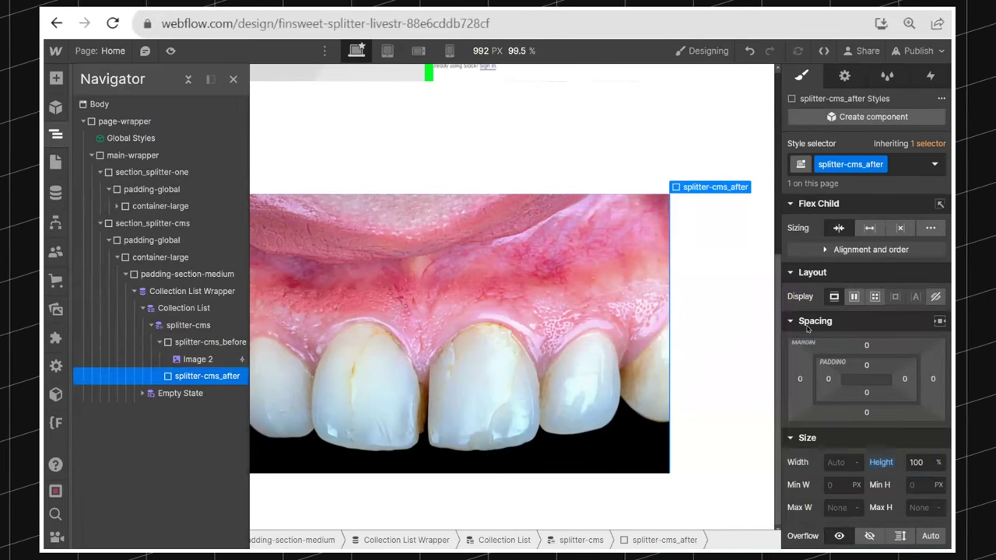
{"action": "key", "text": "z"}
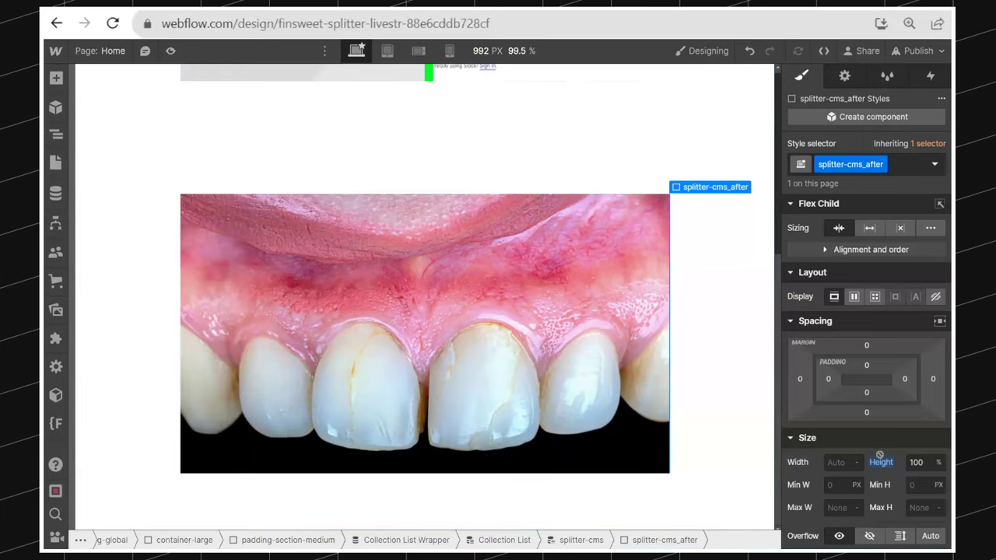
{"action": "left_click", "coordinate": [841, 463]}
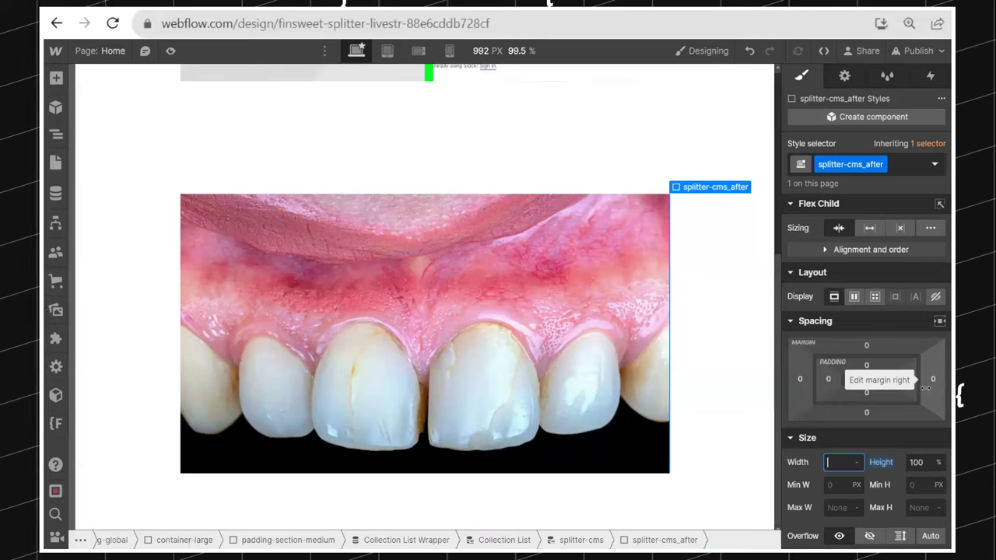
{"action": "type", "text": "50"}
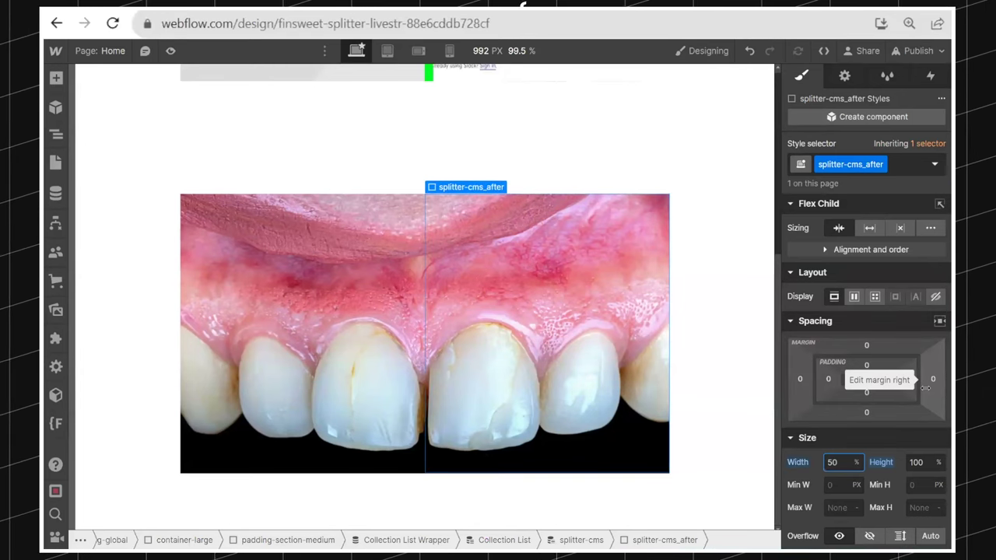
Vary the width of splitter-cms_after in 10% increments and return it to 50%
{"action": "key", "text": "shift+Down"}
{"action": "key", "text": "shift+Down"}
{"action": "key", "text": "shift+Up"}
{"action": "key", "text": "shift+Up"}
{"action": "key", "text": "shift+Up"}
{"action": "key", "text": "shift+Up"}
{"action": "key", "text": "shift+Up"}
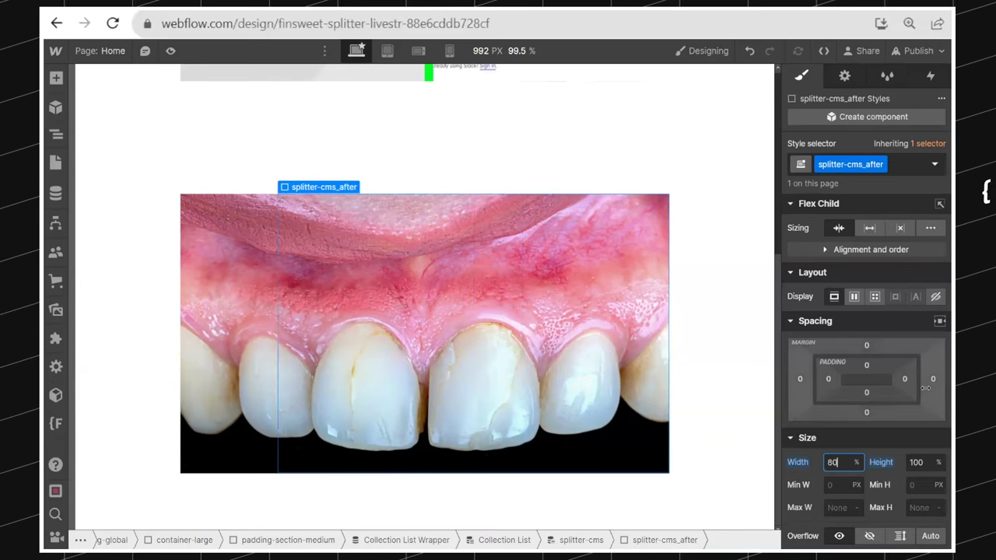
{"action": "key", "text": "shift+Down"}
{"action": "key", "text": "shift+Down"}
{"action": "key", "text": "shift+Down"}
{"action": "key", "text": "shift+Down"}
{"action": "key", "text": "shift+Down"}
{"action": "key", "text": "shift+Up"}
{"action": "key", "text": "shift+Up"}
{"action": "key", "text": "shift+Up"}
{"action": "key", "text": "shift+Up"}
{"action": "key", "text": "shift+Down"}
{"action": "key", "text": "shift+Down"}
{"action": "key", "text": "shift+Up"}
{"action": "key", "text": "shift+Up"}
{"action": "key", "text": "shift+Down"}
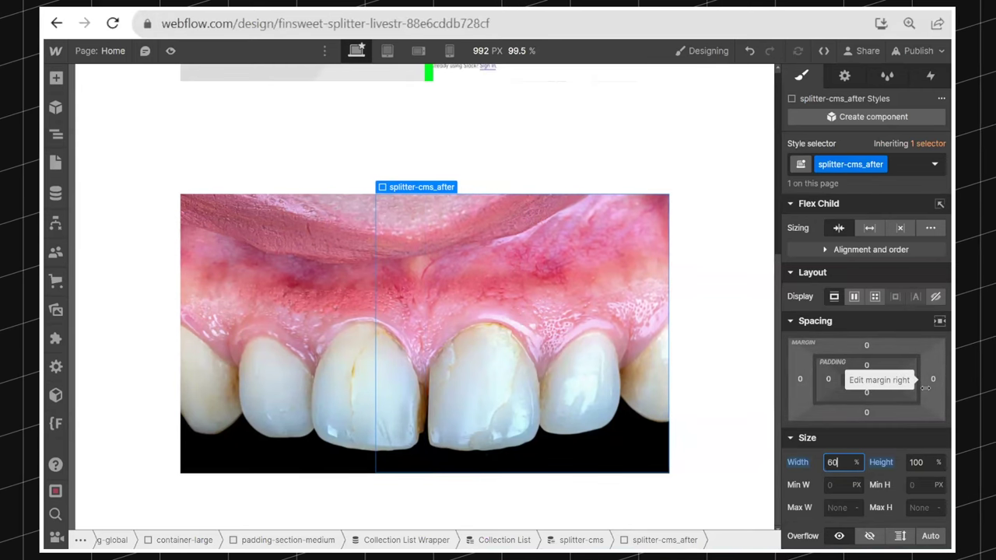
{"action": "key", "text": "shift+Up"}
{"action": "key", "text": "shift+Down"}
{"action": "key", "text": "shift+Down"}
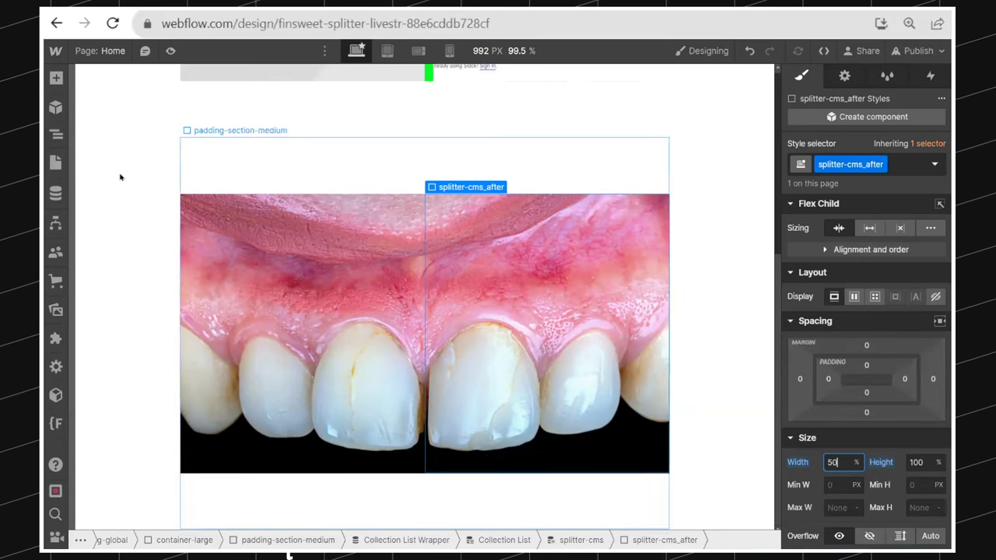
Add an image element inside splitter-cms_after
{"action": "left_click", "coordinate": [58, 136]}
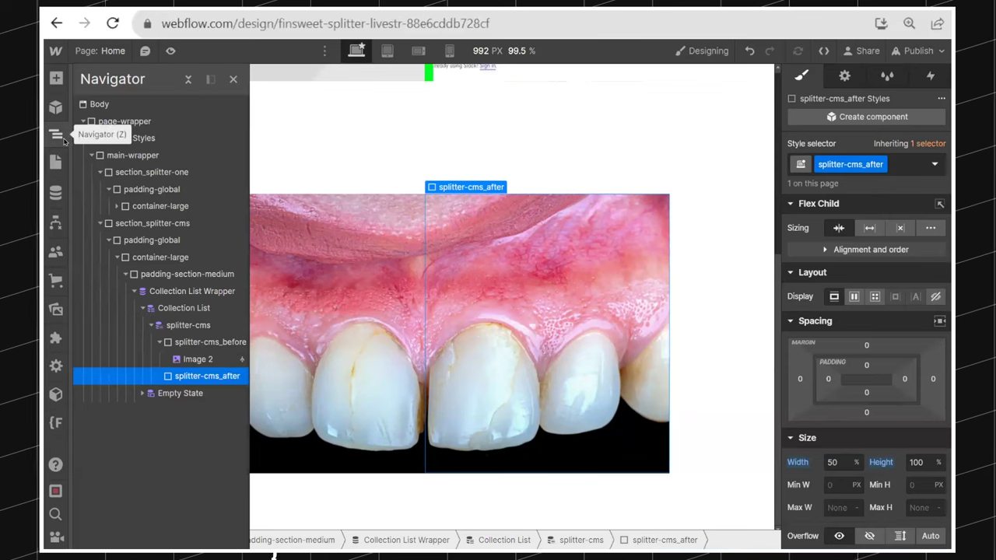
{"action": "scroll", "coordinate": [918, 335], "scroll_direction": "down", "scroll_amount": 3}
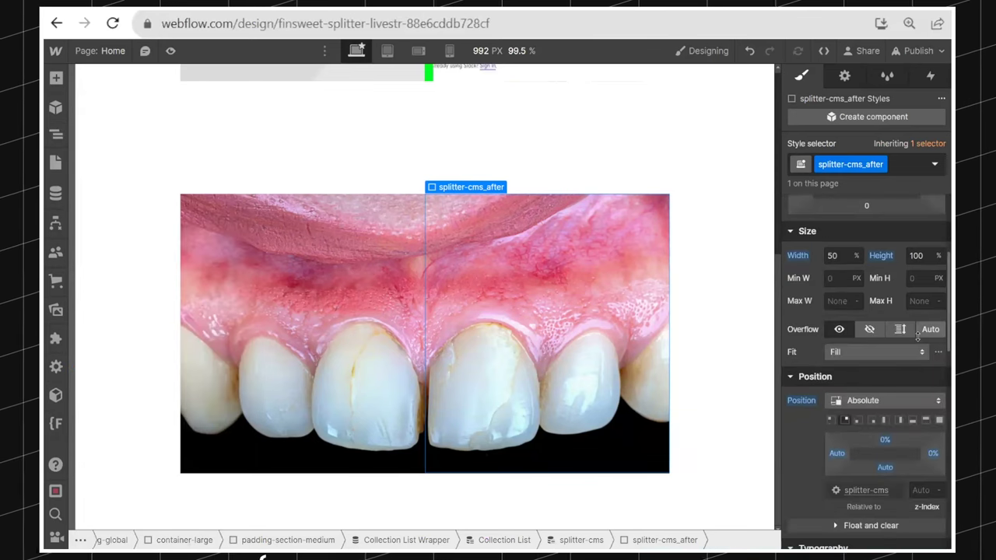
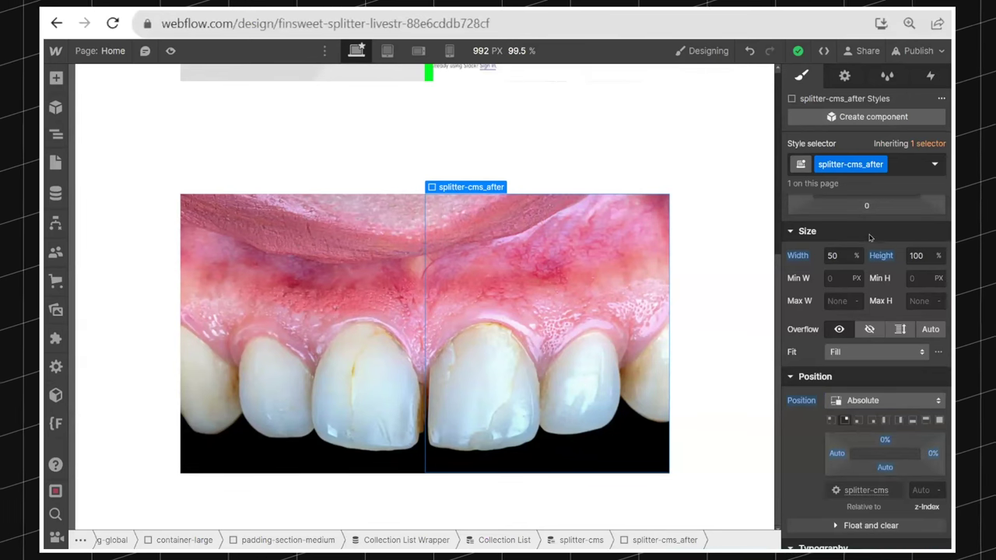
{"action": "scroll", "coordinate": [870, 235], "scroll_direction": "down", "scroll_amount": 5}
{"action": "left_click", "coordinate": [55, 134]}
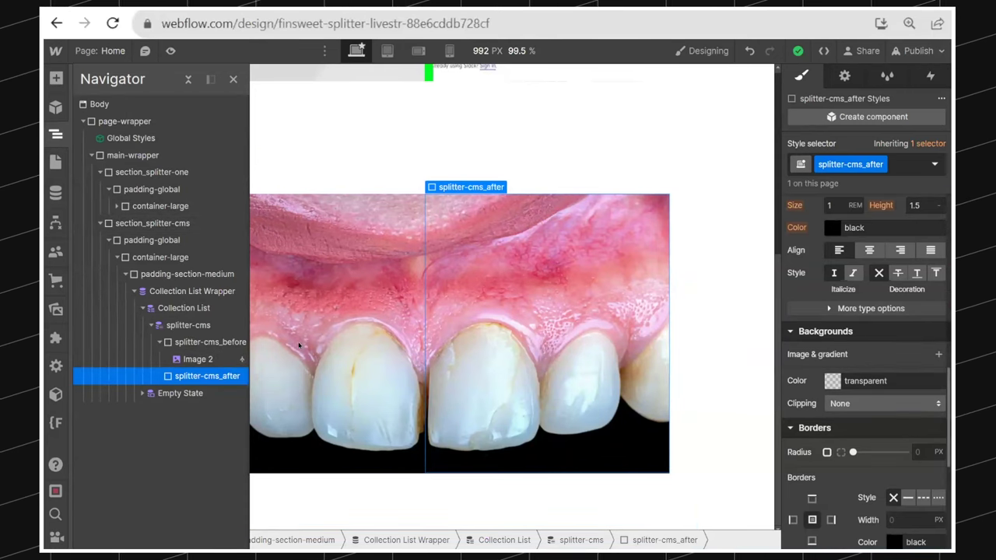
{"action": "key", "text": "ctrl+k"}
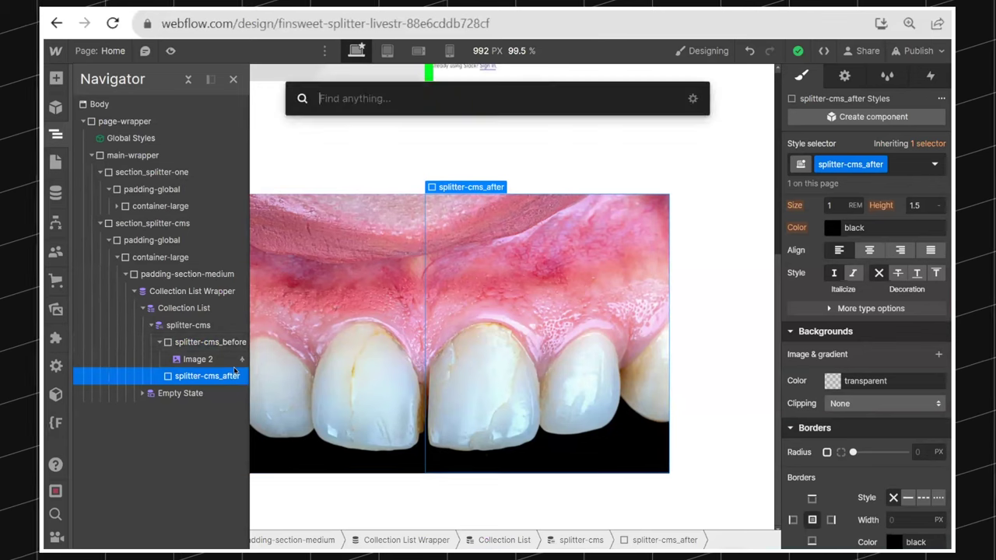
{"action": "type", "text": "image"}
{"action": "key", "text": "Return"}
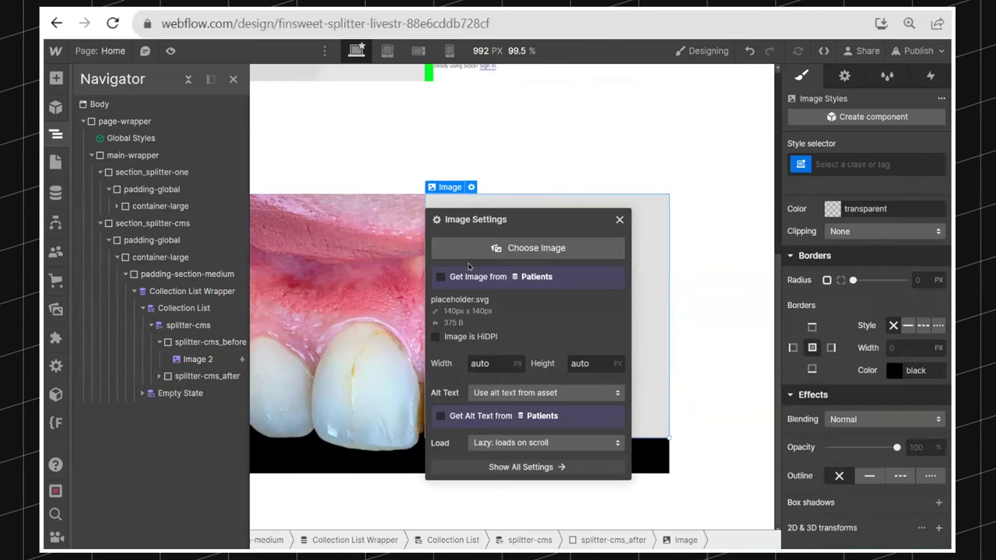
Bind the new image's source to the After field of the Patients collection and close its settings
{"action": "left_click", "coordinate": [441, 276]}
{"action": "left_click", "coordinate": [485, 298]}
{"action": "left_click", "coordinate": [459, 319]}
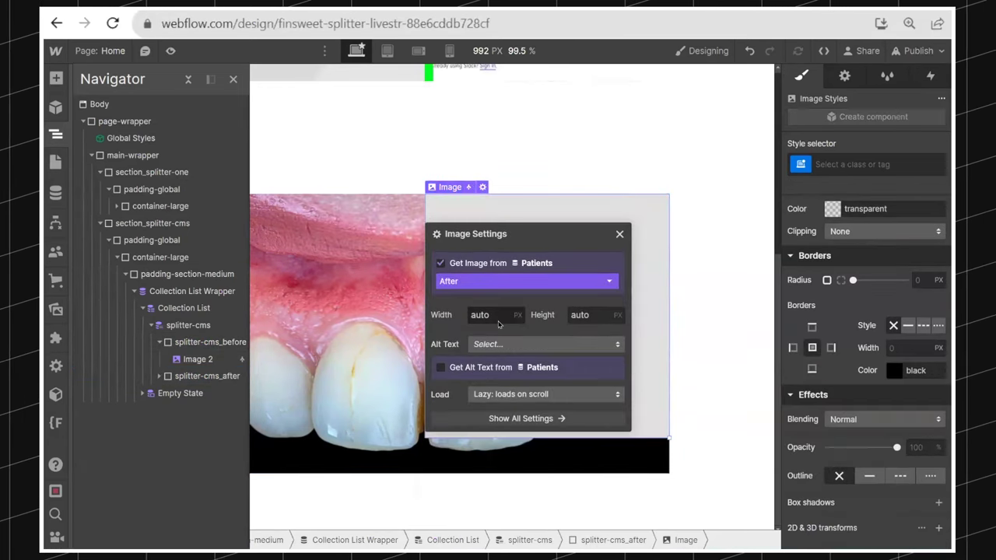
{"action": "left_click", "coordinate": [619, 326]}
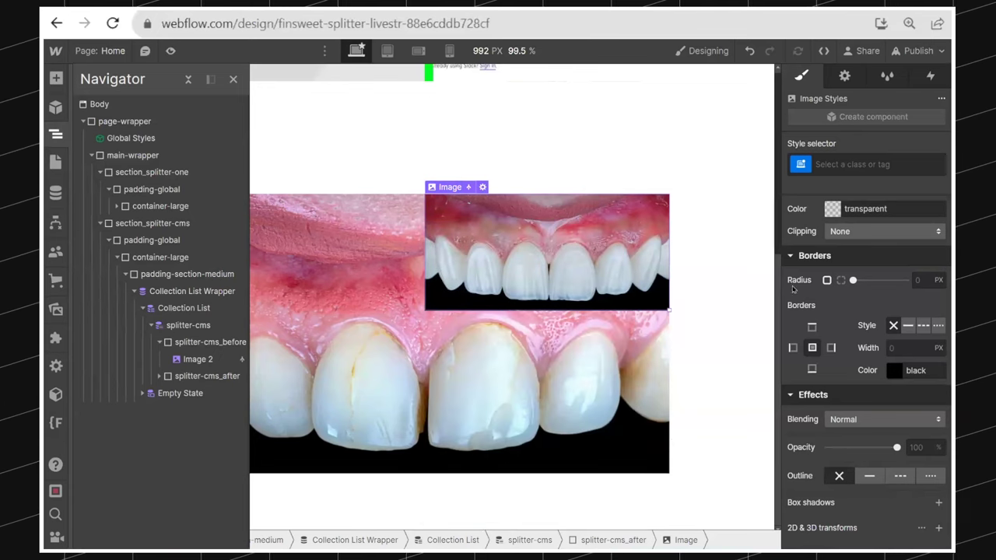
Set the after image's width to 70vw, its height to 100% and its maximum width to None
{"action": "scroll", "coordinate": [873, 364], "scroll_direction": "down", "scroll_amount": 6}
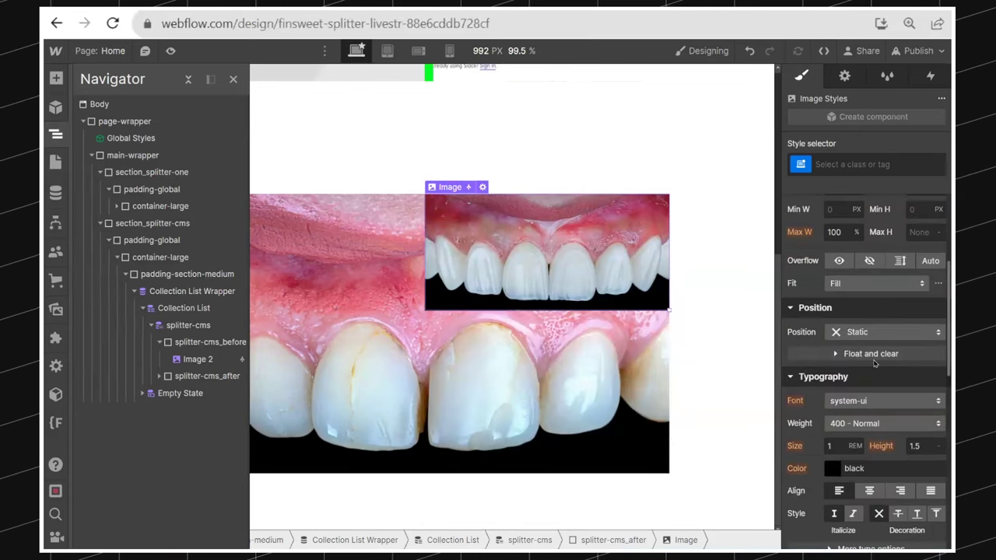
{"action": "scroll", "coordinate": [876, 360], "scroll_direction": "up", "scroll_amount": 3}
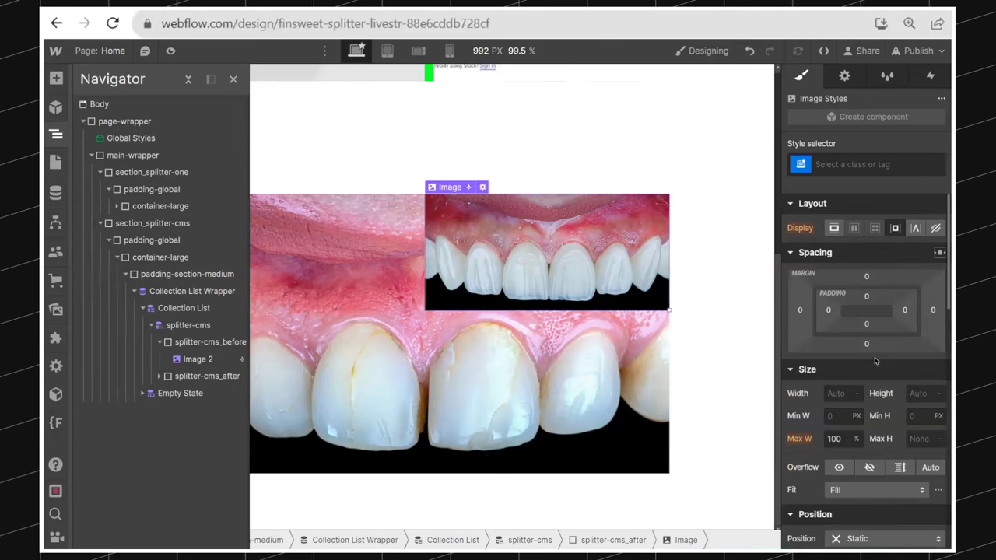
{"action": "left_click", "coordinate": [845, 393]}
{"action": "type", "text": "70vw"}
{"action": "key", "text": "Return"}
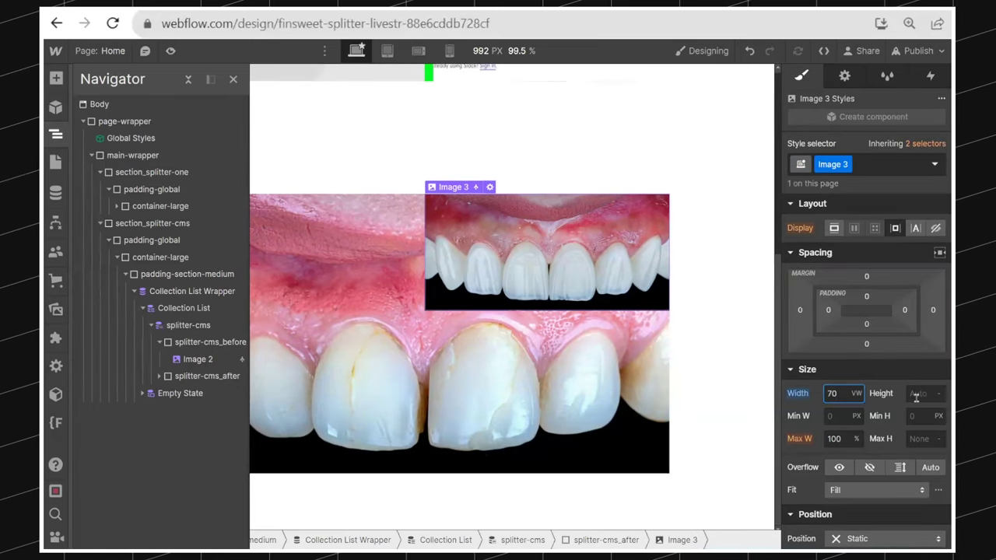
{"action": "left_click", "coordinate": [916, 394]}
{"action": "type", "text": "100%"}
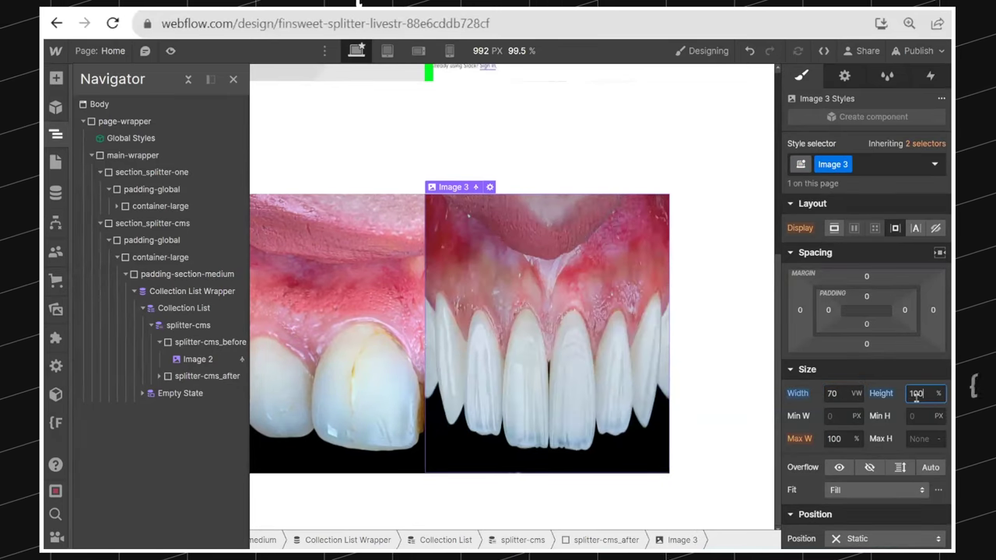
{"action": "left_click", "coordinate": [835, 438]}
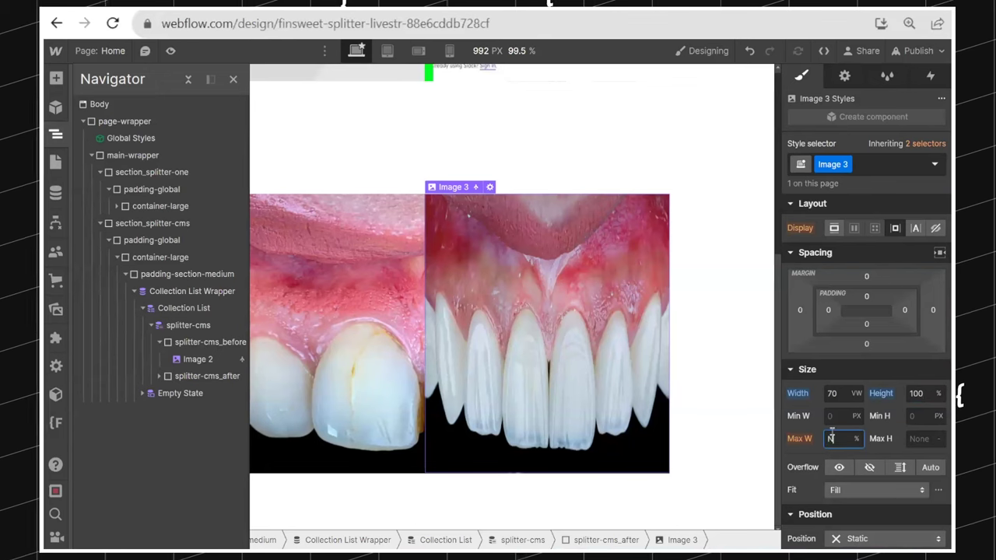
{"action": "type", "text": "None"}
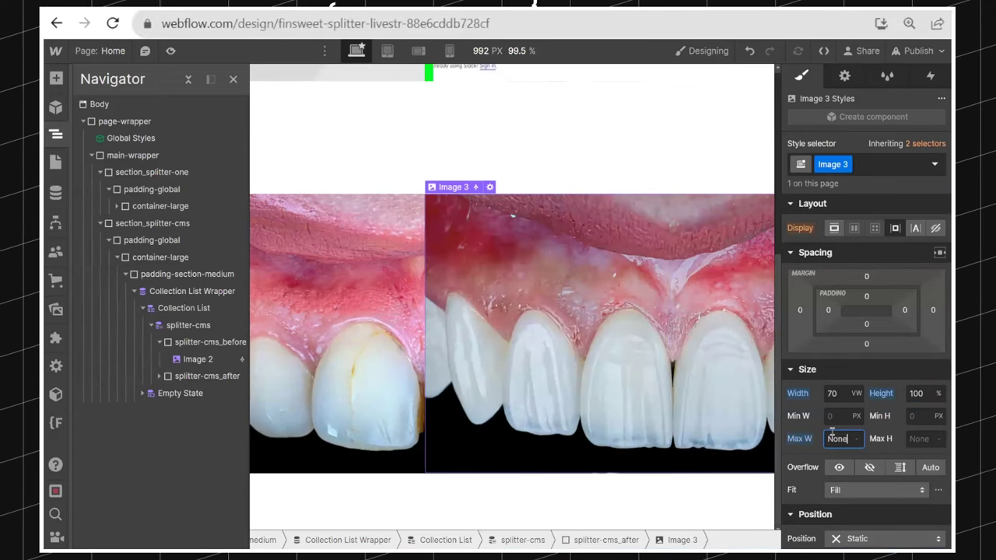
Set the after image's position to Absolute, anchored at 0% from the top and right of splitter-cms_after
{"action": "scroll", "coordinate": [836, 420], "scroll_direction": "down", "scroll_amount": 3}
{"action": "left_click", "coordinate": [863, 332]}
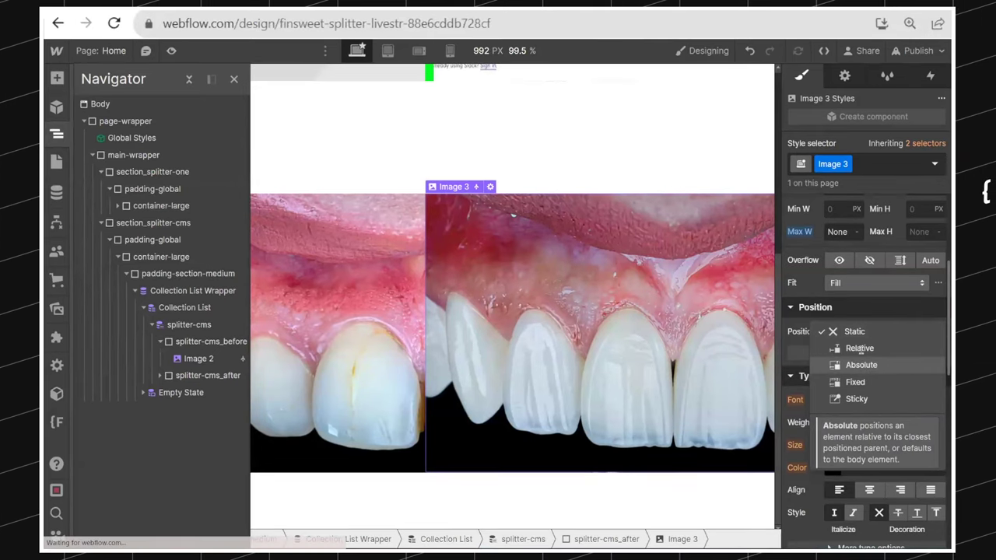
{"action": "left_click", "coordinate": [861, 365]}
{"action": "left_click", "coordinate": [381, 326]}
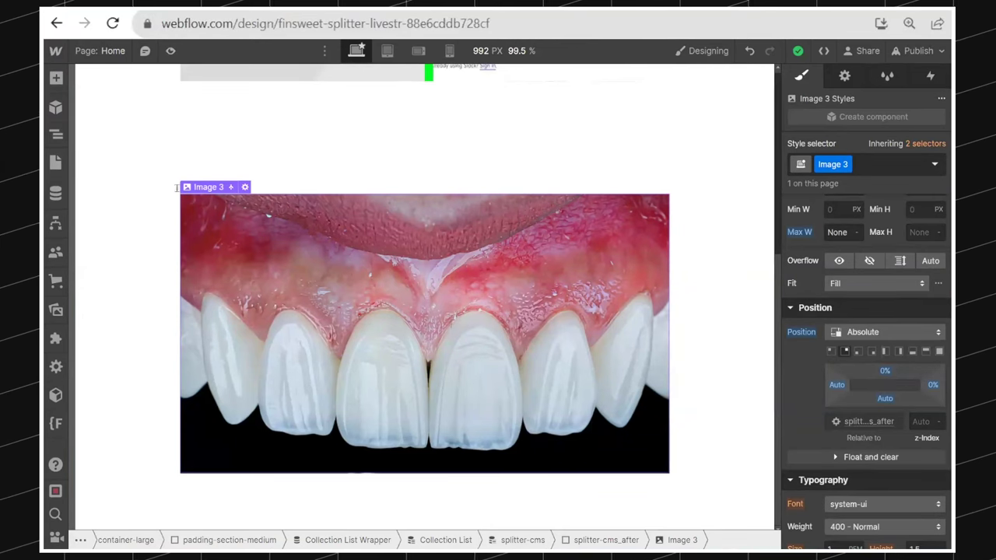
Set the overflow of splitter-cms_after to Hidden
{"action": "key", "text": "z"}
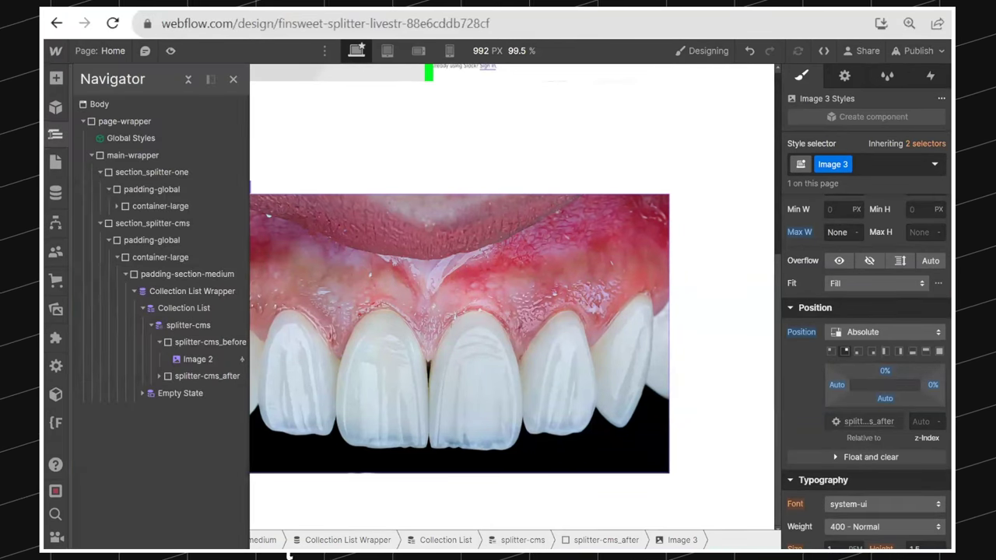
{"action": "left_click", "coordinate": [159, 376]}
{"action": "left_click", "coordinate": [196, 379]}
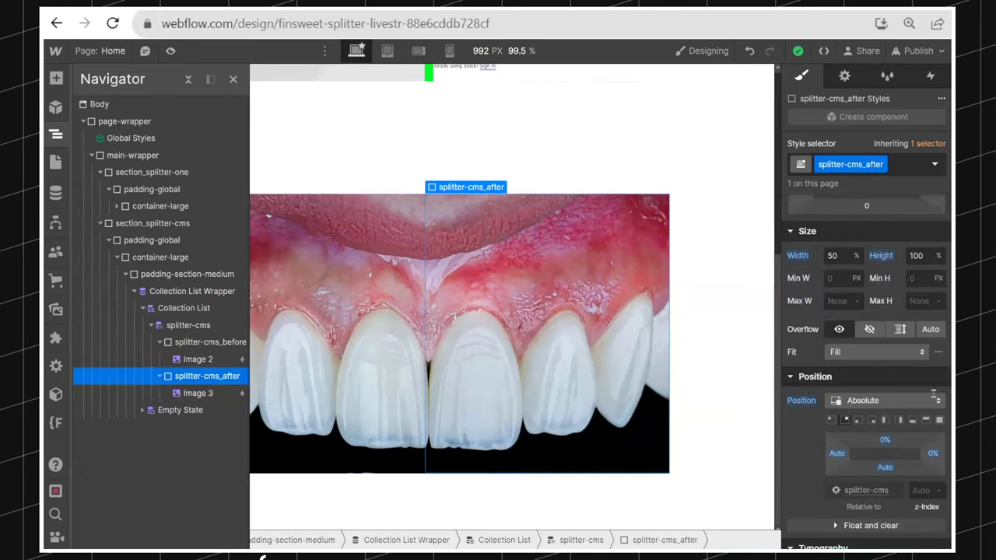
{"action": "left_click", "coordinate": [869, 329]}
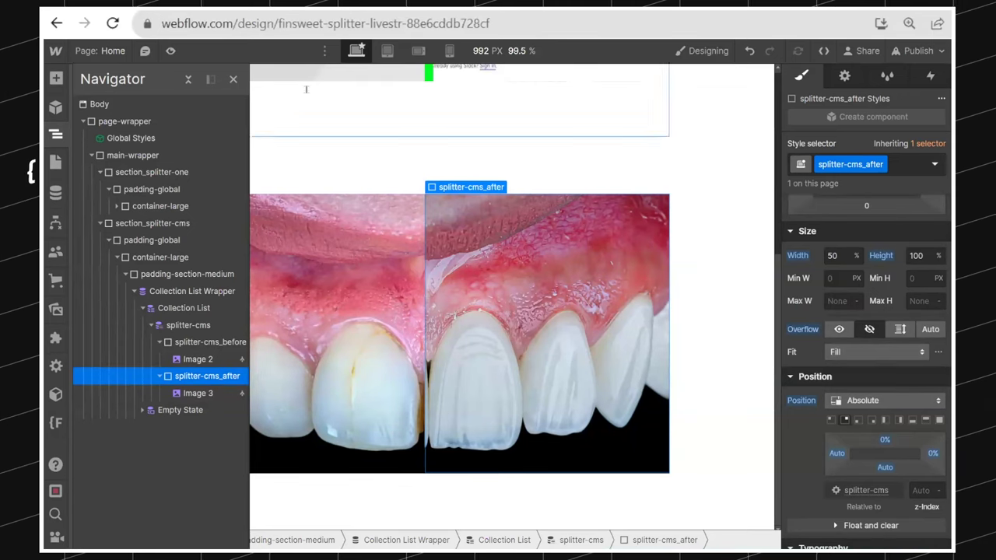
{"action": "left_click", "coordinate": [233, 78]}
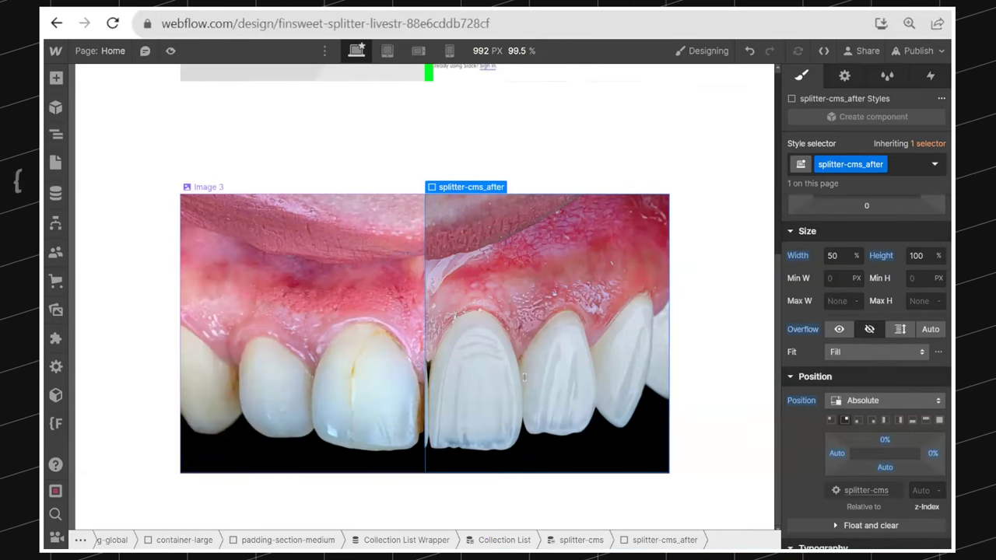
Add the custom attribute dc-splitter with the value after to splitter-cms_after
{"action": "left_click", "coordinate": [844, 75]}
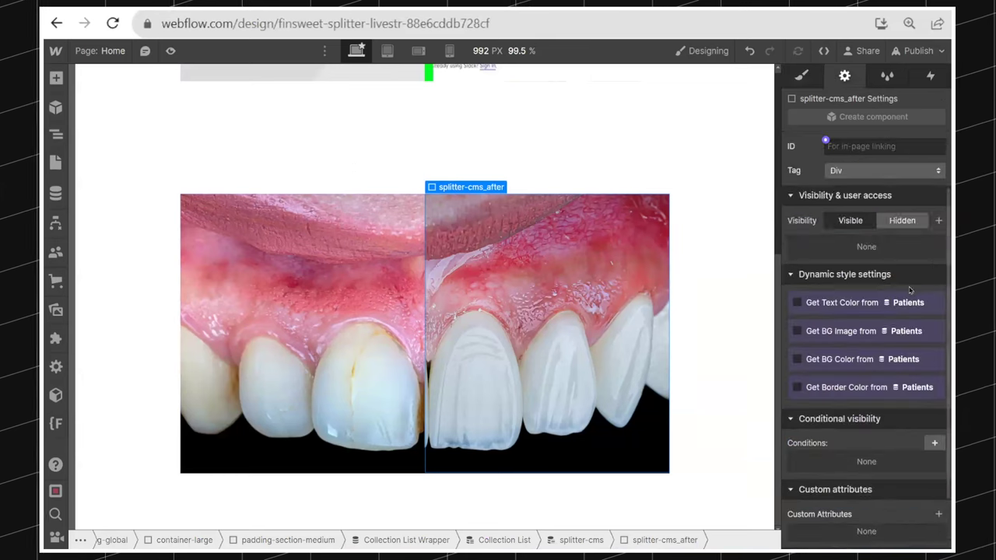
{"action": "left_click", "coordinate": [939, 466]}
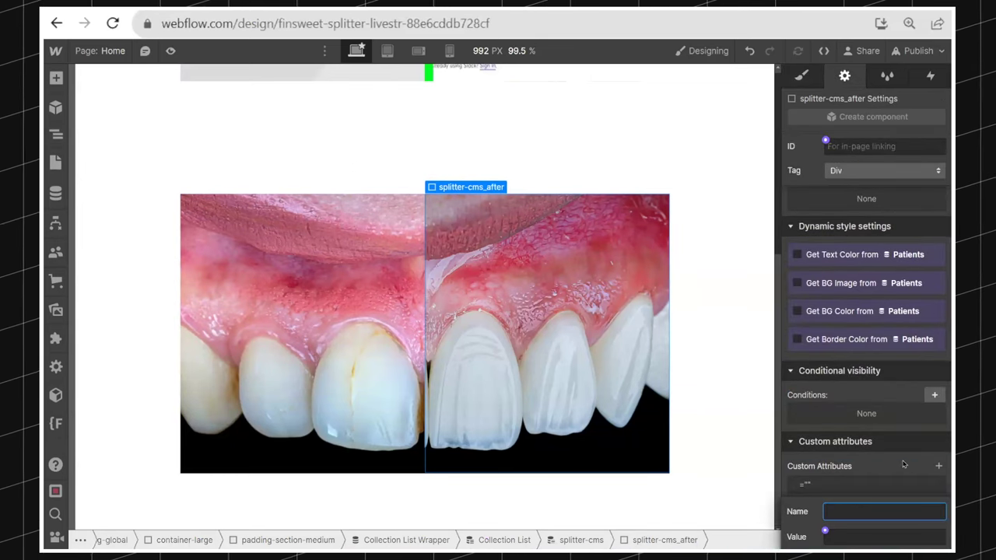
{"action": "type", "text": "dc-splitter"}
{"action": "key", "text": "Tab"}
{"action": "type", "text": "after"}
{"action": "key", "text": "Return"}
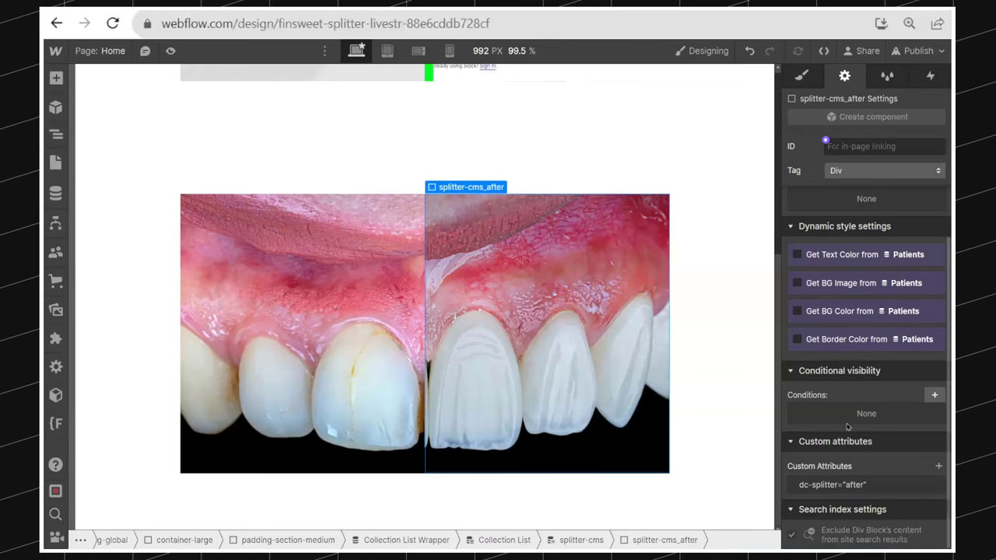
Publish the site to the staging domain and view the CMS splitter on the live page
{"action": "key", "text": "z"}
{"action": "left_click", "coordinate": [922, 55]}
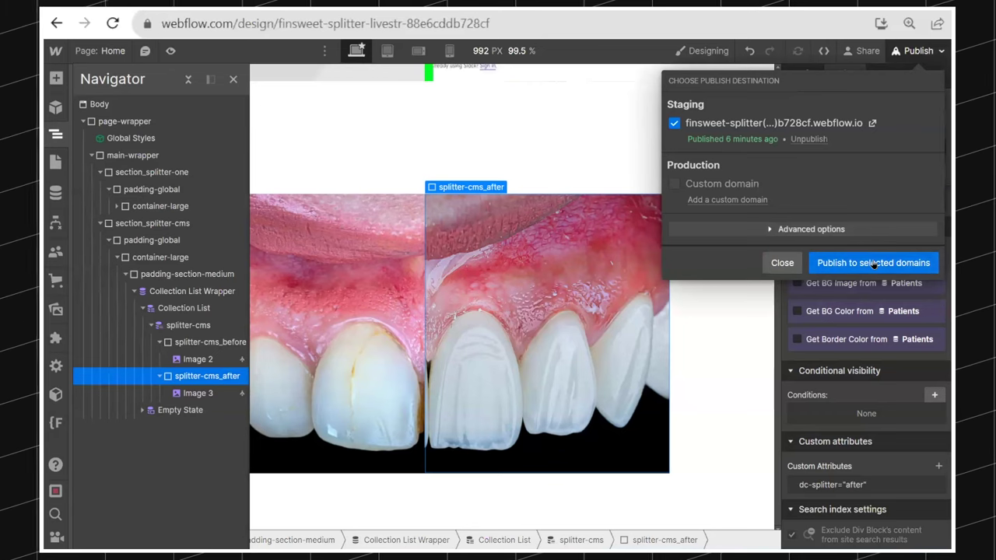
{"action": "left_click", "coordinate": [874, 263]}
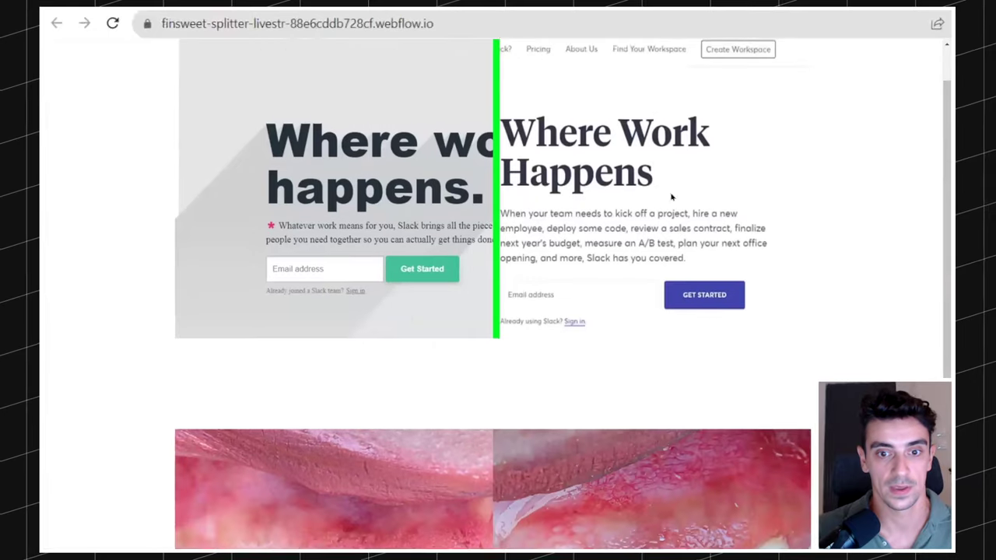
{"action": "scroll", "coordinate": [620, 339], "scroll_direction": "down", "scroll_amount": 3}
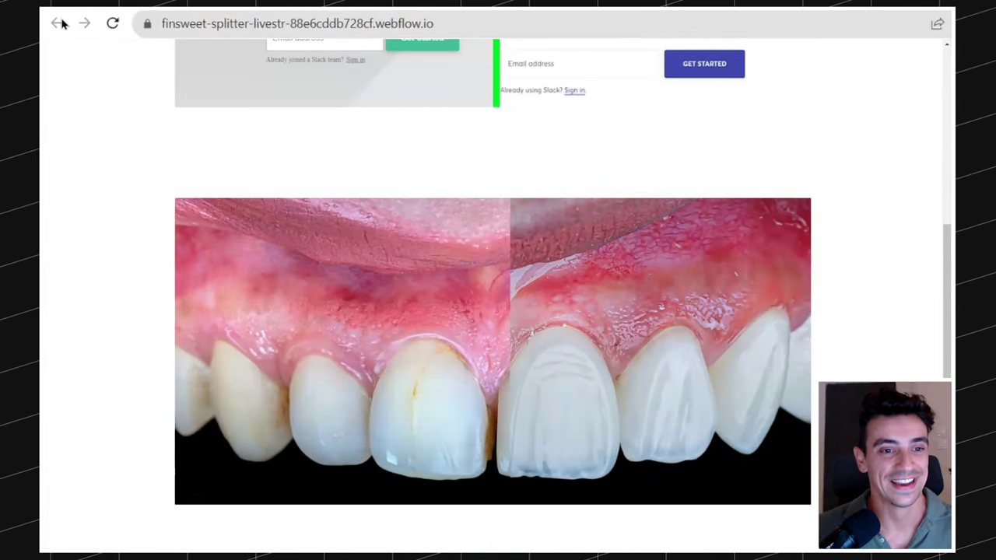
Switch back to the Webflow Designer and add a div block as the last child of splitter-cms, after splitter-cms_after
{"action": "key", "text": "ctrl+shift+Tab"}
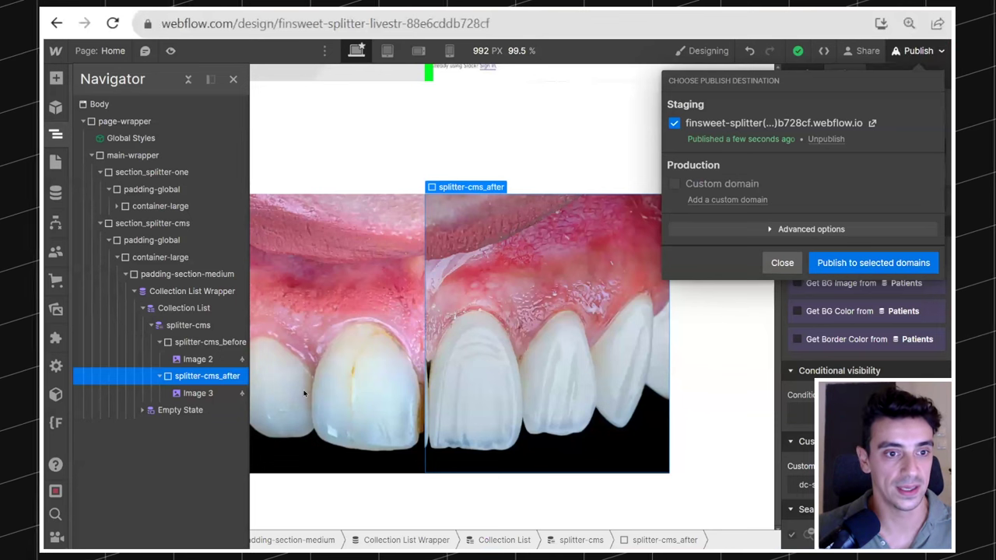
{"action": "left_click", "coordinate": [178, 311]}
{"action": "left_click", "coordinate": [178, 329]}
{"action": "left_click", "coordinate": [239, 342]}
{"action": "key", "text": "ctrl+k"}
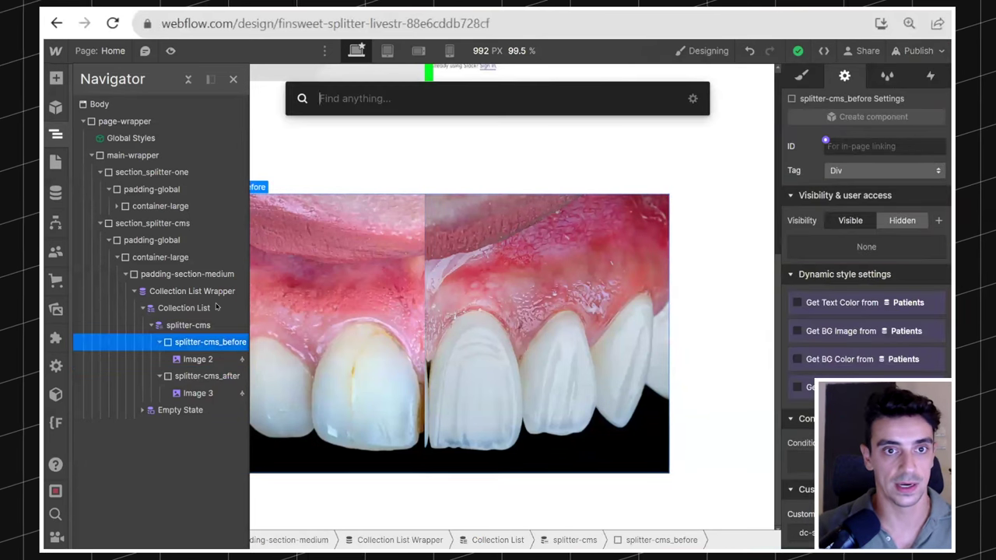
{"action": "type", "text": "div"}
{"action": "key", "text": "Return"}
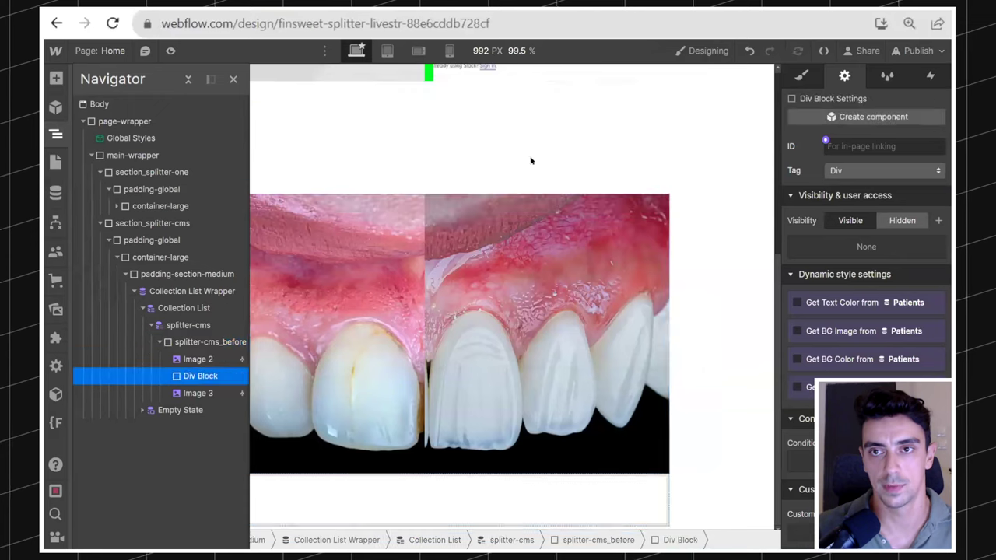
{"action": "left_click", "coordinate": [800, 75]}
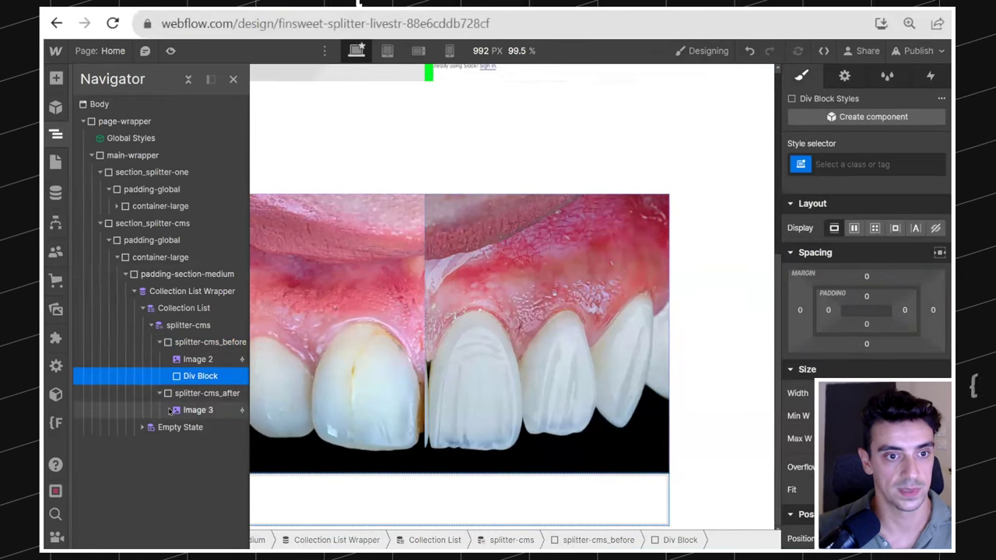
{"action": "mouse_move", "coordinate": [187, 378]}
{"action": "left_mouse_down"}
{"action": "mouse_move", "coordinate": [185, 343]}
{"action": "mouse_move", "coordinate": [187, 378]}
{"action": "left_mouse_up"}
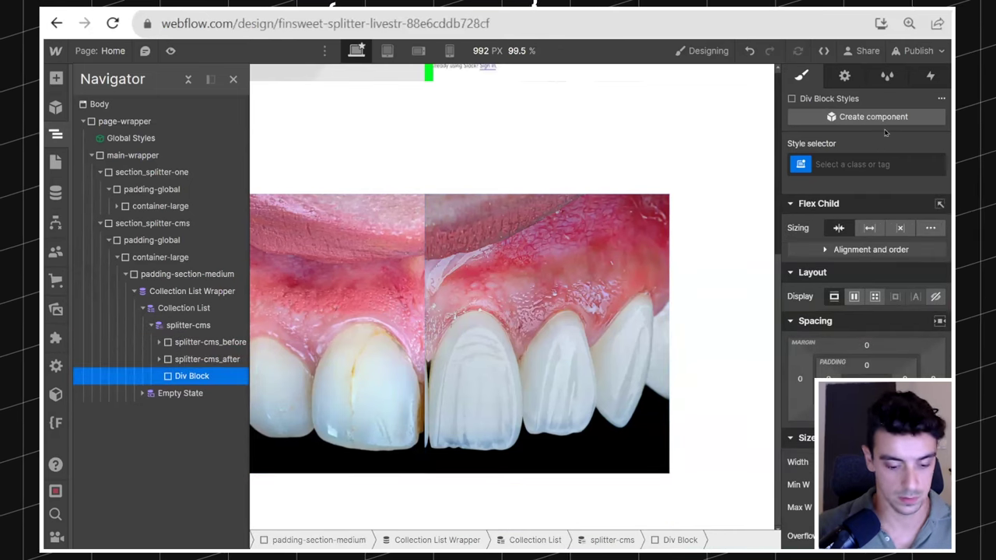
Give the new div block the class splitter-cms_handlebar
{"action": "left_click", "coordinate": [857, 162]}
{"action": "type", "text": "s"}
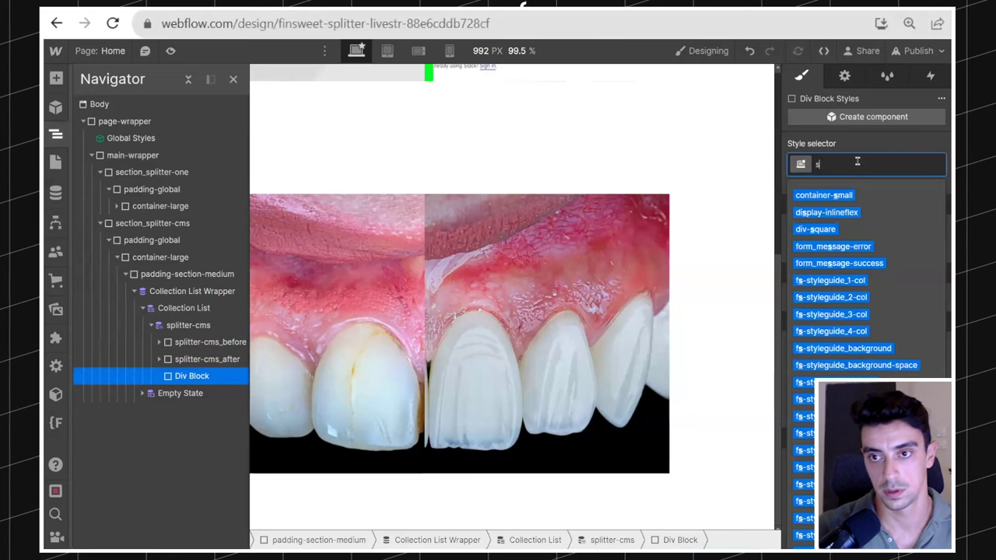
{"action": "type", "text": "plitter-cms_handlebar"}
{"action": "key", "text": "Return"}
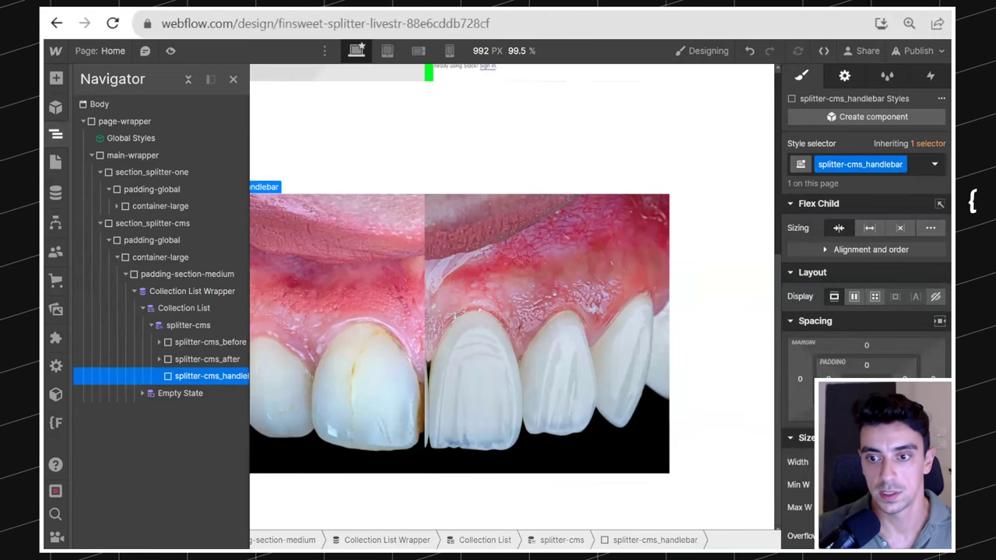
Add the custom attribute dc-splitter with the value handle to splitter-cms_handlebar
{"action": "key", "text": "d"}
{"action": "scroll", "coordinate": [866, 311], "scroll_direction": "down", "scroll_amount": 1}
{"action": "left_click", "coordinate": [938, 466]}
{"action": "type", "text": "dc"}
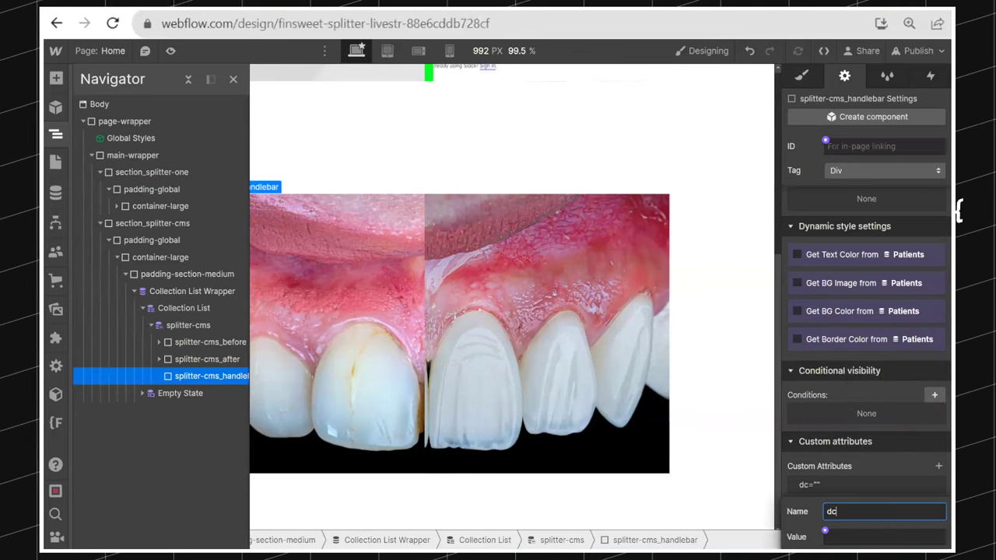
{"action": "type", "text": "-splitter"}
{"action": "key", "text": "Tab"}
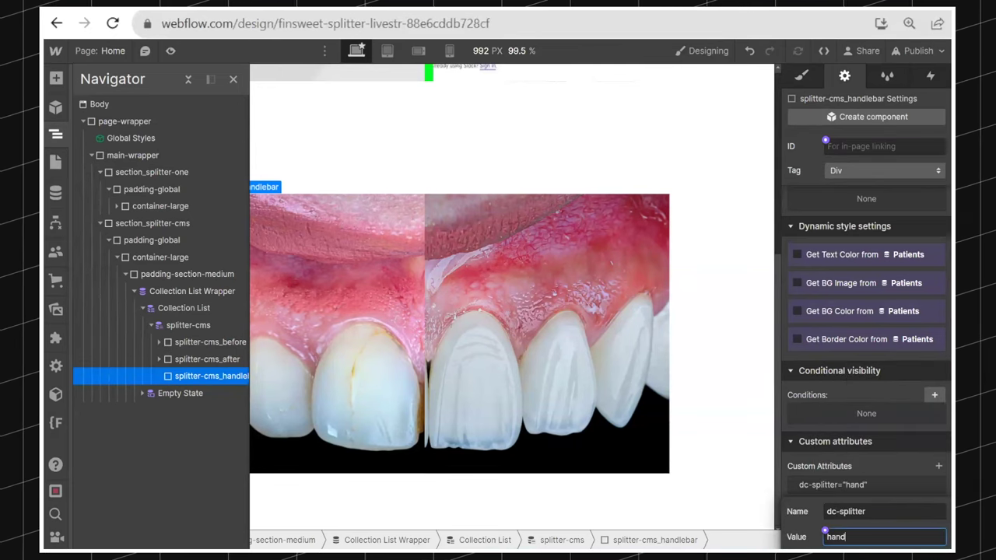
{"action": "type", "text": "handle"}
{"action": "key", "text": "Return"}
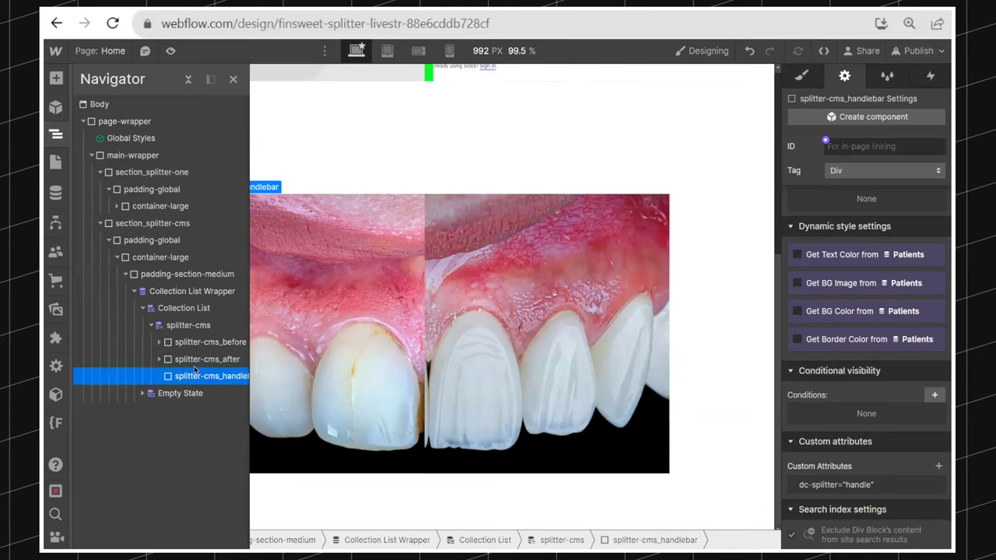
Set the height of splitter-cms_handlebar to 100% and close the element tree
{"action": "left_click", "coordinate": [802, 76]}
{"action": "scroll", "coordinate": [873, 356], "scroll_direction": "down", "scroll_amount": 3}
{"action": "scroll", "coordinate": [874, 355], "scroll_direction": "up", "scroll_amount": 3}
{"action": "left_click", "coordinate": [919, 462]}
{"action": "type", "text": "100%"}
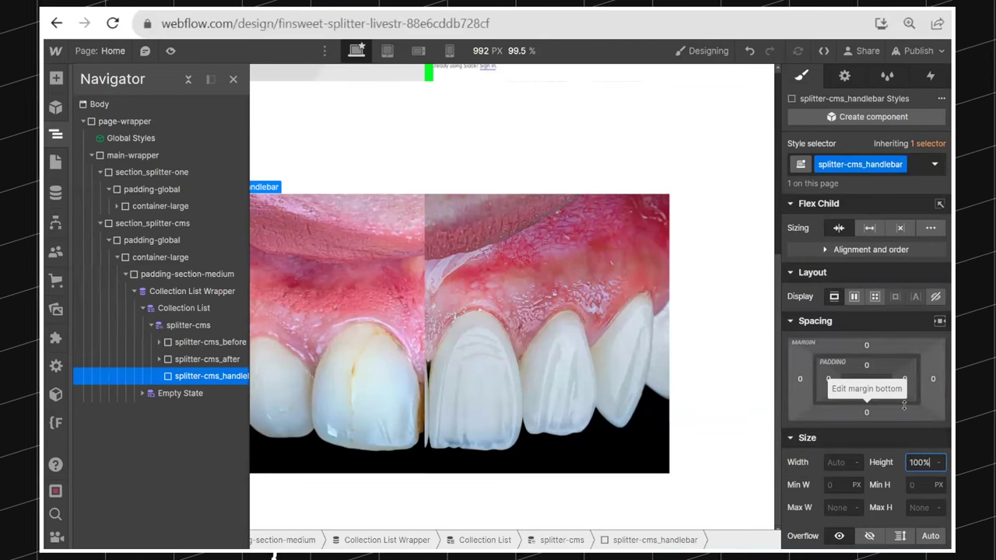
{"action": "key", "text": "Return"}
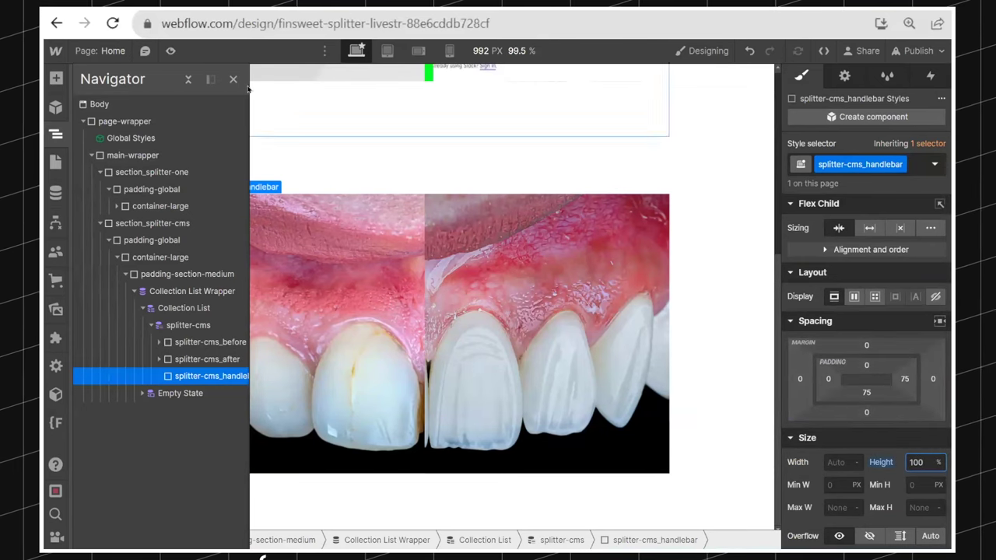
{"action": "left_click", "coordinate": [263, 353]}
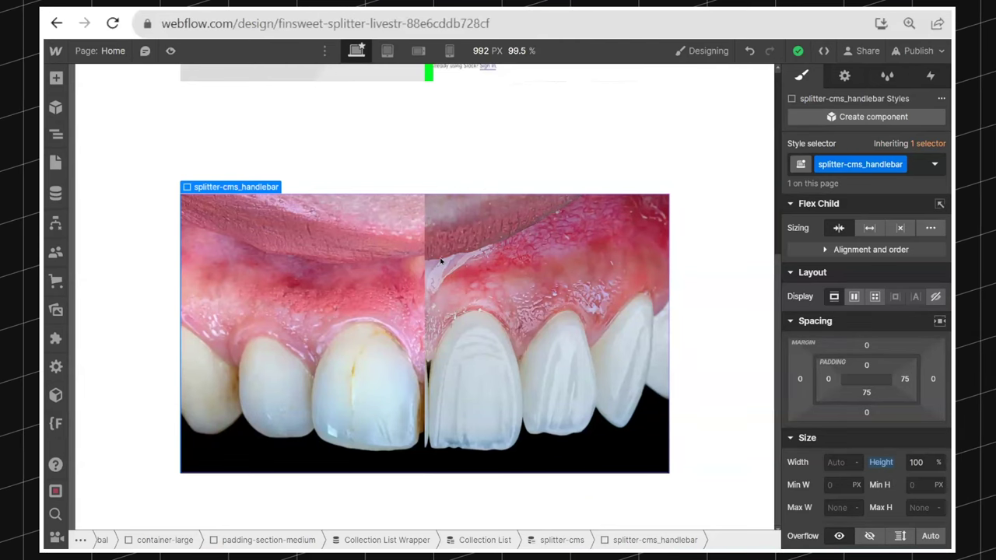
{"action": "left_click", "coordinate": [56, 136]}
{"action": "left_click", "coordinate": [64, 142]}
{"action": "left_click", "coordinate": [64, 139]}
{"action": "key", "text": "z"}
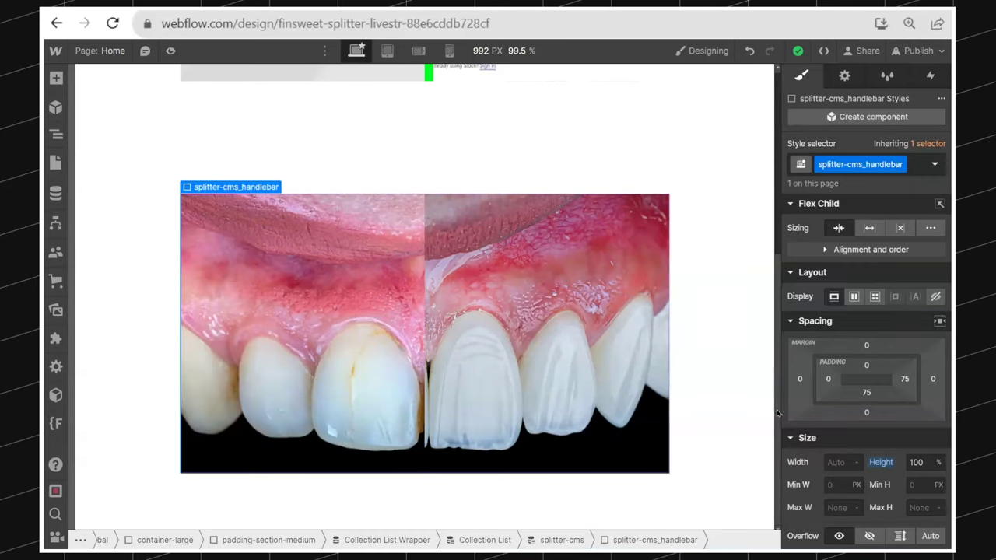
Try a 50% height on splitter-cms_handlebar, then make it 0.75 rem wide and 100% high
{"action": "left_click", "coordinate": [916, 462]}
{"action": "type", "text": "50"}
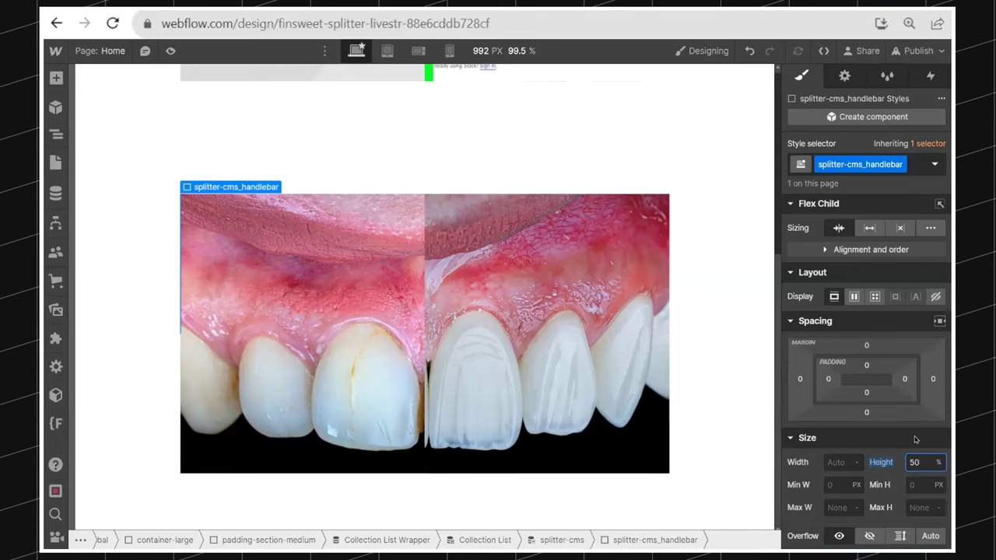
{"action": "left_click", "coordinate": [844, 462]}
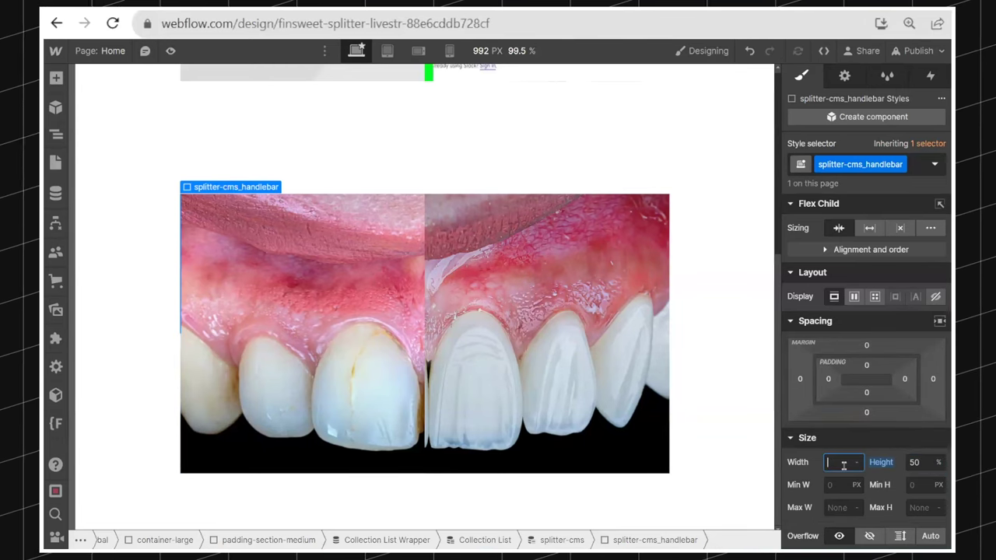
{"action": "type", "text": "0.75r"}
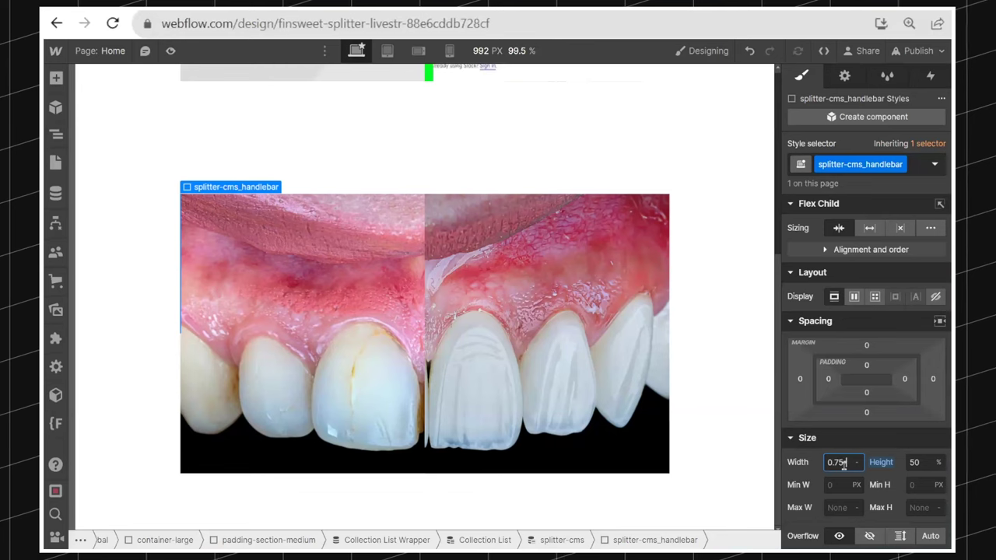
{"action": "left_click", "coordinate": [917, 462]}
{"action": "type", "text": "100"}
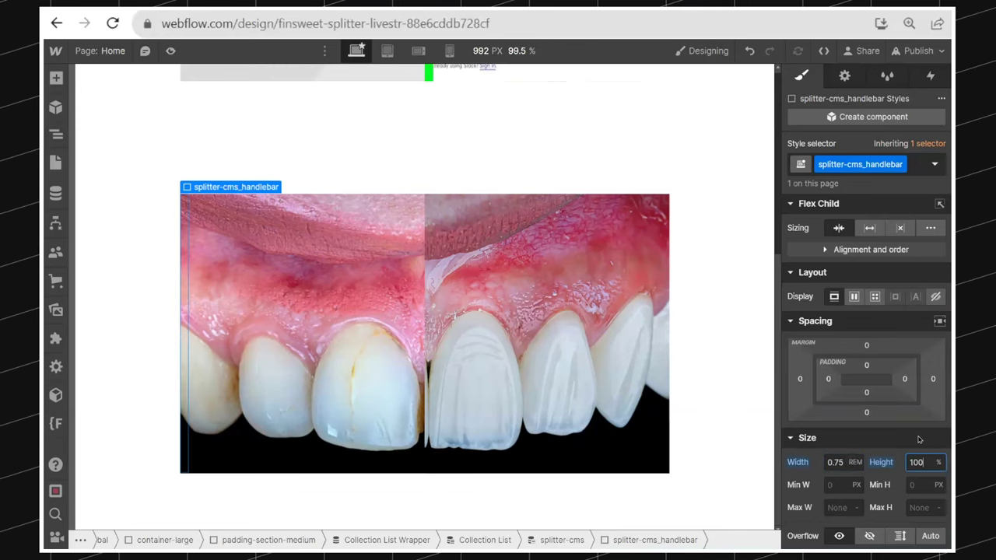
Set the position of splitter-cms_handlebar to Absolute
{"action": "scroll", "coordinate": [918, 439], "scroll_direction": "down", "scroll_amount": 3}
{"action": "left_click", "coordinate": [863, 400]}
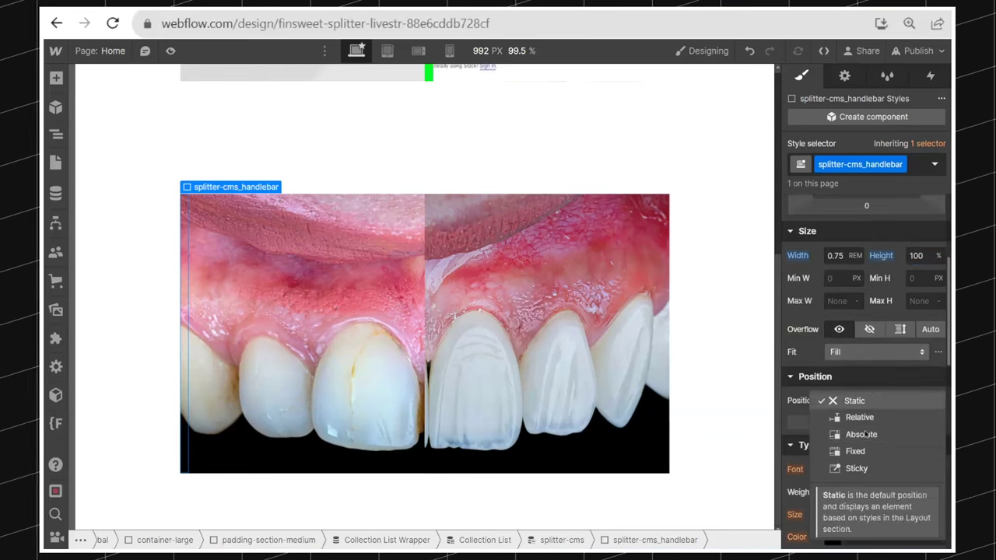
{"action": "left_click", "coordinate": [861, 434]}
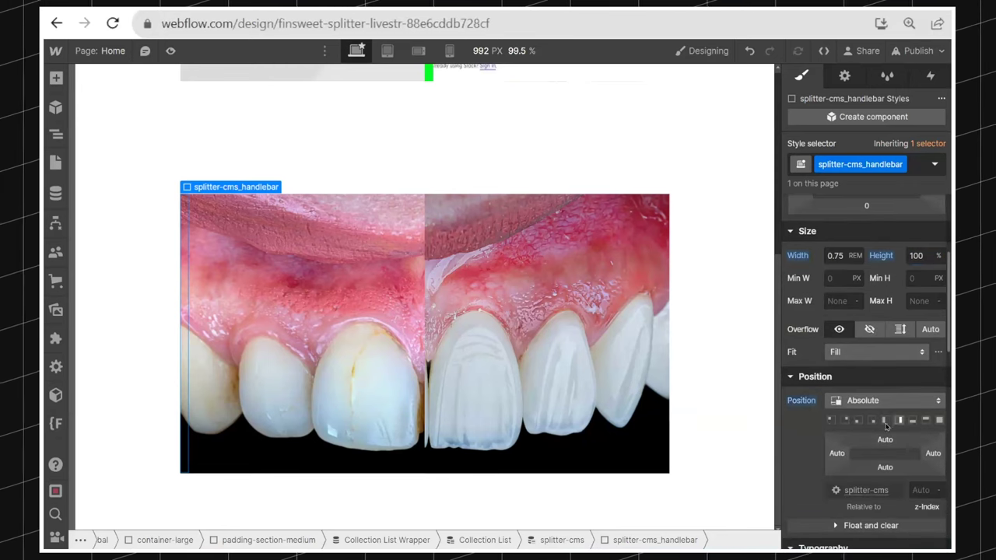
Try a 50% left offset on splitter-cms_handlebar and reset it
{"action": "left_click", "coordinate": [838, 453]}
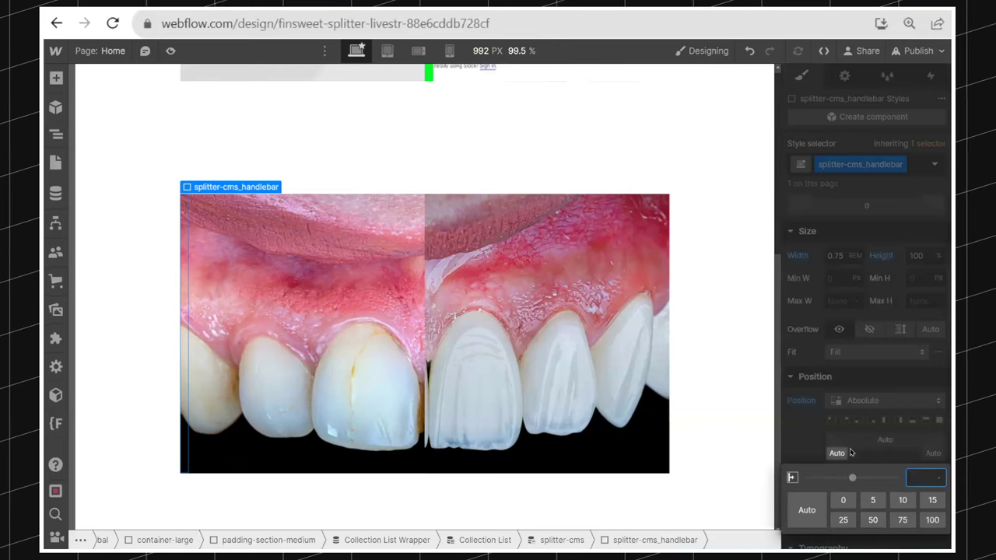
{"action": "type", "text": "5"}
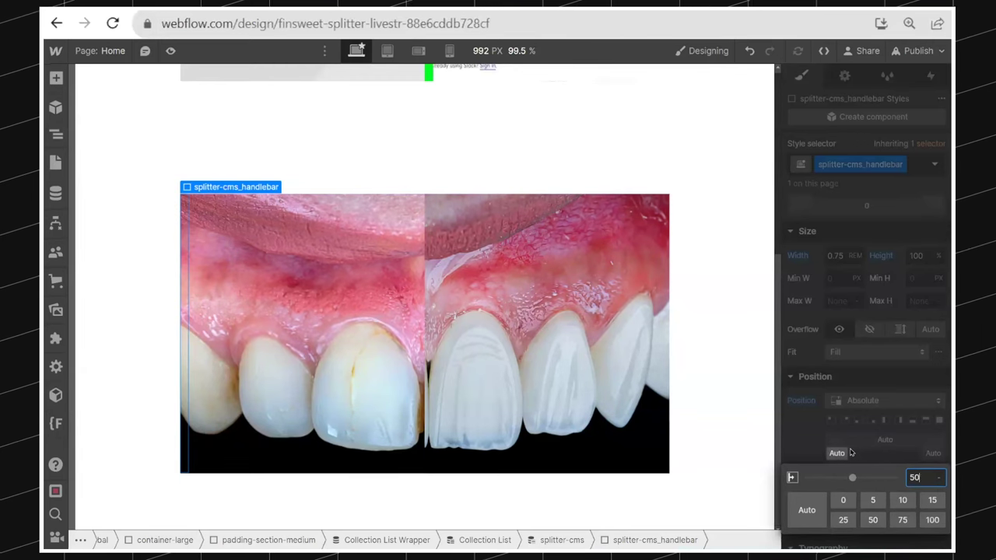
{"action": "type", "text": "0"}
{"action": "key", "text": "Return"}
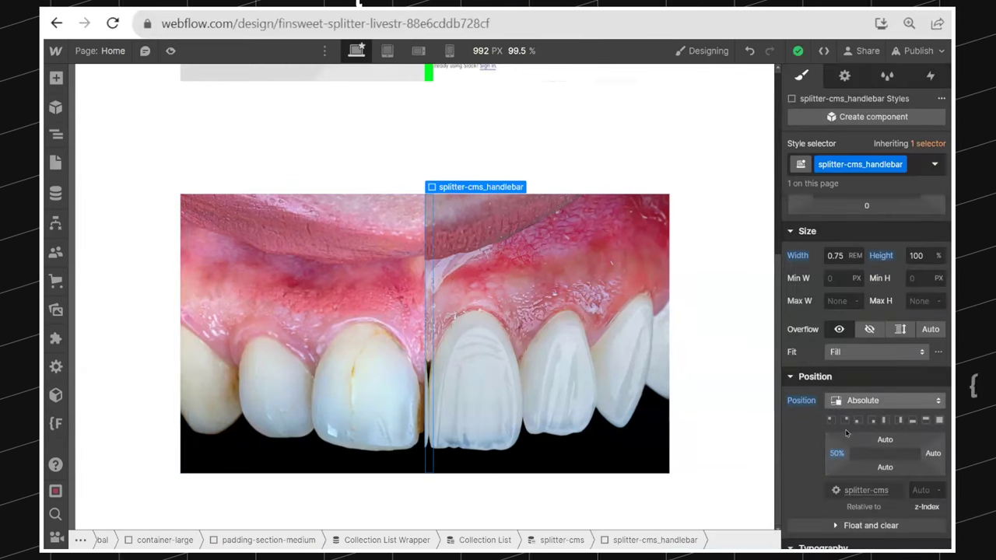
{"action": "left_click", "coordinate": [838, 454]}
{"action": "left_click", "coordinate": [811, 408]}
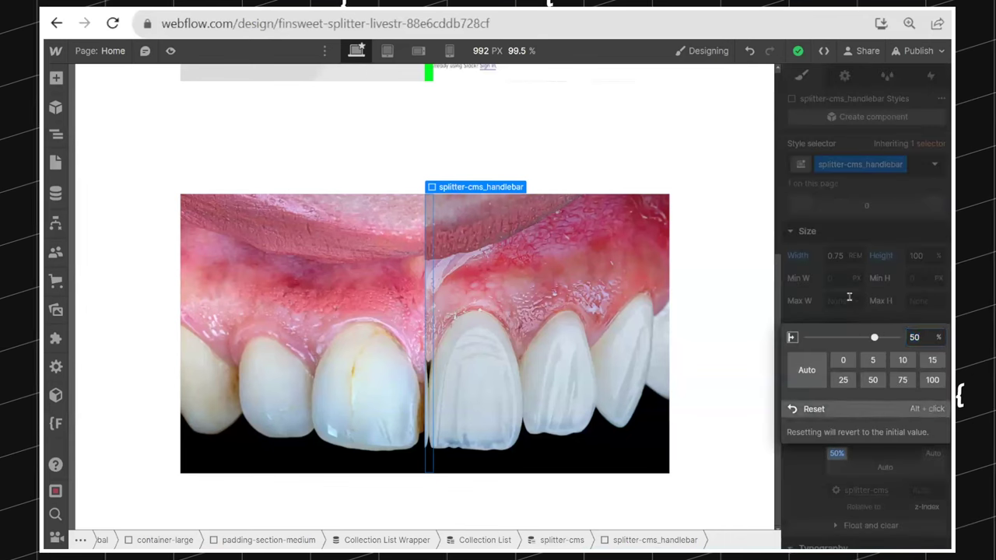
{"action": "left_click", "coordinate": [853, 282]}
{"action": "left_click", "coordinate": [925, 223]}
Give splitter-cms_handlebar the light purple background color #9a7cff
{"action": "scroll", "coordinate": [902, 331], "scroll_direction": "down", "scroll_amount": 5}
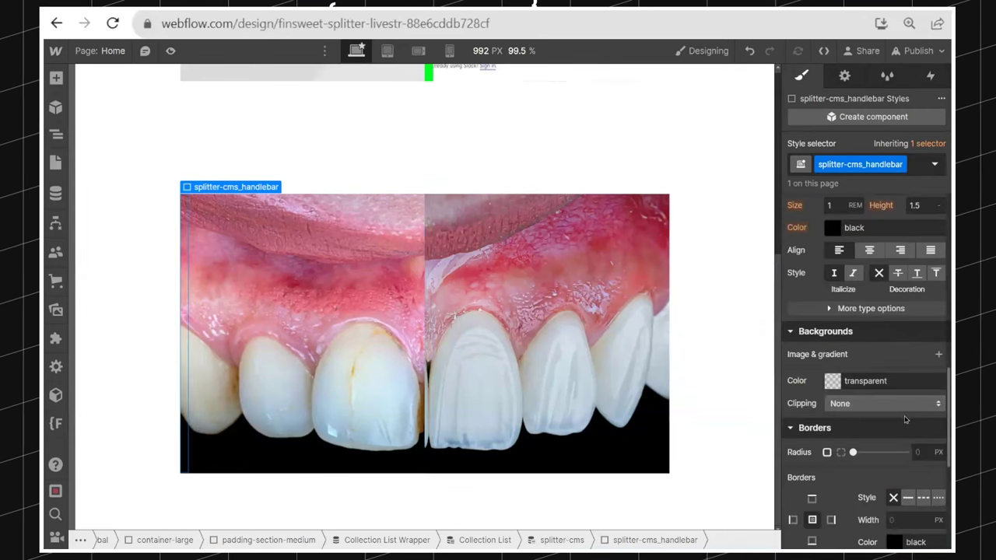
{"action": "left_click", "coordinate": [833, 381]}
{"action": "left_click_drag", "start_coordinate": [895, 218], "coordinate": [945, 236]}
{"action": "left_click_drag", "start_coordinate": [909, 270], "coordinate": [905, 270]}
{"action": "left_click_drag", "start_coordinate": [933, 174], "coordinate": [869, 154]}
{"action": "scroll", "coordinate": [878, 140], "scroll_direction": "up", "scroll_amount": 2}
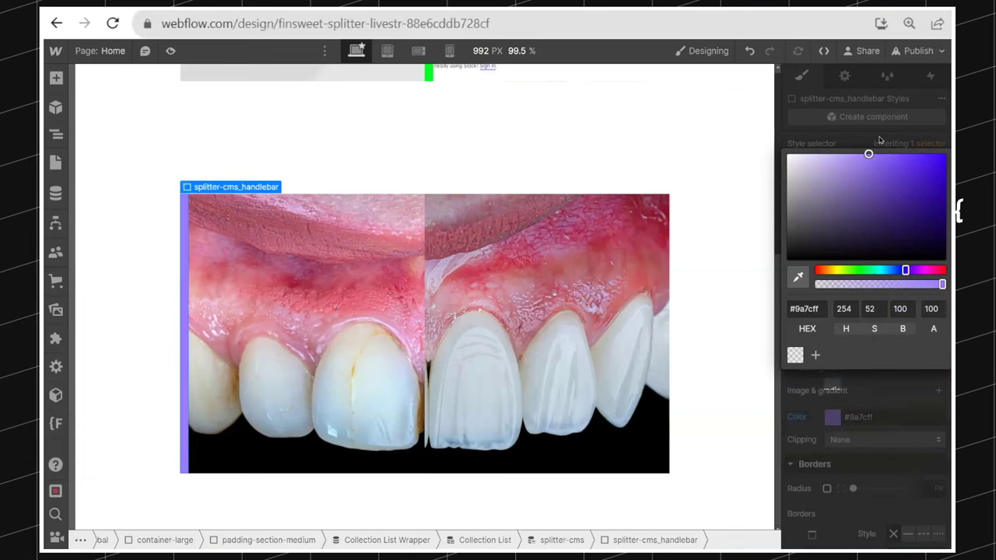
Try a left offset of 30 px on splitter-cms_handlebar
{"action": "scroll", "coordinate": [859, 289], "scroll_direction": "up", "scroll_amount": 3}
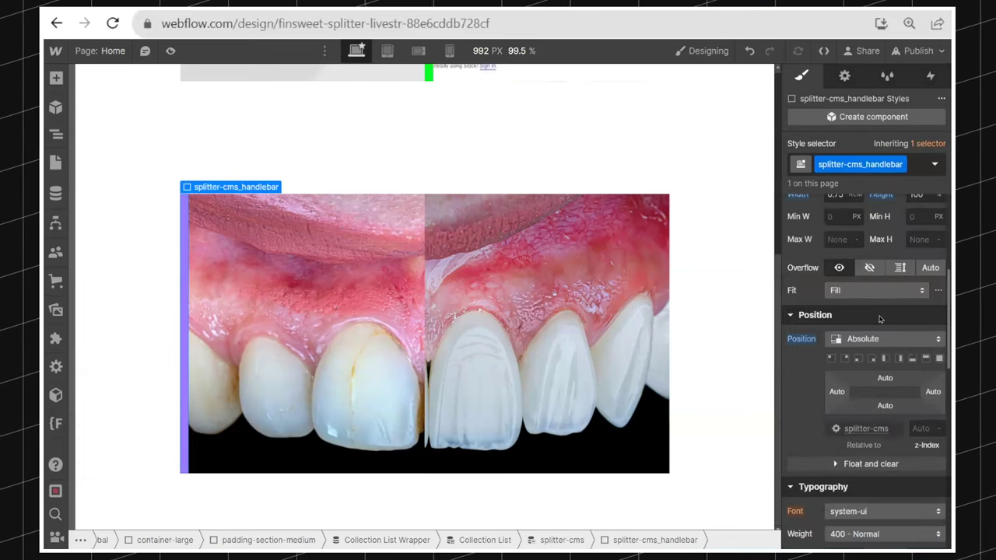
{"action": "left_click", "coordinate": [836, 392]}
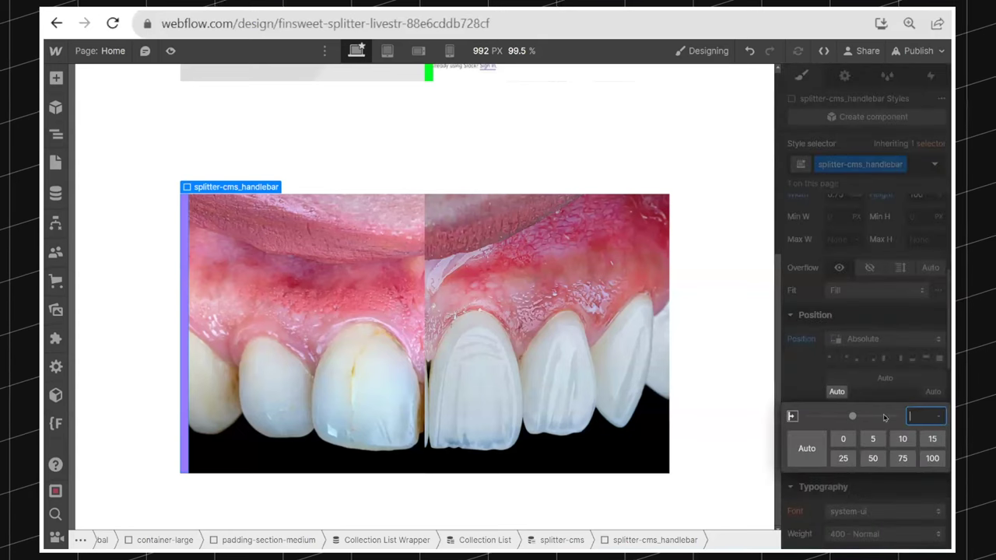
{"action": "type", "text": "30"}
{"action": "key", "text": "Return"}
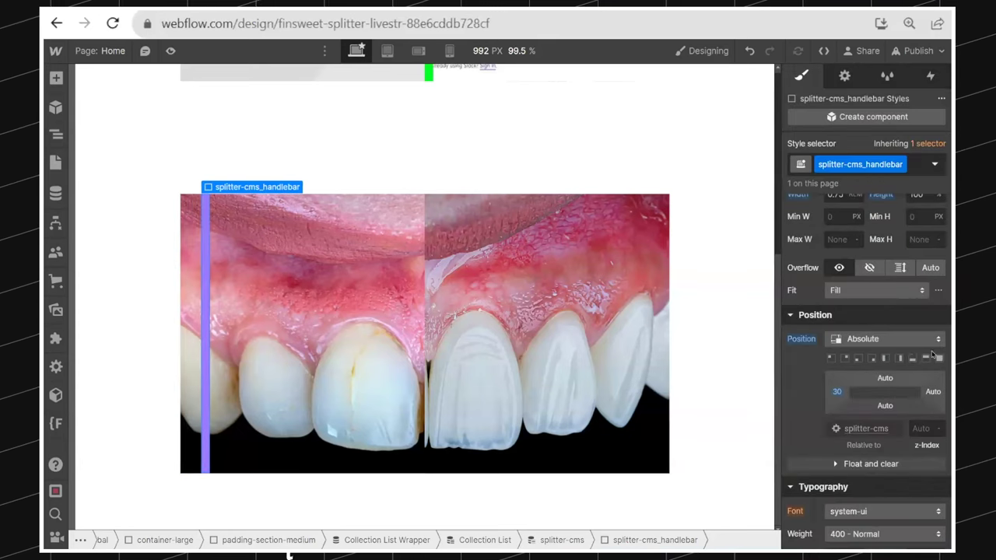
Set the left offset of splitter-cms_handlebar to 50%
{"action": "left_click", "coordinate": [837, 395]}
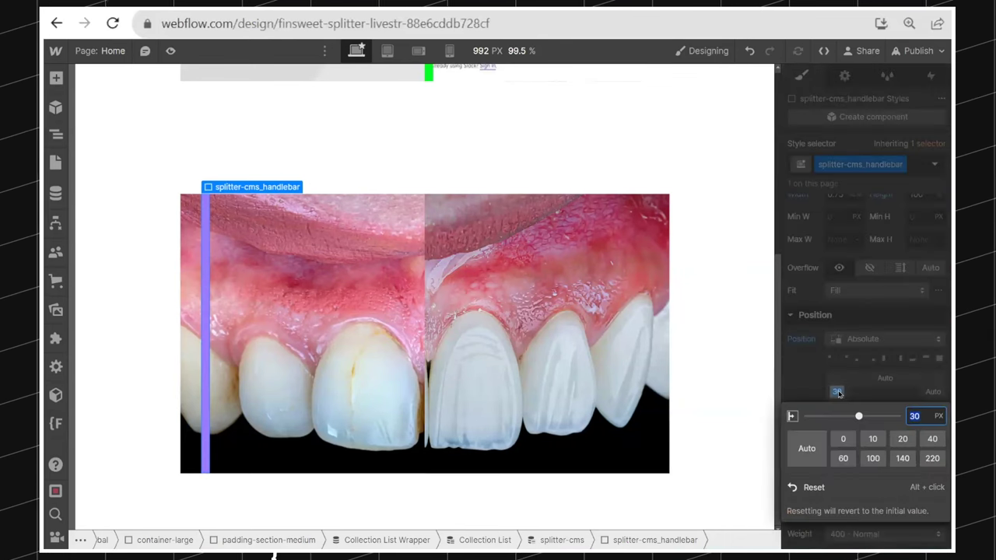
{"action": "left_click", "coordinate": [839, 395]}
{"action": "left_click", "coordinate": [837, 393]}
{"action": "type", "text": "50%"}
{"action": "key", "text": "Return"}
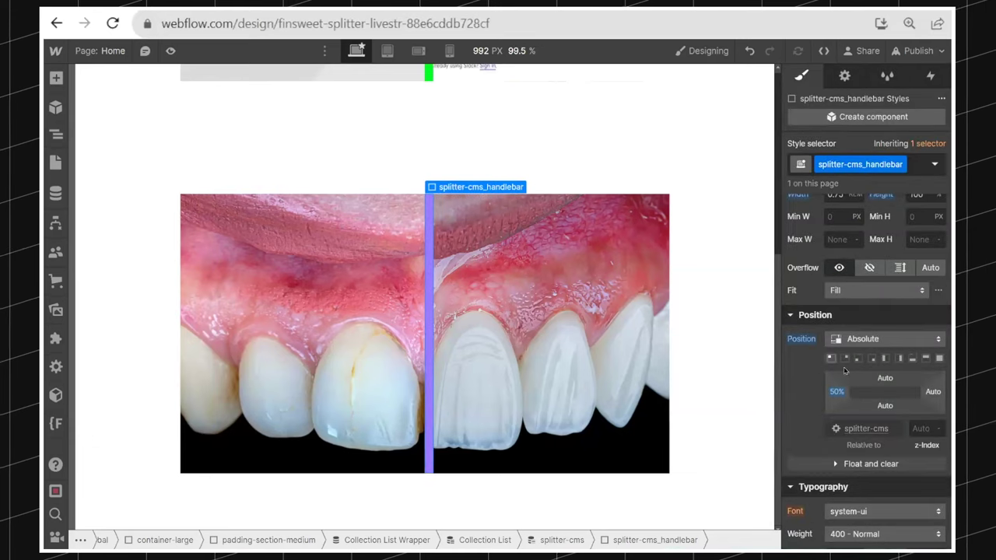
Publish the site to the staging domain, view the CMS splitter's handlebar on the live page, and return to the Designer
{"action": "left_click", "coordinate": [918, 50]}
{"action": "left_click", "coordinate": [871, 262]}
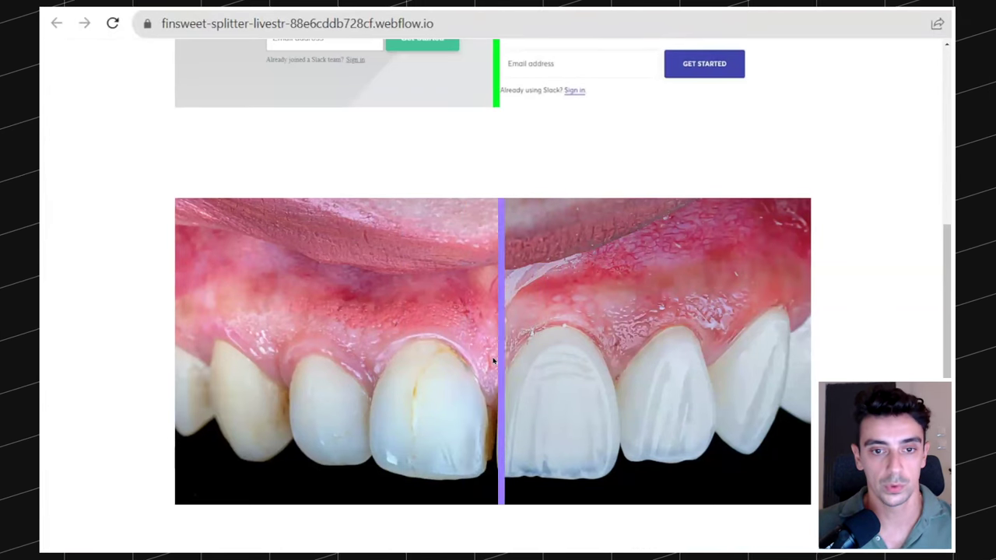
{"action": "key", "text": "ctrl+shift+Tab"}
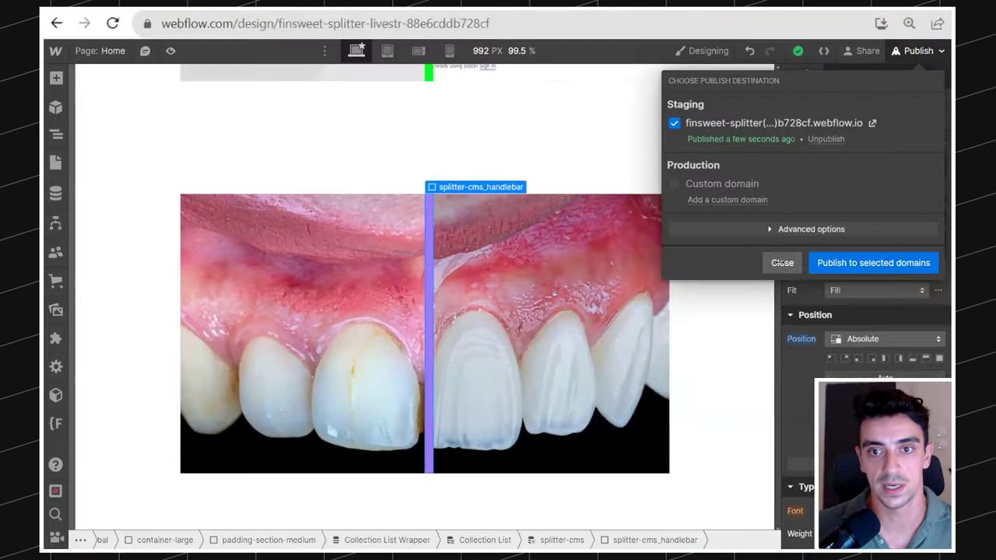
{"action": "left_click", "coordinate": [781, 262]}
Set the cursor of splitter-cms_handlebar to pointer and check it in preview mode
{"action": "scroll", "coordinate": [904, 520], "scroll_direction": "down", "scroll_amount": 10}
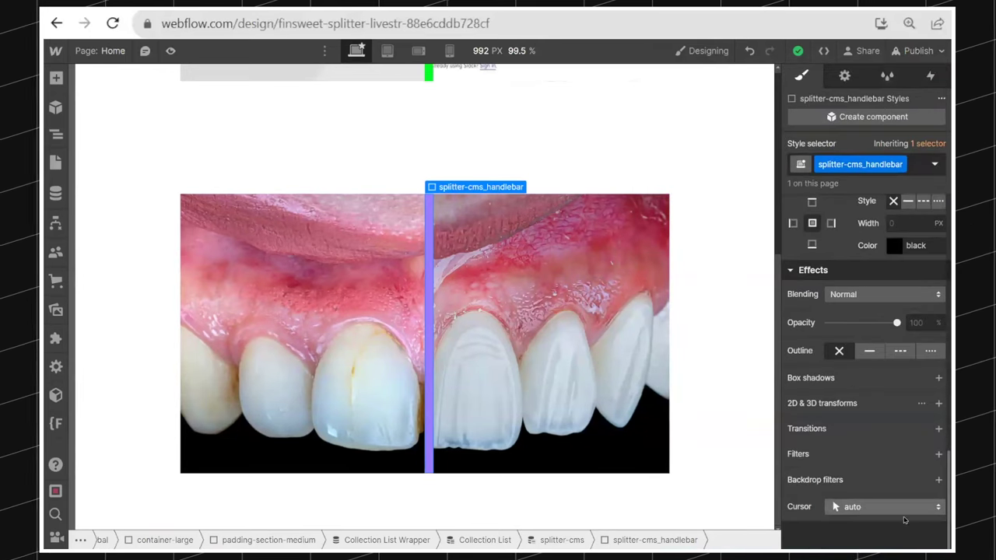
{"action": "left_click", "coordinate": [903, 510]}
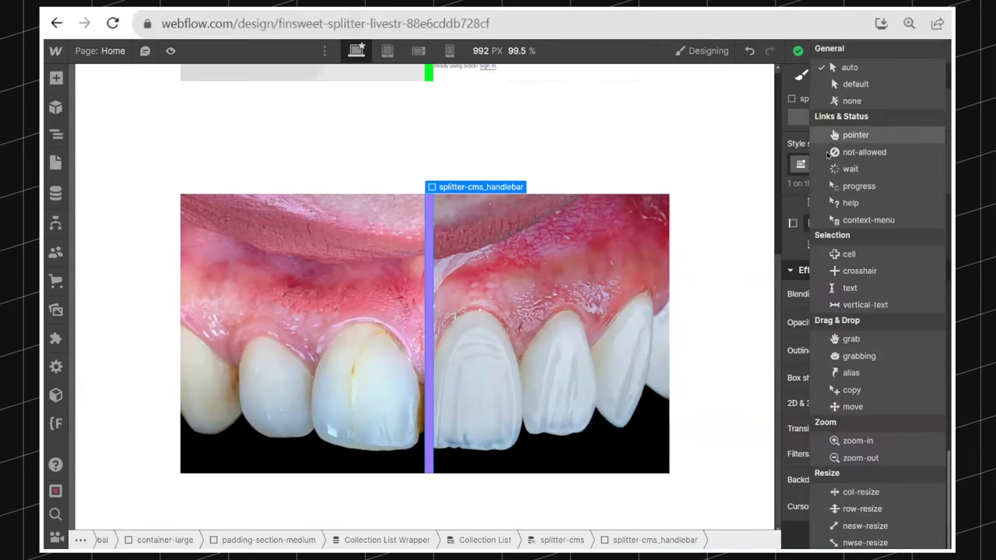
{"action": "left_click", "coordinate": [836, 135]}
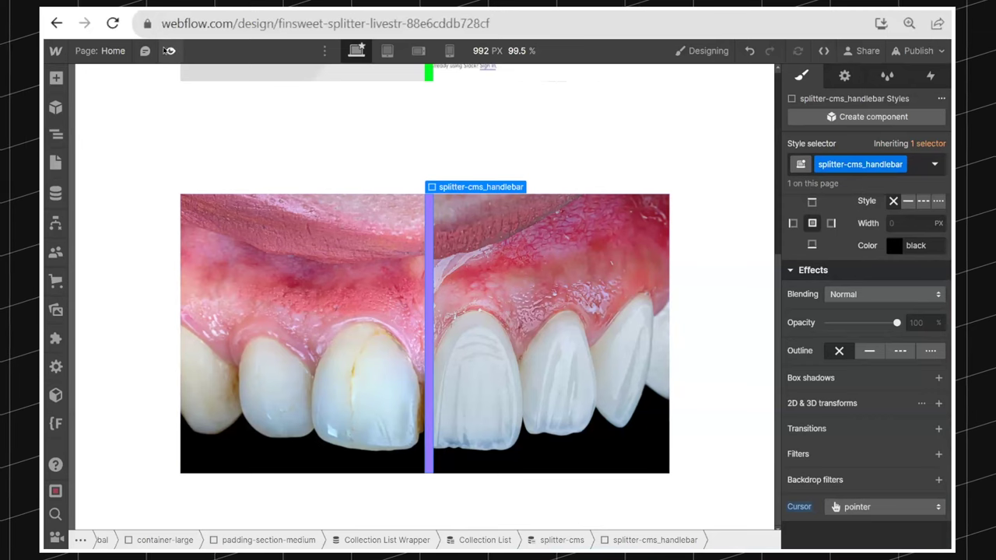
{"action": "left_click", "coordinate": [167, 51]}
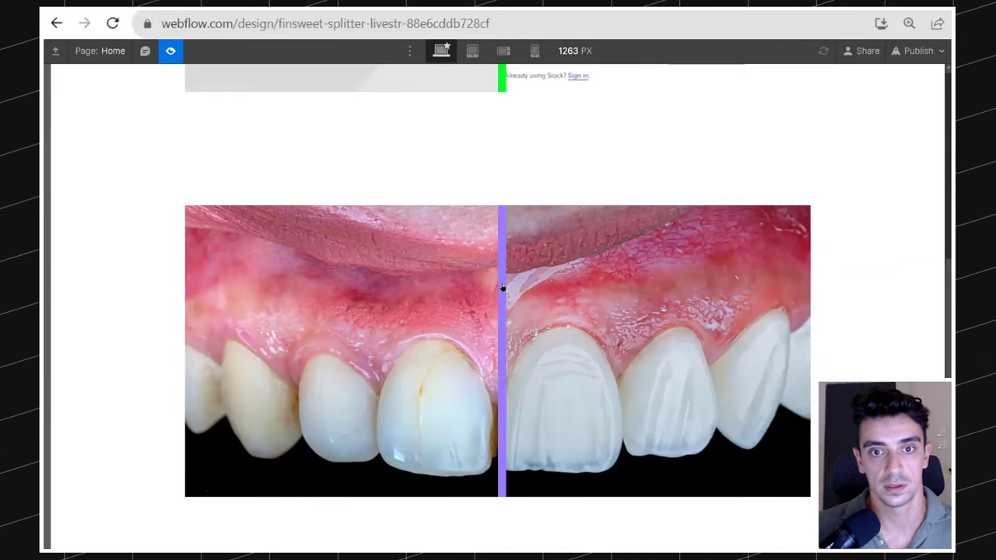
{"action": "left_click", "coordinate": [171, 50]}
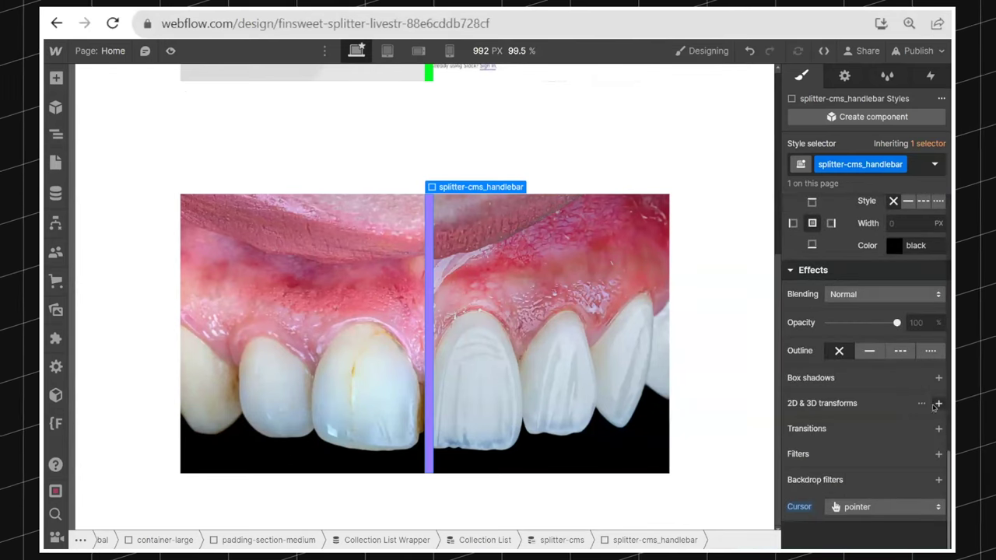
{"action": "left_click", "coordinate": [938, 404]}
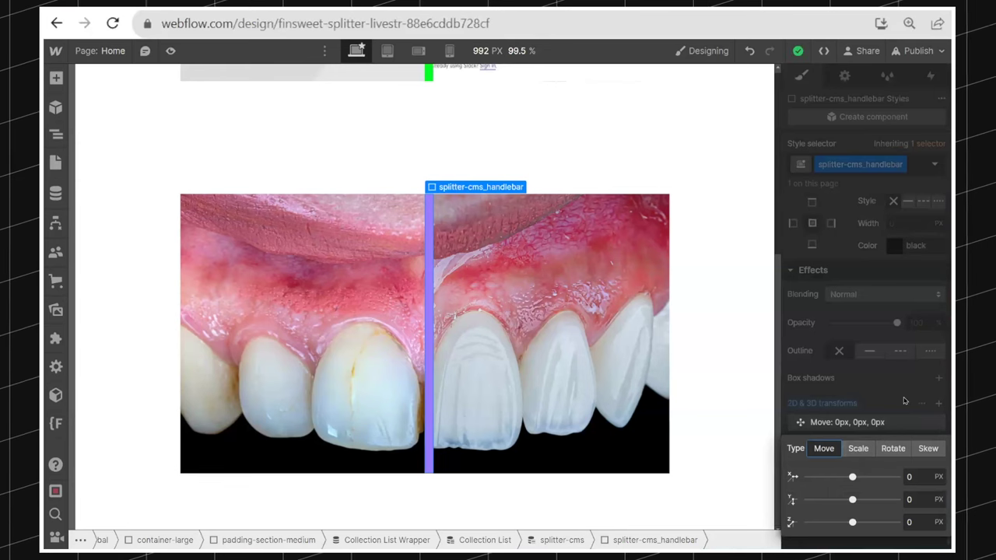
{"action": "left_click", "coordinate": [903, 401]}
{"action": "left_click", "coordinate": [845, 404]}
{"action": "left_click", "coordinate": [842, 424]}
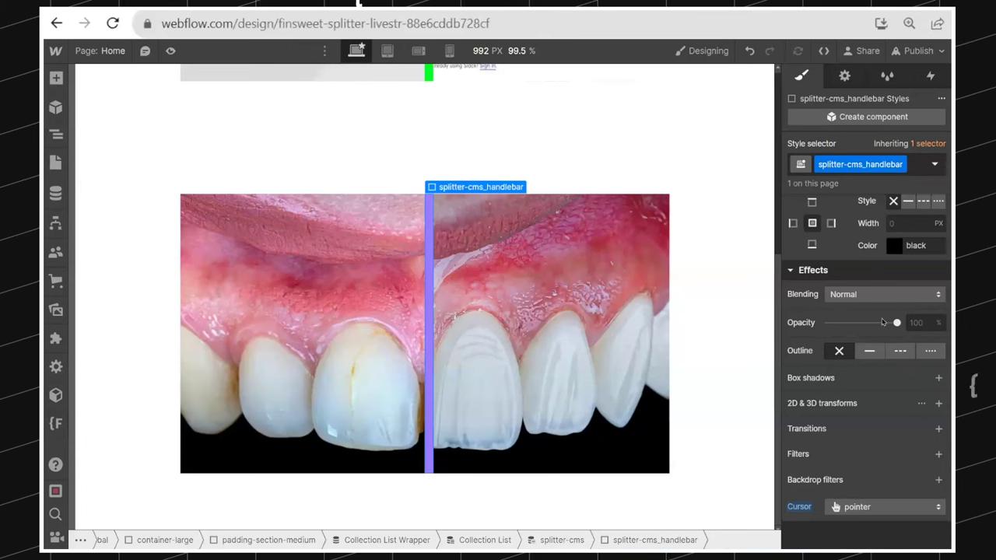
{"action": "left_click_drag", "start_coordinate": [896, 322], "coordinate": [870, 322]}
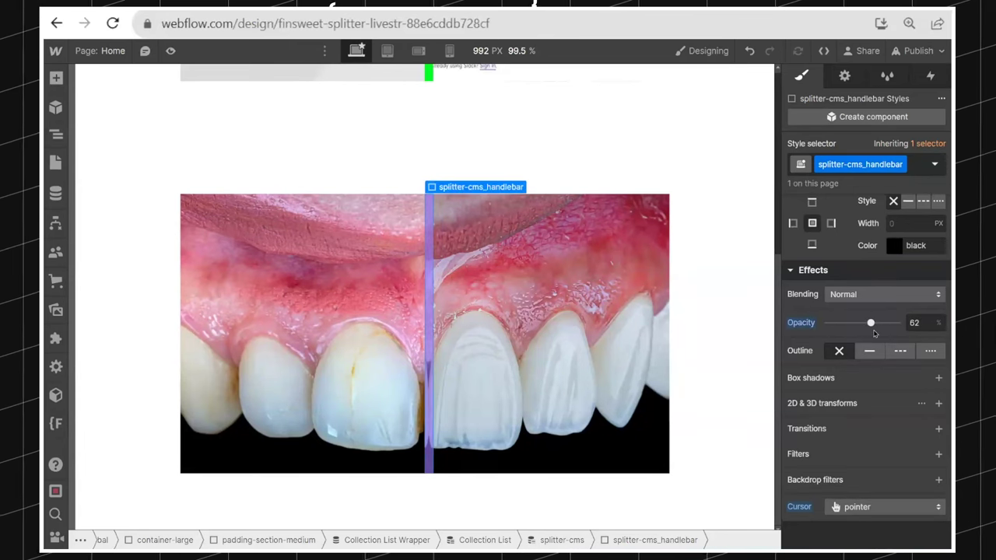
{"action": "key", "text": "ctrl+z"}
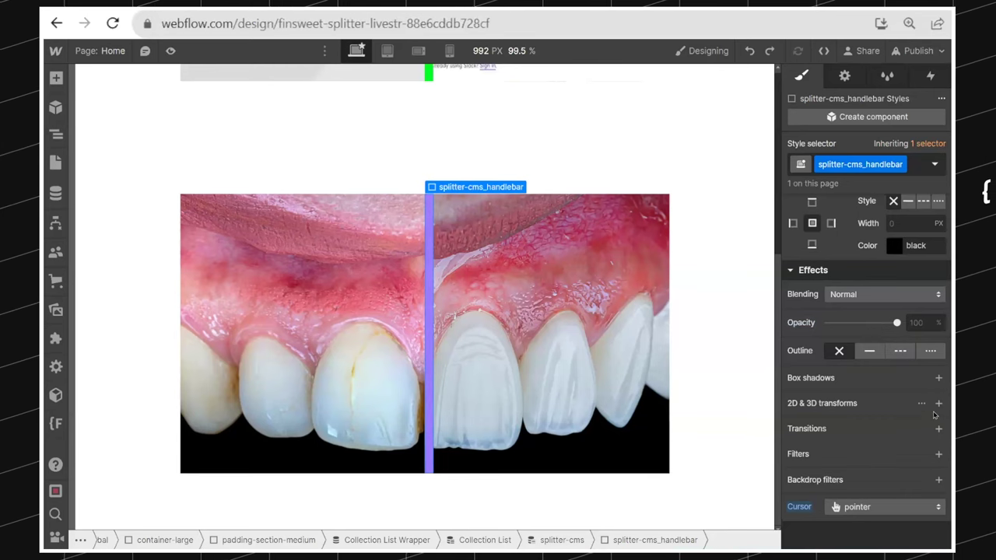
Set the opacity of splitter-cms_handlebar's Hover state to 76%
{"action": "scroll", "coordinate": [930, 350], "scroll_direction": "up", "scroll_amount": 15}
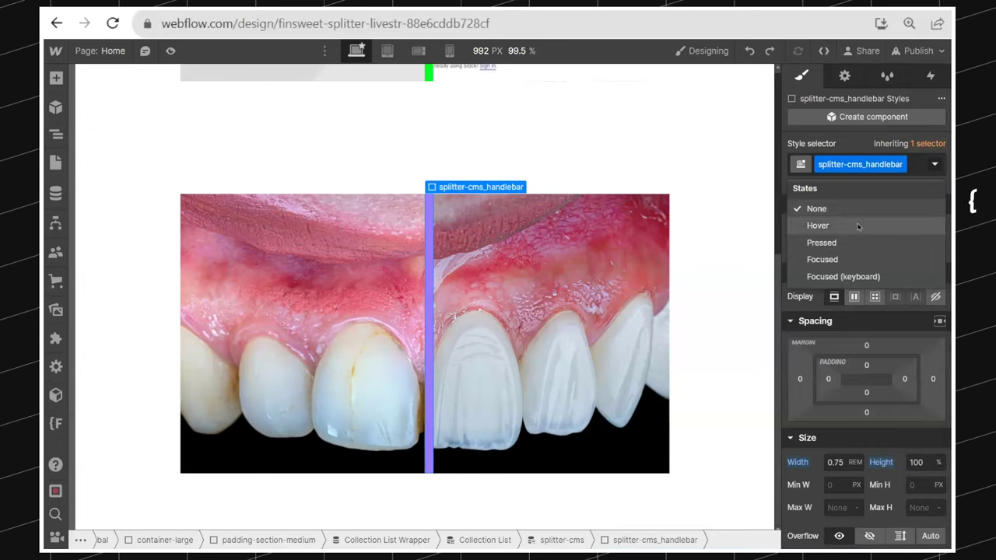
{"action": "left_click", "coordinate": [858, 225]}
{"action": "scroll", "coordinate": [856, 435], "scroll_direction": "down", "scroll_amount": 10}
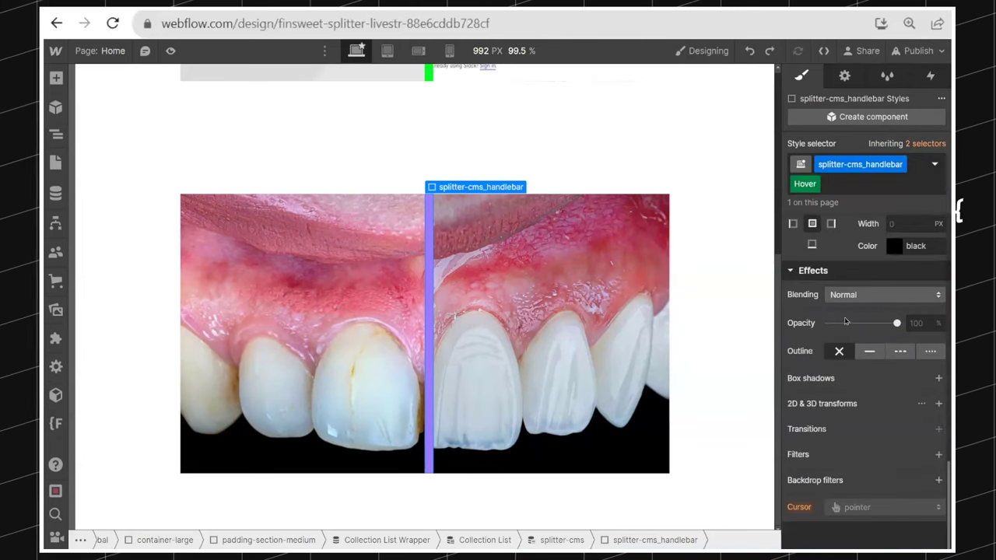
{"action": "left_click_drag", "start_coordinate": [891, 322], "coordinate": [883, 322]}
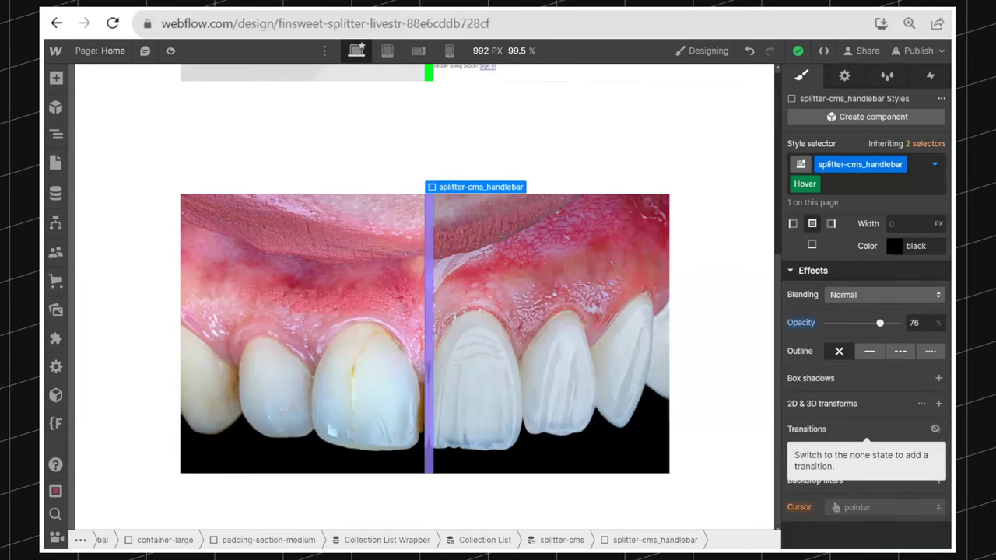
Add a 200 ms Opacity transition with ease easing to splitter-cms_handlebar's None state and preview the page
{"action": "left_click", "coordinate": [933, 164]}
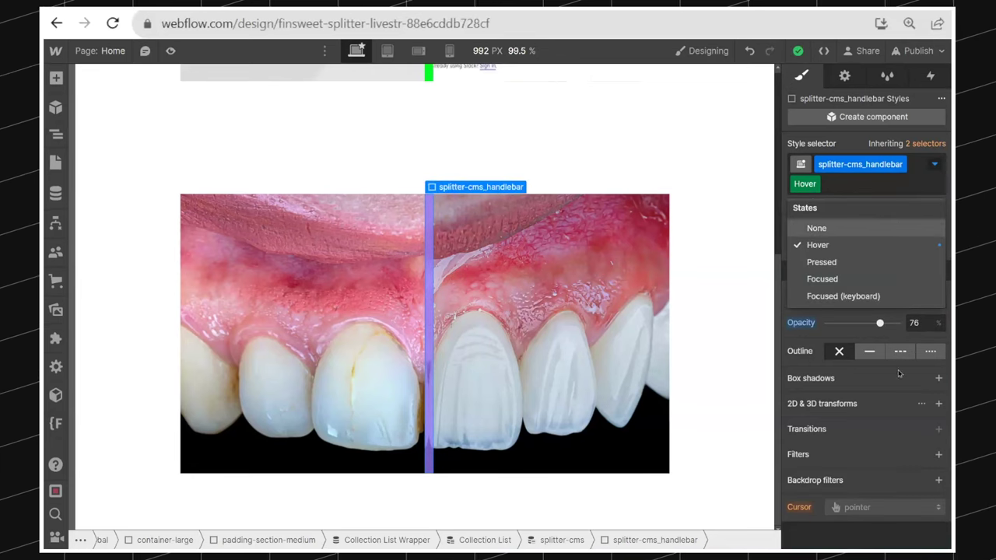
{"action": "left_click", "coordinate": [809, 228]}
{"action": "left_click", "coordinate": [938, 429]}
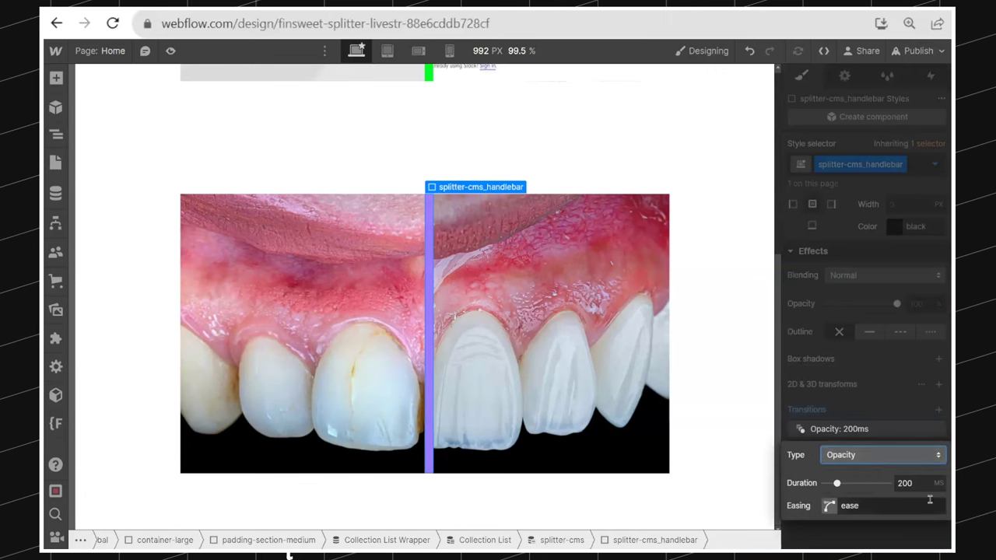
{"action": "left_click", "coordinate": [906, 231]}
{"action": "left_click", "coordinate": [904, 50]}
{"action": "left_click", "coordinate": [815, 289]}
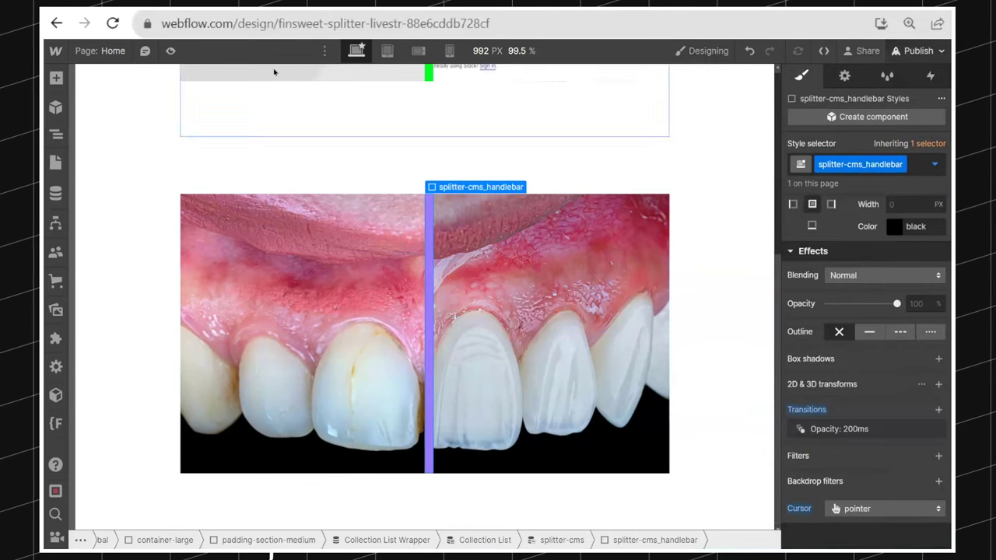
{"action": "key", "text": "ctrl+shift+p"}
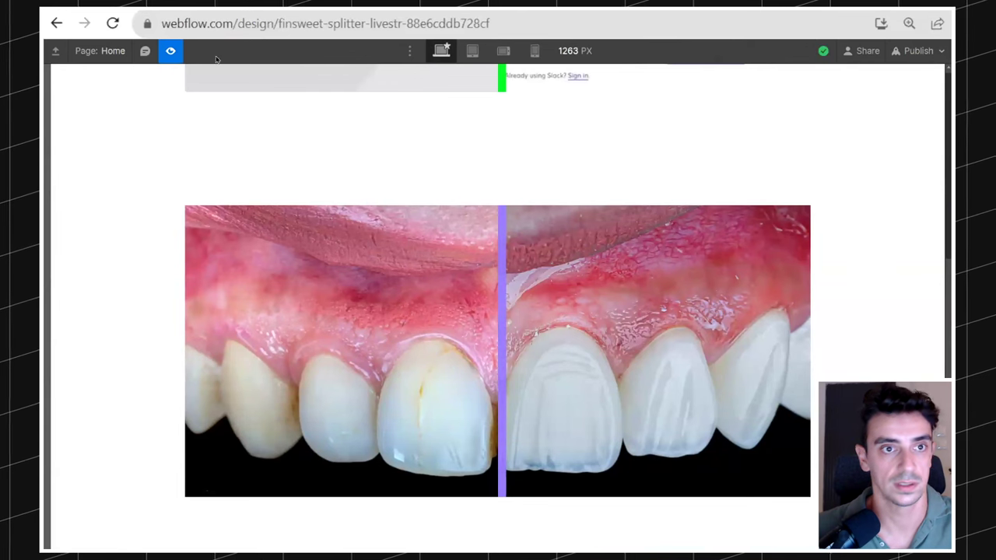
{"action": "key", "text": "ctrl+shift+p"}
Publish the site to the staging domain, test the CMS splitter's handlebar on the live page, and return to the Designer
{"action": "left_click", "coordinate": [922, 51]}
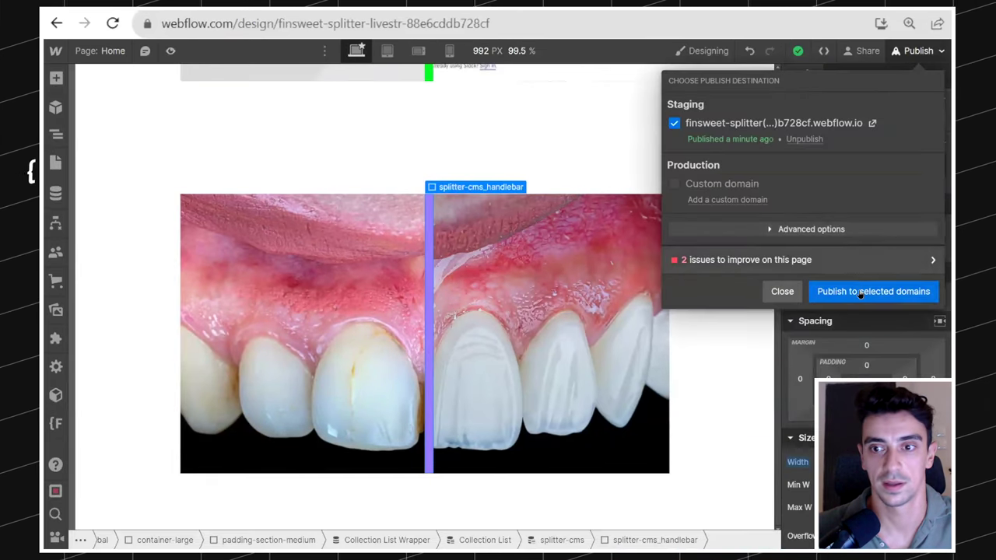
{"action": "left_click", "coordinate": [817, 291]}
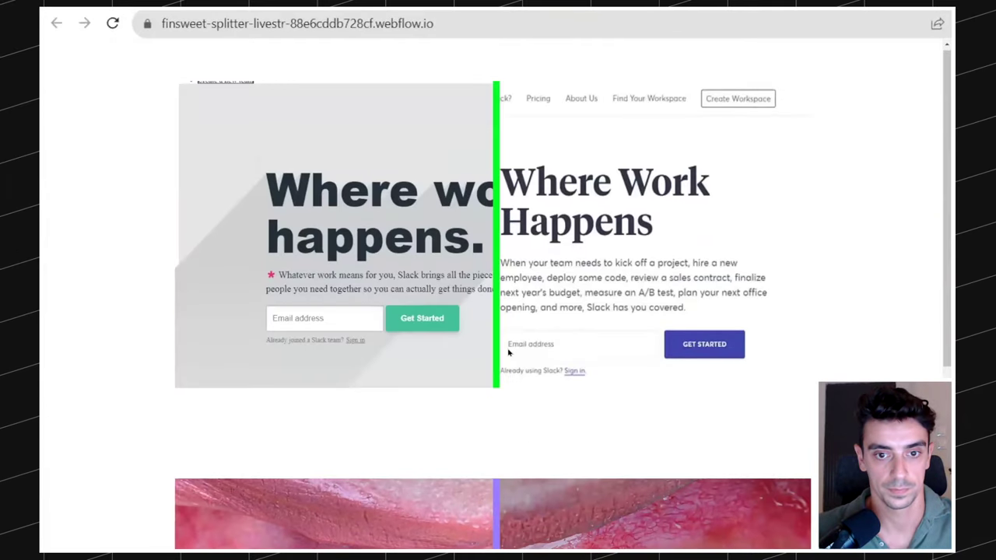
{"action": "scroll", "coordinate": [504, 346], "scroll_direction": "down", "scroll_amount": 4}
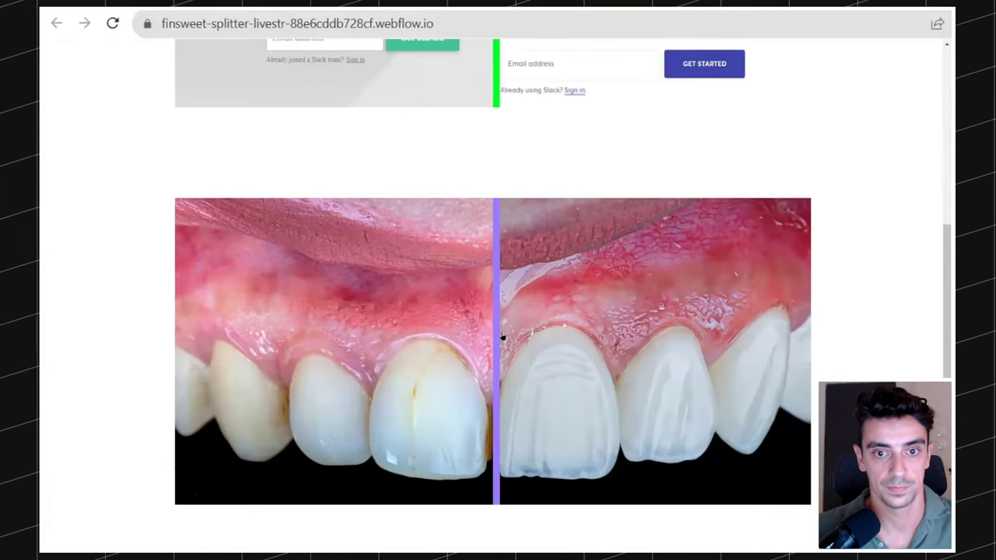
{"action": "mouse_move", "coordinate": [498, 336]}
{"action": "left_mouse_down"}
{"action": "mouse_move", "coordinate": [438, 337]}
{"action": "mouse_move", "coordinate": [645, 346]}
{"action": "mouse_move", "coordinate": [491, 334]}
{"action": "mouse_move", "coordinate": [522, 331]}
{"action": "mouse_move", "coordinate": [558, 334]}
{"action": "mouse_move", "coordinate": [412, 338]}
{"action": "mouse_move", "coordinate": [539, 337]}
{"action": "mouse_move", "coordinate": [464, 336]}
{"action": "mouse_move", "coordinate": [492, 327]}
{"action": "left_mouse_up"}
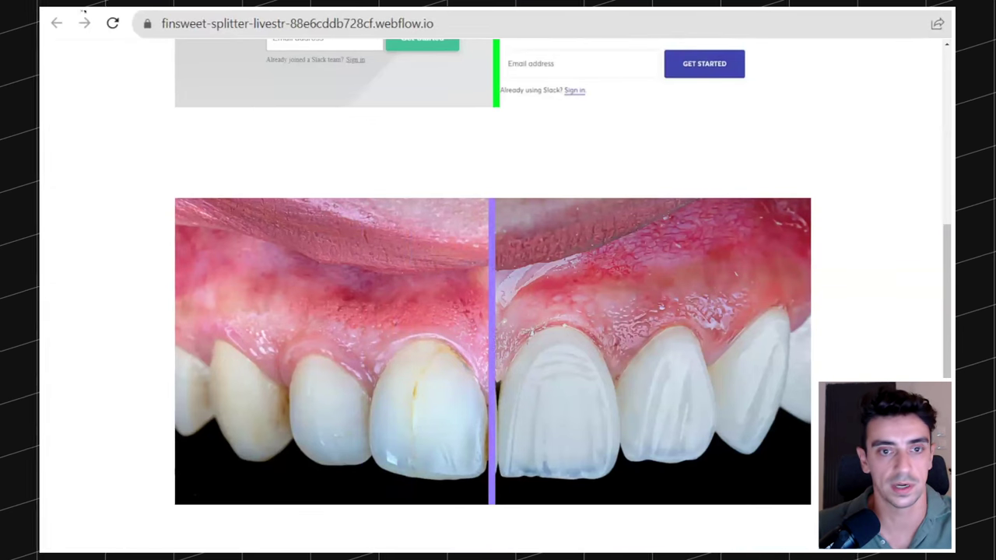
{"action": "key", "text": "ctrl+shift+Tab"}
{"action": "left_click", "coordinate": [429, 285]}
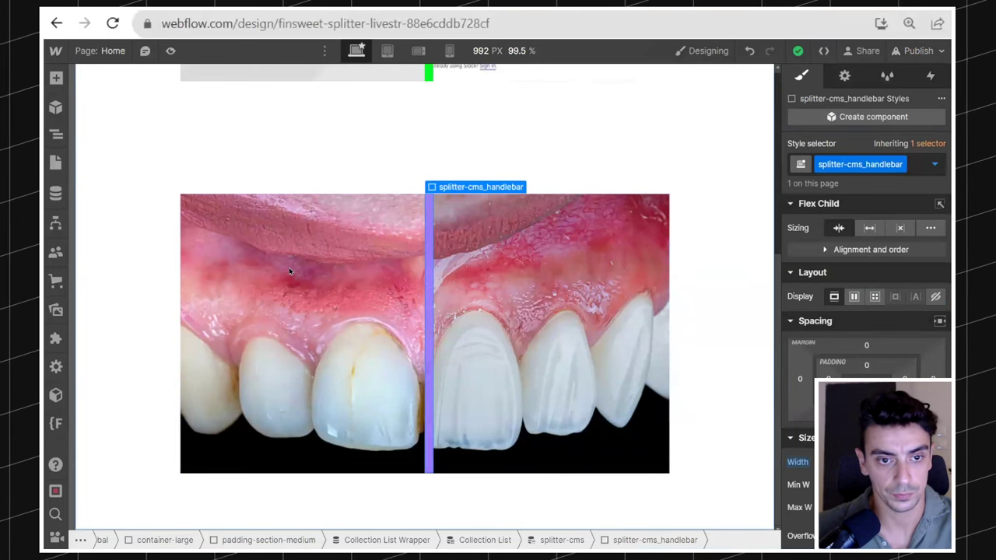
{"action": "scroll", "coordinate": [289, 267], "scroll_direction": "up", "scroll_amount": 3}
{"action": "scroll", "coordinate": [707, 469], "scroll_direction": "down", "scroll_amount": 1}
{"action": "scroll", "coordinate": [708, 469], "scroll_direction": "down", "scroll_amount": 1}
{"action": "scroll", "coordinate": [632, 351], "scroll_direction": "up", "scroll_amount": 3}
{"action": "scroll", "coordinate": [632, 350], "scroll_direction": "down", "scroll_amount": 3}
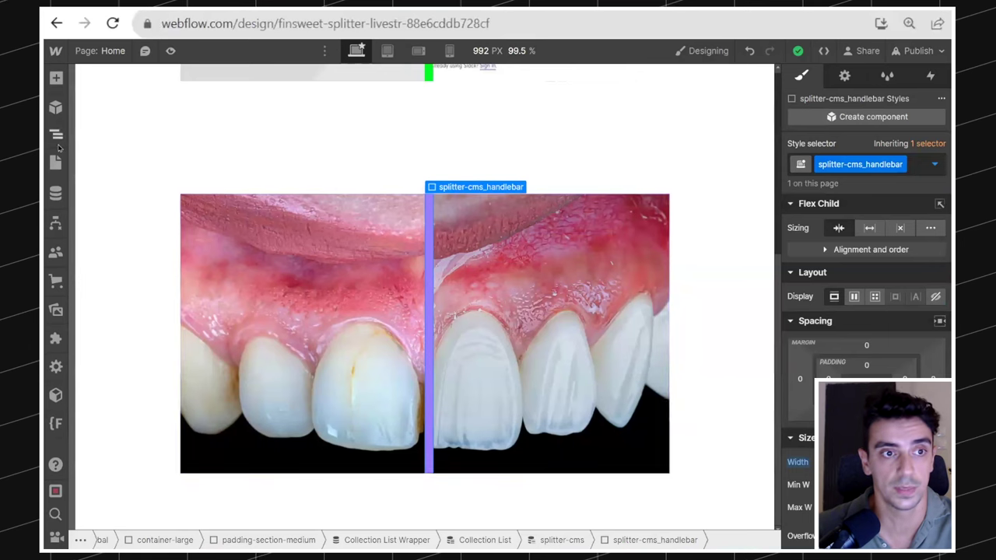
Examine the element structure of the splitter-cms item, including the images nested inside splitter-cms_before and splitter-cms_after
{"action": "key", "text": "z"}
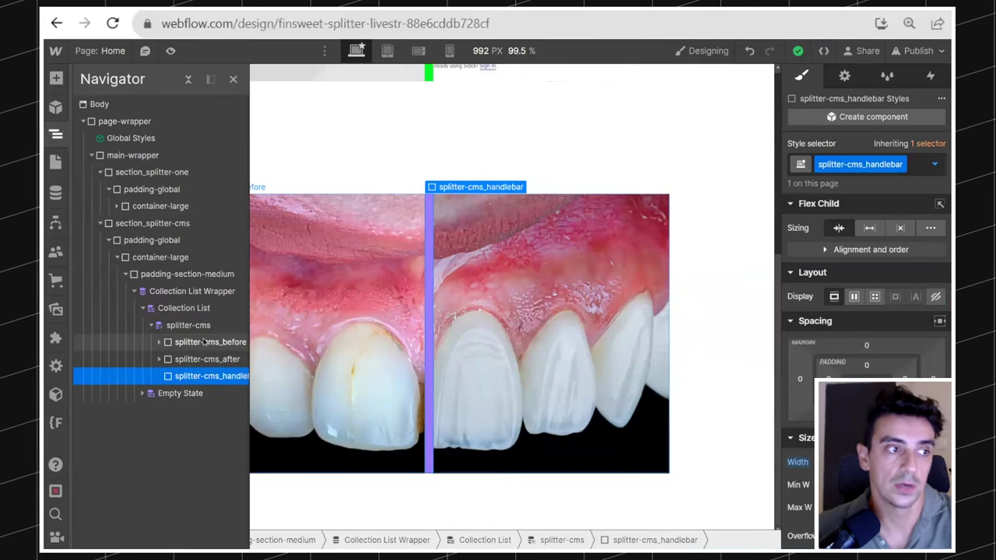
{"action": "left_click", "coordinate": [178, 345]}
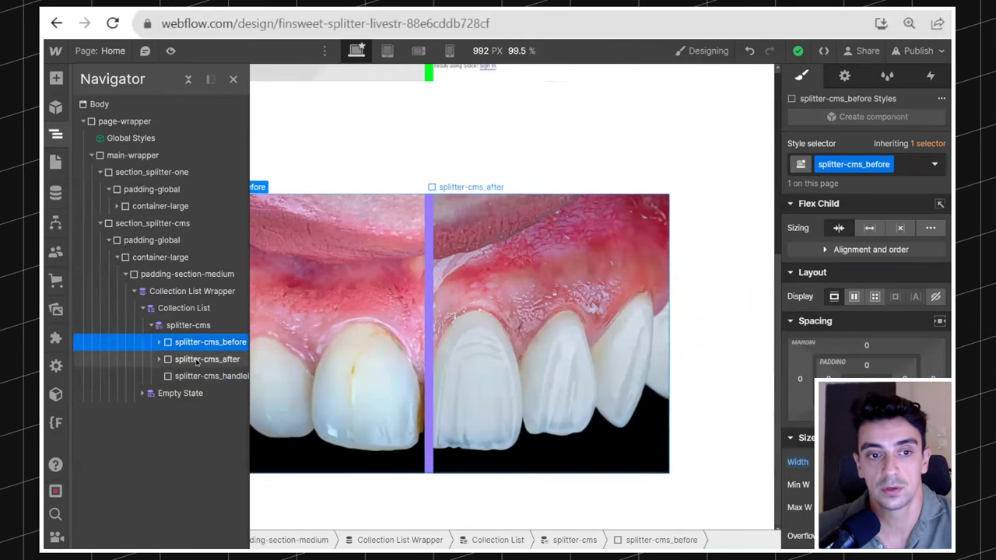
{"action": "left_click", "coordinate": [197, 360]}
{"action": "left_click", "coordinate": [195, 343]}
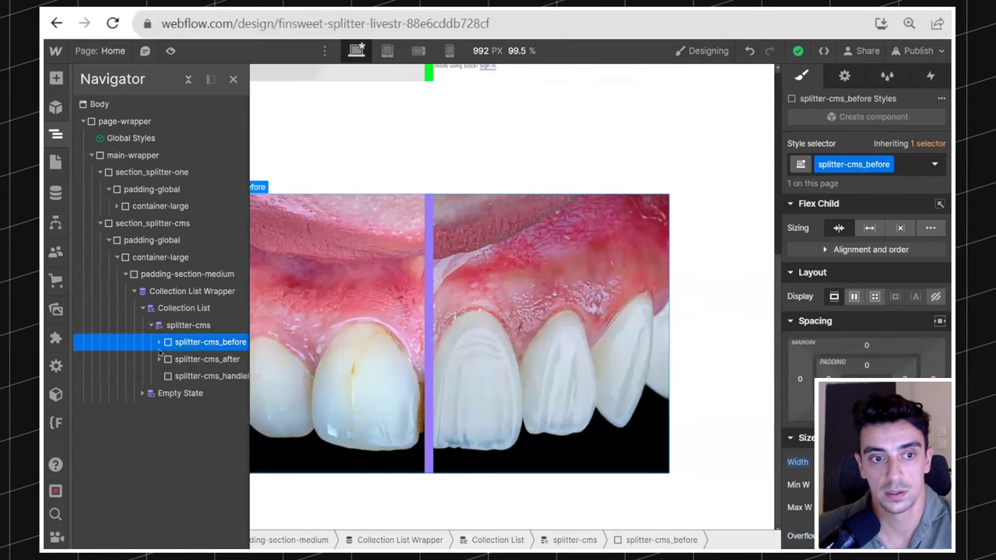
{"action": "left_click", "coordinate": [161, 357]}
{"action": "left_click", "coordinate": [158, 343]}
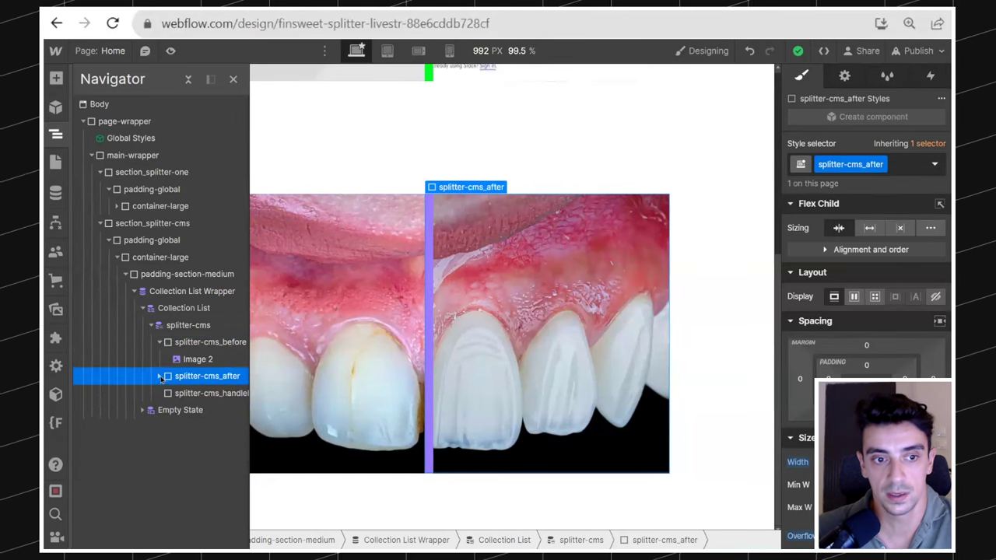
{"action": "left_click", "coordinate": [159, 377]}
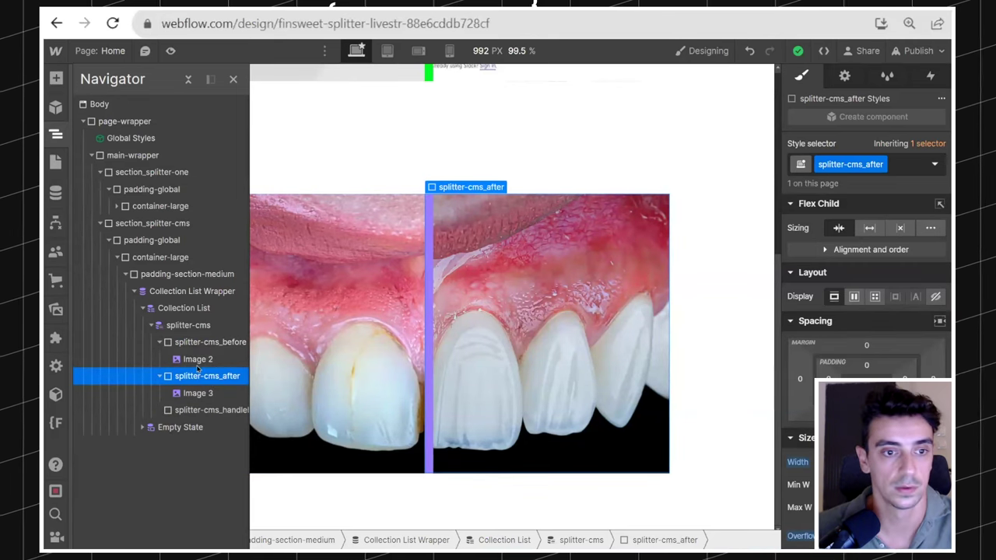
{"action": "left_click", "coordinate": [209, 343]}
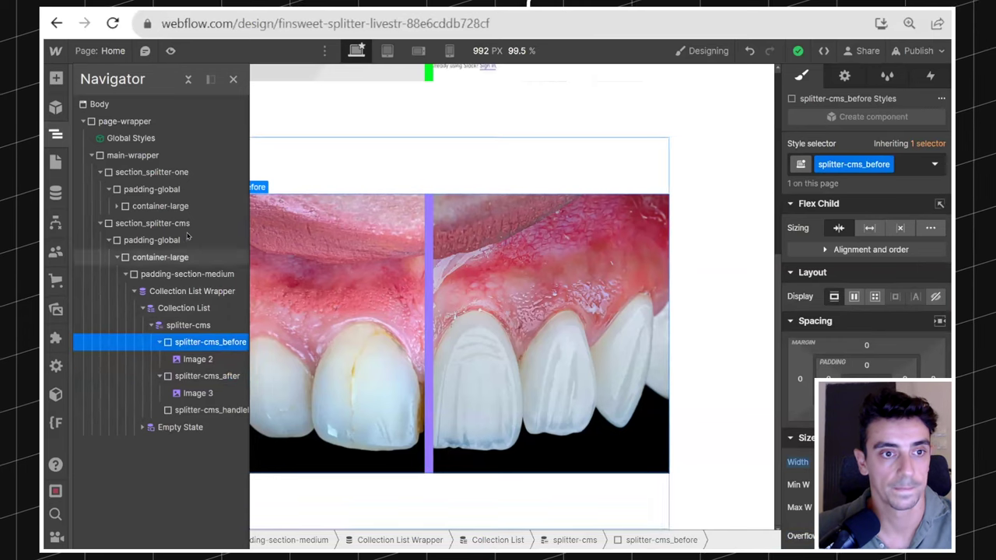
Copy section_splitter-one and paste the duplicate into main-wrapper below section_splitter-cms
{"action": "left_click", "coordinate": [100, 224]}
{"action": "left_click", "coordinate": [117, 206]}
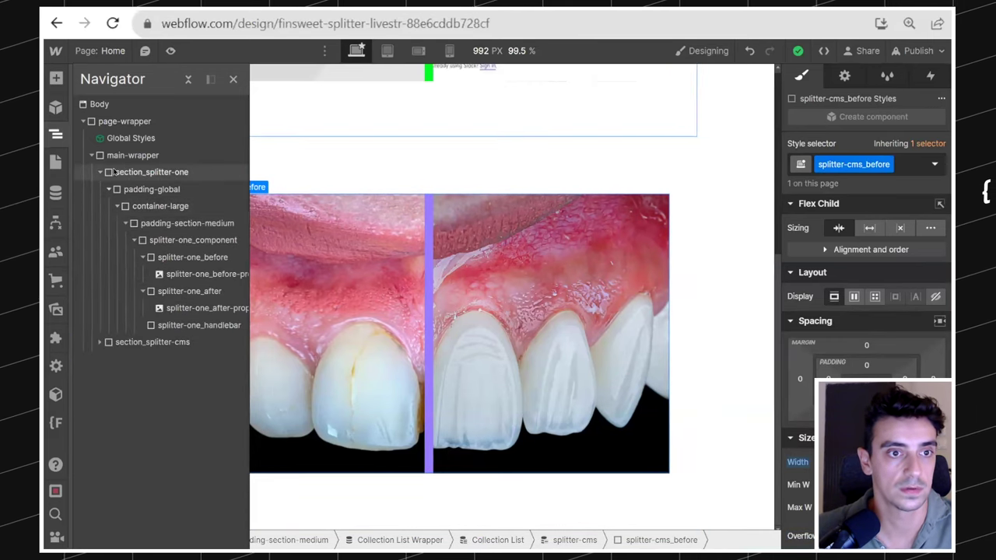
{"action": "left_click", "coordinate": [121, 171]}
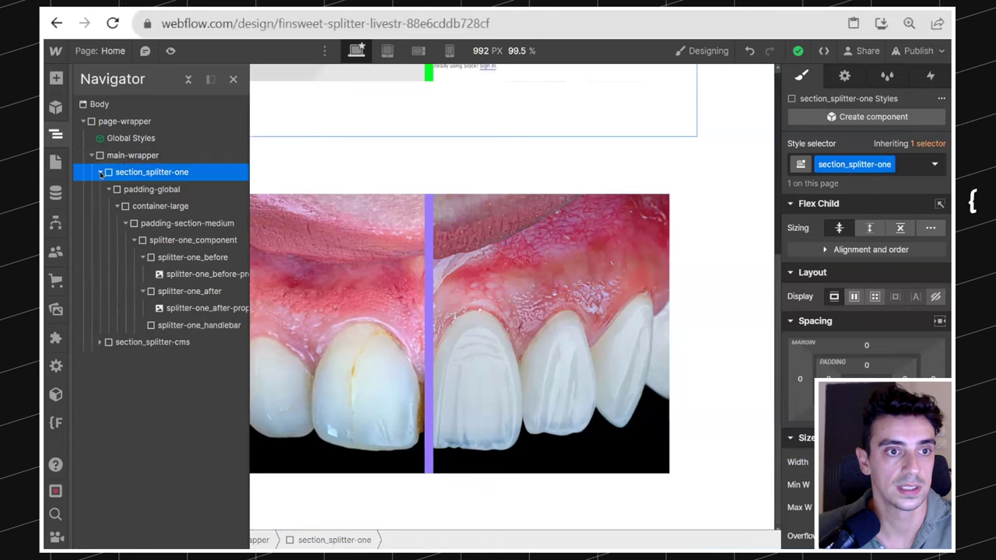
{"action": "left_click", "coordinate": [100, 172]}
{"action": "left_click", "coordinate": [116, 156]}
{"action": "key", "text": "ctrl+v"}
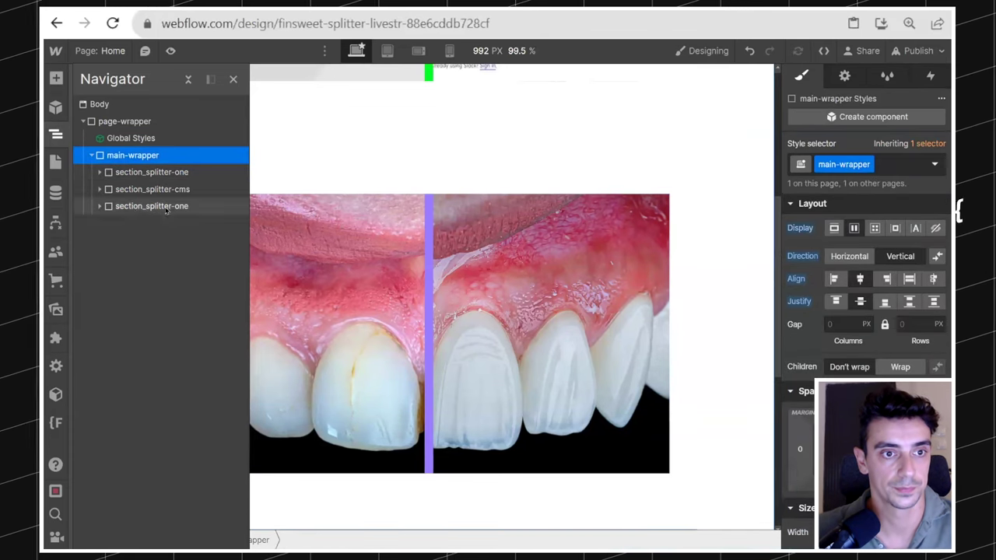
Undo the last paste and paste the copied section_splitter-one into main-wrapper again
{"action": "left_click", "coordinate": [99, 206]}
{"action": "left_click", "coordinate": [100, 206]}
{"action": "left_click", "coordinate": [108, 223]}
{"action": "left_click", "coordinate": [125, 223]}
{"action": "left_click", "coordinate": [117, 240]}
{"action": "left_click", "coordinate": [125, 257]}
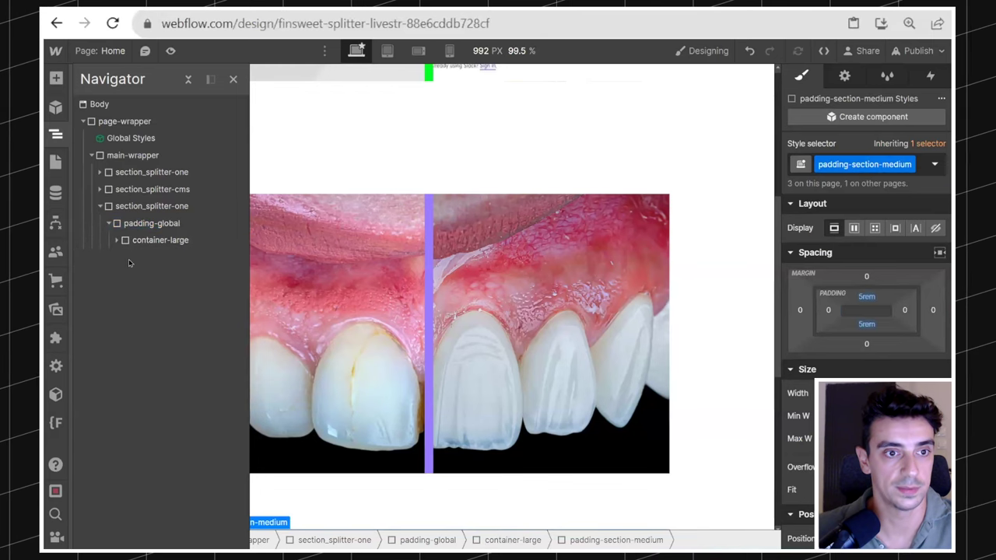
{"action": "key", "text": "ctrl+z"}
{"action": "left_click", "coordinate": [136, 158]}
{"action": "key", "text": "ctrl+v"}
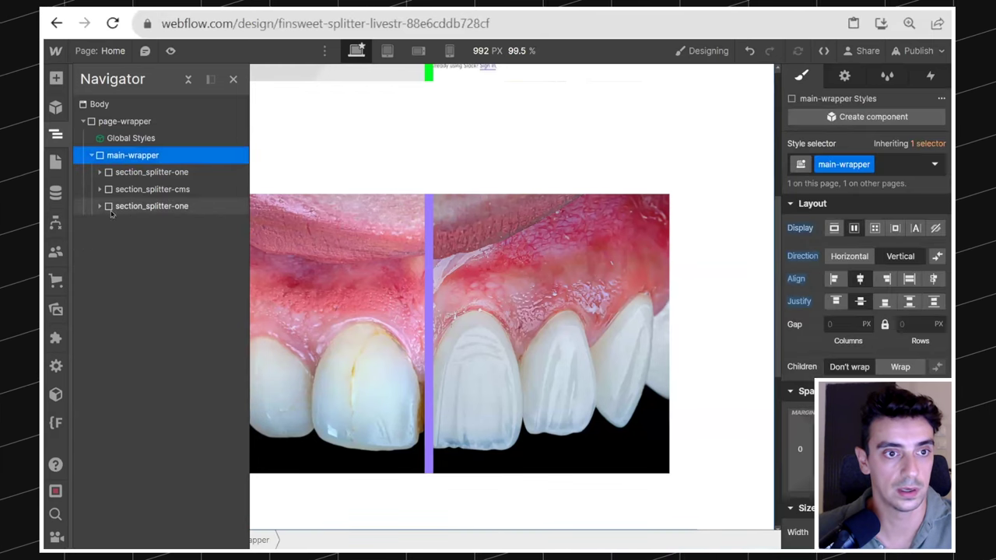
Replace the before and after images in the duplicated section_splitter-one with website screenshots, using Screen.png for splitter-one_after-props
{"action": "left_click", "coordinate": [134, 223]}
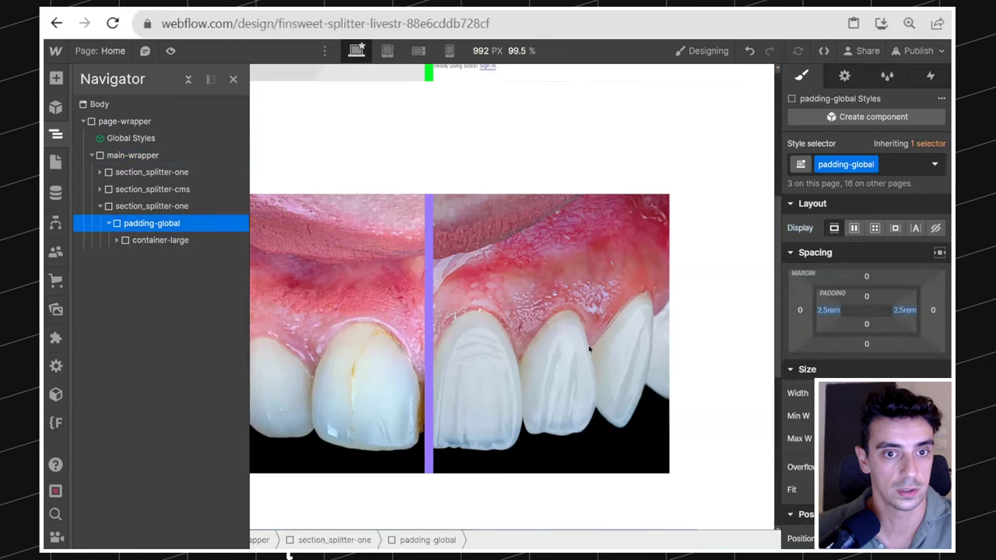
{"action": "scroll", "coordinate": [405, 356], "scroll_direction": "down", "scroll_amount": 5}
{"action": "left_click", "coordinate": [116, 239]}
{"action": "left_click", "coordinate": [125, 257]}
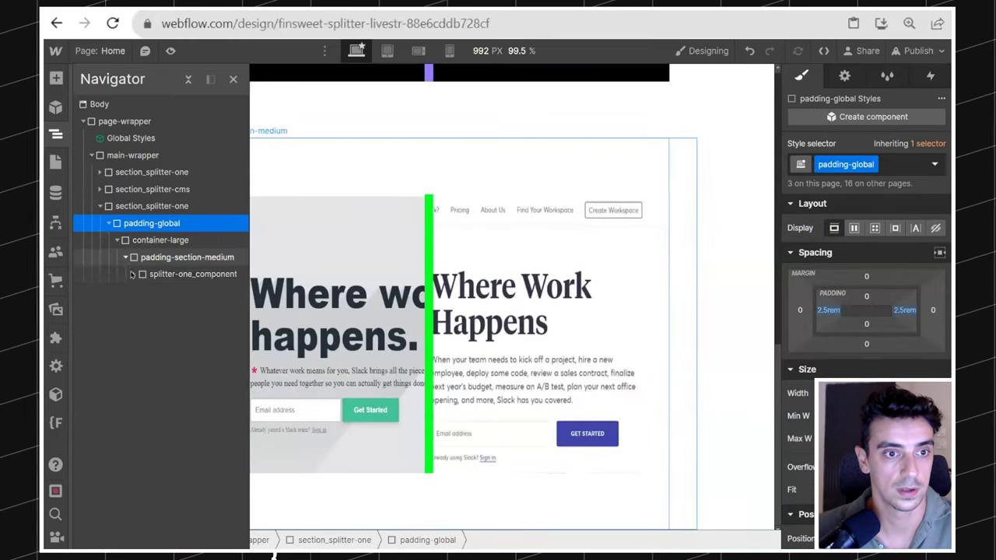
{"action": "left_click", "coordinate": [133, 274]}
{"action": "left_click", "coordinate": [144, 291]}
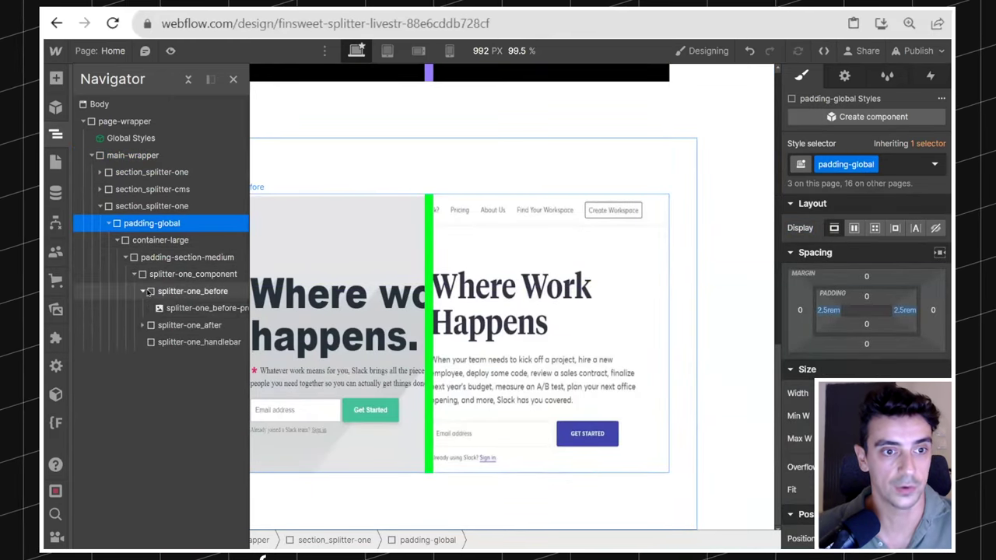
{"action": "left_click", "coordinate": [165, 308]}
{"action": "left_click", "coordinate": [298, 187]}
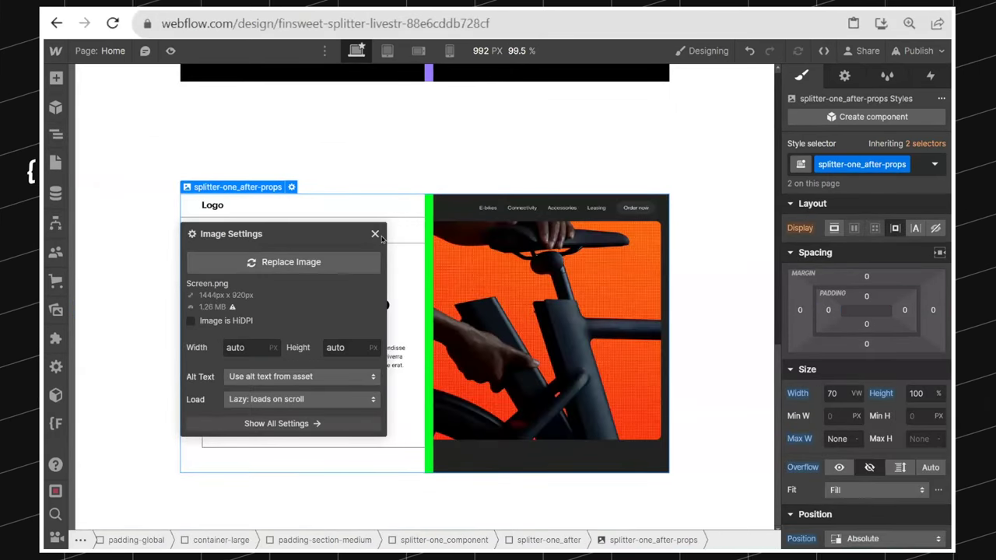
{"action": "left_click", "coordinate": [420, 237]}
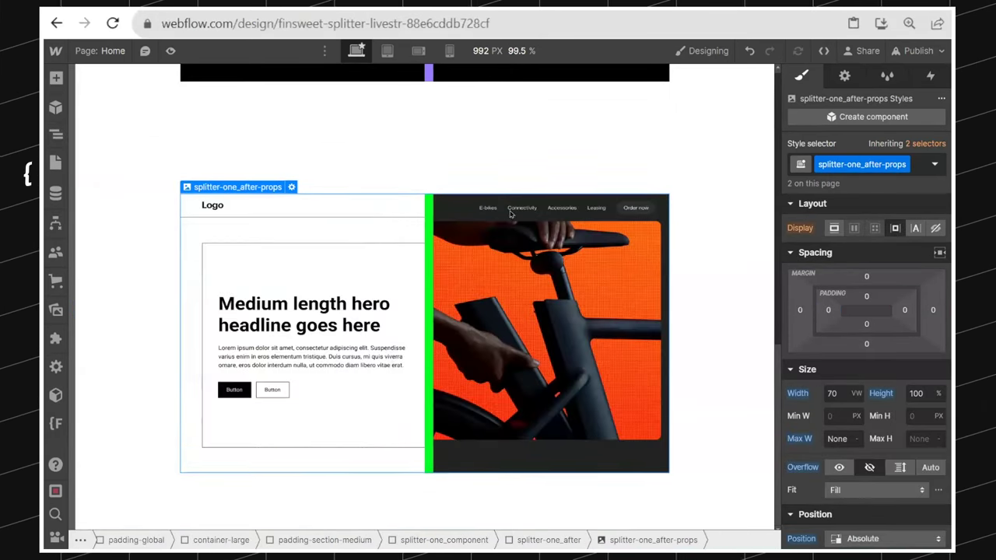
Set the left offset of splitter-one_handlebar in the duplicated section to 30%
{"action": "left_click", "coordinate": [428, 257]}
{"action": "scroll", "coordinate": [886, 429], "scroll_direction": "down", "scroll_amount": 3}
{"action": "scroll", "coordinate": [886, 429], "scroll_direction": "down", "scroll_amount": 3}
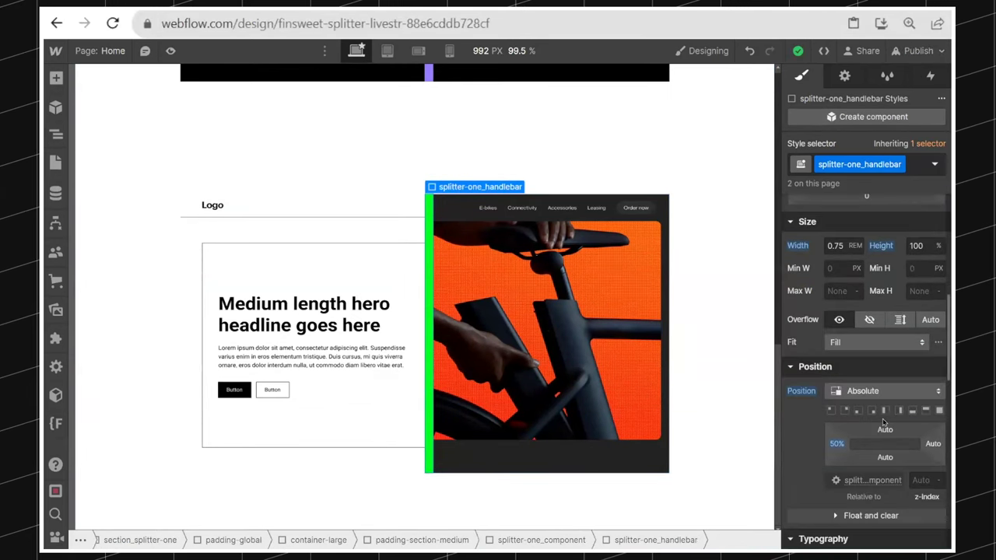
{"action": "left_click", "coordinate": [834, 444]}
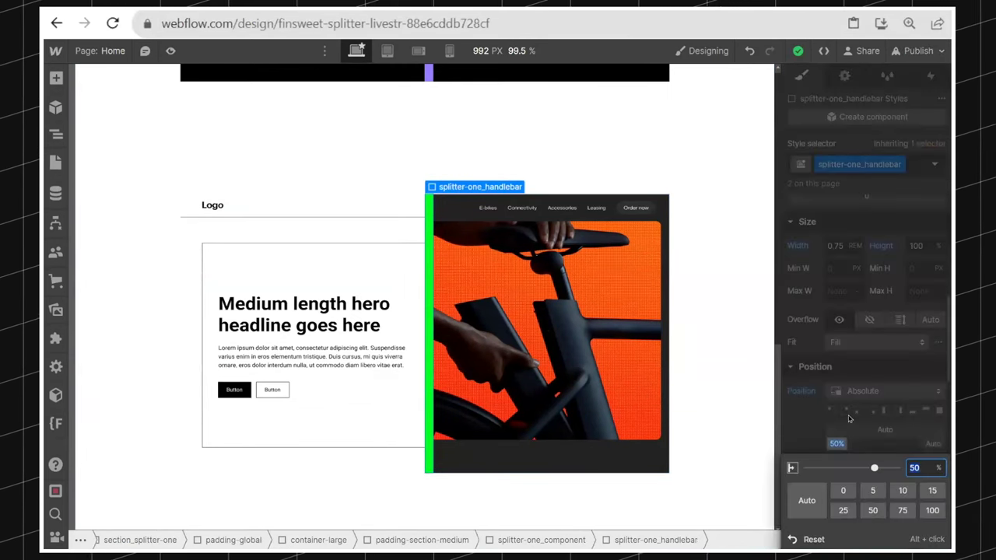
{"action": "type", "text": "30%"}
{"action": "key", "text": "Return"}
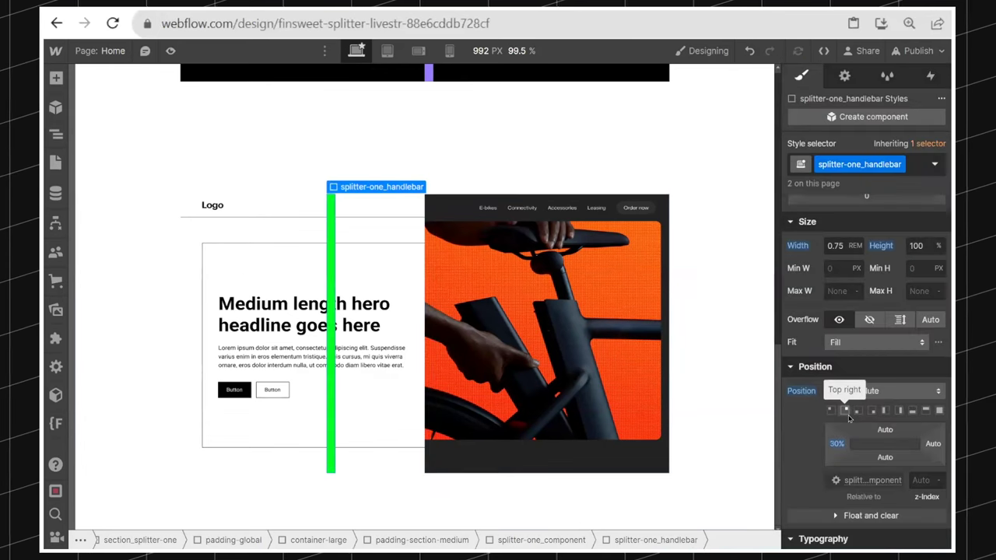
Set the width of splitter-one_after in the duplicated section to 70%
{"action": "left_click", "coordinate": [517, 236]}
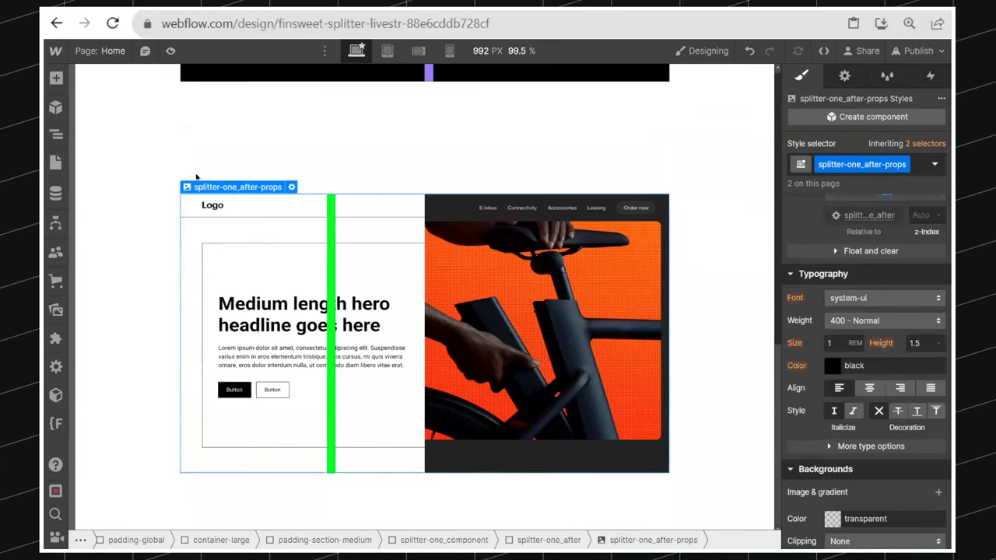
{"action": "left_click", "coordinate": [55, 134]}
{"action": "left_click", "coordinate": [191, 325]}
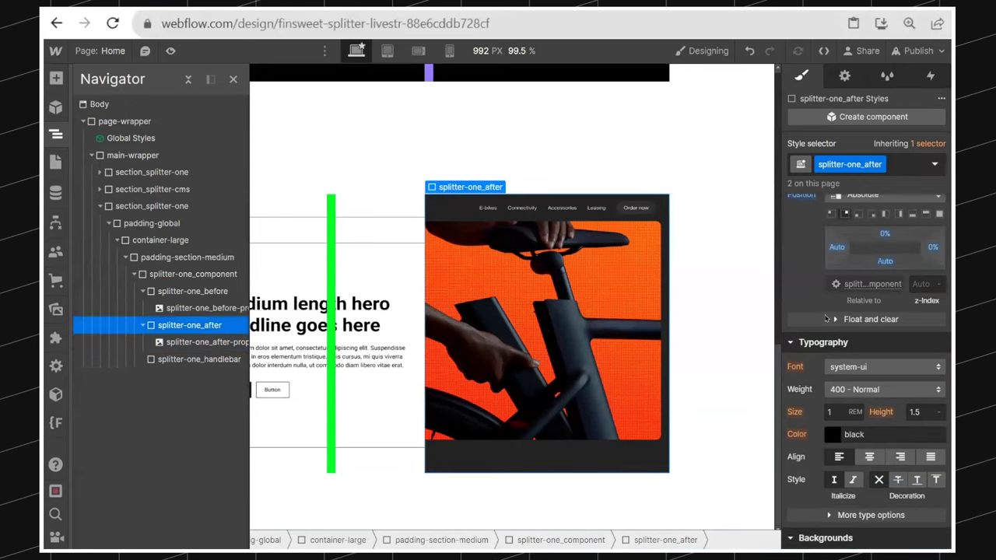
{"action": "left_click", "coordinate": [199, 358]}
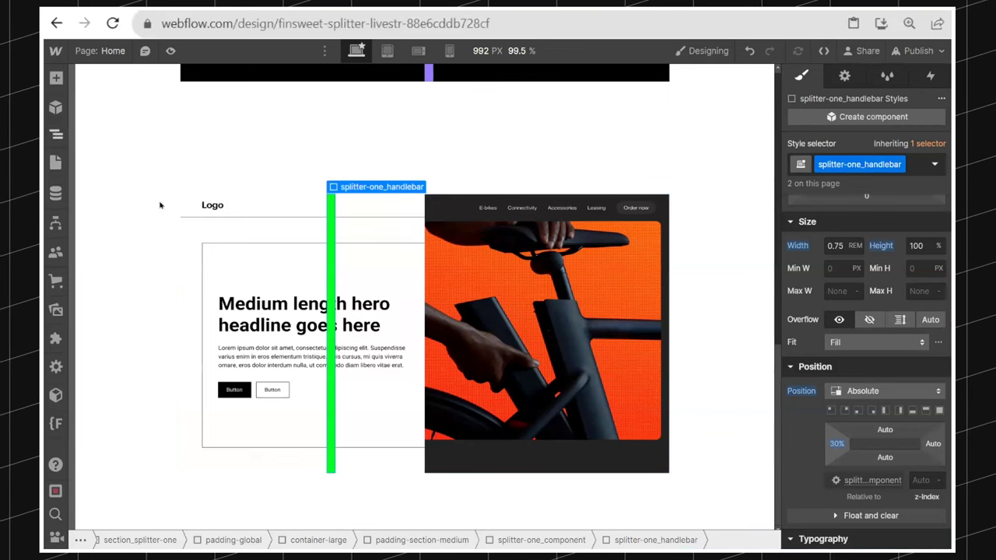
{"action": "key", "text": "z"}
{"action": "left_click", "coordinate": [213, 327]}
{"action": "scroll", "coordinate": [918, 495], "scroll_direction": "down", "scroll_amount": 2}
{"action": "scroll", "coordinate": [856, 389], "scroll_direction": "up", "scroll_amount": 5}
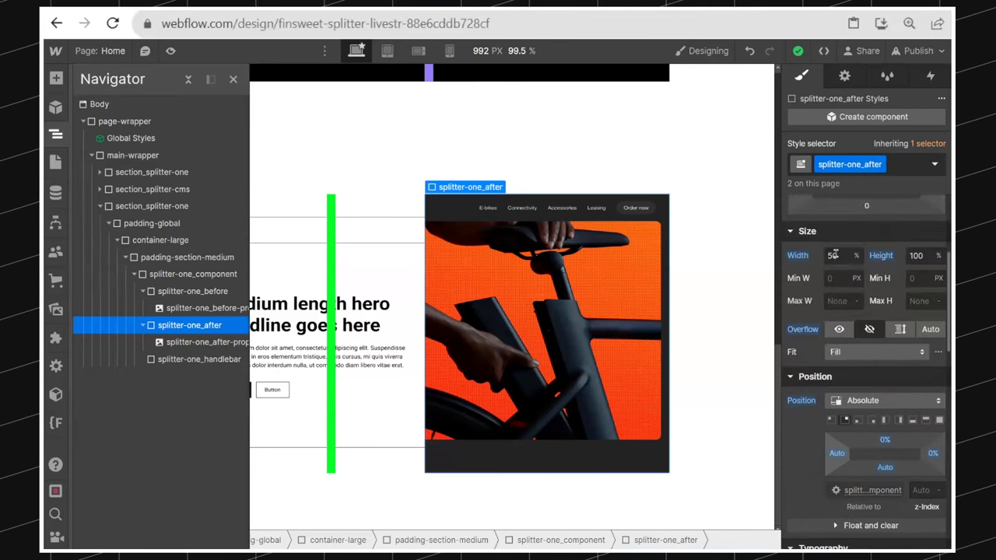
{"action": "type", "text": "70"}
{"action": "key", "text": "Return"}
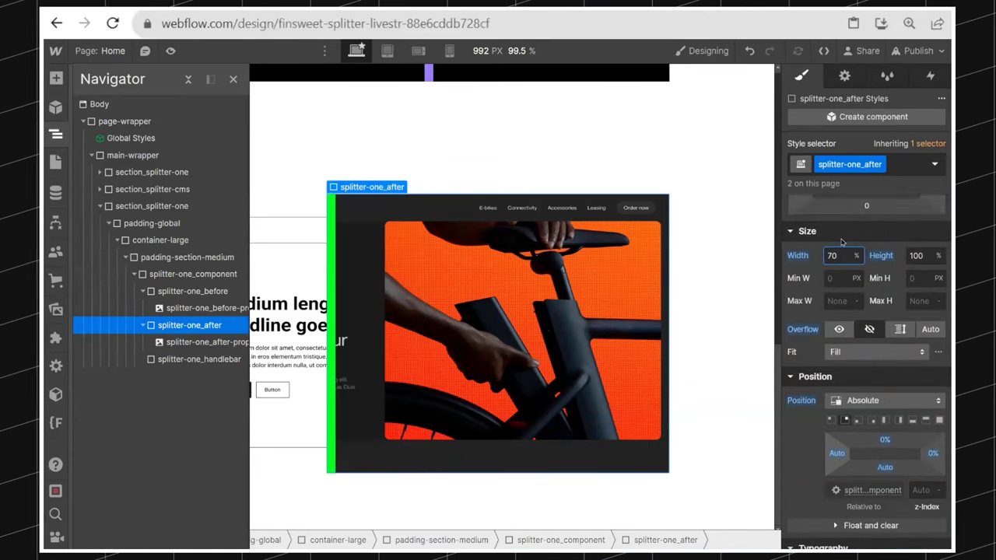
Publish the site, view the duplicated splitter on the live page, and check its before and after image elements back in the Designer
{"action": "left_click", "coordinate": [916, 50]}
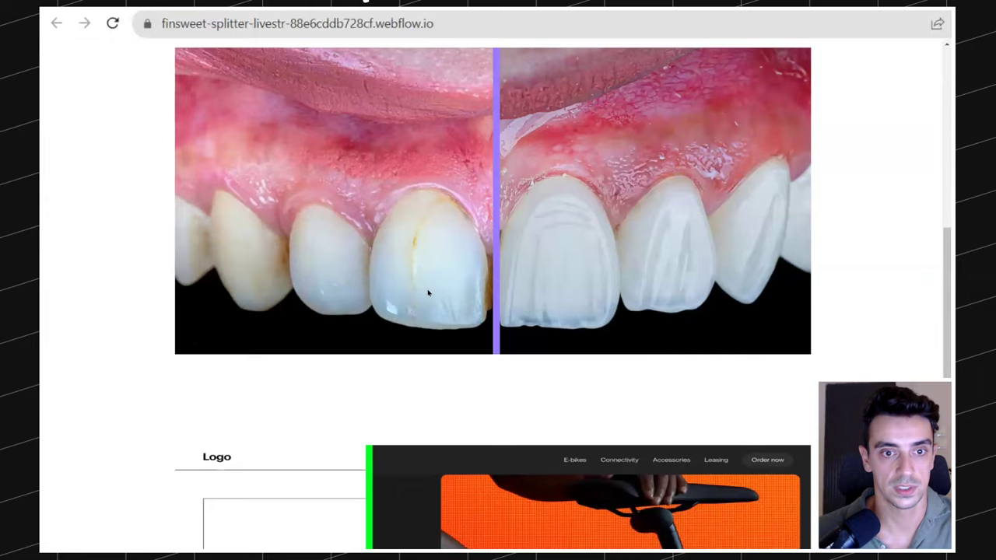
{"action": "scroll", "coordinate": [429, 289], "scroll_direction": "down", "scroll_amount": 3}
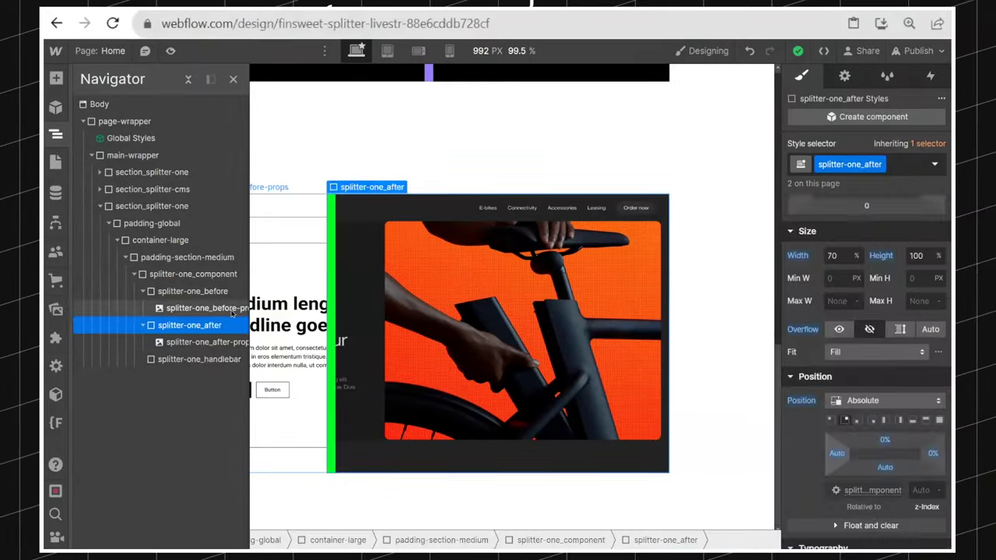
{"action": "left_click", "coordinate": [206, 308]}
{"action": "left_click", "coordinate": [212, 345]}
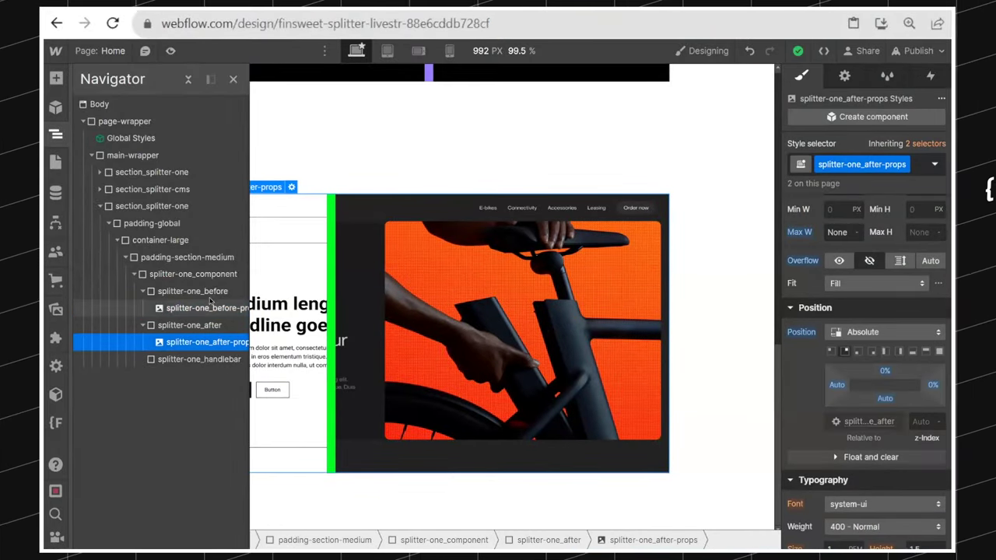
{"action": "left_click", "coordinate": [207, 308]}
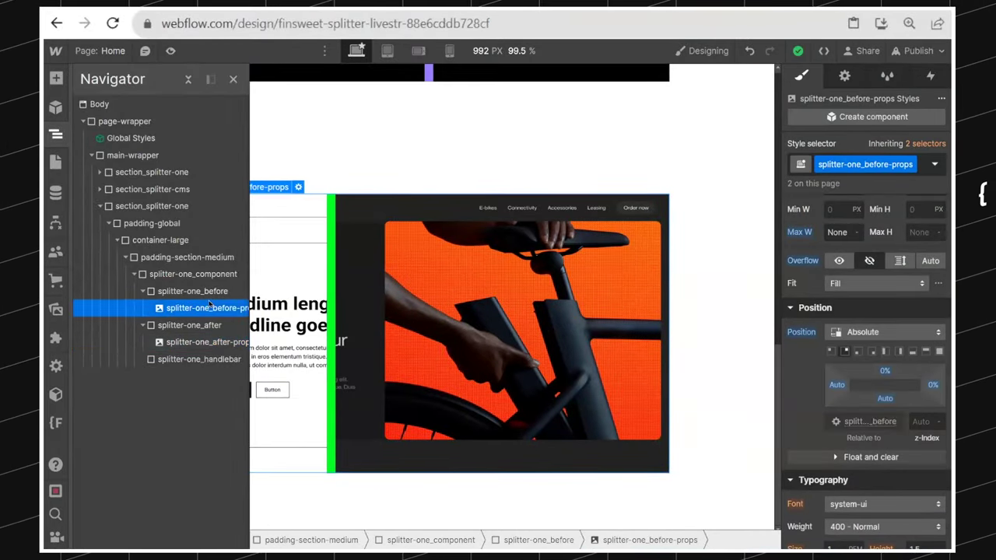
{"action": "left_click", "coordinate": [100, 206]}
{"action": "left_click", "coordinate": [137, 156]}
{"action": "key", "text": "ctrl+d"}
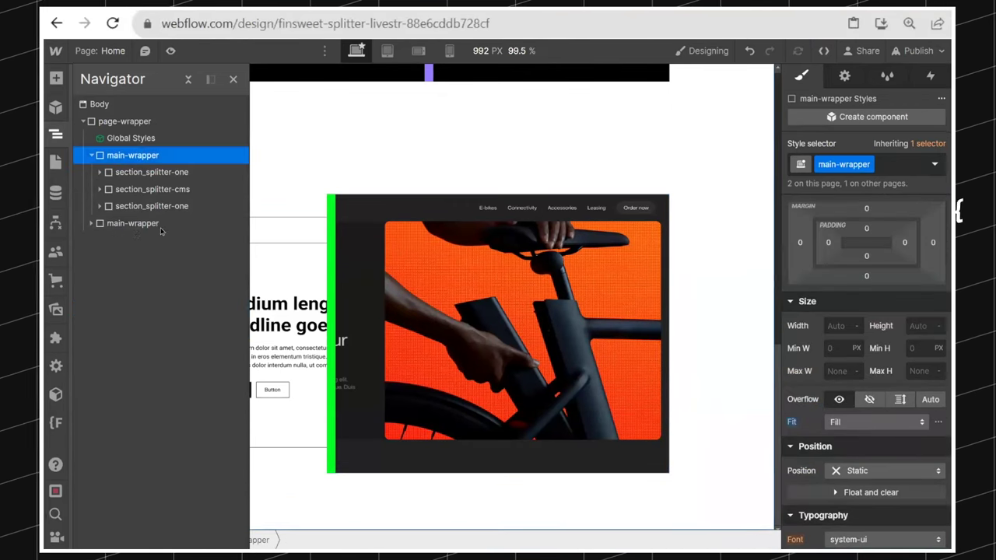
{"action": "key", "text": "ctrl+z"}
Duplicate the first section_splitter-one inside main-wrapper and expand the structure of the last section_splitter-one
{"action": "left_click", "coordinate": [127, 172]}
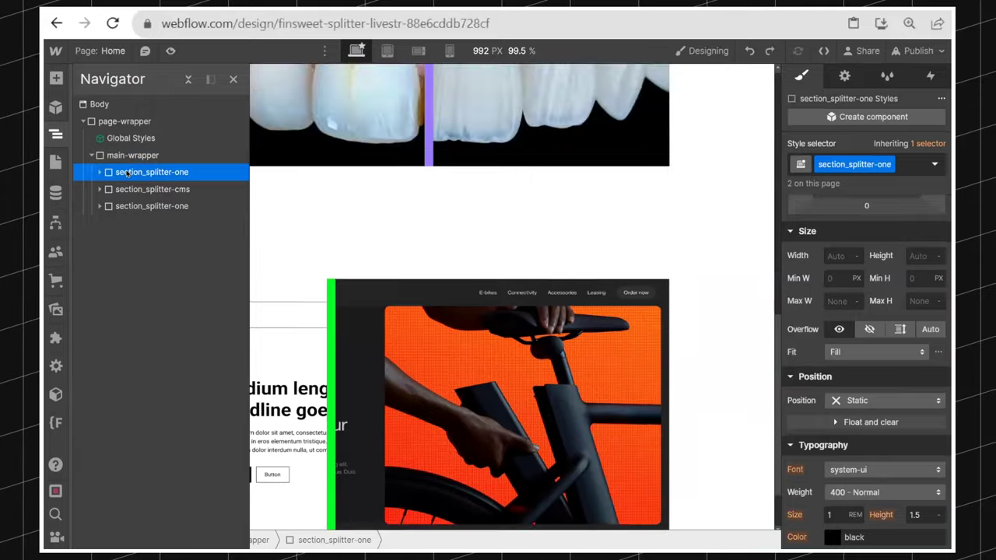
{"action": "key", "text": "ctrl+d"}
{"action": "left_click", "coordinate": [144, 224]}
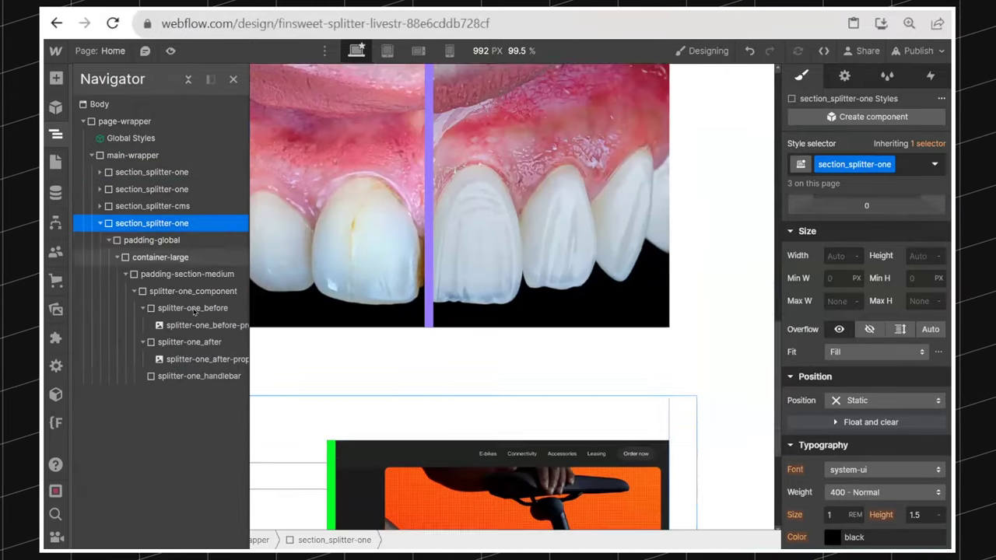
Replace the image inside splitter-one_before of the last section with a background video using video_before.mp4, without the play/pause button
{"action": "left_click", "coordinate": [194, 310]}
{"action": "left_click", "coordinate": [196, 326]}
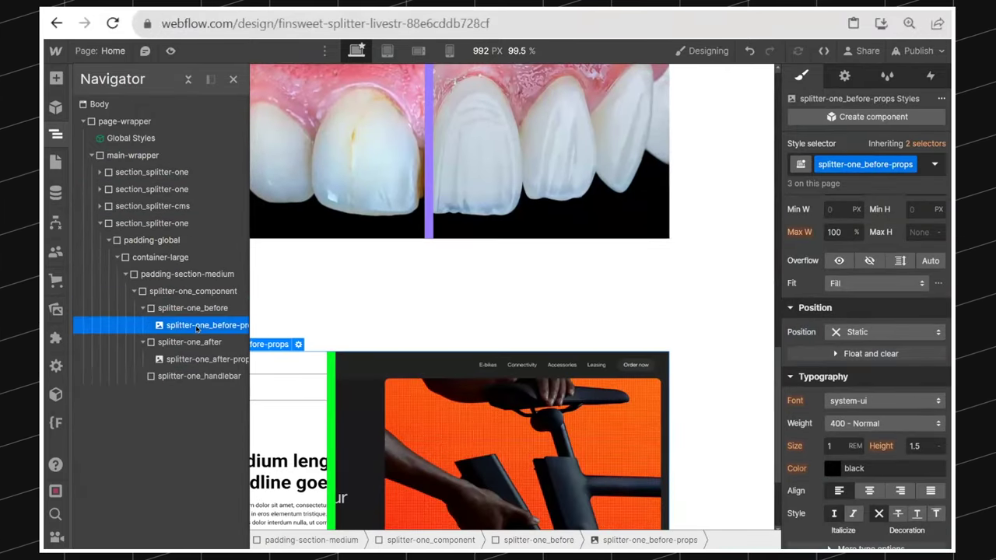
{"action": "left_click", "coordinate": [205, 308]}
{"action": "key", "text": "ctrl+k"}
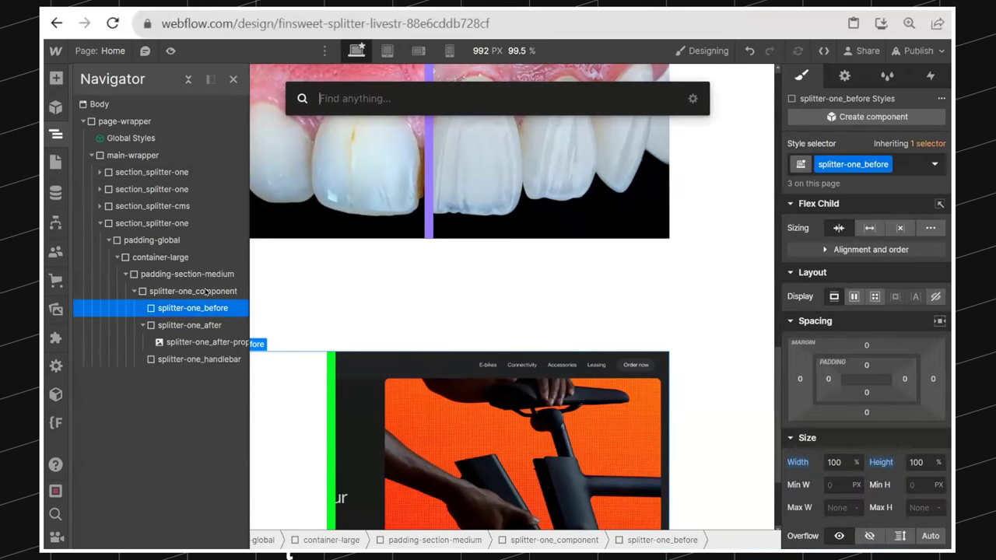
{"action": "type", "text": "ac"}
{"action": "key", "text": "BackSpace"}
{"action": "key", "text": "BackSpace"}
{"action": "type", "text": "back"}
{"action": "key", "text": "Return"}
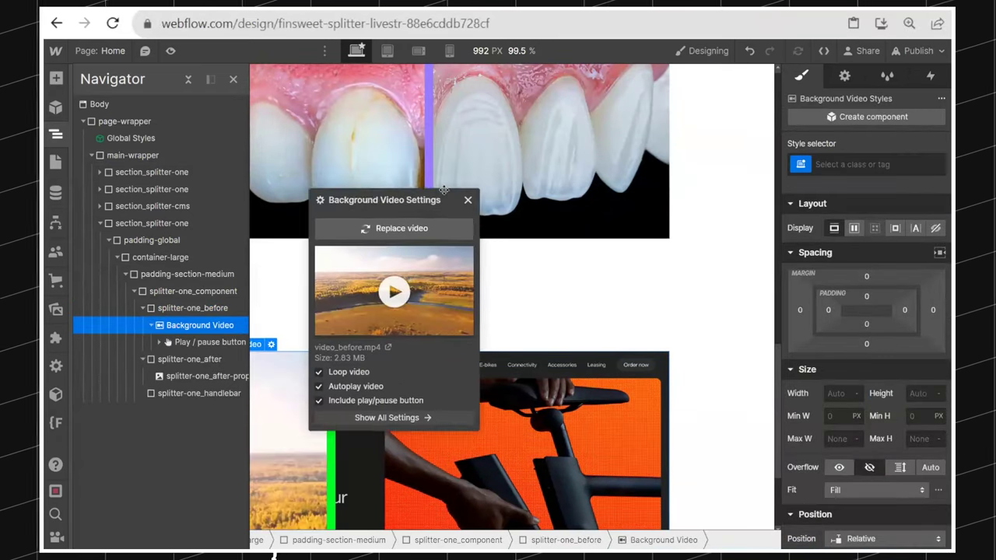
{"action": "left_click_drag", "start_coordinate": [461, 198], "coordinate": [461, 93]}
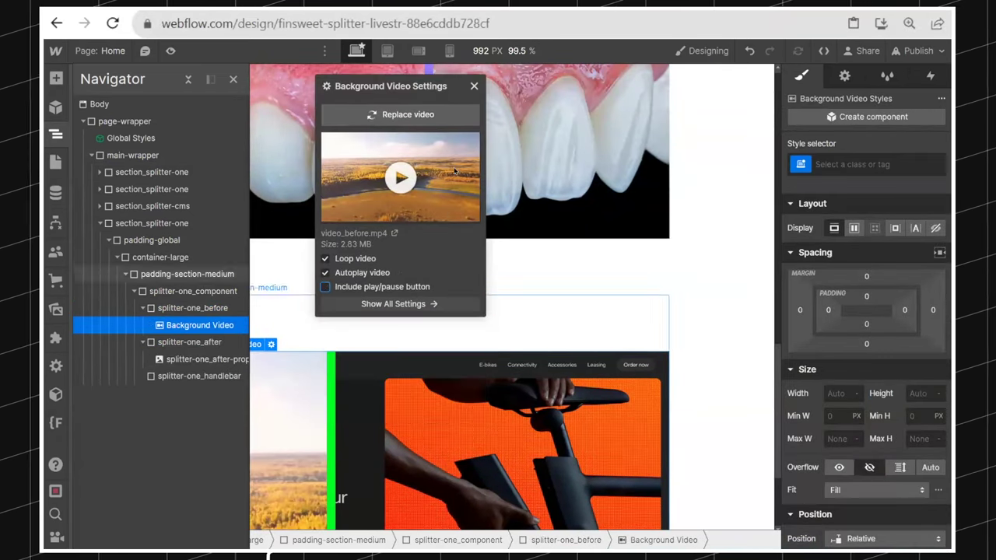
{"action": "left_click", "coordinate": [474, 87]}
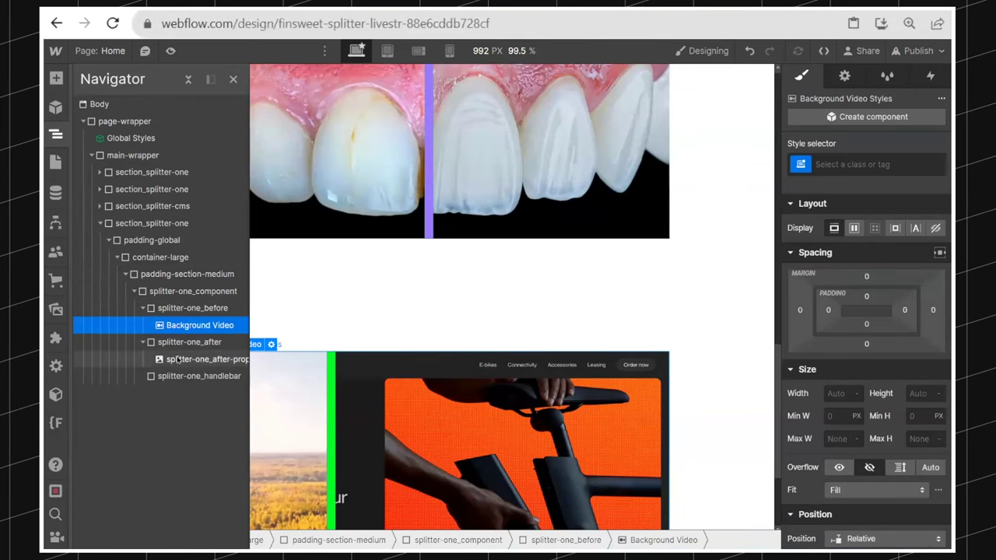
Replace the image inside splitter-one_after of the last section with a Background Video element without the play/pause button
{"action": "left_click", "coordinate": [180, 363]}
{"action": "key", "text": "Delete"}
{"action": "left_click", "coordinate": [179, 344]}
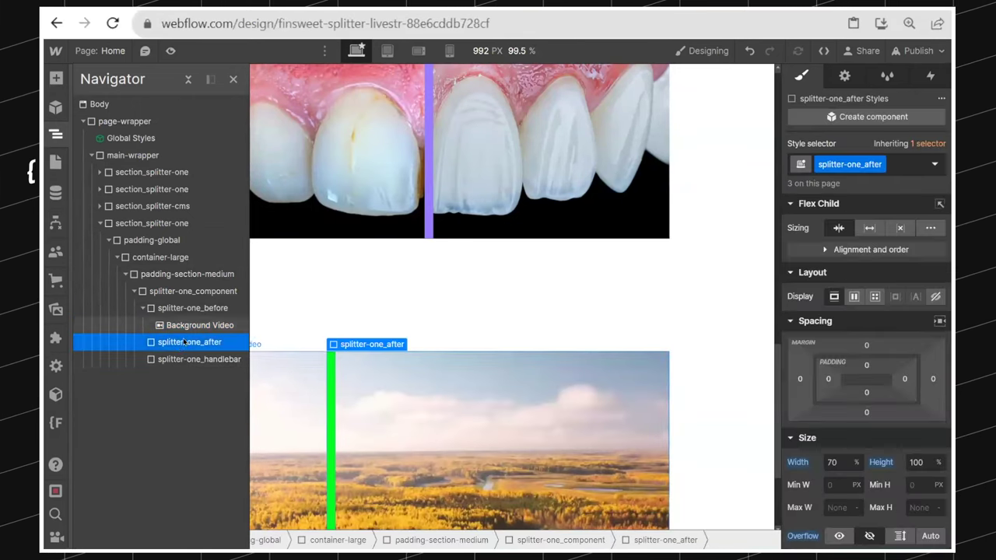
{"action": "key", "text": "ctrl+e"}
{"action": "type", "text": "back"}
{"action": "key", "text": "Return"}
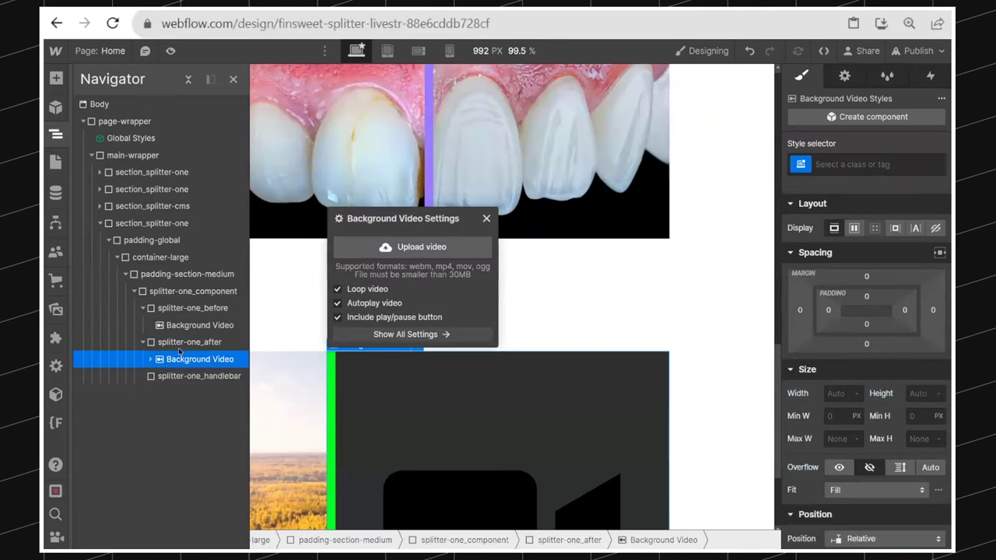
{"action": "left_click", "coordinate": [357, 313]}
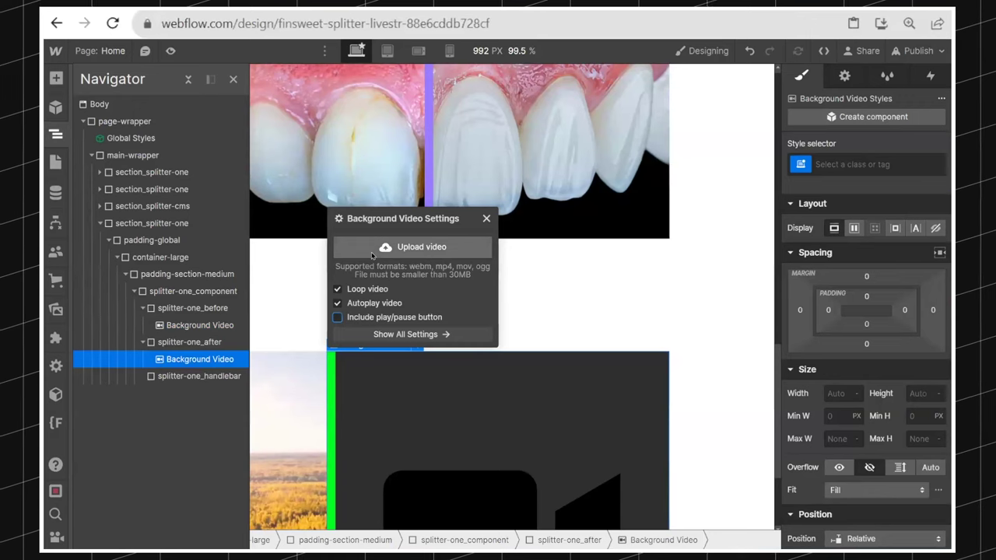
{"action": "scroll", "coordinate": [329, 161], "scroll_direction": "down", "scroll_amount": 2}
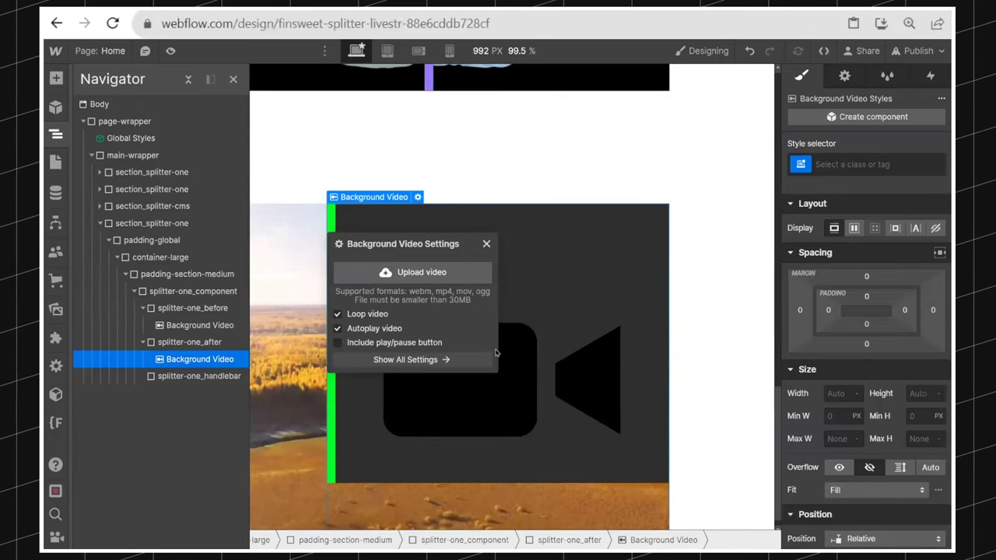
{"action": "left_click", "coordinate": [487, 244]}
Apply the existing class splitter-one_before-props to the Background Video inside splitter-one_before
{"action": "left_click", "coordinate": [218, 326]}
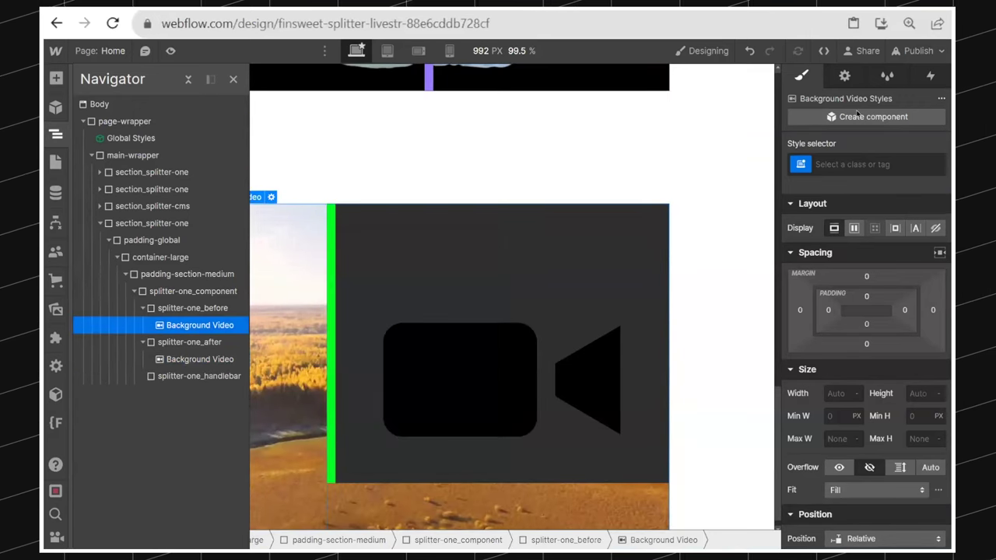
{"action": "left_click", "coordinate": [897, 164]}
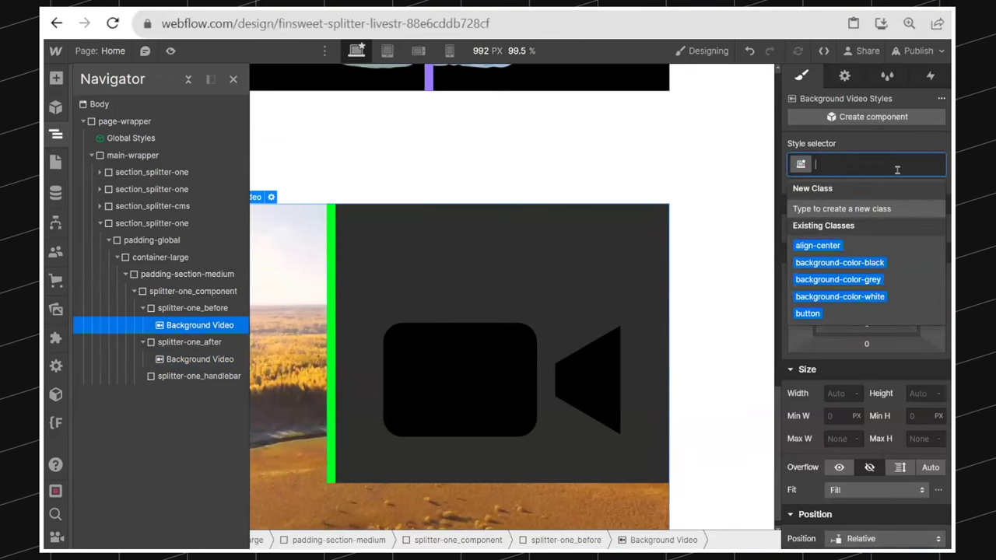
{"action": "type", "text": "splitter-"}
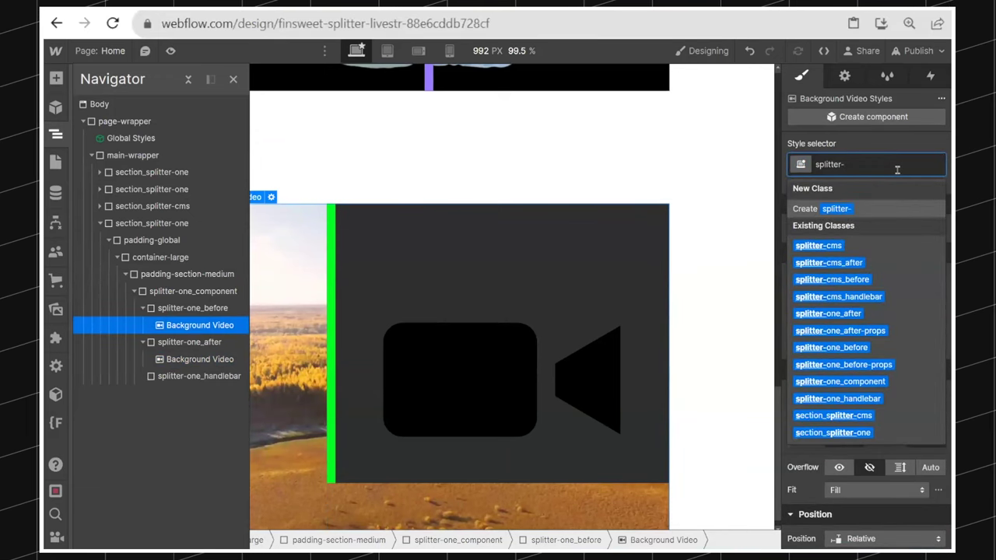
{"action": "key", "text": "Down"}
{"action": "key", "text": "Down"}
{"action": "key", "text": "Down"}
{"action": "key", "text": "Down"}
{"action": "key", "text": "Down"}
{"action": "key", "text": "Down"}
{"action": "key", "text": "Down"}
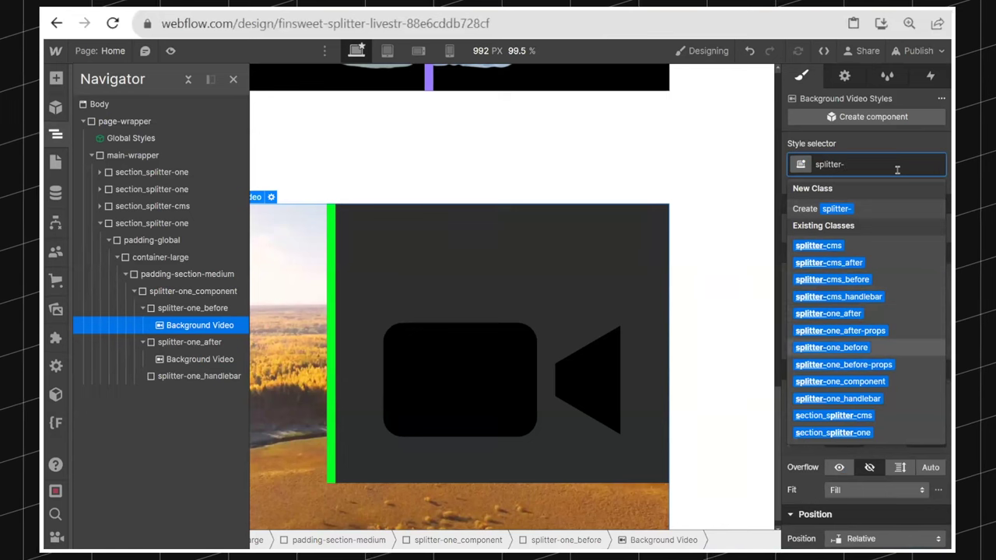
{"action": "key", "text": "Down"}
{"action": "key", "text": "Return"}
Apply the existing class splitter-one_after-props to the Background Video inside splitter-one_after
{"action": "left_click", "coordinate": [199, 361]}
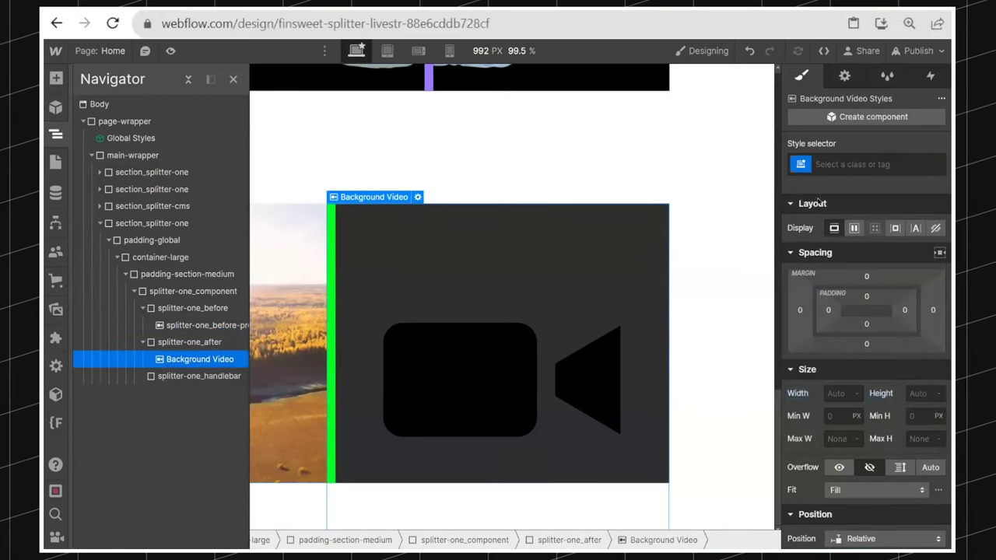
{"action": "left_click", "coordinate": [853, 162]}
{"action": "type", "text": "split"}
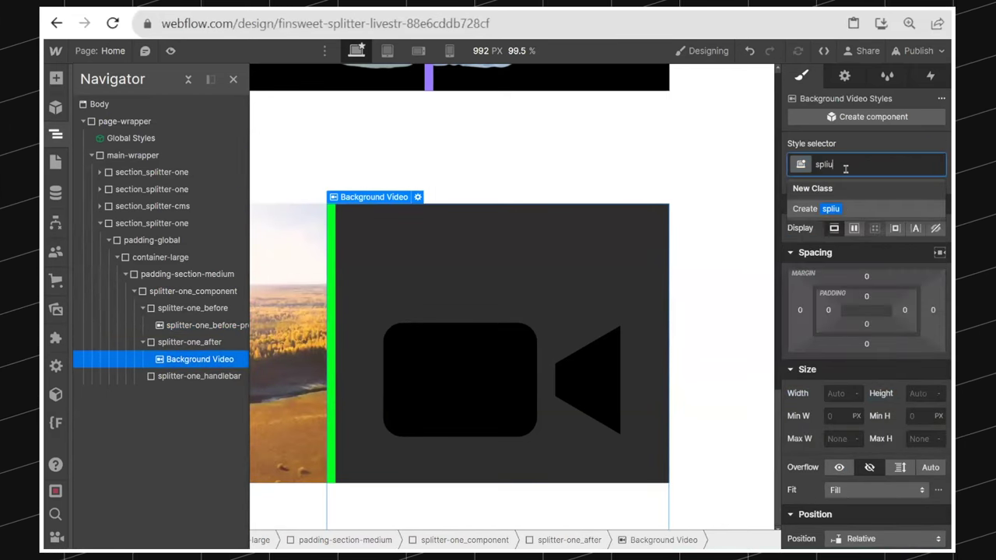
{"action": "type", "text": "ter-"}
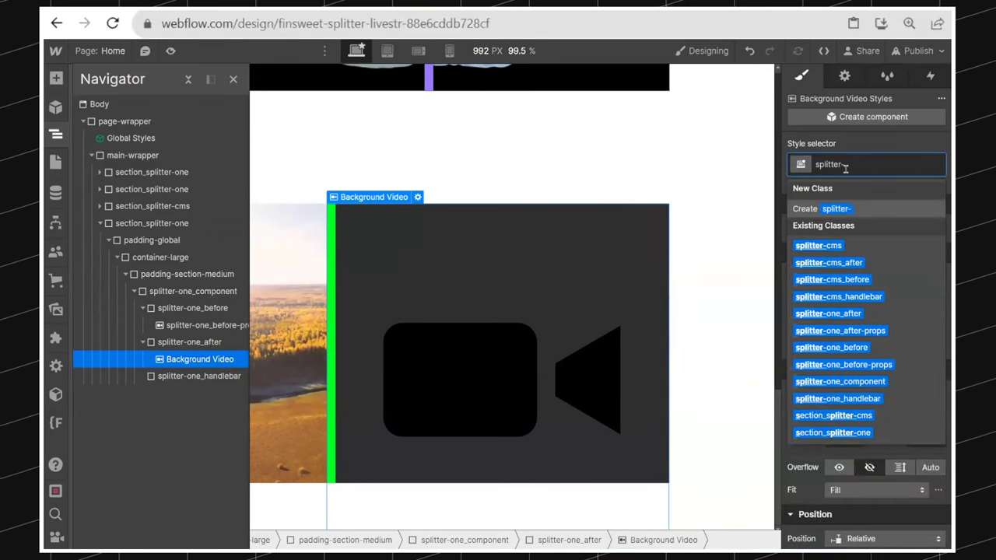
{"action": "type", "text": "one"}
{"action": "type", "text": "_af"}
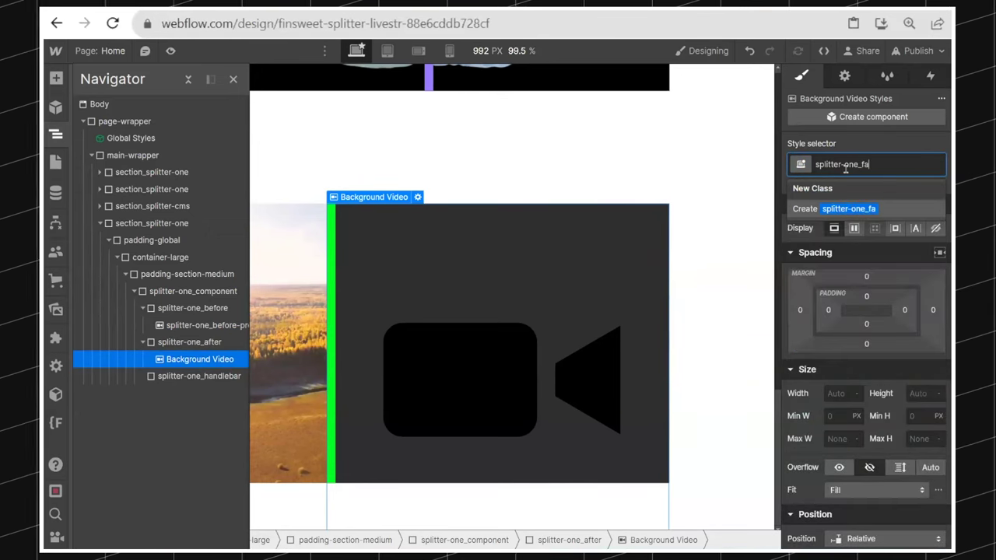
{"action": "left_click", "coordinate": [840, 262]}
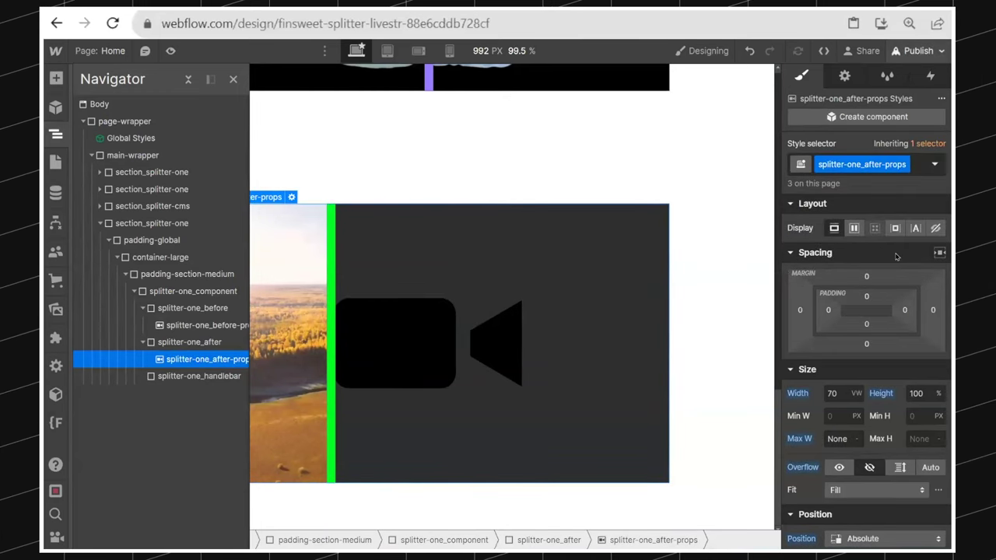
Publish the site to the staging domain and open the published page
{"action": "left_click", "coordinate": [918, 51]}
{"action": "left_click", "coordinate": [873, 291]}
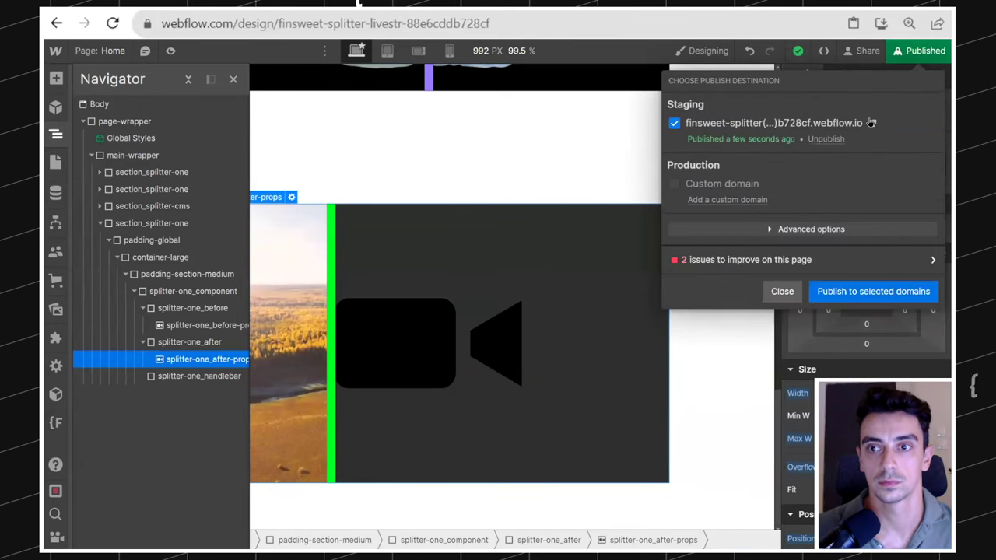
{"action": "left_click", "coordinate": [871, 123]}
Test the handles of the background-video splitter and the CMS teeth splitter on the published page
{"action": "scroll", "coordinate": [568, 326], "scroll_direction": "down", "scroll_amount": 10}
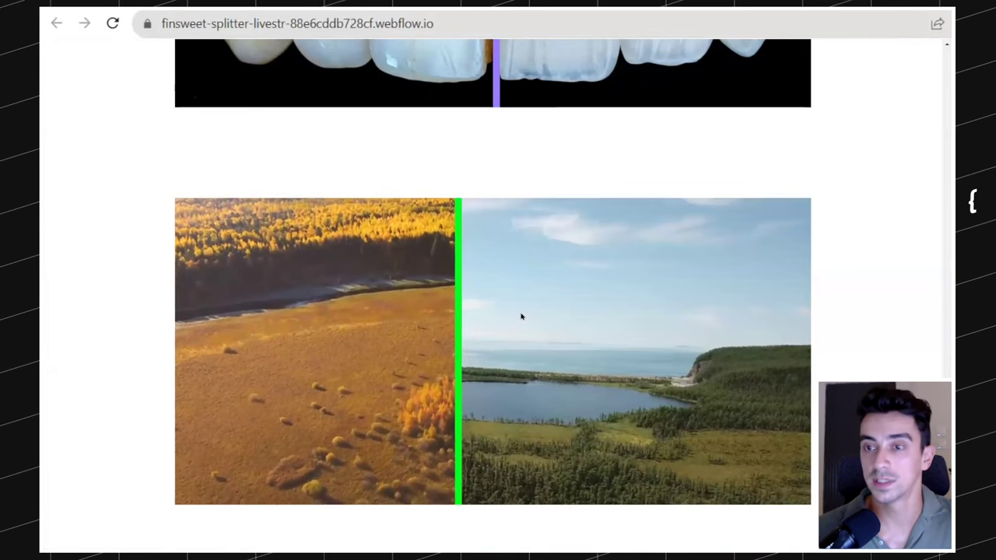
{"action": "left_click_drag", "start_coordinate": [456, 293], "coordinate": [498, 285]}
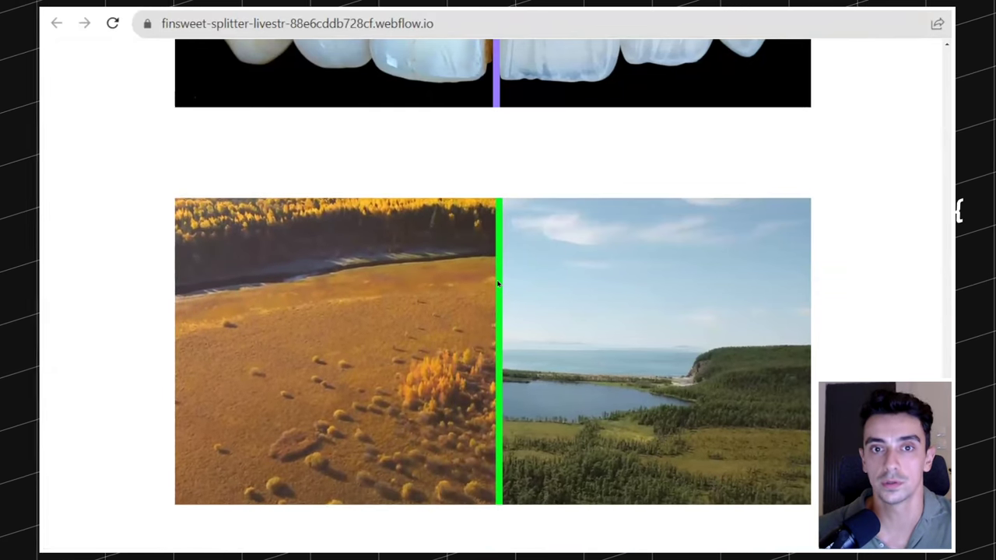
{"action": "scroll", "coordinate": [497, 284], "scroll_direction": "up", "scroll_amount": 2}
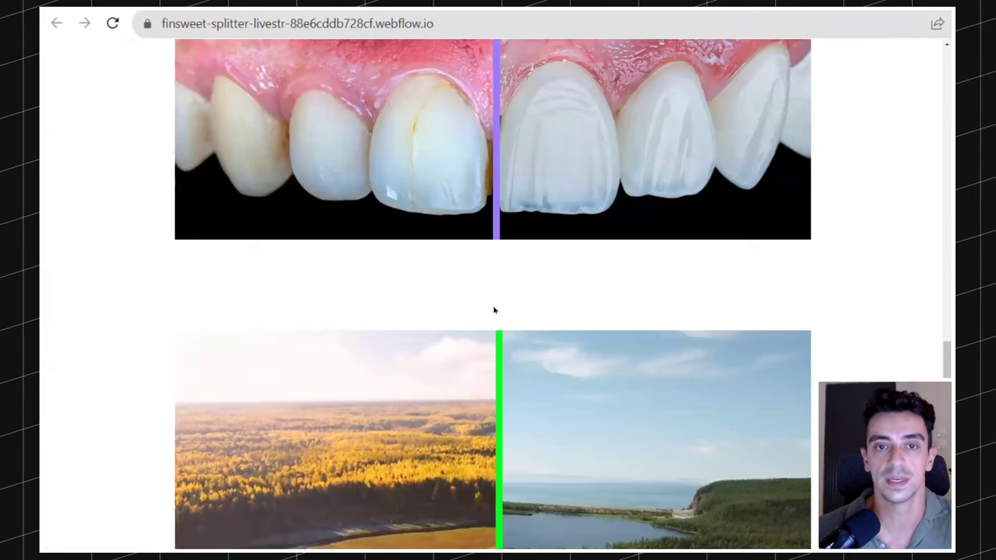
{"action": "scroll", "coordinate": [492, 311], "scroll_direction": "up", "scroll_amount": 2}
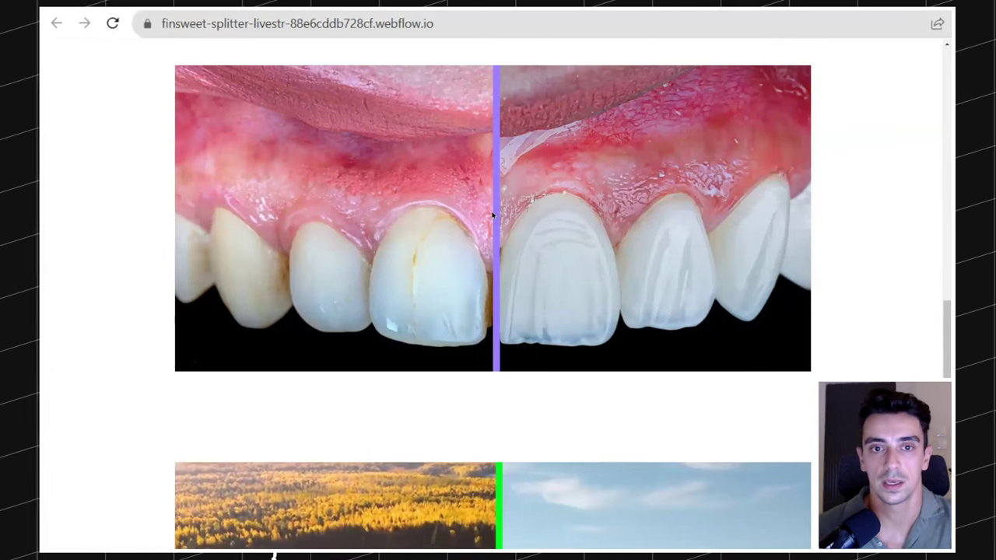
{"action": "left_click_drag", "start_coordinate": [494, 219], "coordinate": [484, 236]}
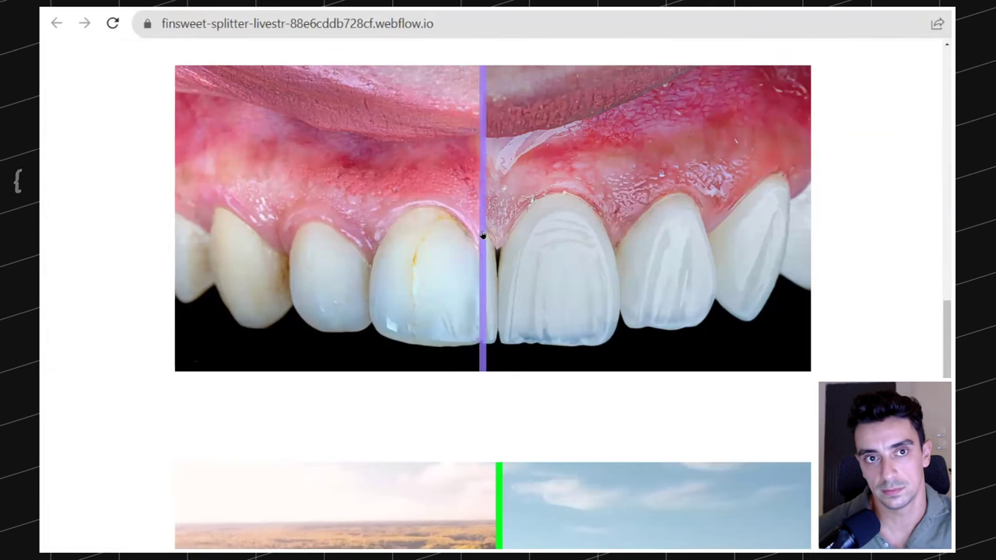
{"action": "left_click_drag", "start_coordinate": [485, 235], "coordinate": [473, 238]}
{"action": "scroll", "coordinate": [599, 276], "scroll_direction": "down", "scroll_amount": 3}
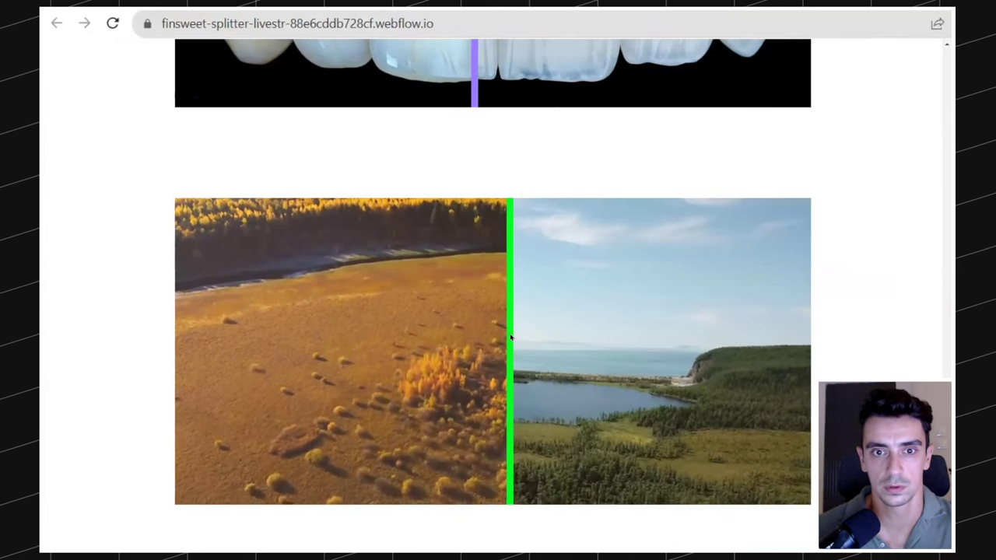
{"action": "scroll", "coordinate": [253, 289], "scroll_direction": "up", "scroll_amount": 3}
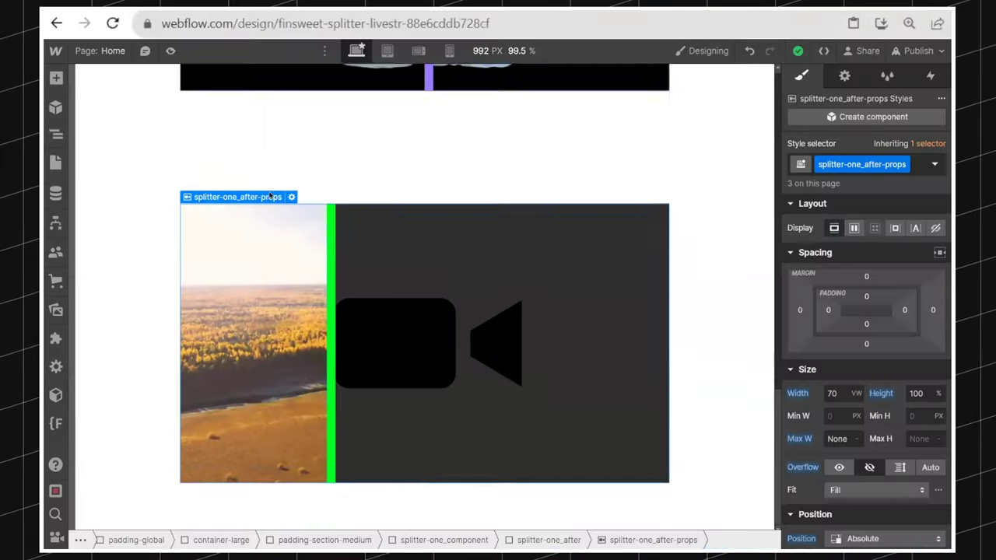
Back in the Webflow Designer, add a Div Block inside splitter-cms_before, above Image 2
{"action": "scroll", "coordinate": [424, 311], "scroll_direction": "up", "scroll_amount": 2}
{"action": "left_click", "coordinate": [307, 355]}
{"action": "scroll", "coordinate": [307, 355], "scroll_direction": "up", "scroll_amount": 3}
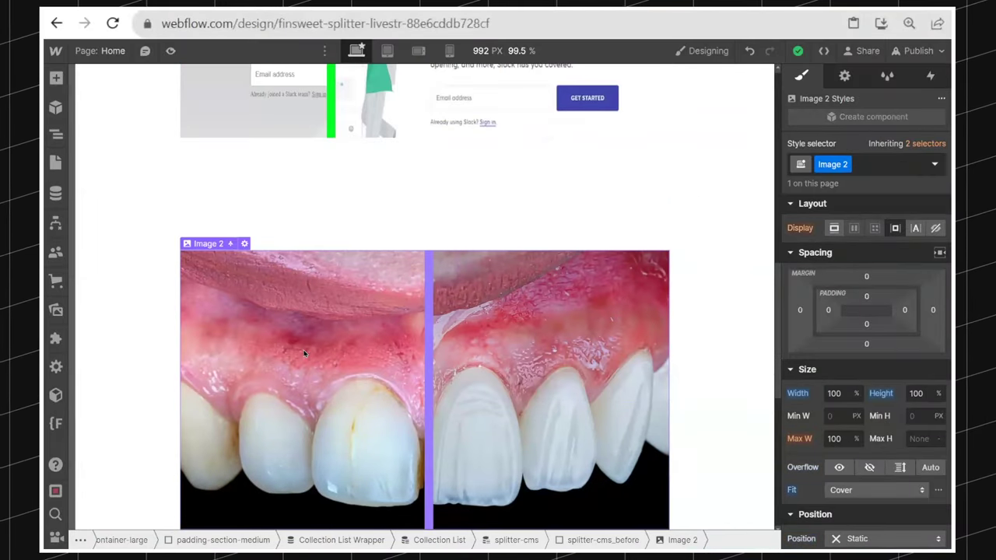
{"action": "scroll", "coordinate": [307, 351], "scroll_direction": "up", "scroll_amount": 4}
{"action": "scroll", "coordinate": [287, 289], "scroll_direction": "down", "scroll_amount": 7}
{"action": "scroll", "coordinate": [318, 391], "scroll_direction": "up", "scroll_amount": 2}
{"action": "key", "text": "z"}
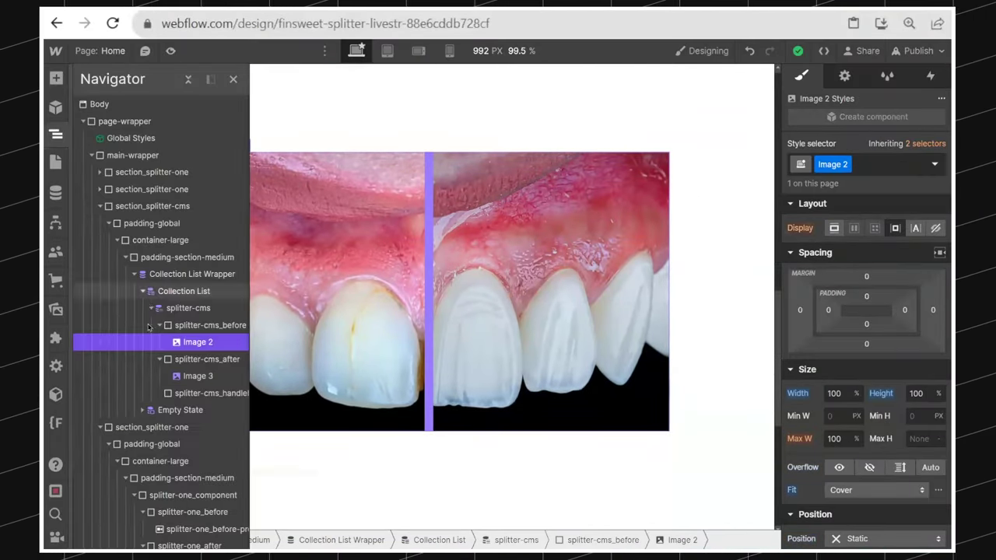
{"action": "left_click", "coordinate": [279, 336]}
{"action": "key", "text": "ctrl+e"}
{"action": "type", "text": "div"}
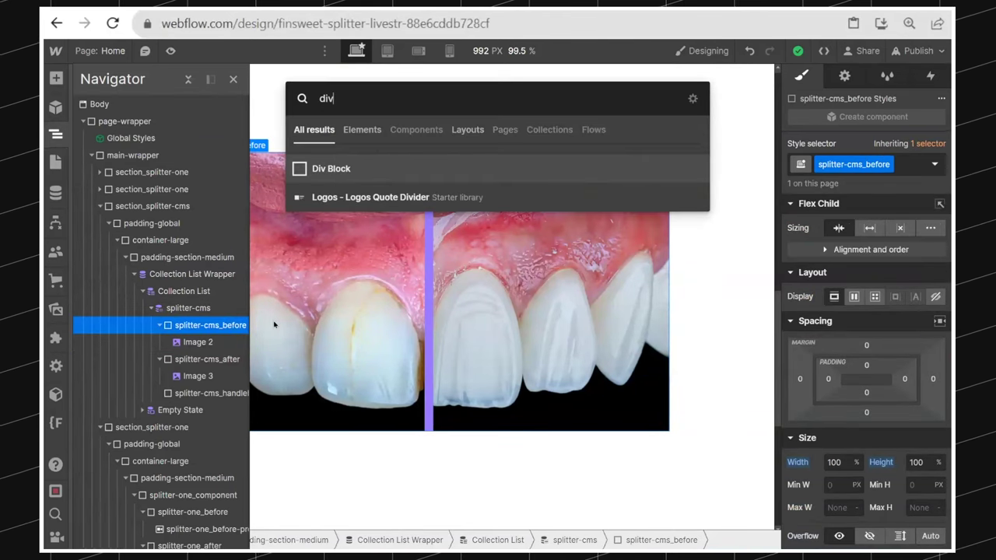
{"action": "key", "text": "Return"}
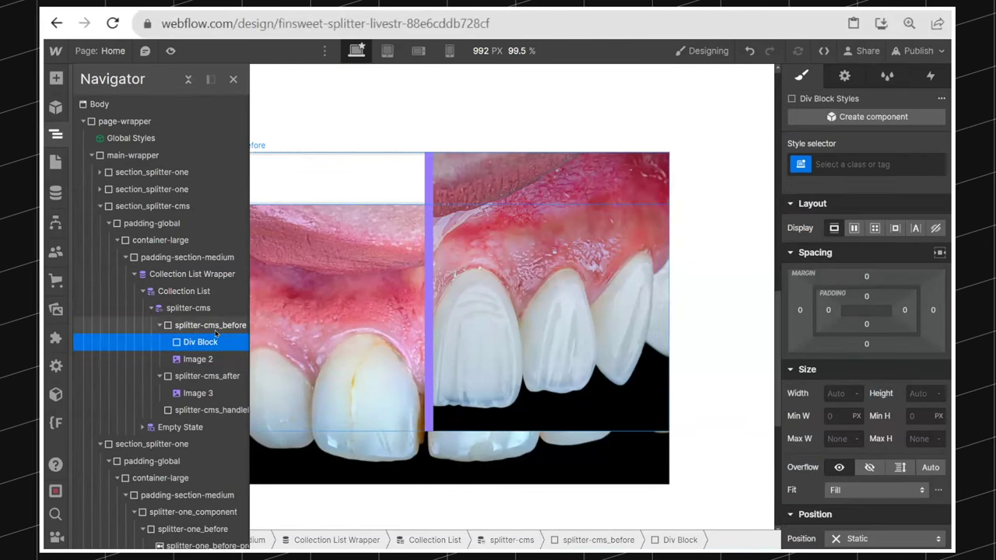
Check the positioning of splitter-cms_before and set the new Div Block inside it to Absolute position
{"action": "left_click", "coordinate": [218, 325]}
{"action": "scroll", "coordinate": [912, 308], "scroll_direction": "down", "scroll_amount": 3}
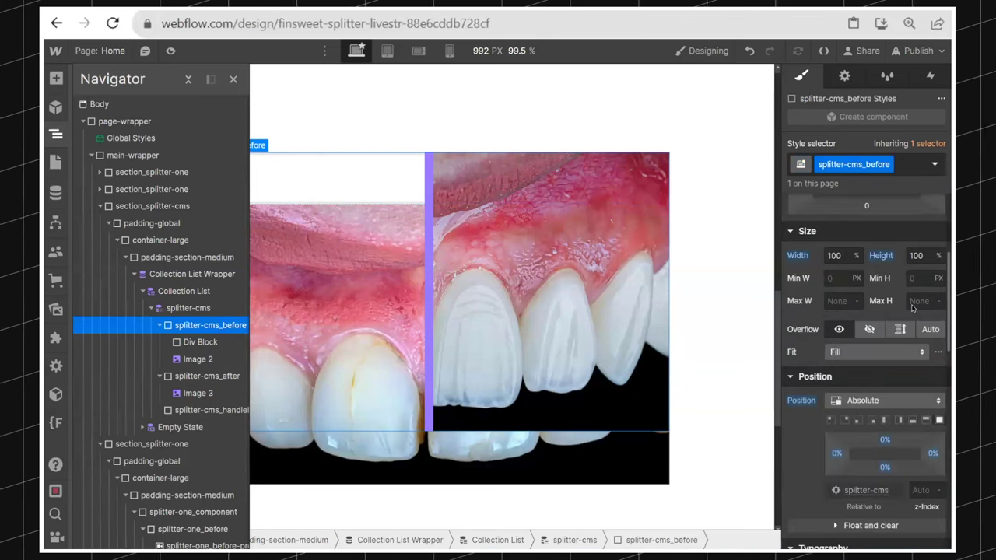
{"action": "left_click", "coordinate": [191, 341]}
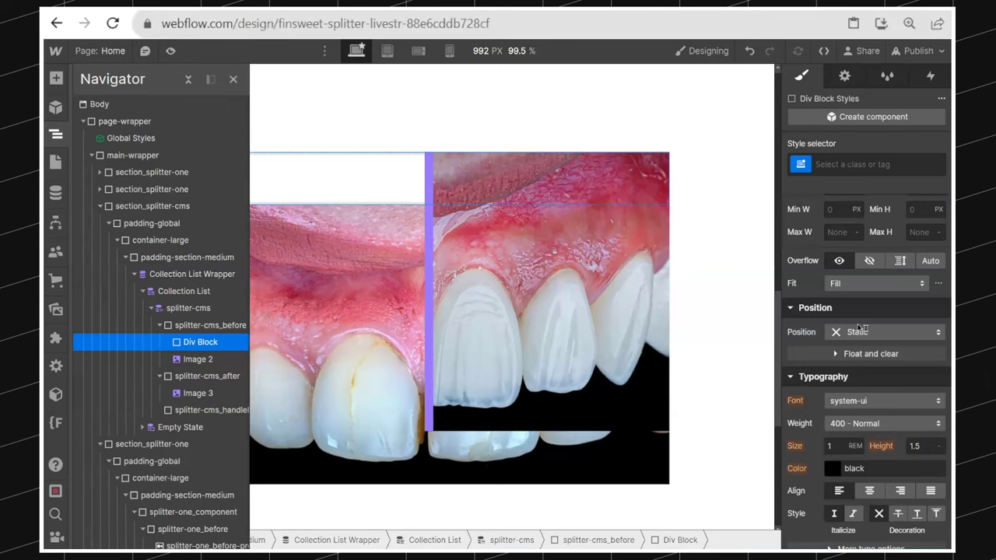
{"action": "left_click", "coordinate": [860, 327]}
{"action": "left_click", "coordinate": [860, 365]}
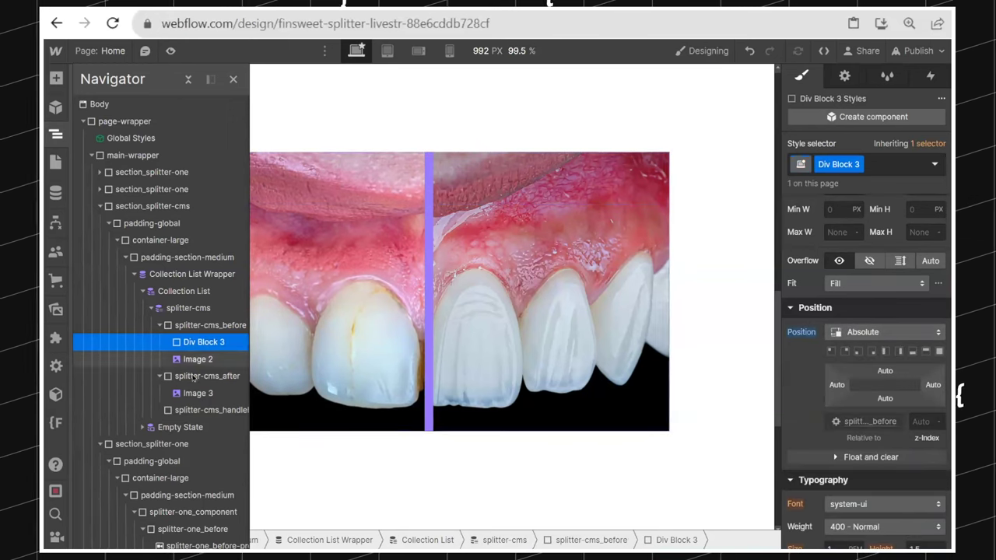
{"action": "key", "text": "ctrl+e"}
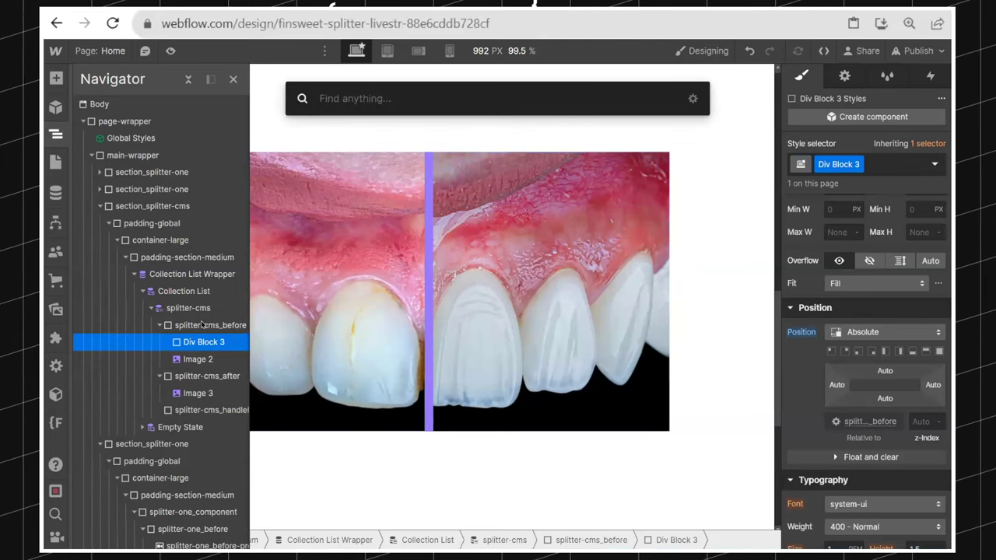
{"action": "key", "text": "Escape"}
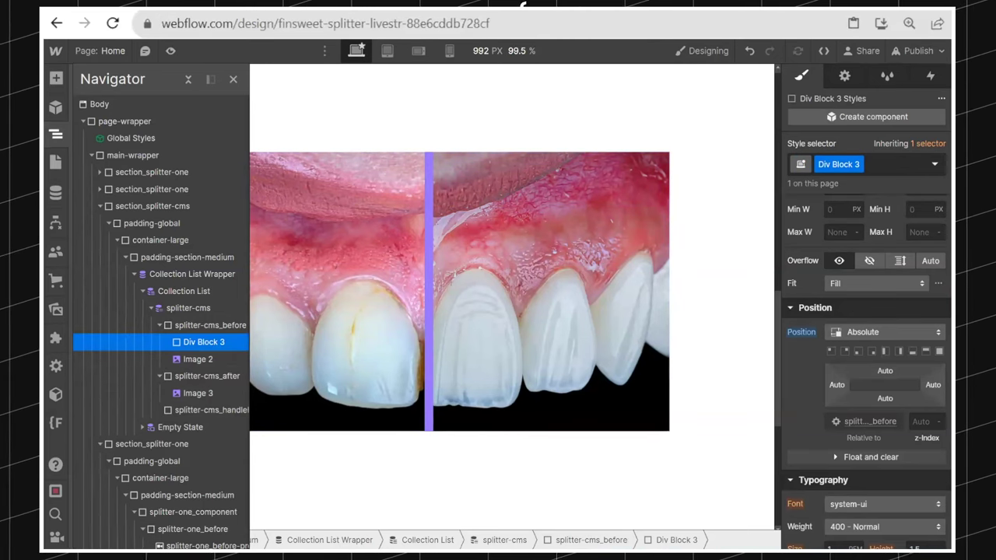
{"action": "key", "text": "z"}
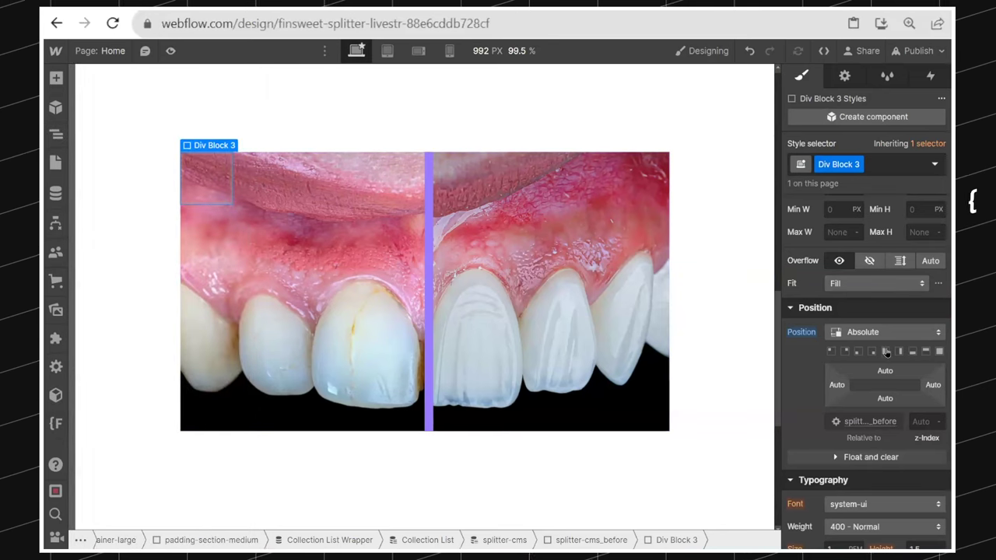
{"action": "key", "text": "z"}
{"action": "key", "text": "z"}
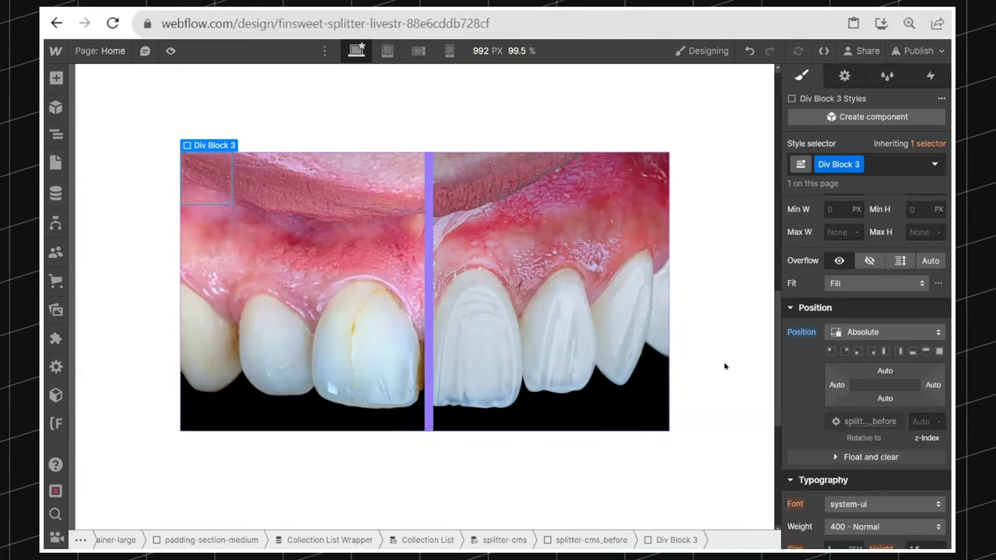
Set the absolute div inside splitter-cms_before to 50% width and 100% height
{"action": "scroll", "coordinate": [832, 276], "scroll_direction": "up", "scroll_amount": 4}
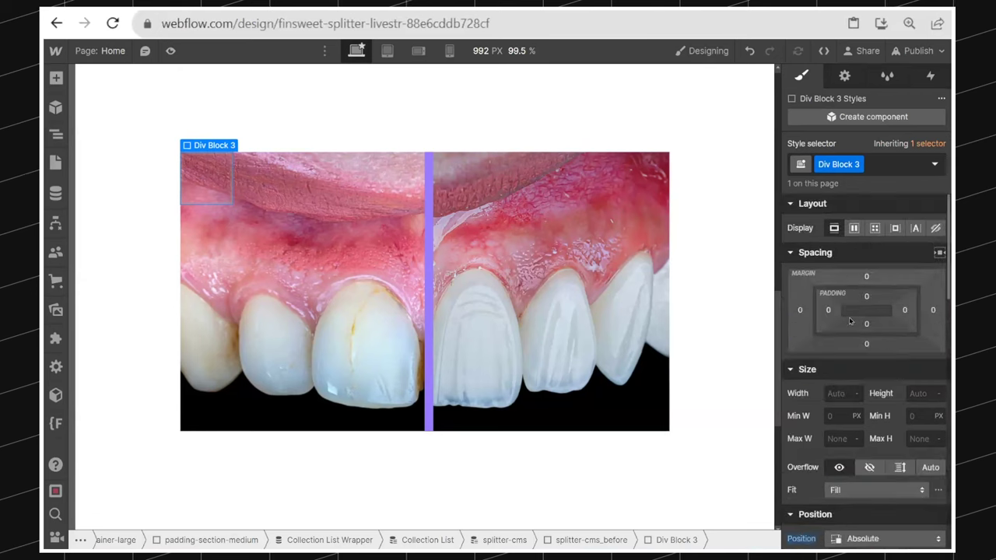
{"action": "left_click", "coordinate": [841, 393]}
{"action": "type", "text": "50%"}
{"action": "key", "text": "Return"}
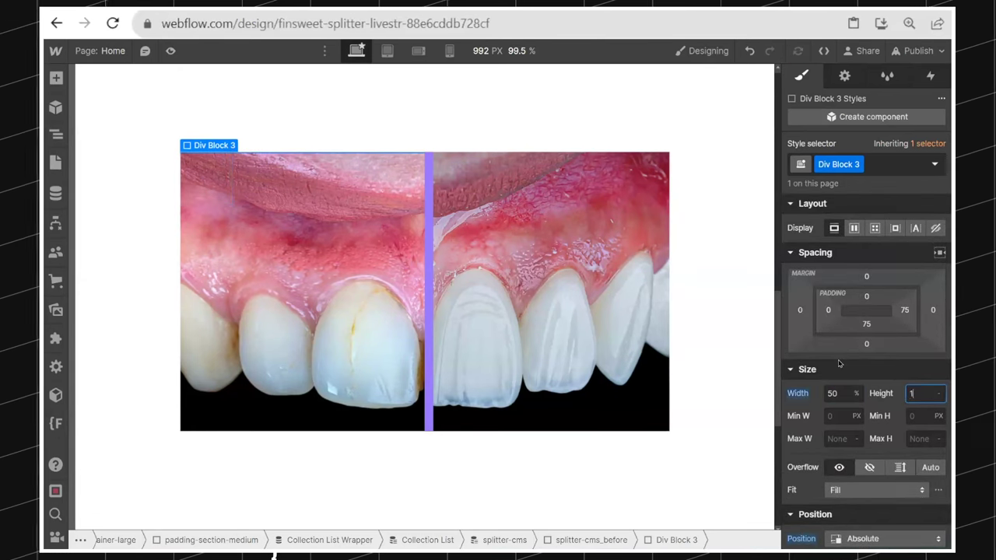
{"action": "key", "text": "Return"}
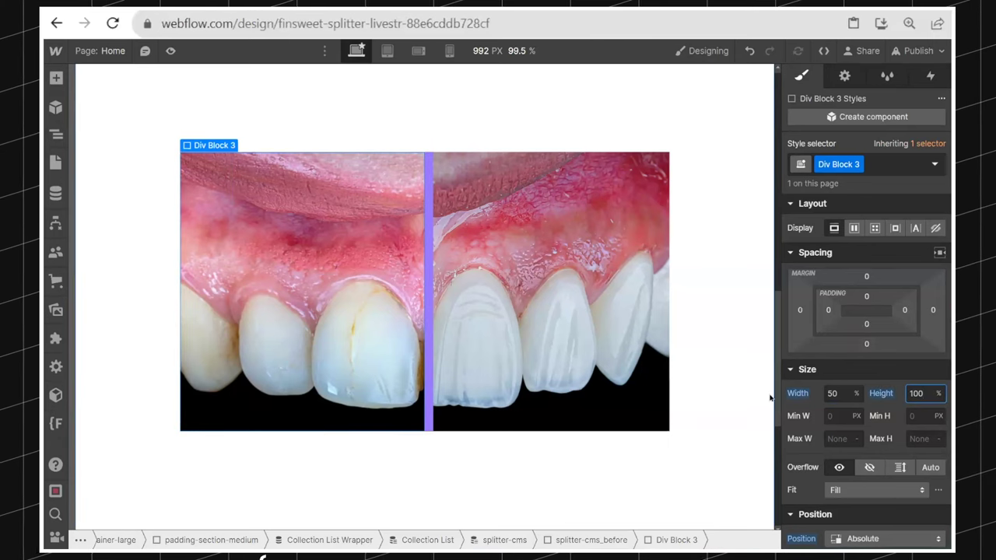
Try a #827878 background color on Div Block 3 and undo it
{"action": "scroll", "coordinate": [817, 365], "scroll_direction": "down", "scroll_amount": 5}
{"action": "scroll", "coordinate": [841, 344], "scroll_direction": "down", "scroll_amount": 3}
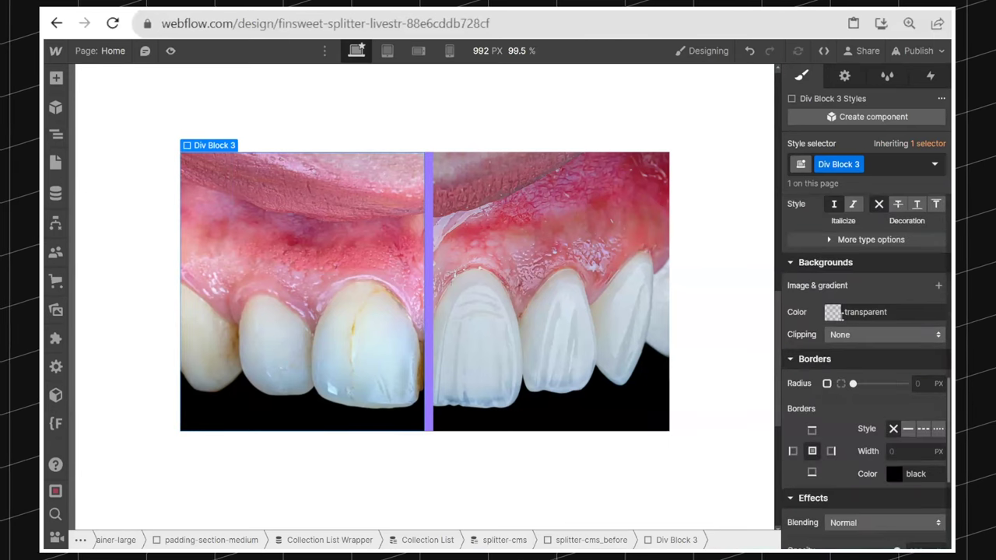
{"action": "left_click", "coordinate": [840, 313]}
{"action": "left_click_drag", "start_coordinate": [827, 381], "coordinate": [798, 382]}
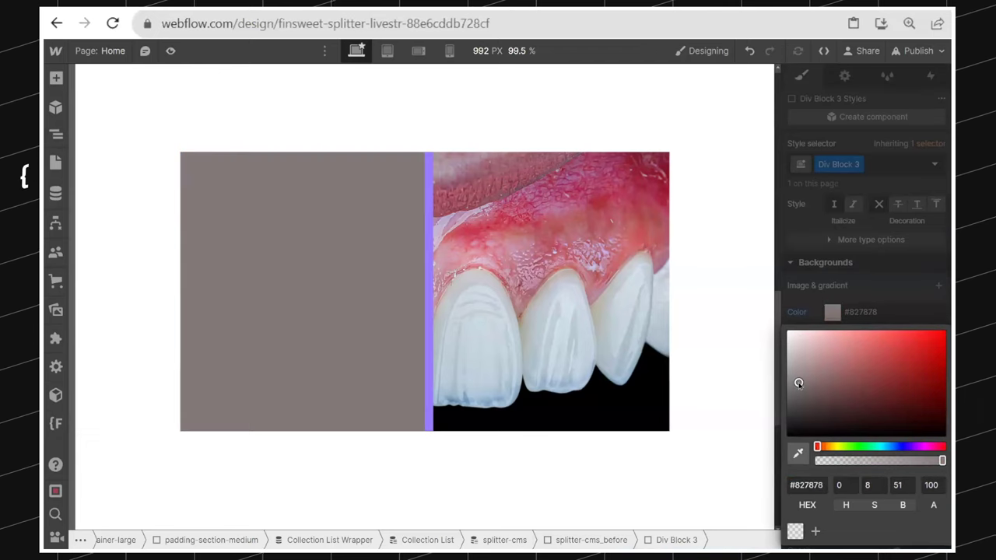
{"action": "left_click", "coordinate": [862, 241]}
{"action": "key", "text": "ctrl+z"}
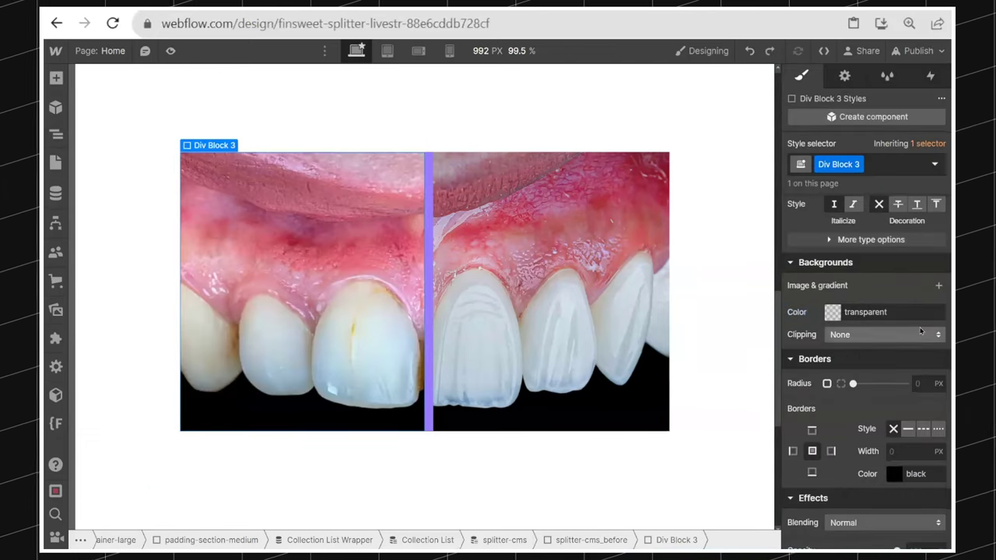
Insert a Text Block inside Div Block 3 in splitter-cms_before
{"action": "scroll", "coordinate": [920, 331], "scroll_direction": "up", "scroll_amount": 3}
{"action": "key", "text": "ctrl+e"}
{"action": "key", "text": "Escape"}
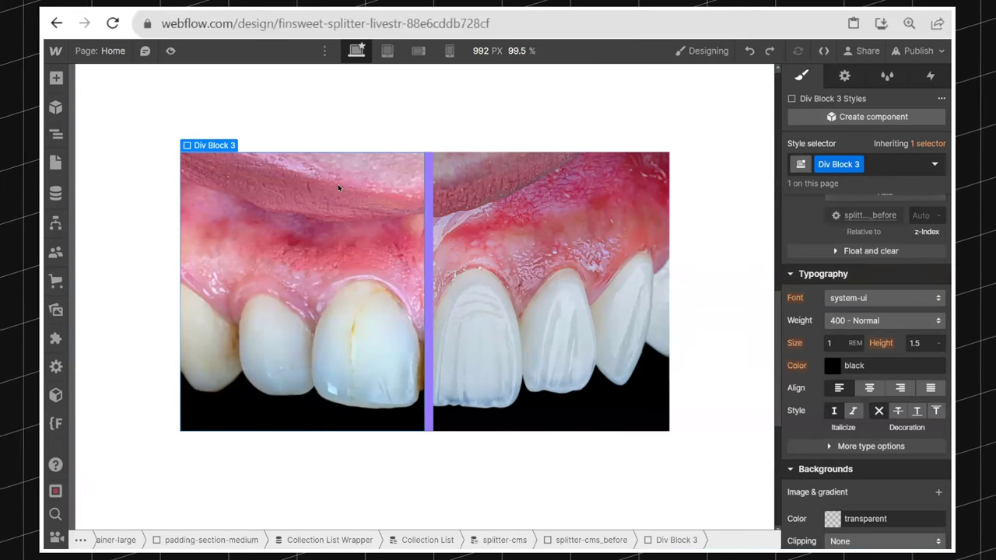
{"action": "left_click", "coordinate": [55, 134]}
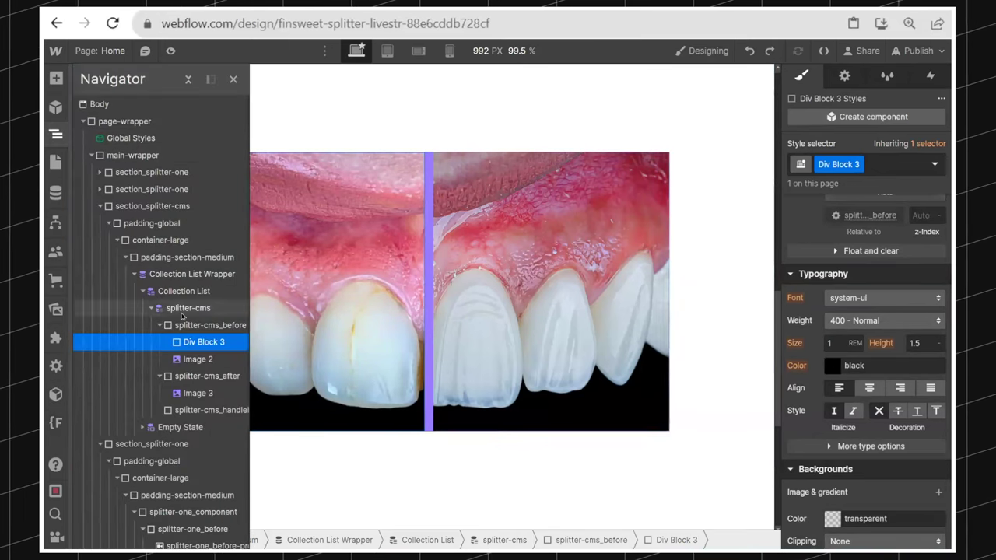
{"action": "key", "text": "ctrl+e"}
{"action": "type", "text": "text"}
{"action": "key", "text": "Down"}
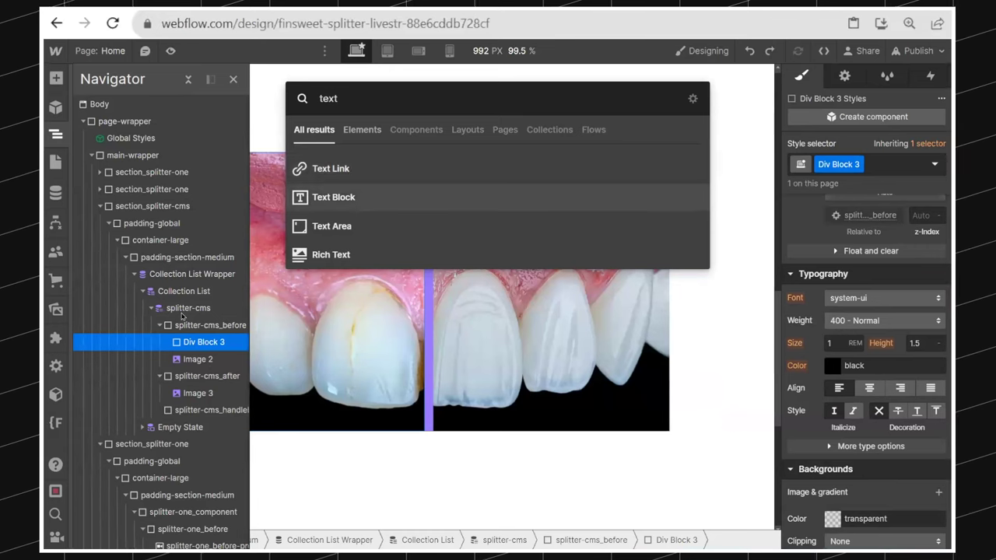
{"action": "key", "text": "Return"}
Bind the new Text Block in Div Block 3 to the Name field of the Patients collection
{"action": "left_click", "coordinate": [232, 78]}
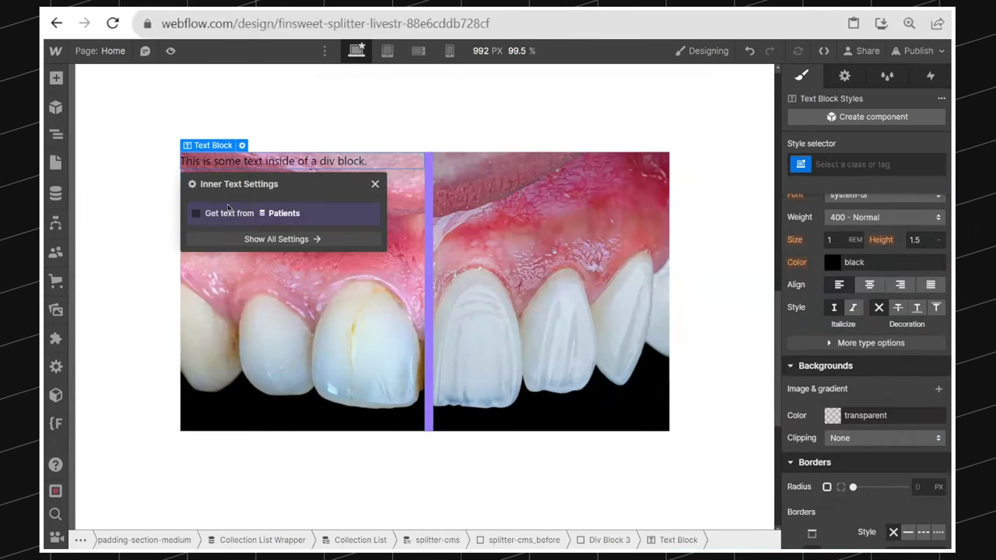
{"action": "left_click", "coordinate": [229, 213]}
{"action": "left_click", "coordinate": [234, 231]}
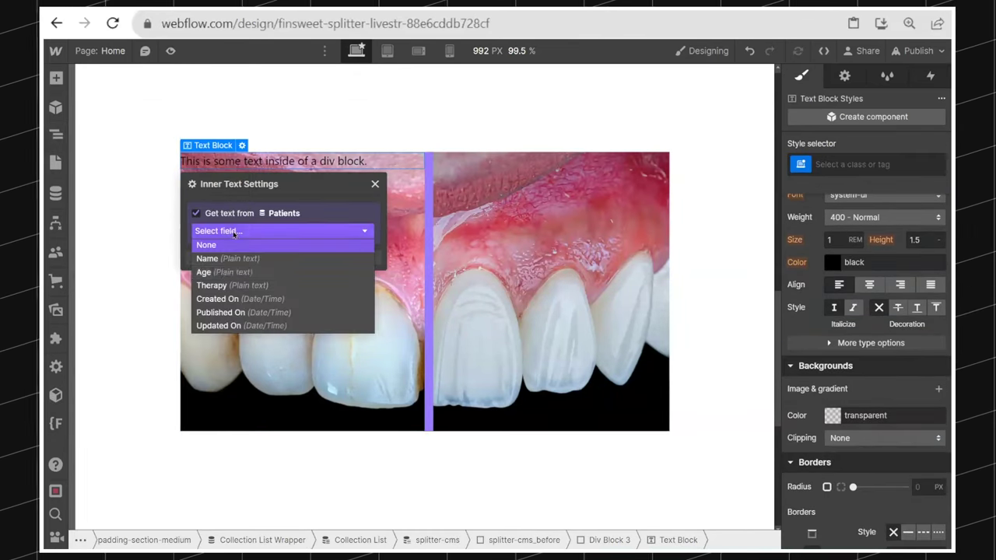
{"action": "left_click", "coordinate": [230, 256]}
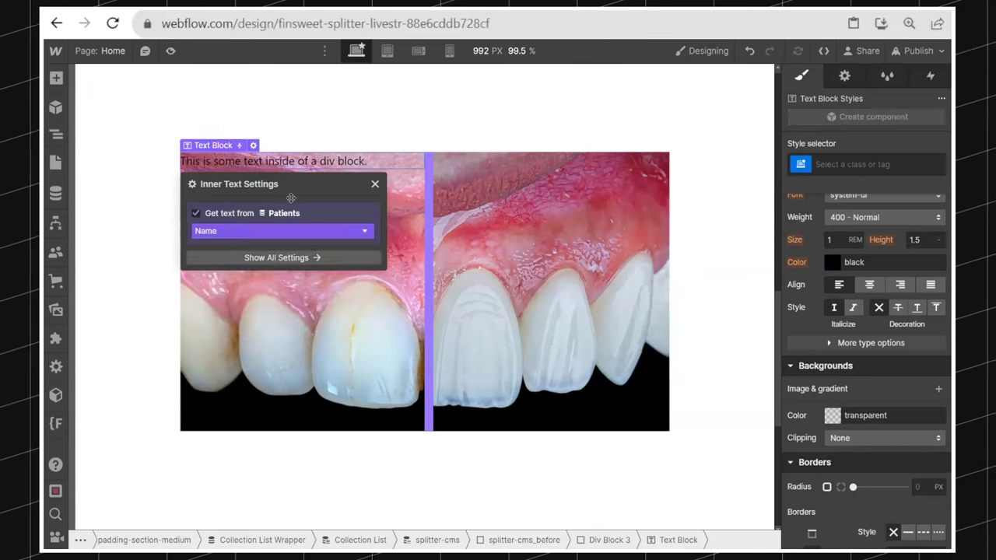
{"action": "left_click", "coordinate": [375, 183]}
{"action": "key", "text": "ctrl+e"}
{"action": "key", "text": "Escape"}
Duplicate the patient name Text Block and bind the copy to the Age field of Patients
{"action": "left_click", "coordinate": [265, 148]}
{"action": "left_click", "coordinate": [256, 159]}
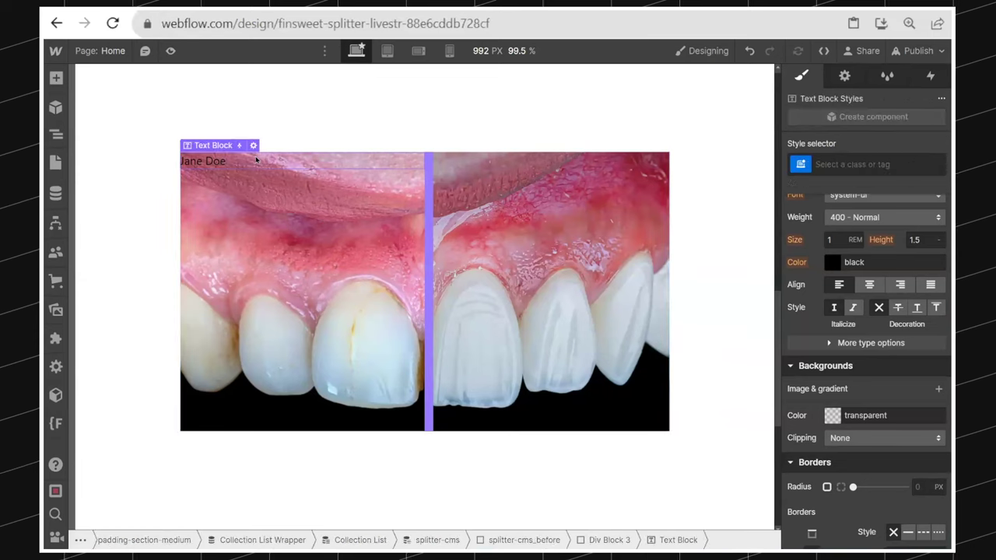
{"action": "key", "text": "Delete"}
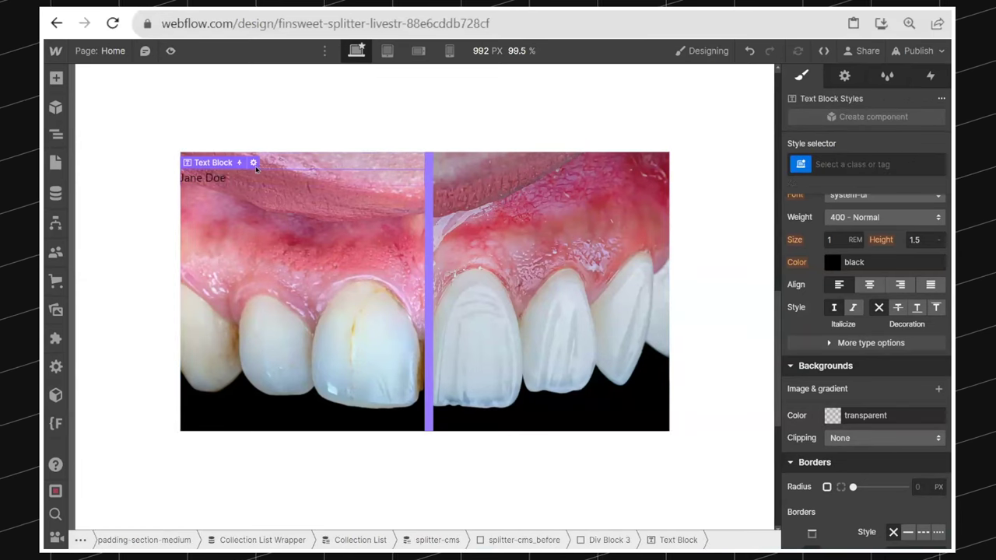
{"action": "left_click", "coordinate": [254, 163]}
{"action": "left_click", "coordinate": [224, 251]}
{"action": "left_click", "coordinate": [225, 283]}
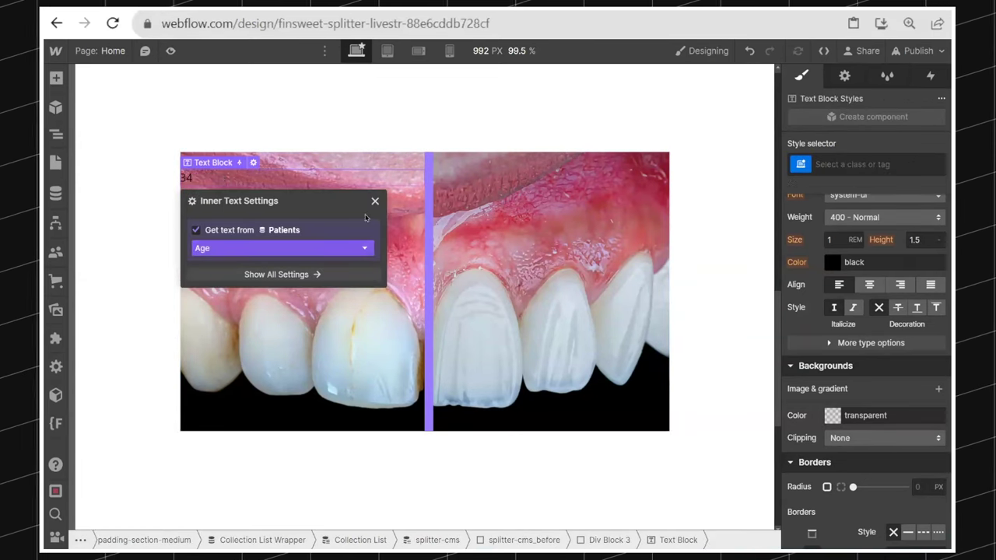
{"action": "left_click", "coordinate": [375, 201]}
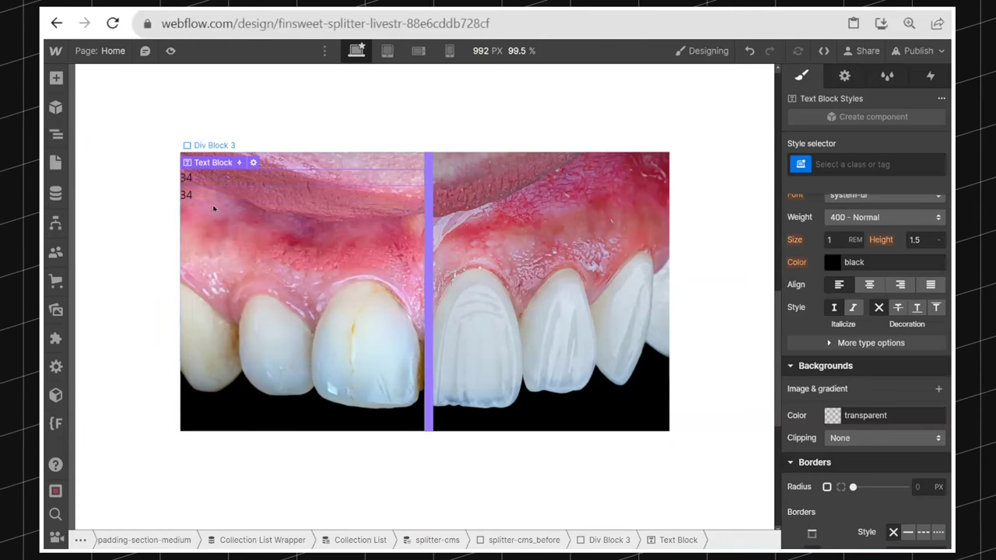
Add a third copy of the Text Block below the age and bind it to the Therapy field of Patients
{"action": "key", "text": "ctrl+v"}
{"action": "left_click", "coordinate": [253, 179]}
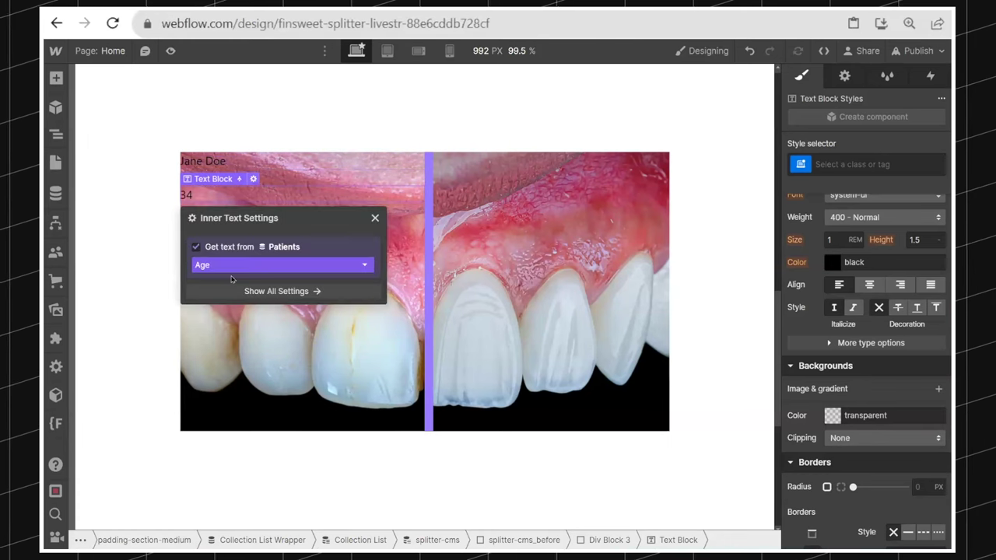
{"action": "left_click", "coordinate": [231, 266]}
{"action": "left_click", "coordinate": [212, 318]}
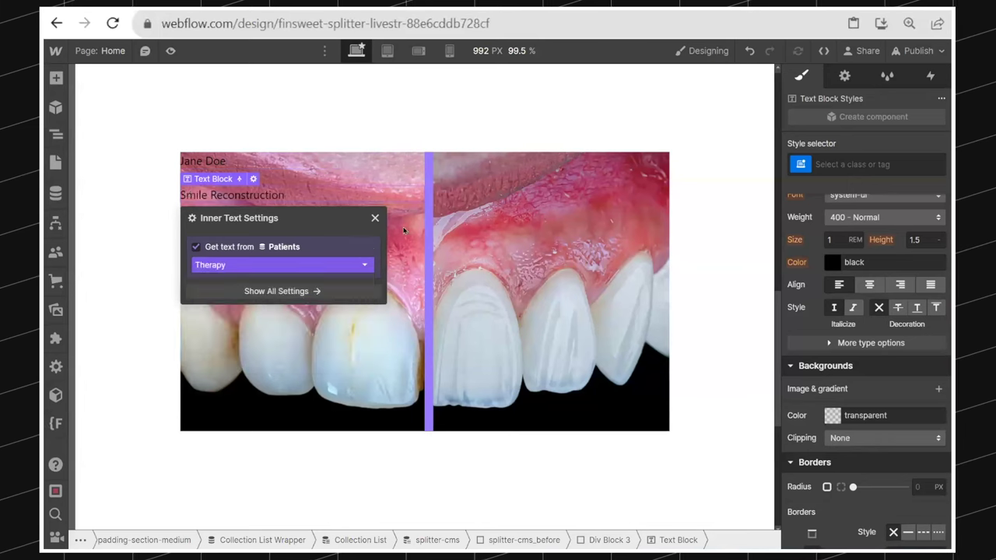
{"action": "left_click", "coordinate": [375, 217]}
Add top and left padding to Div Block 3 to inset the patient text from the image's corner
{"action": "left_click", "coordinate": [300, 185]}
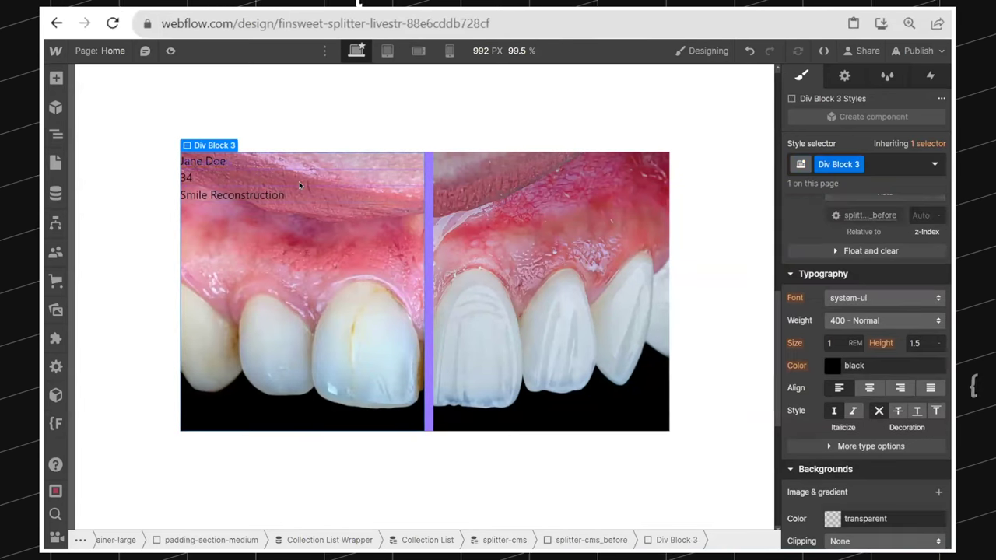
{"action": "scroll", "coordinate": [866, 327], "scroll_direction": "up", "scroll_amount": 3}
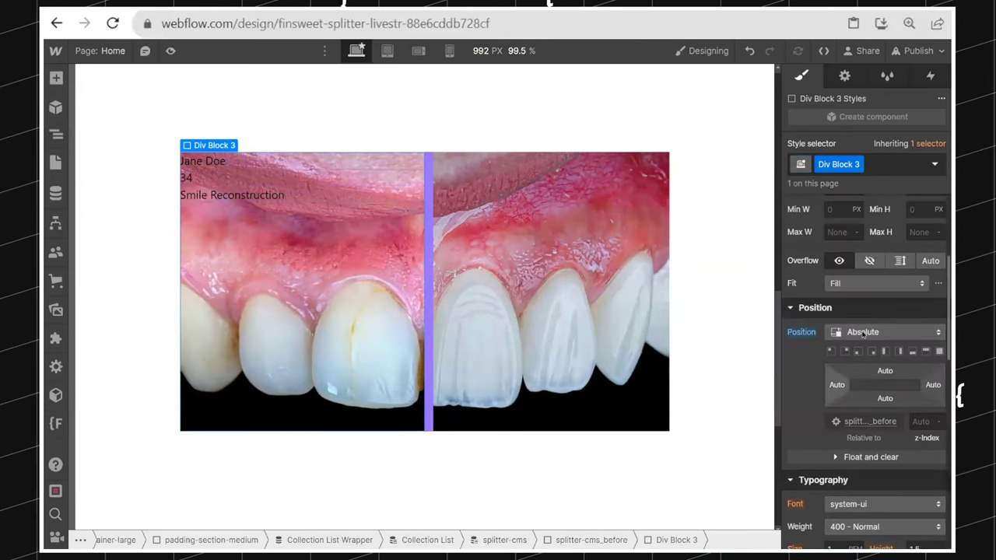
{"action": "scroll", "coordinate": [866, 327], "scroll_direction": "up", "scroll_amount": 3}
{"action": "left_click_drag", "start_coordinate": [842, 310], "coordinate": [865, 336]}
{"action": "scroll", "coordinate": [856, 370], "scroll_direction": "down", "scroll_amount": 3}
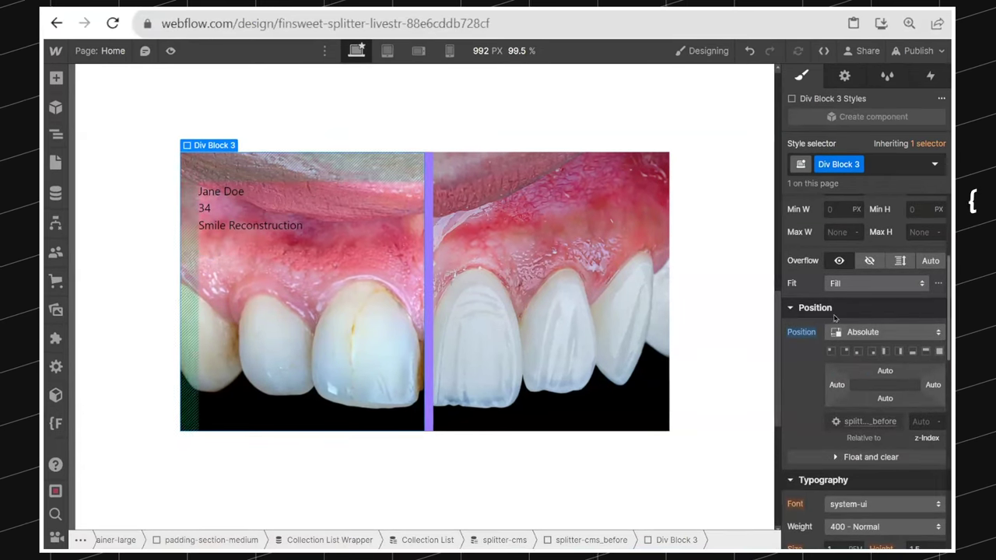
Set the text color of Div Block 3 to white (#ffffff)
{"action": "scroll", "coordinate": [895, 350], "scroll_direction": "down", "scroll_amount": 3}
{"action": "left_click", "coordinate": [833, 365]}
{"action": "left_click_drag", "start_coordinate": [793, 202], "coordinate": [766, 97]}
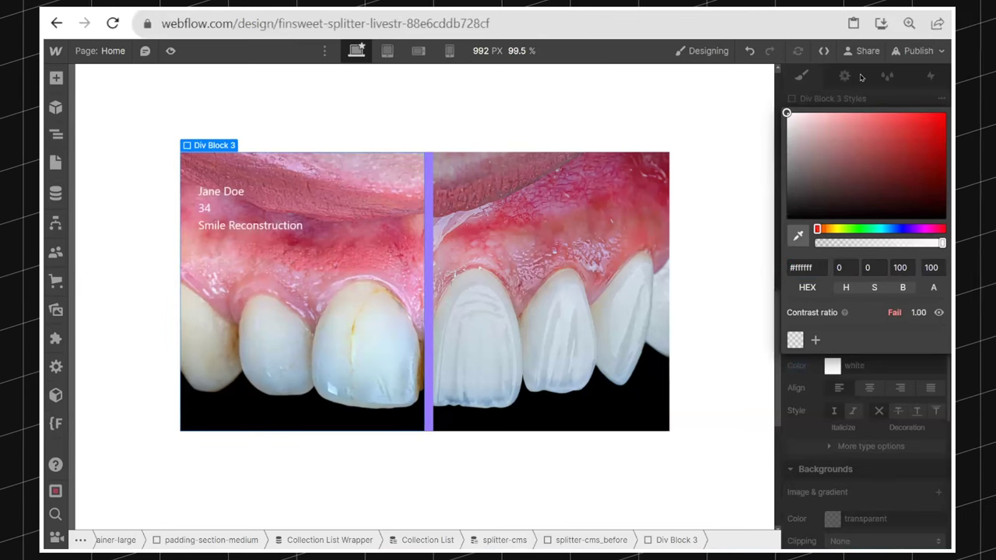
{"action": "left_click", "coordinate": [857, 76]}
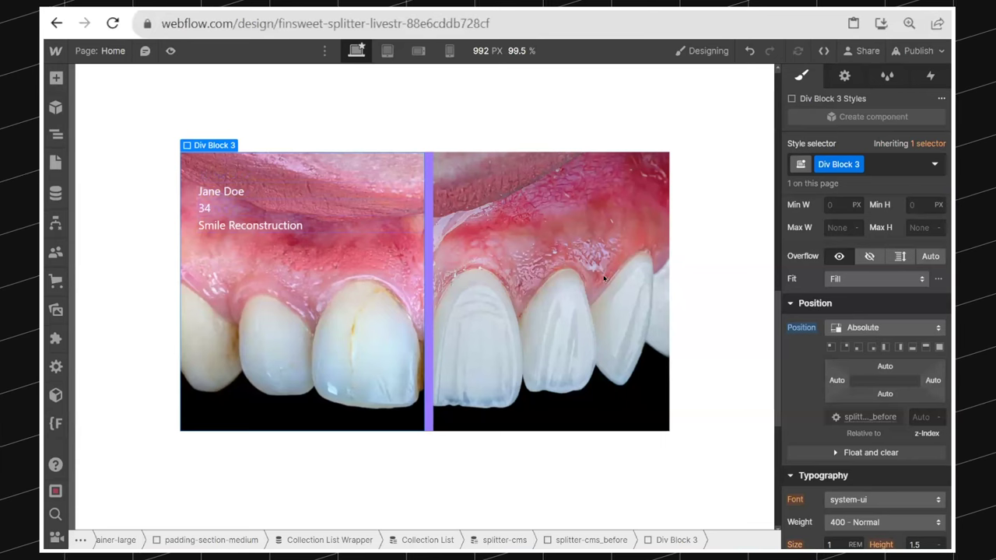
Publish the site and view the CMS splitter's text overlay on the live page at 110% zoom
{"action": "left_click", "coordinate": [914, 51]}
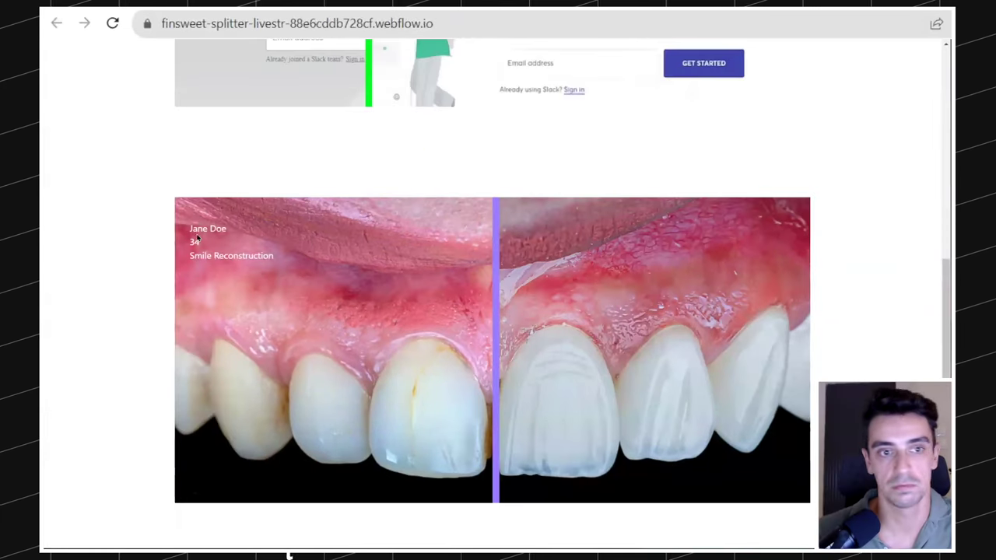
{"action": "key", "text": "ctrl+plus"}
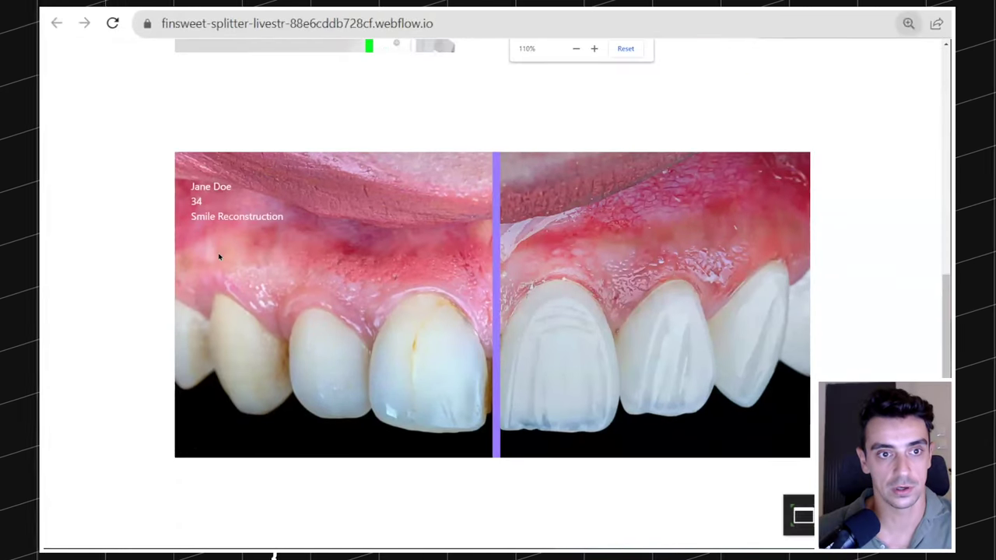